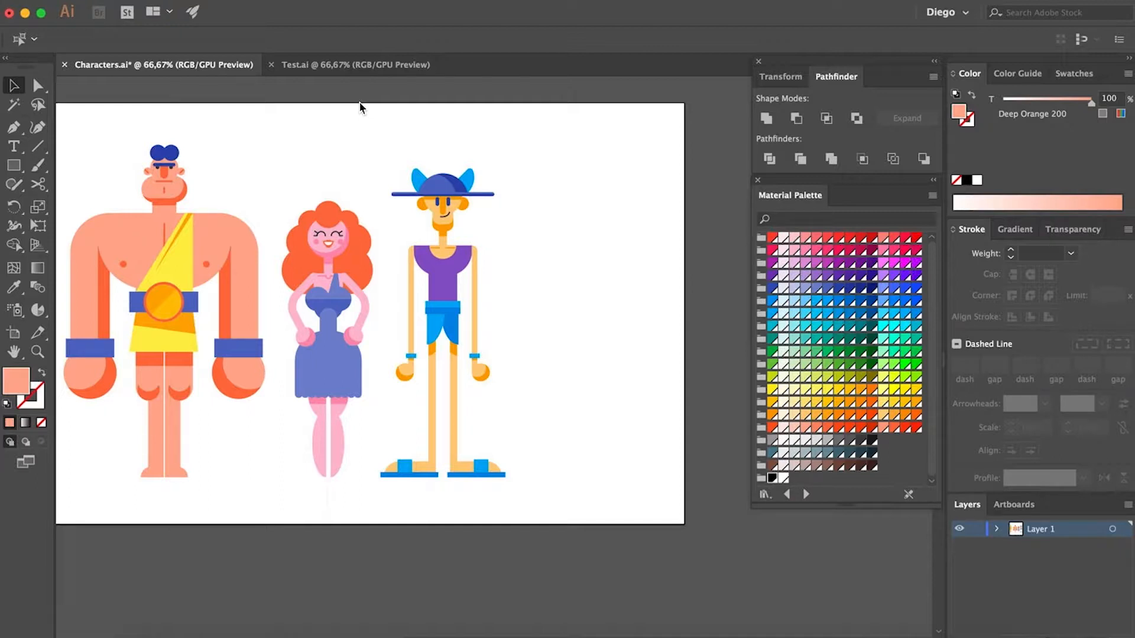
Draw an upright rectangle on the empty artboard area beside the hat character and fully round its corners to form a head
{"action": "key", "text": "m"}
{"action": "left_click", "coordinate": [588, 207], "text": "super"}
{"action": "left_click", "coordinate": [588, 207], "text": "super"}
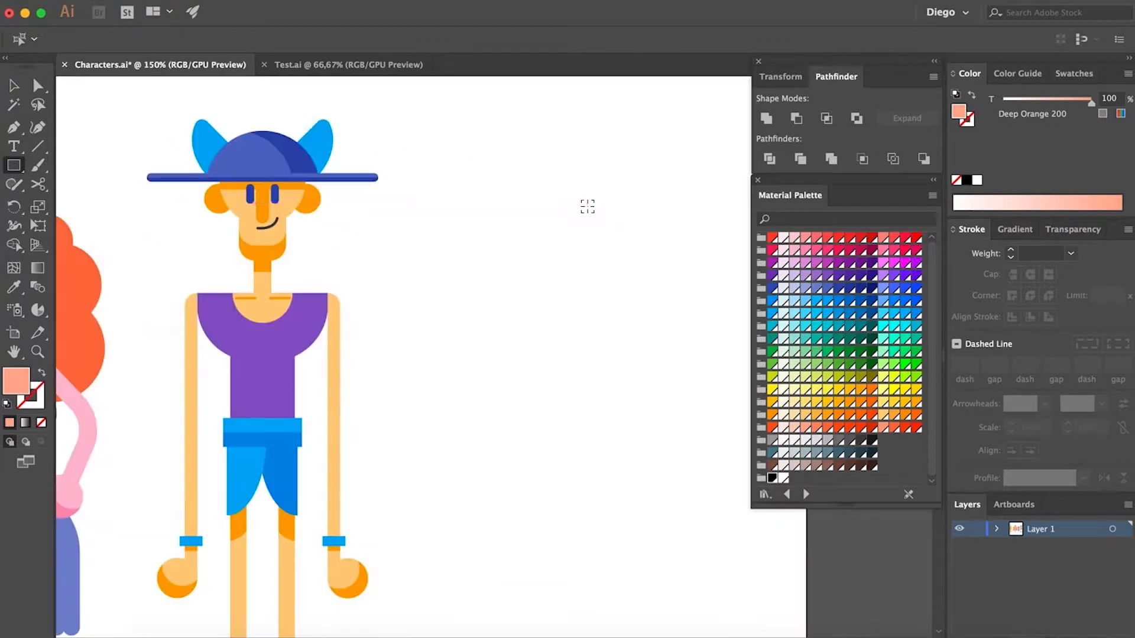
{"action": "left_click_drag", "start_coordinate": [588, 207], "coordinate": [509, 213]}
{"action": "left_click_drag", "start_coordinate": [479, 145], "coordinate": [568, 276]}
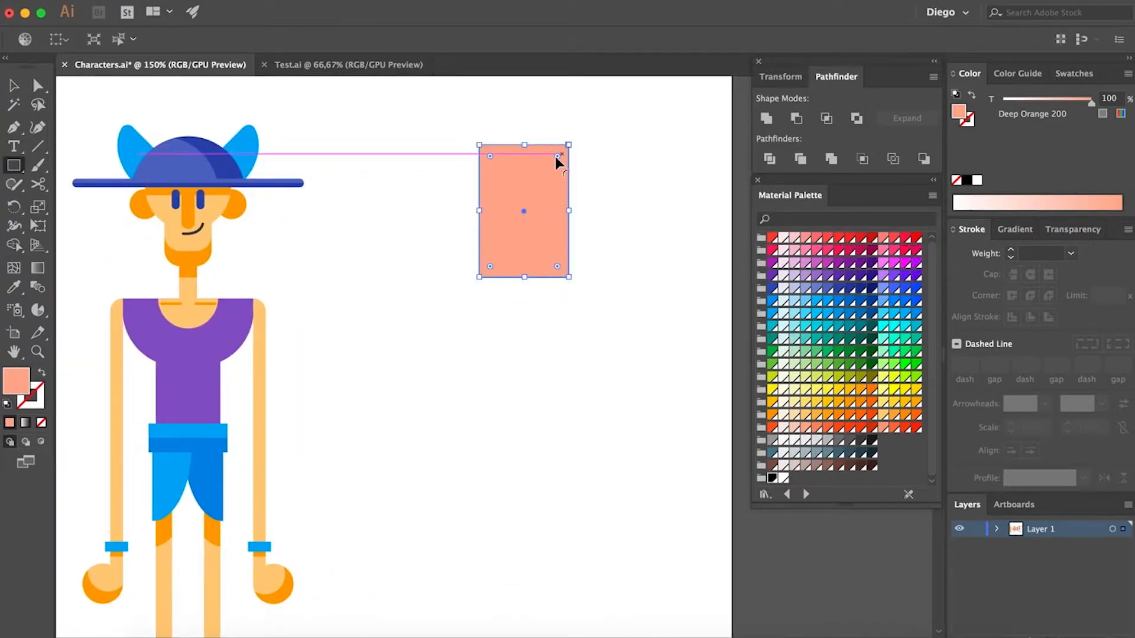
{"action": "left_click_drag", "start_coordinate": [557, 156], "coordinate": [489, 314]}
{"action": "key", "text": "a"}
{"action": "left_click", "coordinate": [489, 314]}
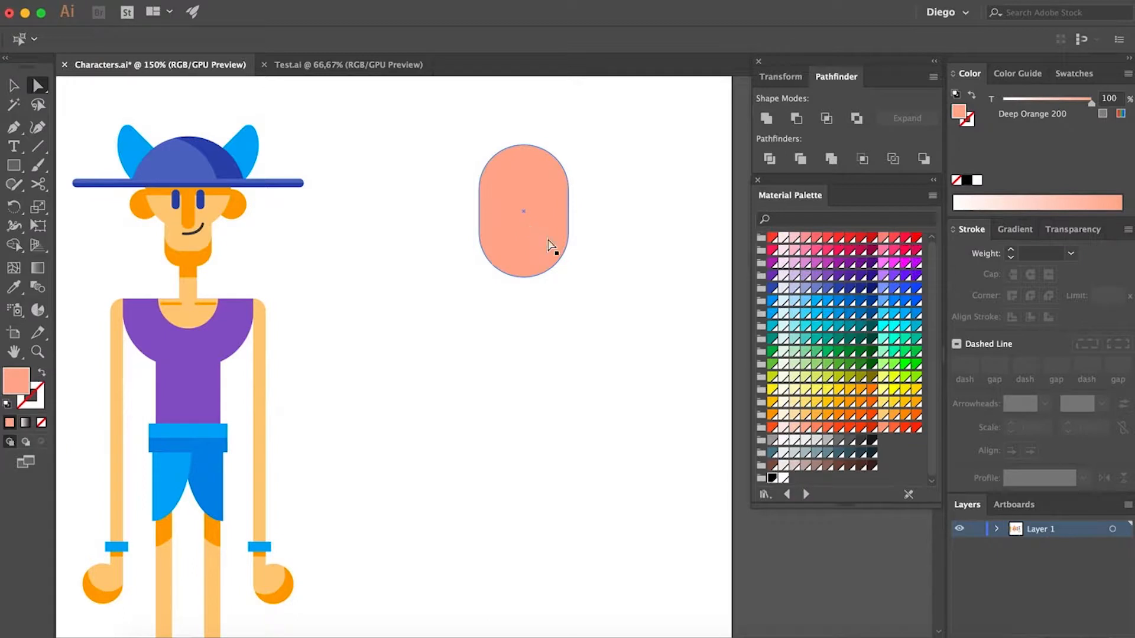
Draw a narrow rectangle centred under the head as the neck and shift it slightly up into the head
{"action": "key", "text": "space"}
{"action": "left_click_drag", "start_coordinate": [626, 267], "coordinate": [600, 250]}
{"action": "key", "text": "m"}
{"action": "left_click_drag", "start_coordinate": [503, 290], "coordinate": [486, 244]}
{"action": "key", "text": "a"}
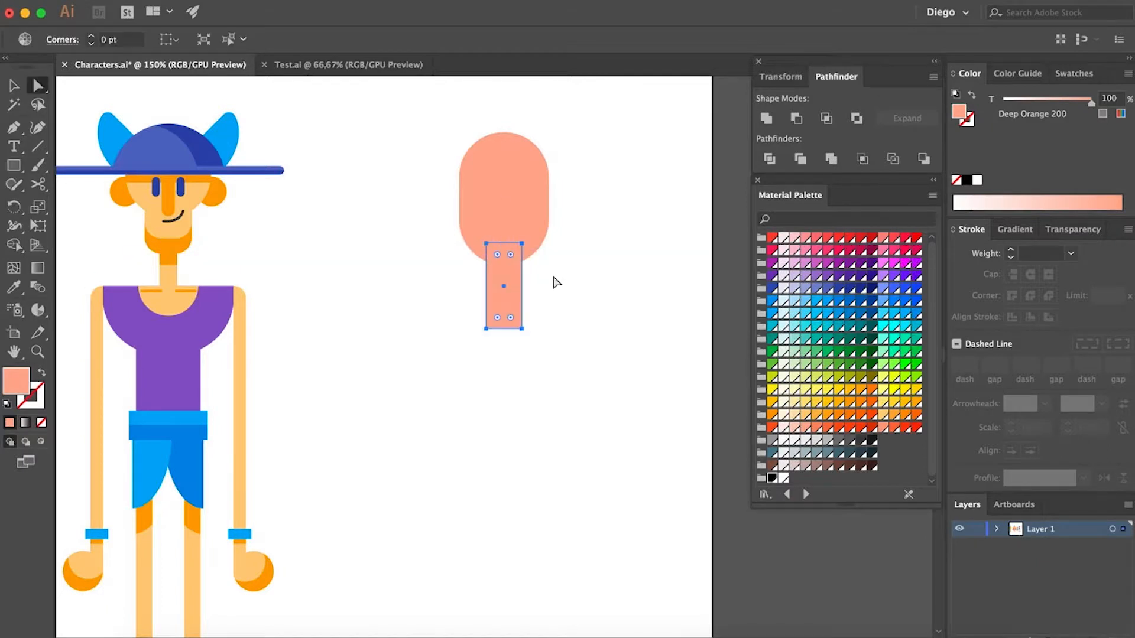
{"action": "left_click_drag", "start_coordinate": [506, 291], "coordinate": [506, 279]}
{"action": "left_click", "coordinate": [594, 300]}
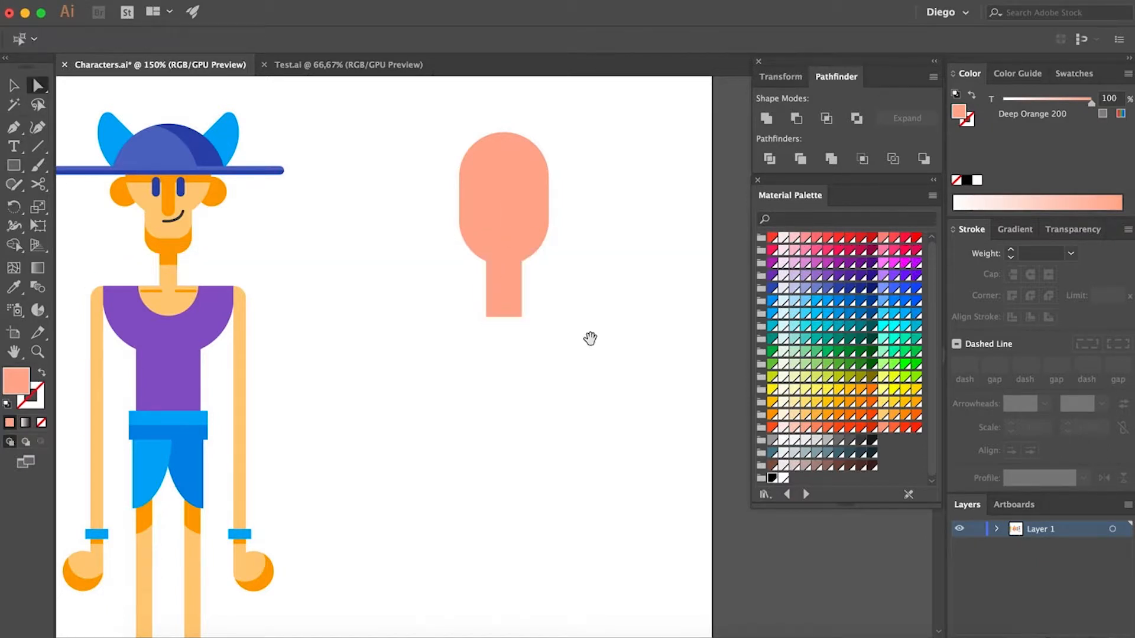
Draw a wide rectangle centred below the neck and fully round its corners to form the chest and shoulders
{"action": "left_click_drag", "start_coordinate": [590, 337], "coordinate": [524, 282]}
{"action": "key", "text": "m"}
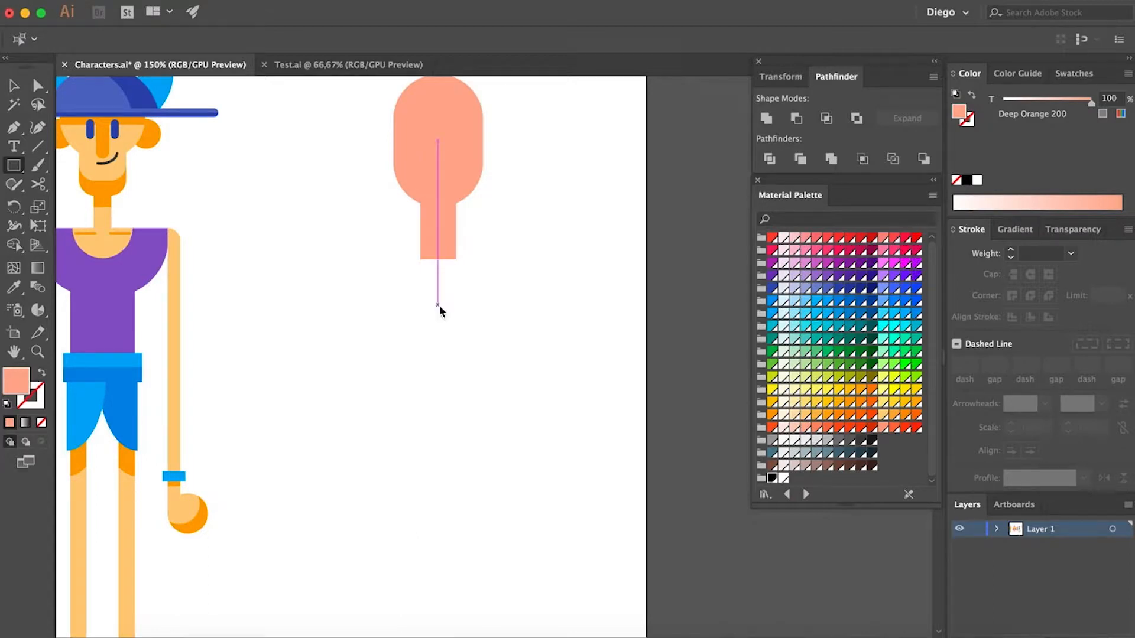
{"action": "left_click_drag", "start_coordinate": [438, 297], "coordinate": [652, 421]}
{"action": "key", "text": "a"}
{"action": "left_click", "coordinate": [585, 398]}
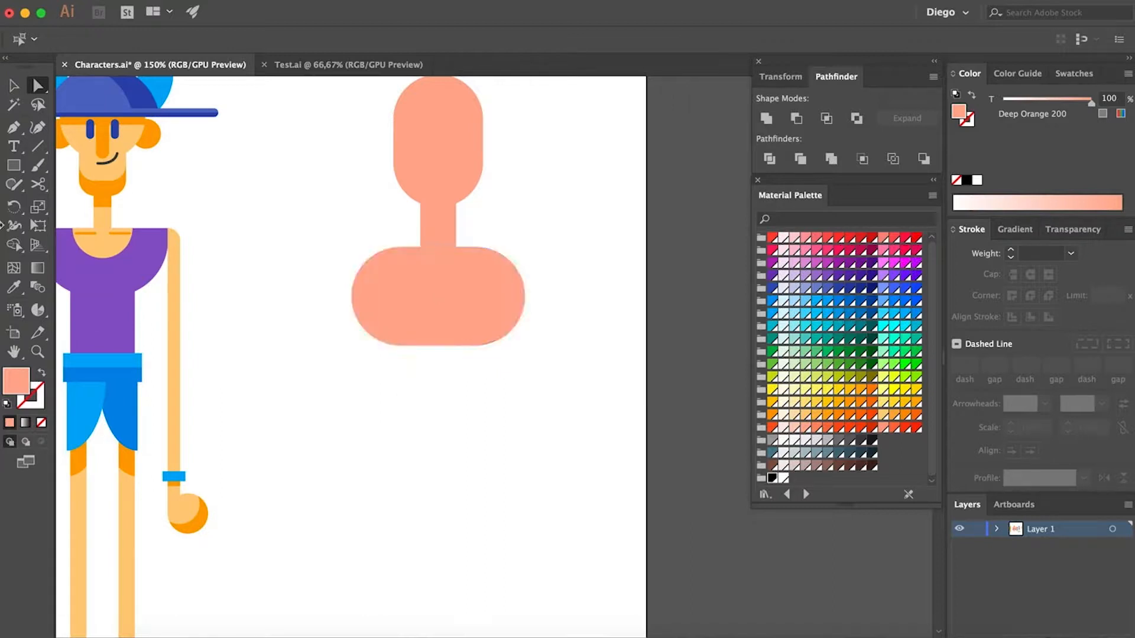
Draw a torso rectangle centred down from the middle of the chest and round its two lower corners to 31 pt
{"action": "left_click", "coordinate": [13, 165]}
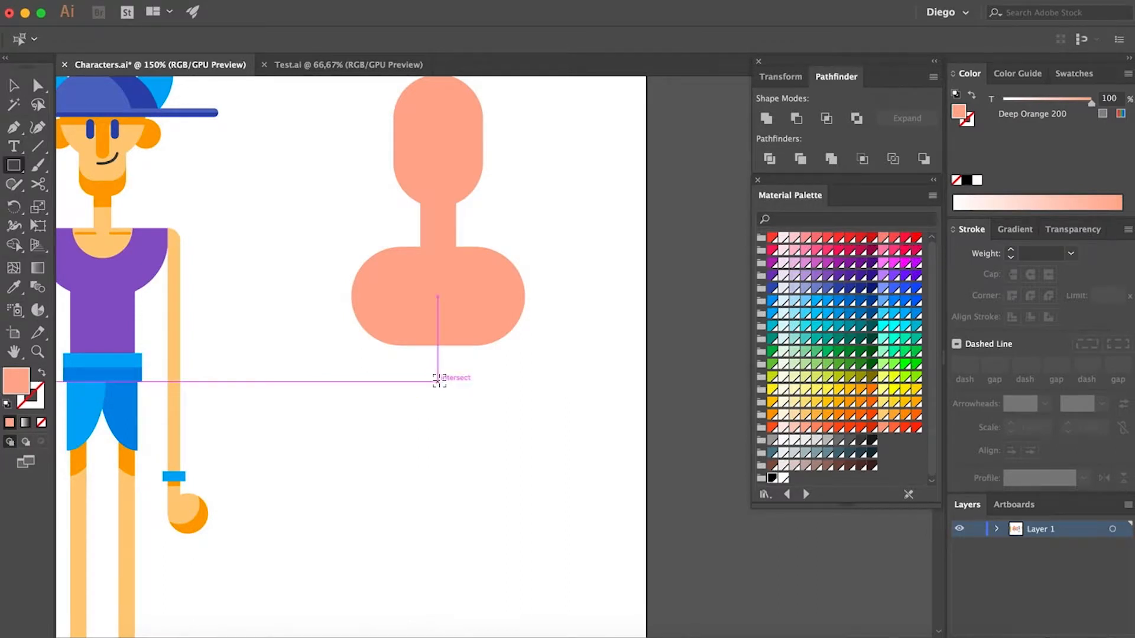
{"action": "left_click_drag", "start_coordinate": [438, 382], "coordinate": [475, 296]}
{"action": "key", "text": "a"}
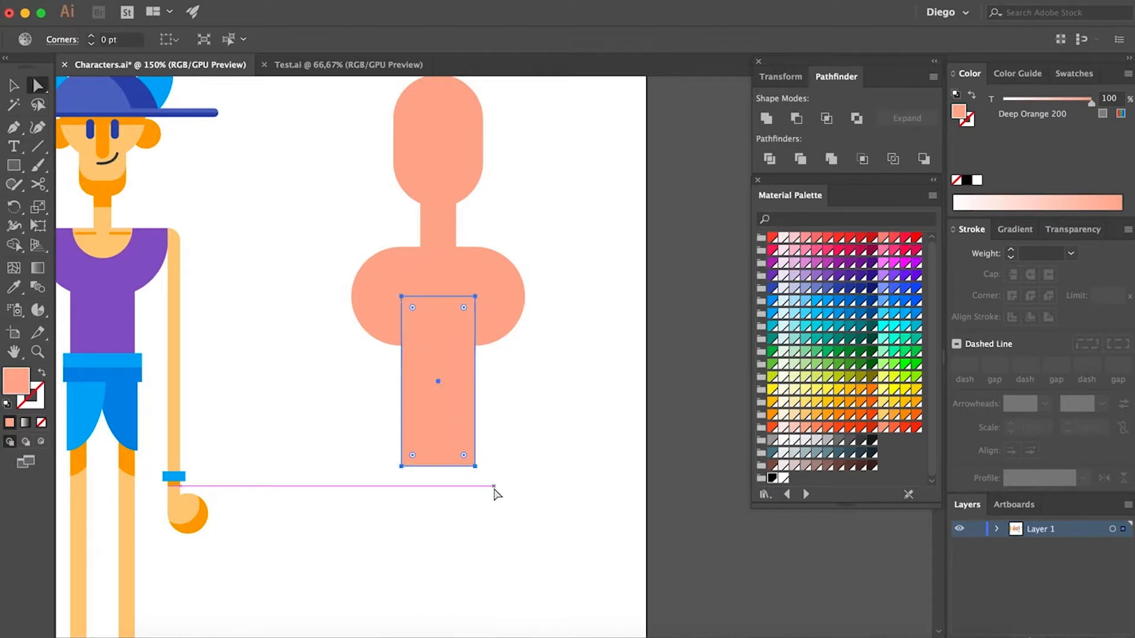
{"action": "left_click_drag", "start_coordinate": [507, 446], "coordinate": [342, 505]}
{"action": "left_click_drag", "start_coordinate": [463, 455], "coordinate": [468, 355]}
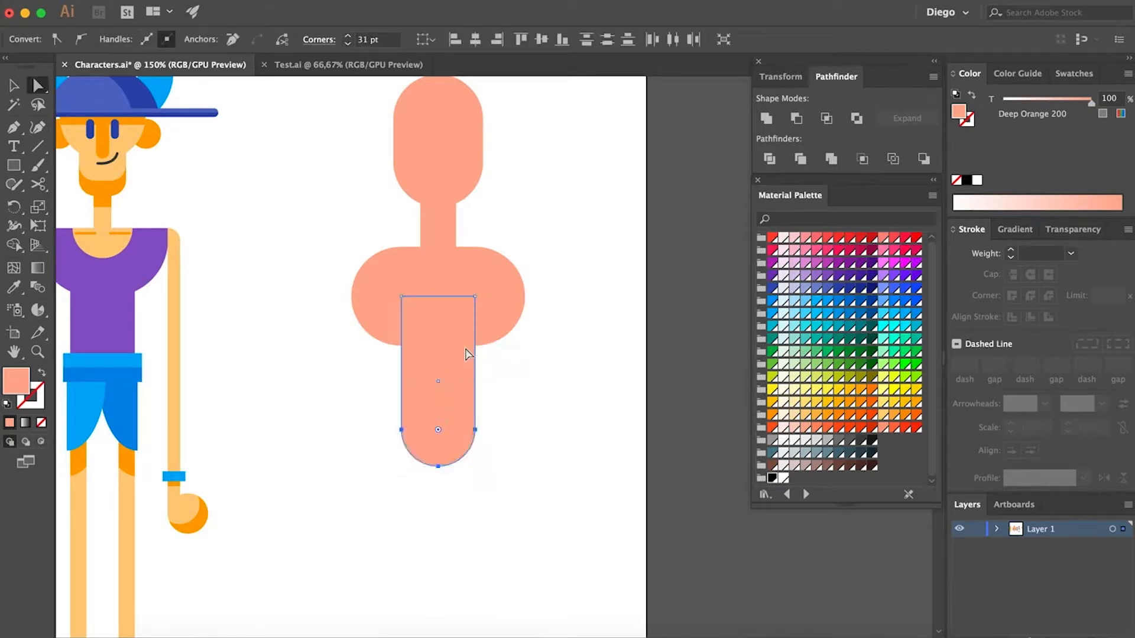
{"action": "left_click", "coordinate": [558, 414]}
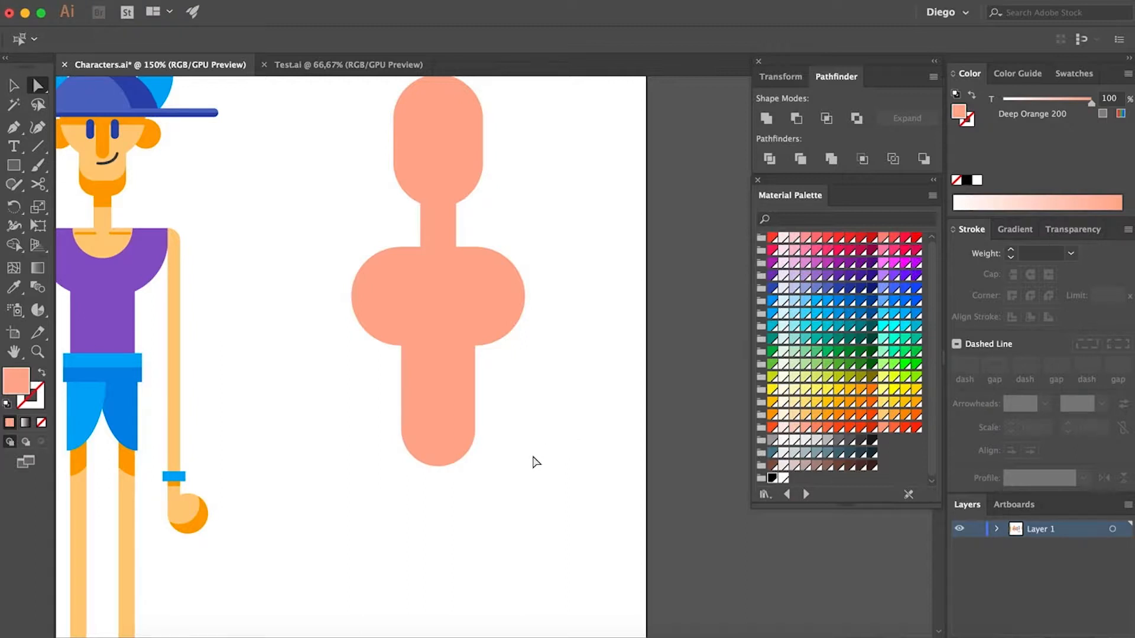
Draw a narrow upright rectangle hanging from the left side of the chest as the first arm
{"action": "key", "text": "m"}
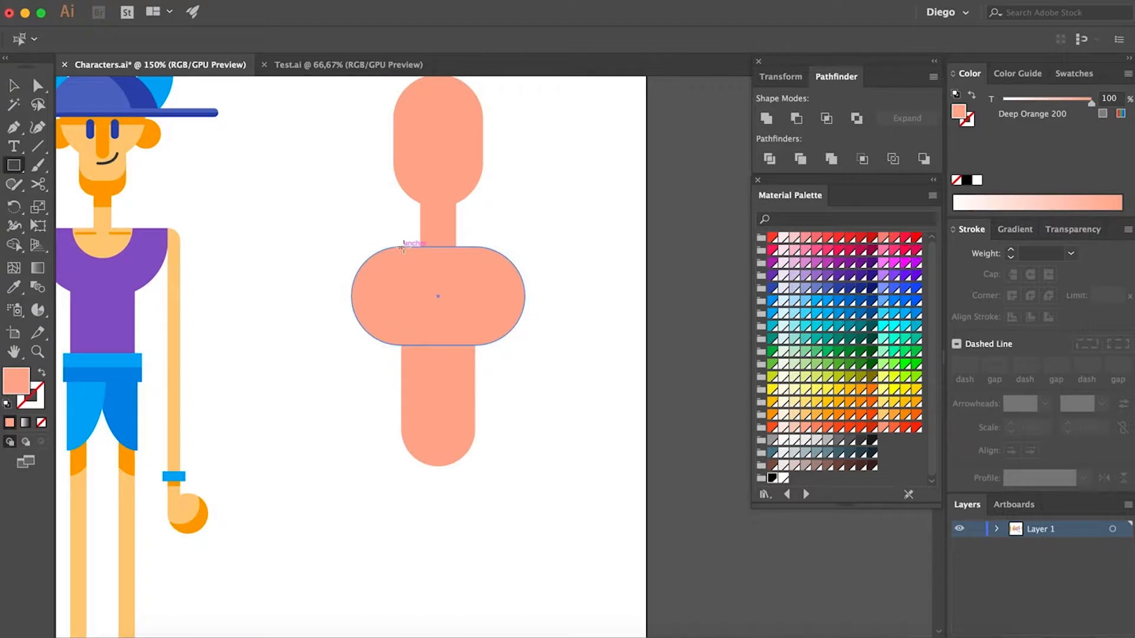
{"action": "left_click_drag", "start_coordinate": [402, 248], "coordinate": [325, 168]}
{"action": "scroll", "coordinate": [398, 430], "scroll_direction": "up", "scroll_amount": 2}
{"action": "key", "text": "a"}
{"action": "left_click", "coordinate": [267, 437]}
{"action": "scroll", "coordinate": [267, 437], "scroll_direction": "down", "scroll_amount": 1}
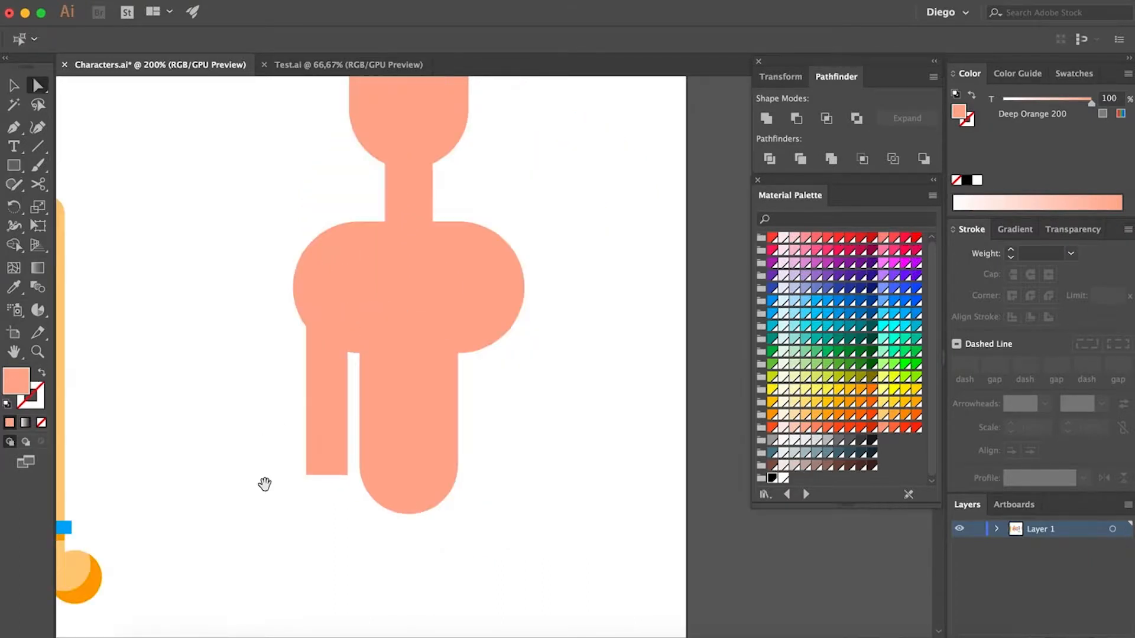
Lengthen the arm past the torso's lower end and duplicate it straight across to the right side of the chest
{"action": "left_click_drag", "start_coordinate": [265, 485], "coordinate": [328, 491]}
{"action": "left_click", "coordinate": [379, 483]}
{"action": "scroll", "coordinate": [414, 473], "scroll_direction": "right", "scroll_amount": 1}
{"action": "scroll", "coordinate": [414, 473], "scroll_direction": "down", "scroll_amount": 1}
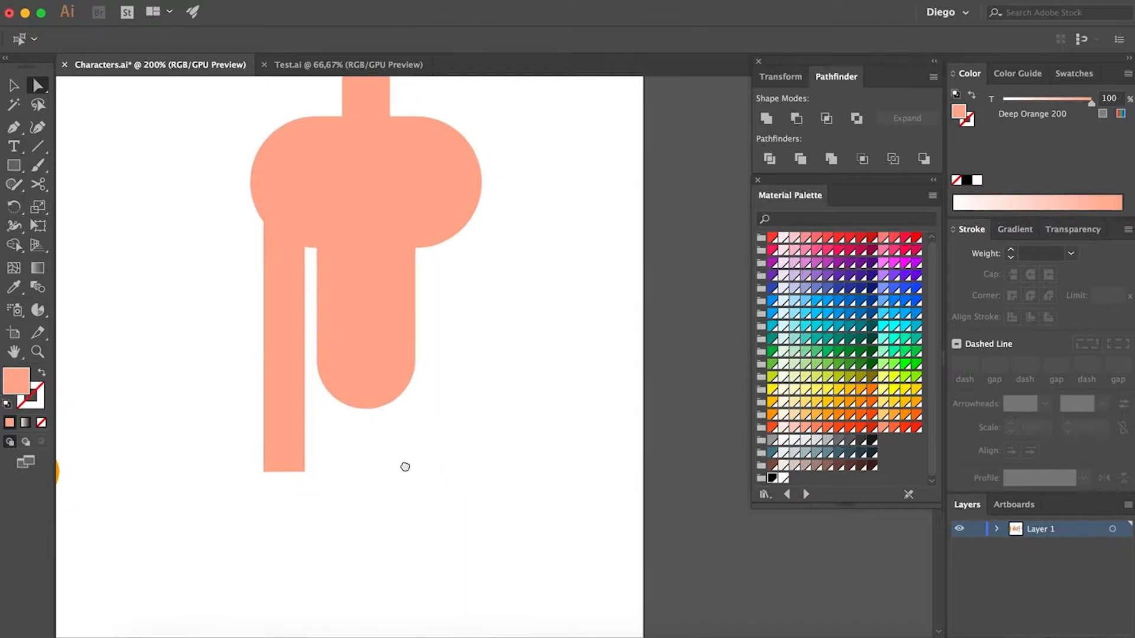
{"action": "left_click_drag", "start_coordinate": [291, 423], "coordinate": [451, 418]}
{"action": "left_click", "coordinate": [530, 441]}
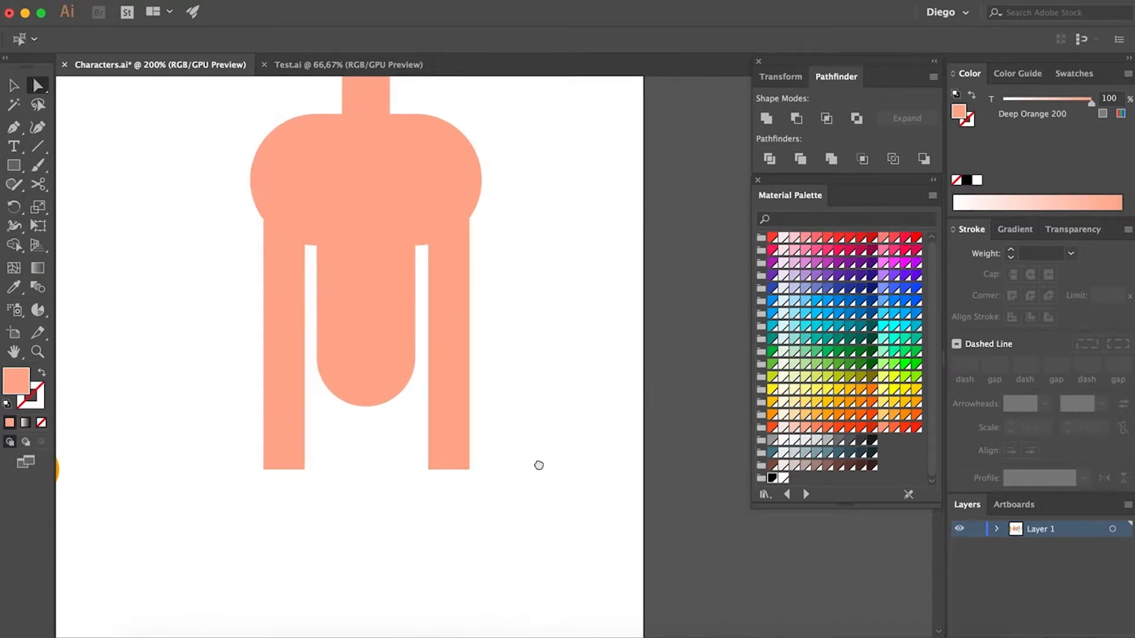
Draw a thin upright rectangle down from the torso's rounded base as a leg and duplicate it alongside, leaving a small gap
{"action": "left_click_drag", "start_coordinate": [538, 465], "coordinate": [531, 374]}
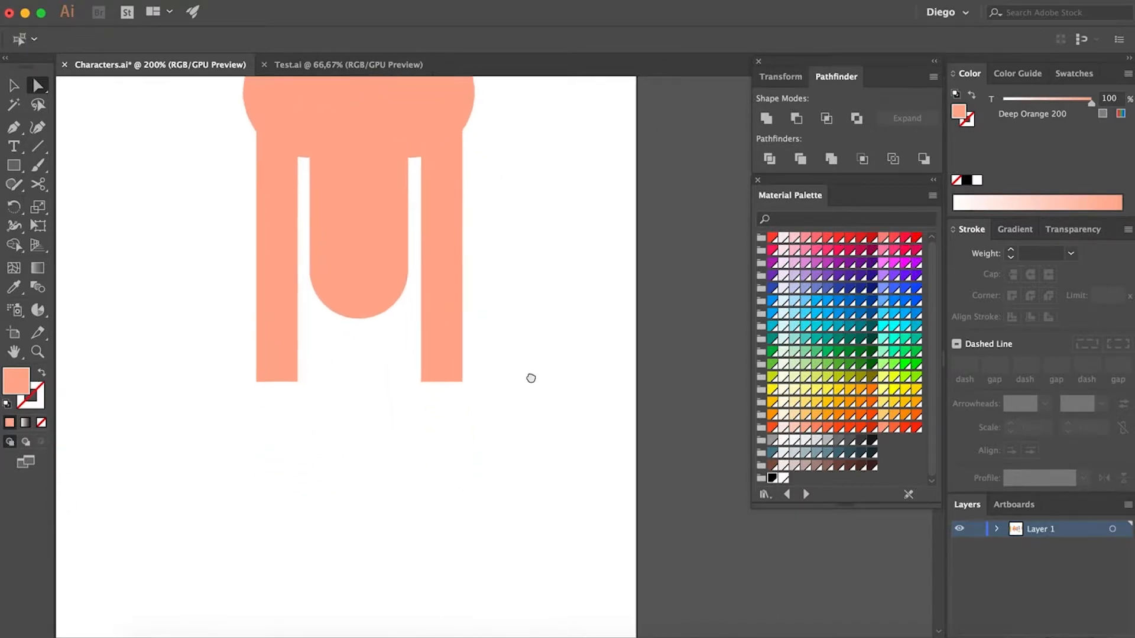
{"action": "left_click", "coordinate": [15, 168]}
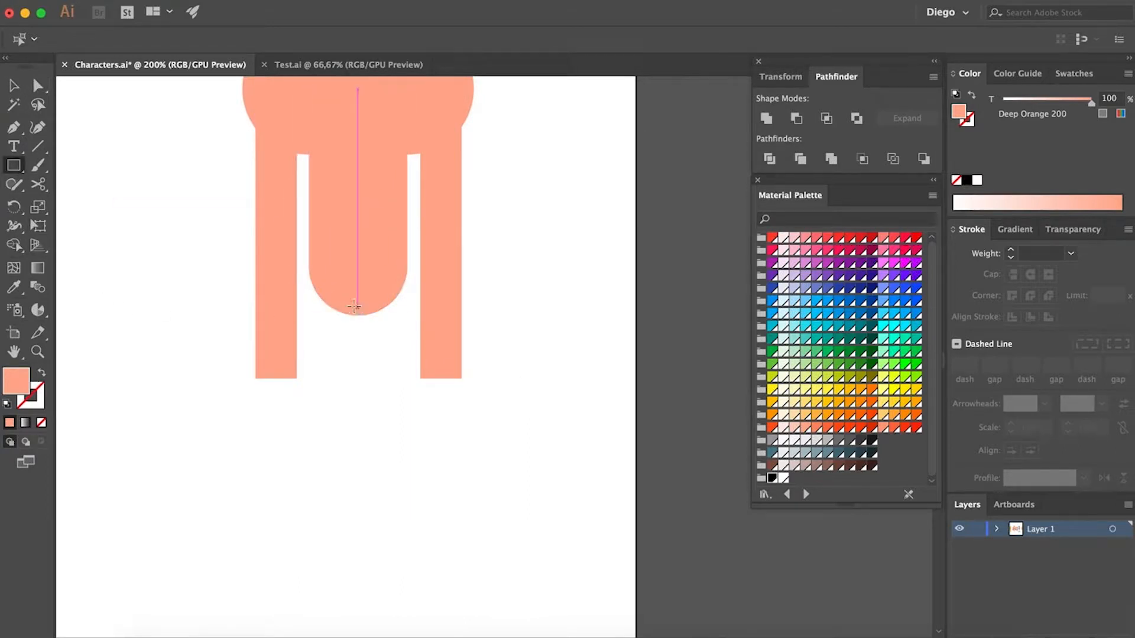
{"action": "left_click_drag", "start_coordinate": [353, 297], "coordinate": [328, 536]}
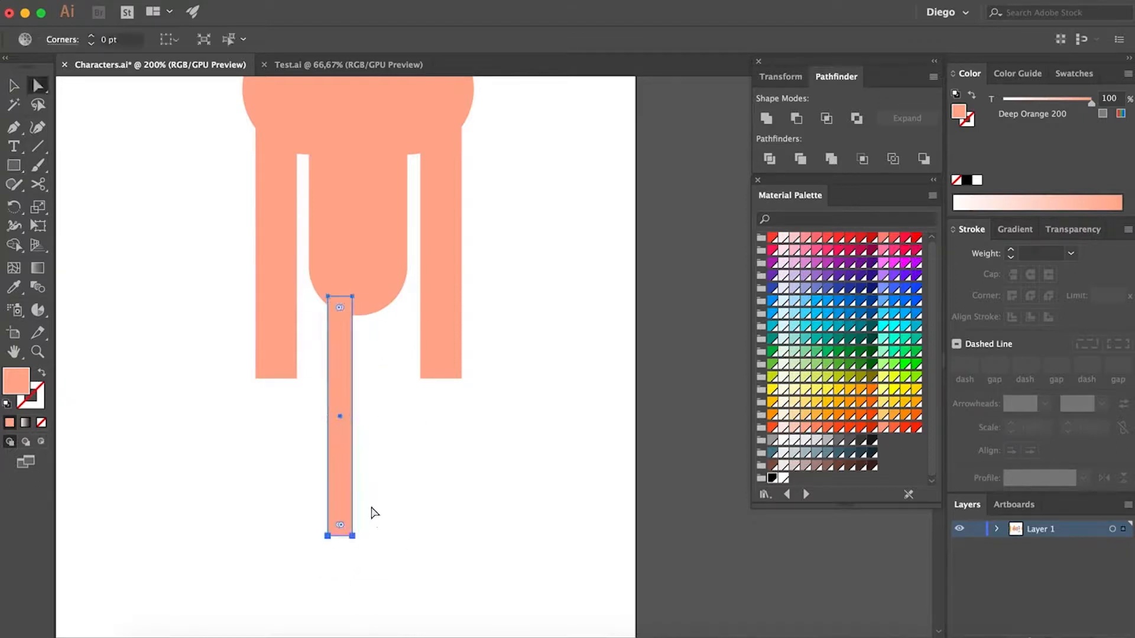
{"action": "key", "text": "a"}
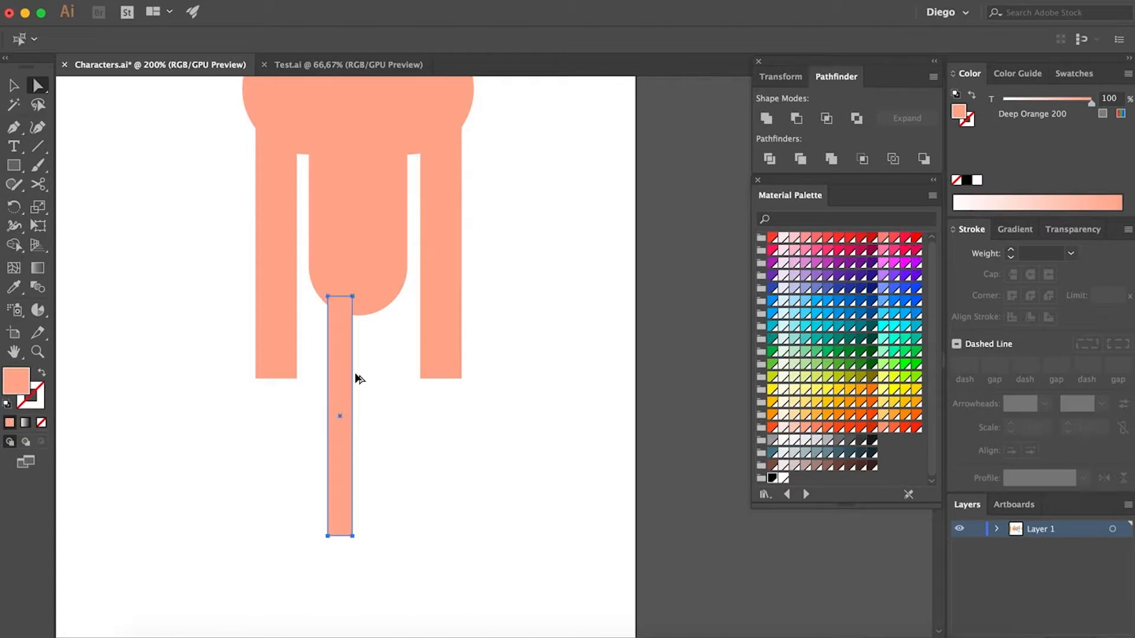
{"action": "left_click_drag", "start_coordinate": [355, 374], "coordinate": [369, 375]}
Draw a wider rectangle over the left leg's lower end as the lower leg, then shorten it from above and widen it outwards
{"action": "left_click_drag", "start_coordinate": [471, 474], "coordinate": [484, 402]}
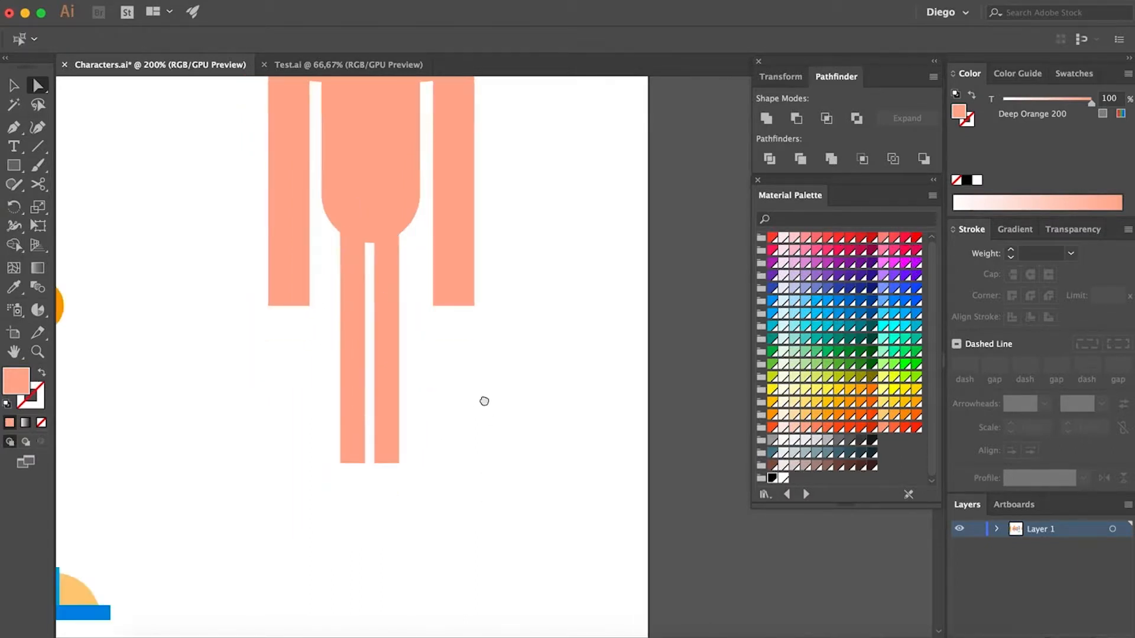
{"action": "key", "text": "super+minus"}
{"action": "key", "text": "m"}
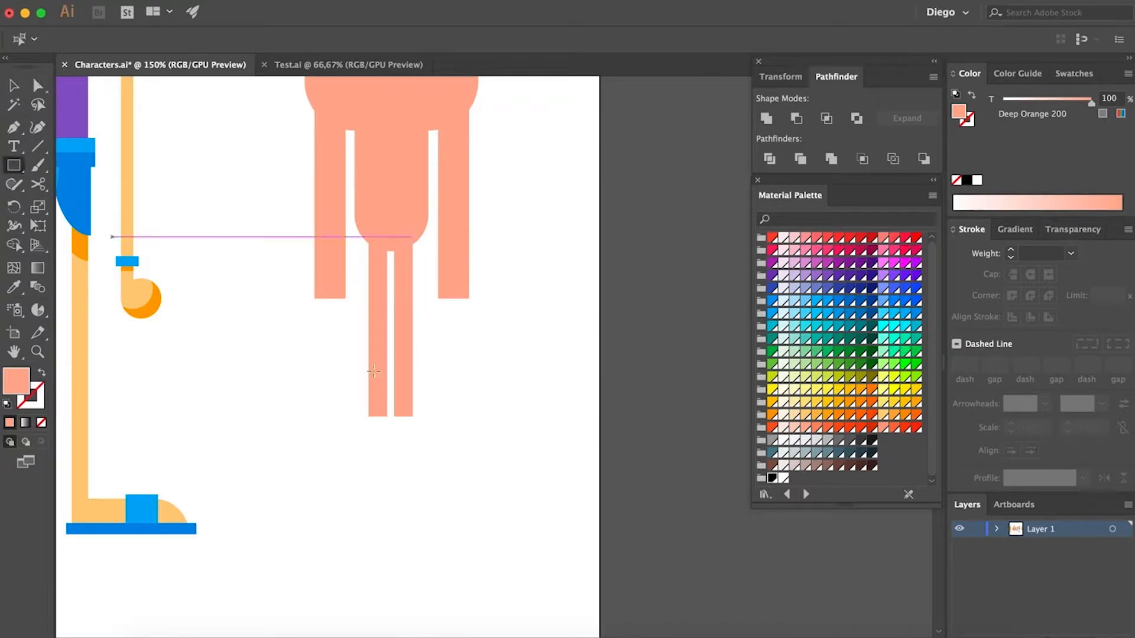
{"action": "mouse_move", "coordinate": [382, 346]}
{"action": "left_mouse_down"}
{"action": "mouse_move", "coordinate": [375, 457]}
{"action": "mouse_move", "coordinate": [330, 534]}
{"action": "left_mouse_up"}
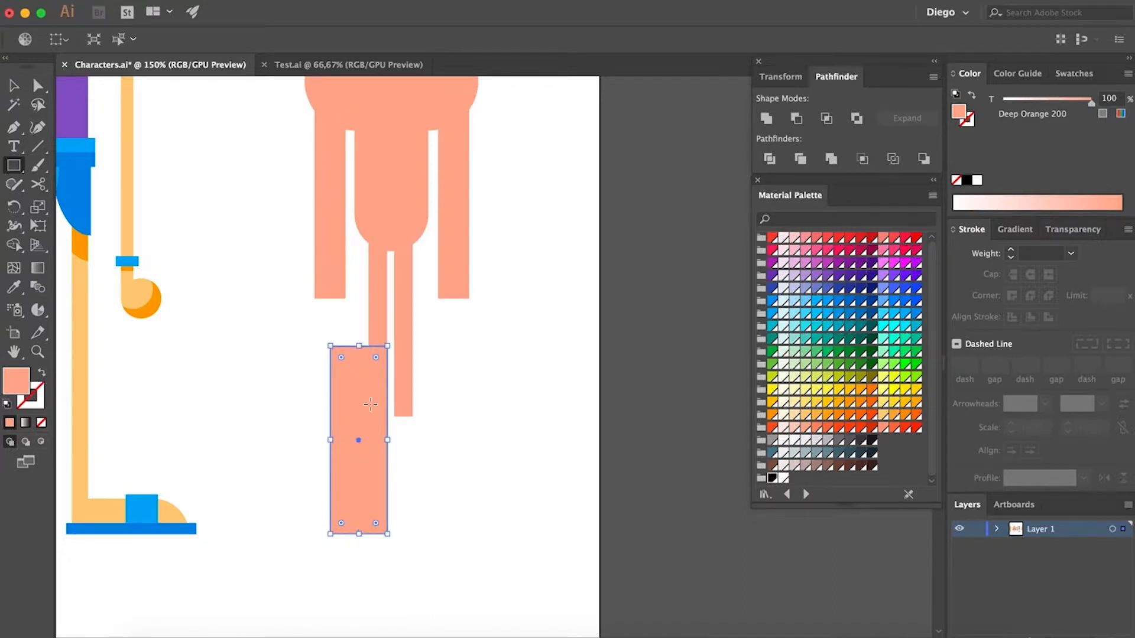
{"action": "key", "text": "a"}
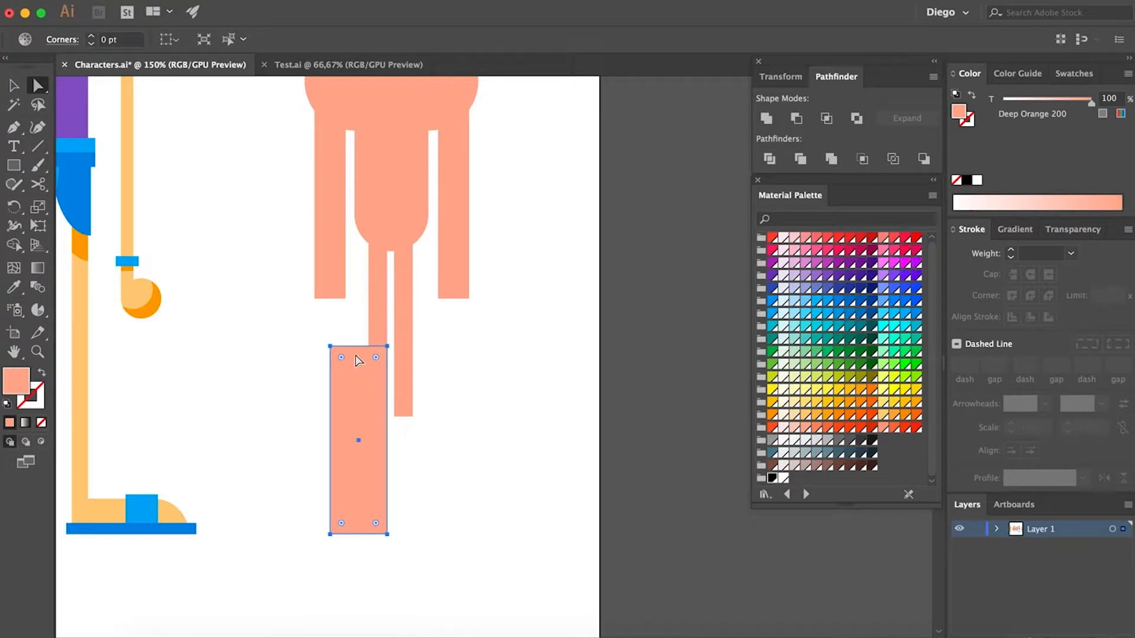
{"action": "key", "text": "v"}
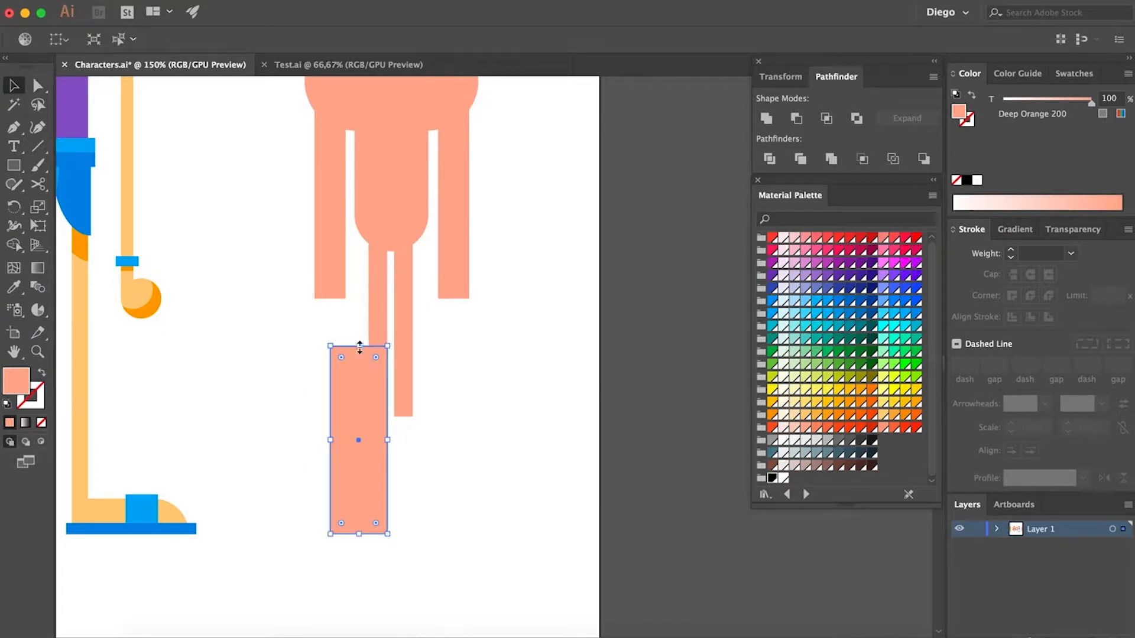
{"action": "left_click_drag", "start_coordinate": [359, 346], "coordinate": [359, 369]}
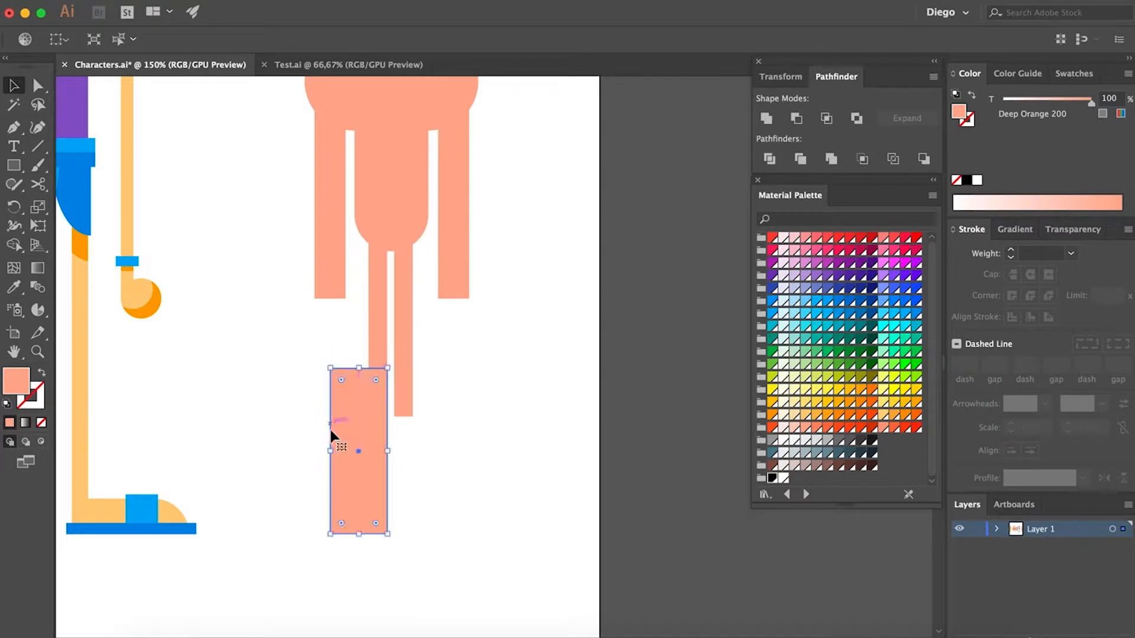
{"action": "left_click_drag", "start_coordinate": [329, 451], "coordinate": [325, 450]}
Round only the upper outer corner of the left lower-leg rectangle into a large curve
{"action": "key", "text": "a"}
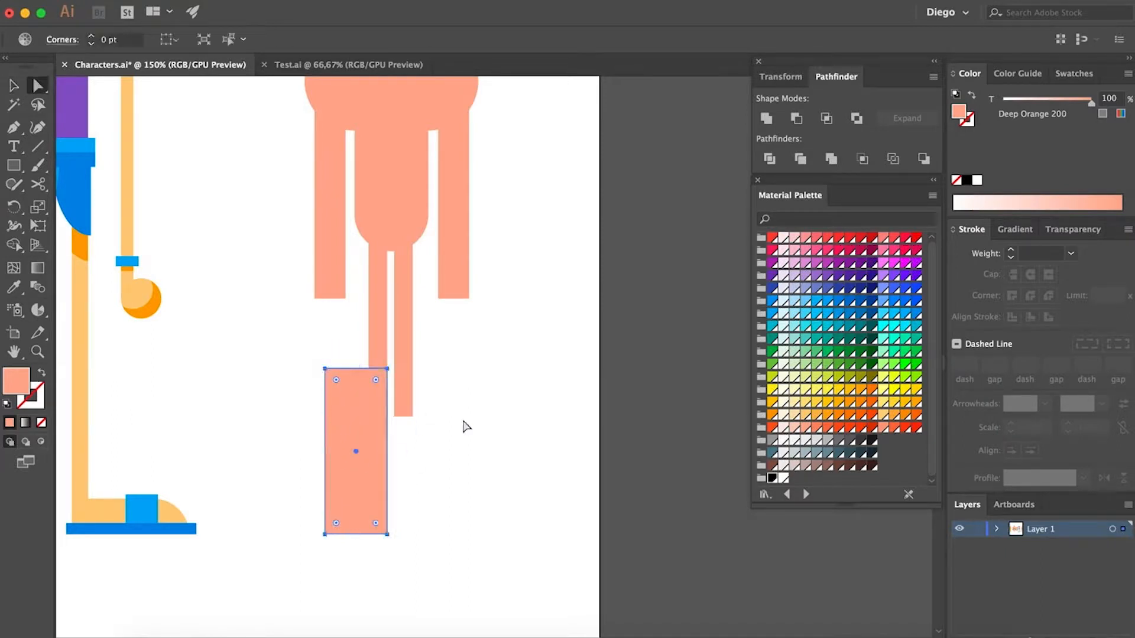
{"action": "left_click", "coordinate": [326, 369]}
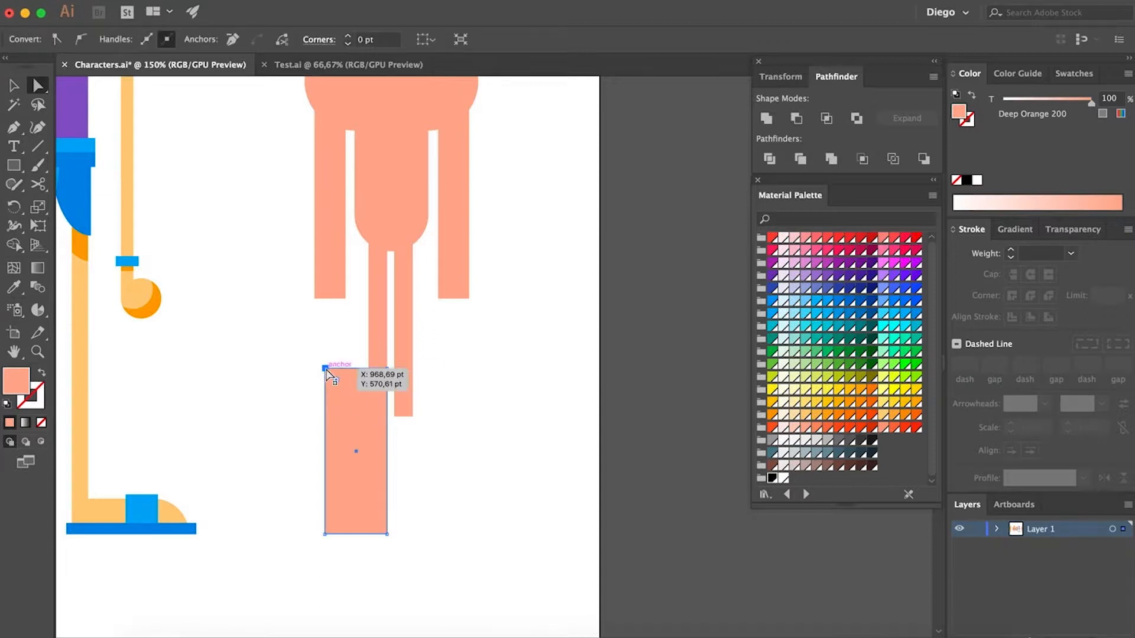
{"action": "left_click_drag", "start_coordinate": [342, 387], "coordinate": [406, 526]}
{"action": "left_click", "coordinate": [482, 443]}
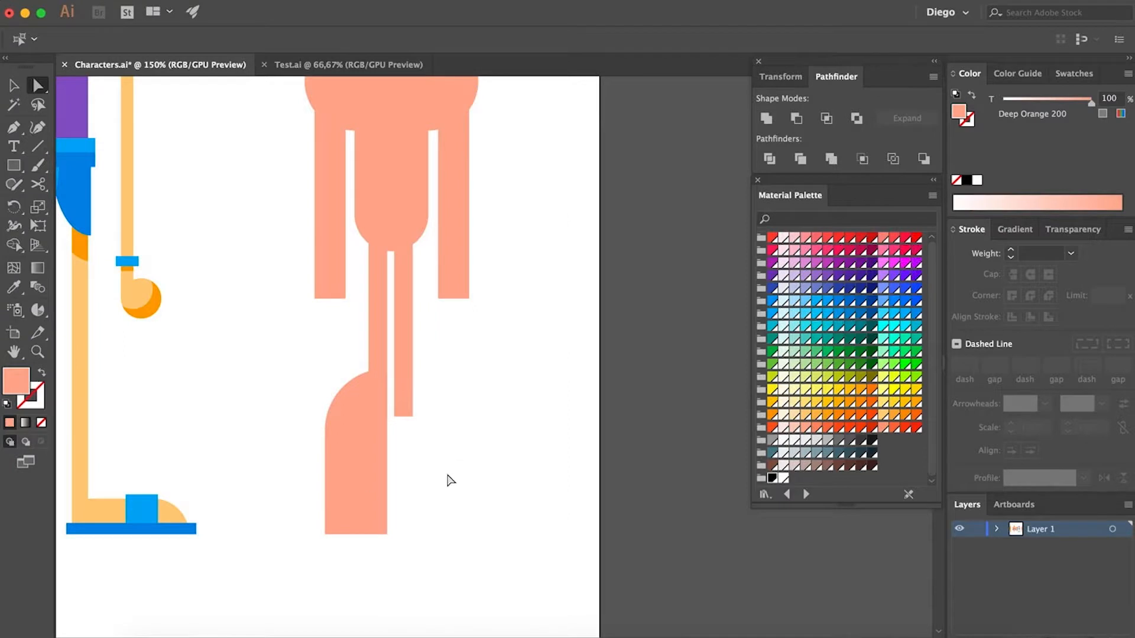
Draw a small foot rectangle at the base of the left lower leg and round its upper outer corner
{"action": "left_click", "coordinate": [13, 166]}
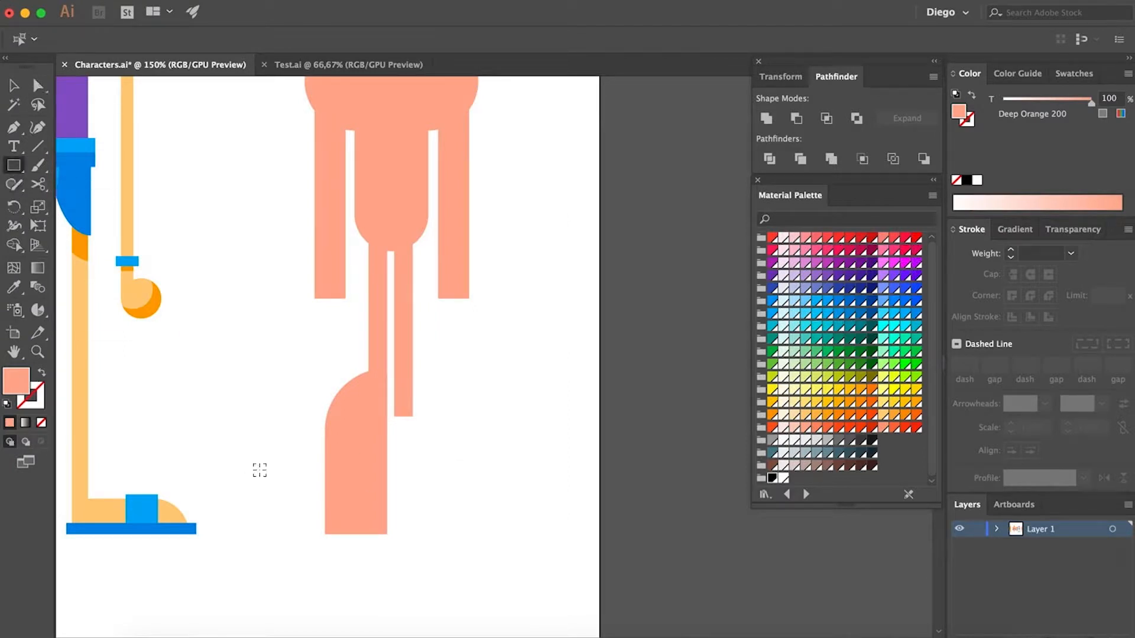
{"action": "scroll", "coordinate": [331, 532], "scroll_direction": "up", "scroll_amount": 3}
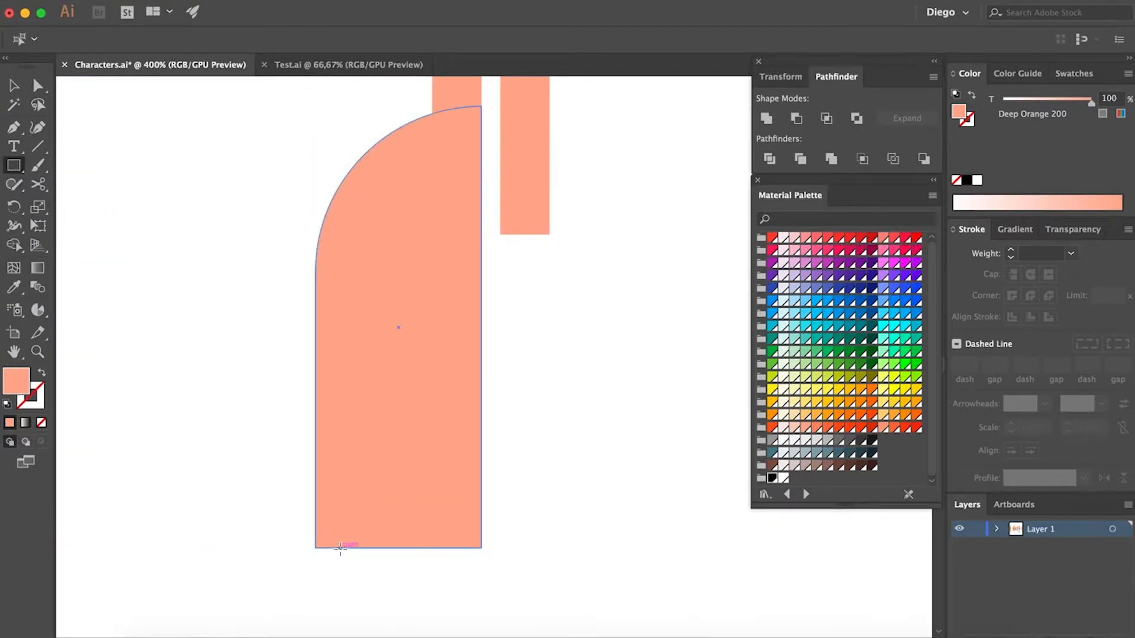
{"action": "left_click_drag", "start_coordinate": [341, 548], "coordinate": [346, 618]}
{"action": "key", "text": "a"}
{"action": "left_click", "coordinate": [211, 495]}
{"action": "left_click", "coordinate": [258, 484]}
Duplicate the left lower leg and foot to the right and reflect the copy across the vertical axis
{"action": "scroll", "coordinate": [348, 497], "scroll_direction": "down", "scroll_amount": 2}
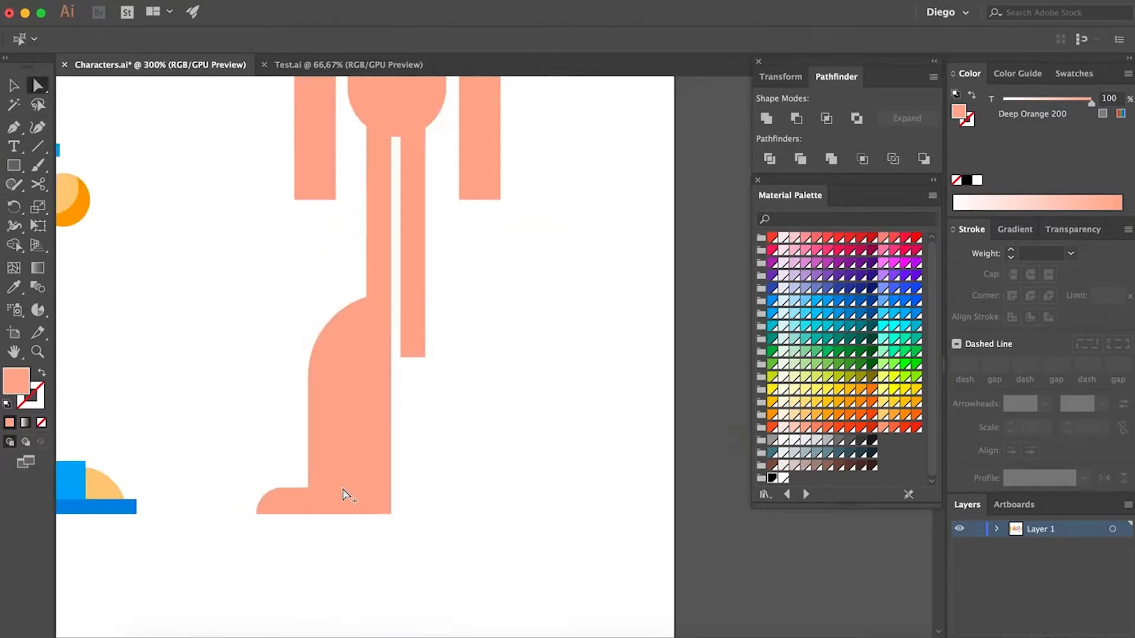
{"action": "scroll", "coordinate": [348, 497], "scroll_direction": "down", "scroll_amount": 1}
{"action": "left_click_drag", "start_coordinate": [328, 497], "coordinate": [491, 494]}
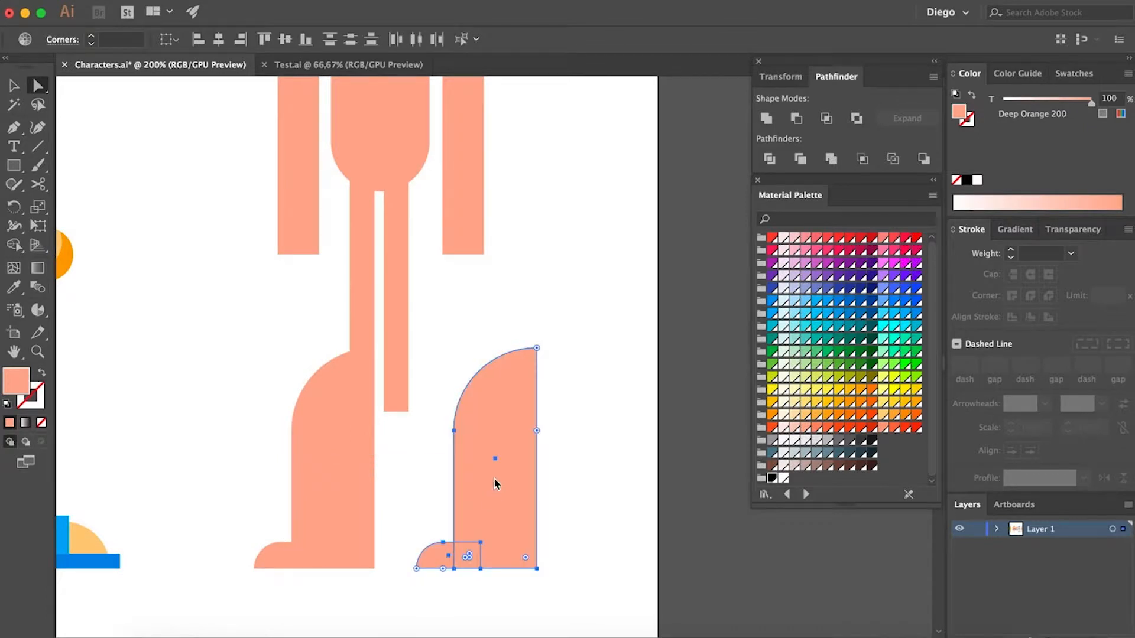
{"action": "right_click", "coordinate": [495, 481]}
{"action": "mouse_move", "coordinate": [620, 560]}
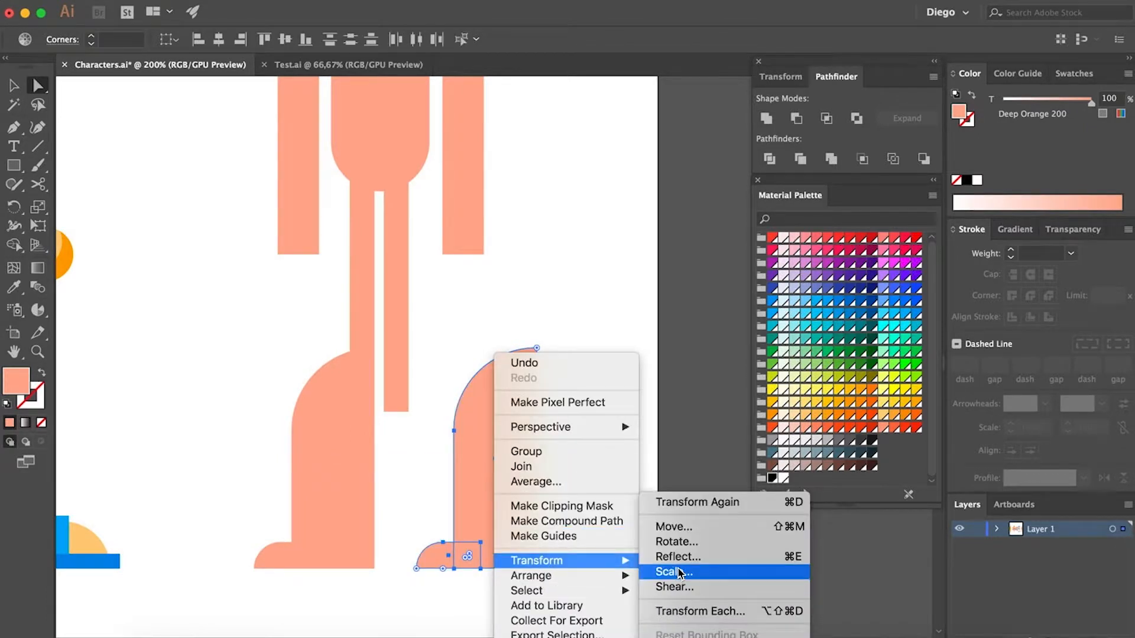
{"action": "left_click", "coordinate": [677, 557]}
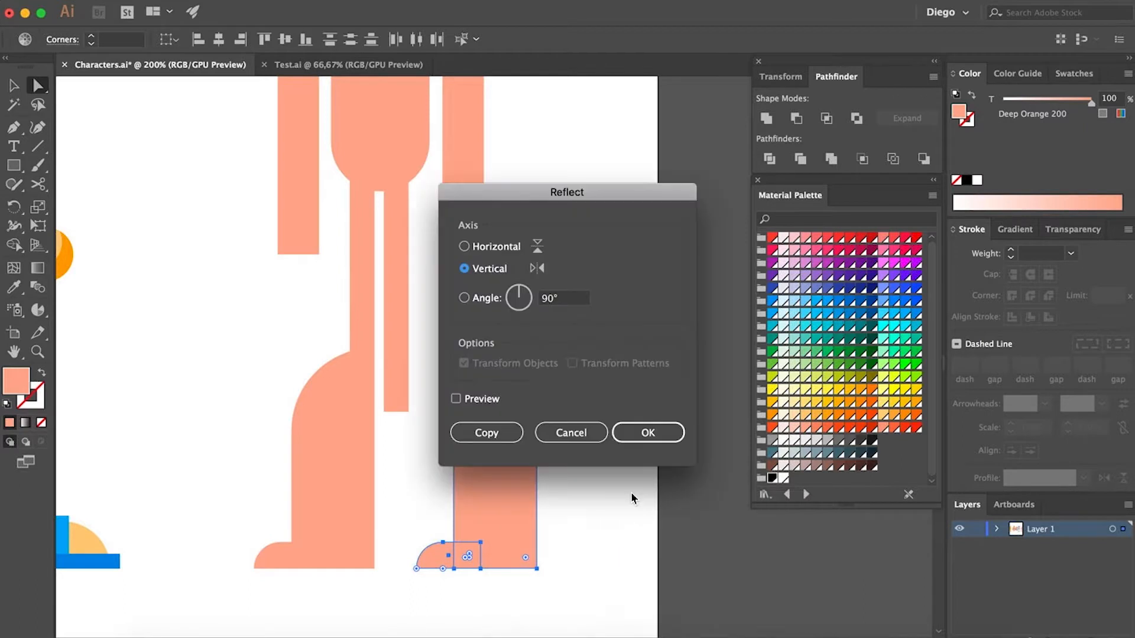
{"action": "left_click", "coordinate": [644, 444]}
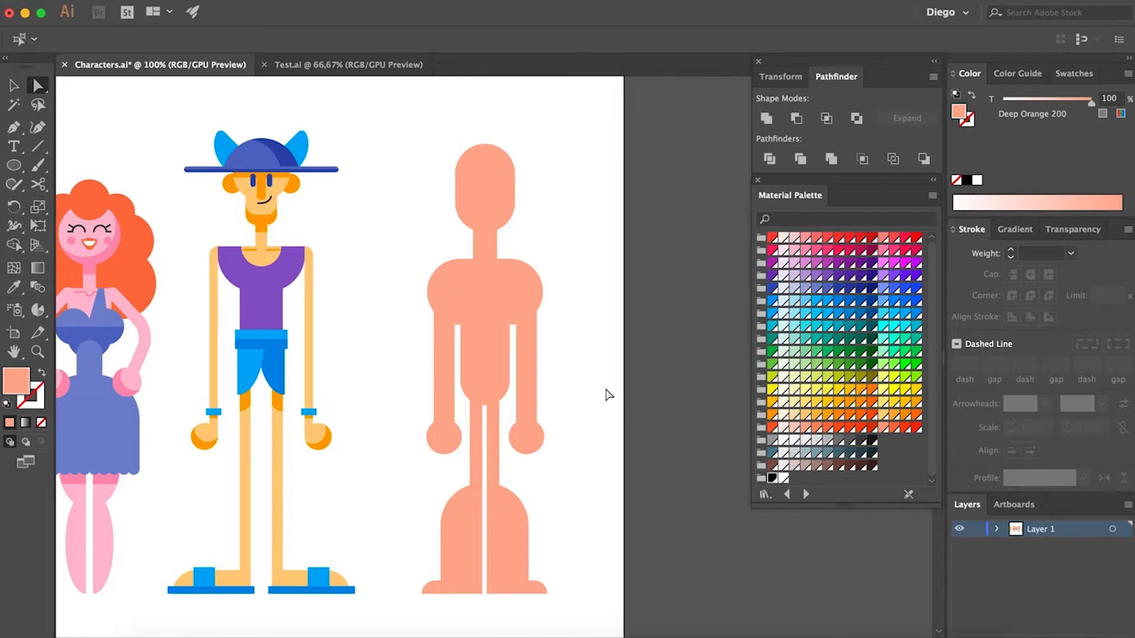
Unite the chest and waist shapes into one torso and fill it with Indigo 300 sampled from the woman's dress
{"action": "left_click", "coordinate": [507, 293]}
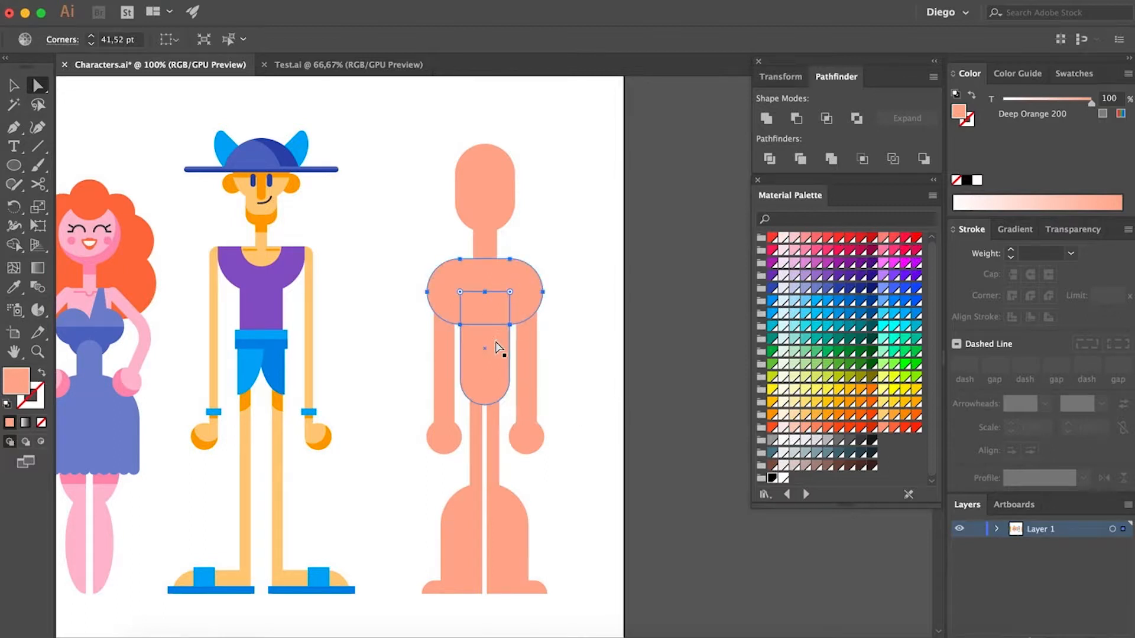
{"action": "left_click_drag", "start_coordinate": [483, 346], "coordinate": [561, 340]}
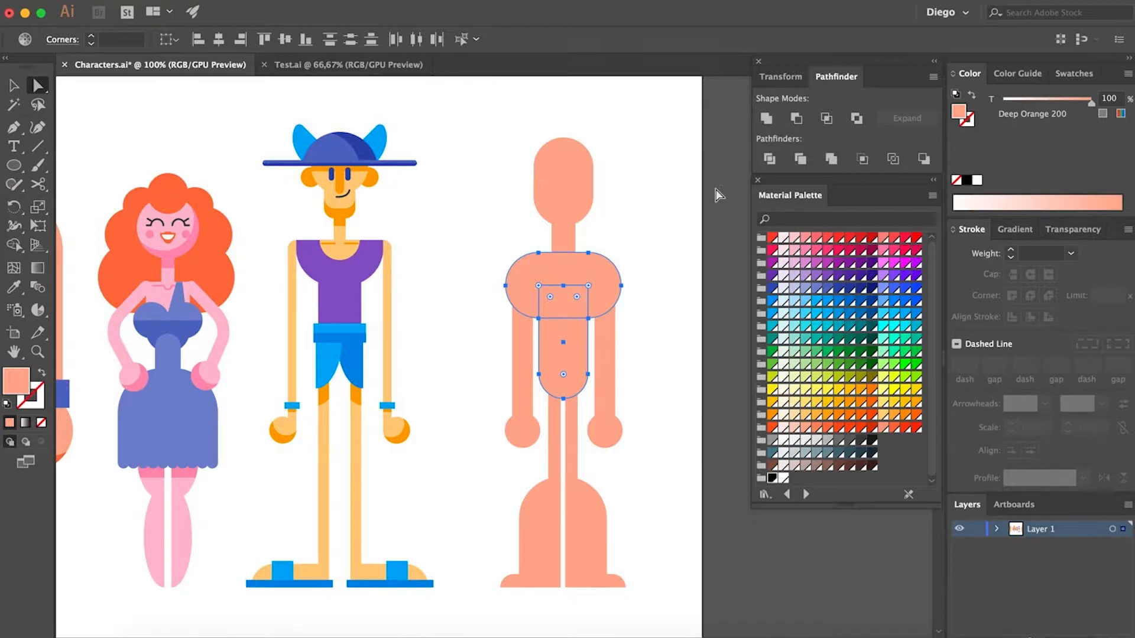
{"action": "key", "text": "i"}
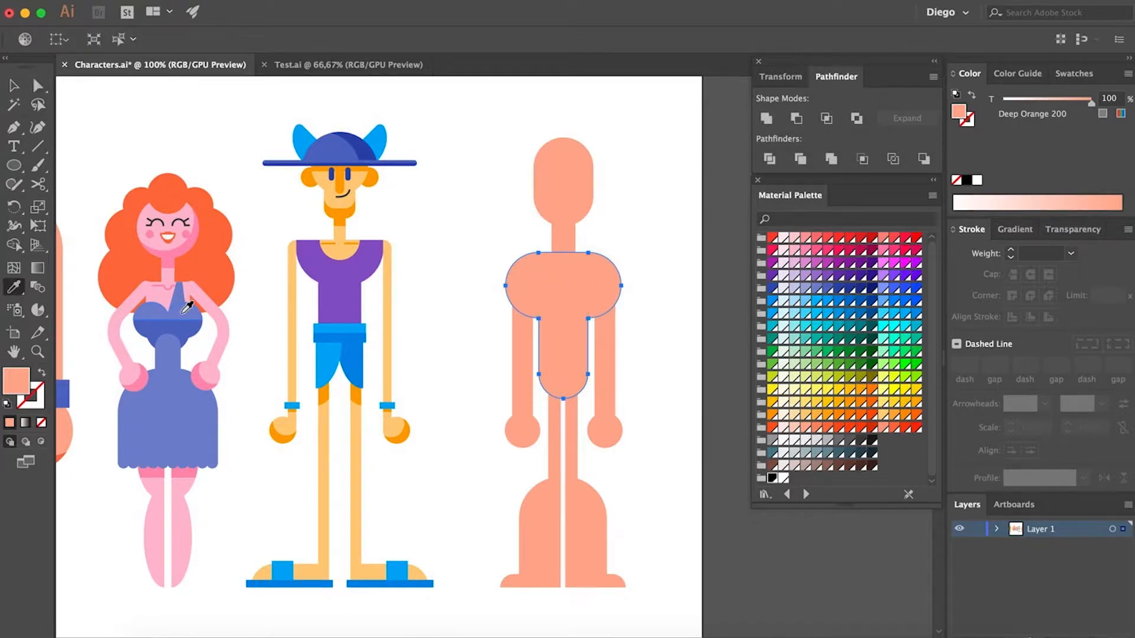
{"action": "left_click", "coordinate": [187, 307]}
{"action": "key", "text": "a"}
{"action": "left_click", "coordinate": [651, 316]}
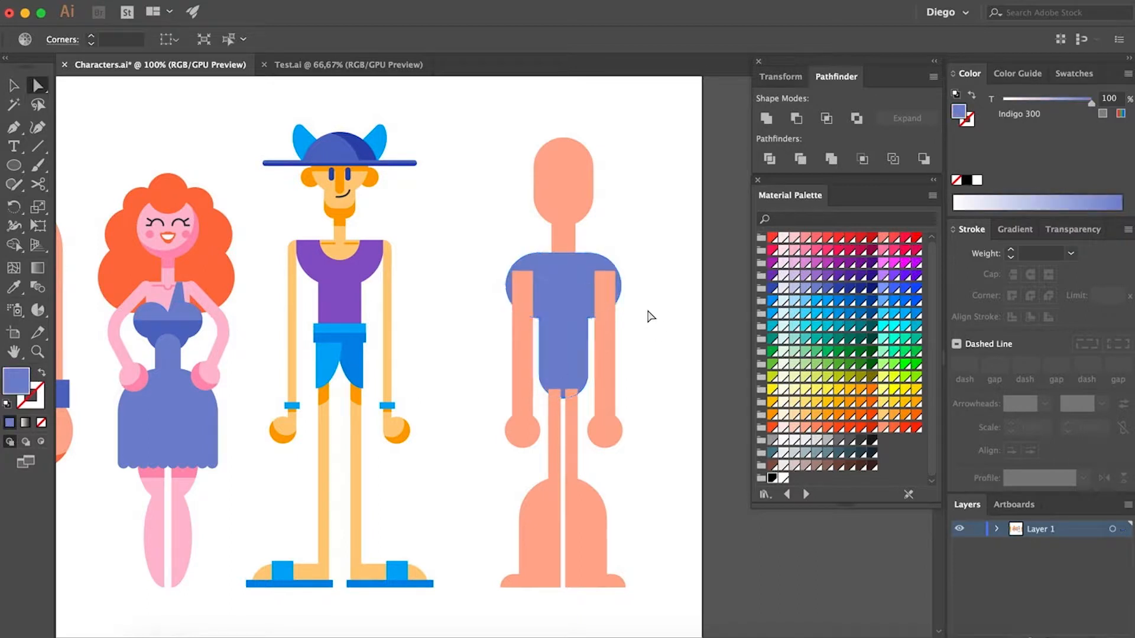
Bring the indigo torso to the front so it covers the tops of the arms and legs
{"action": "left_click", "coordinate": [552, 286]}
{"action": "left_click", "coordinate": [223, 1]}
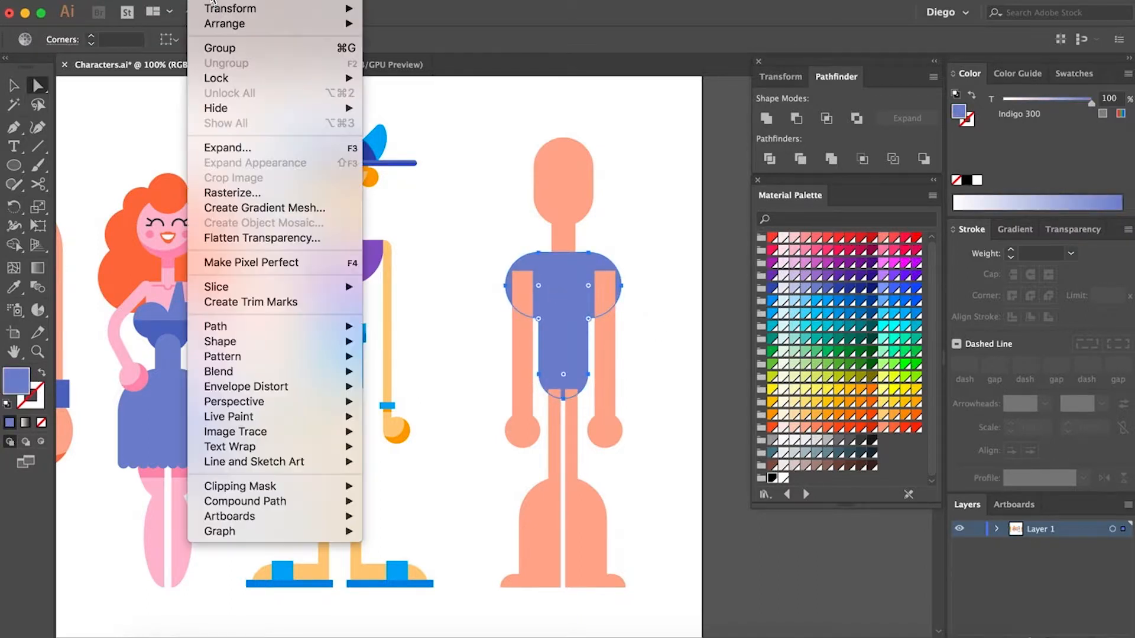
{"action": "mouse_move", "coordinate": [214, 25]}
{"action": "left_click", "coordinate": [441, 23]}
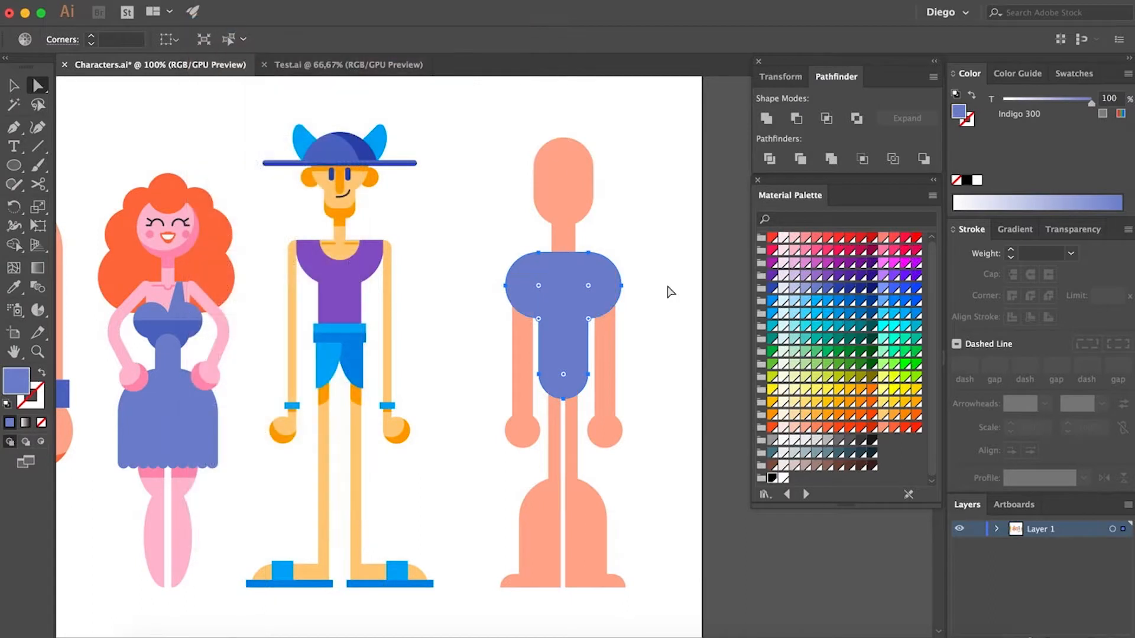
{"action": "left_click", "coordinate": [673, 304]}
Draw a circle centred on the torso's upper edge at the base of the neck, slightly wider than the neck
{"action": "left_click_drag", "start_coordinate": [674, 305], "coordinate": [576, 302]}
{"action": "left_click", "coordinate": [12, 172]}
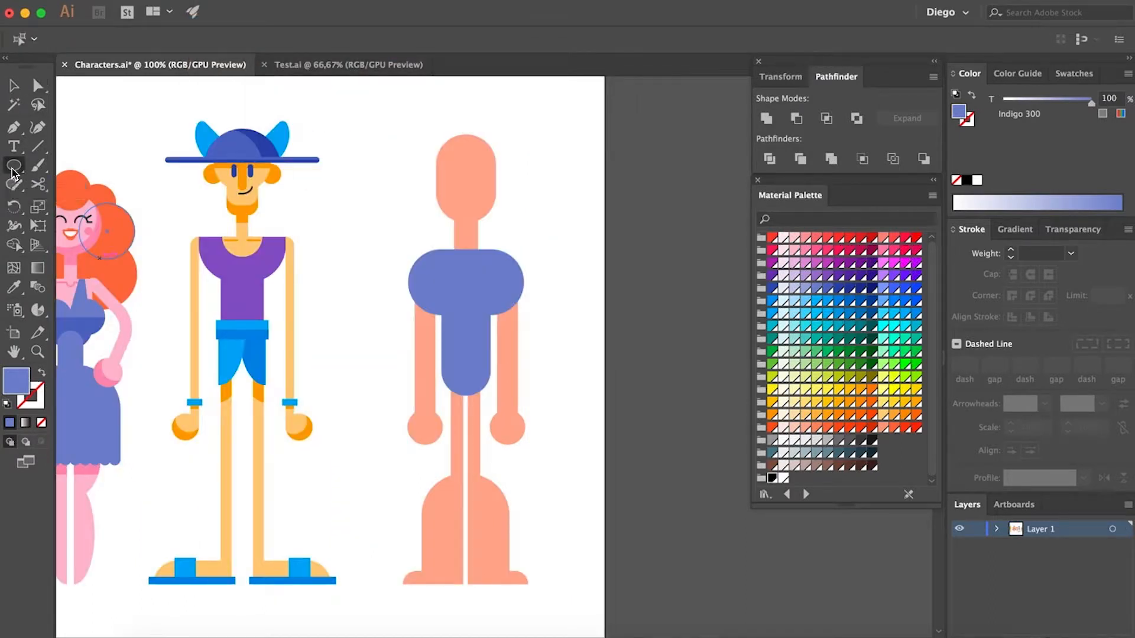
{"action": "scroll", "coordinate": [482, 259], "scroll_direction": "up", "scroll_amount": 3}
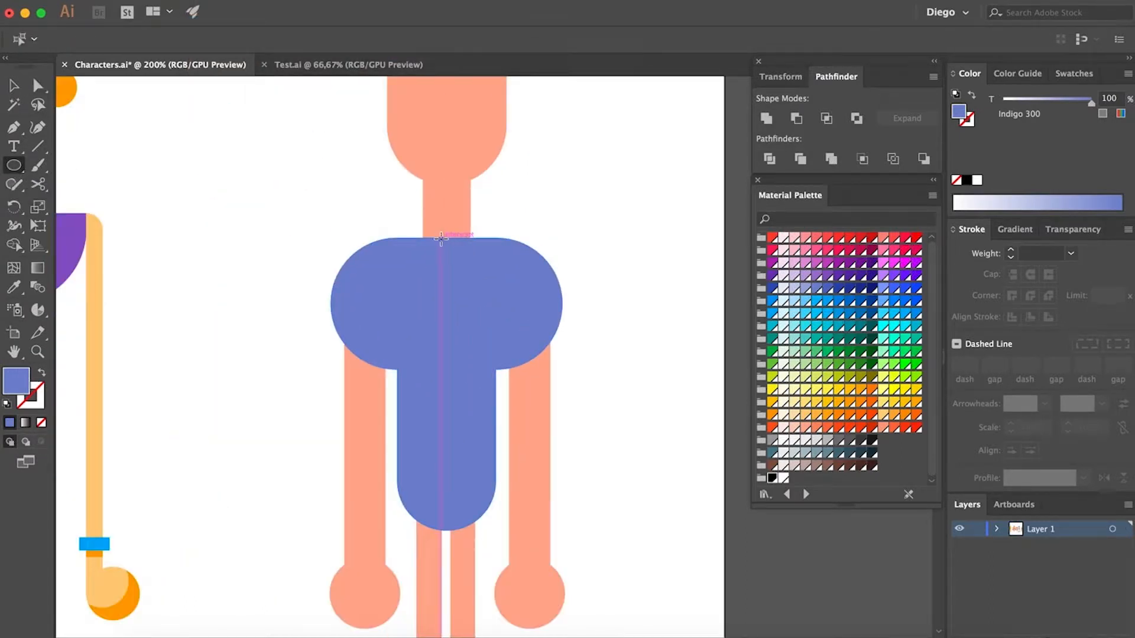
{"action": "scroll", "coordinate": [445, 237], "scroll_direction": "up", "scroll_amount": 4}
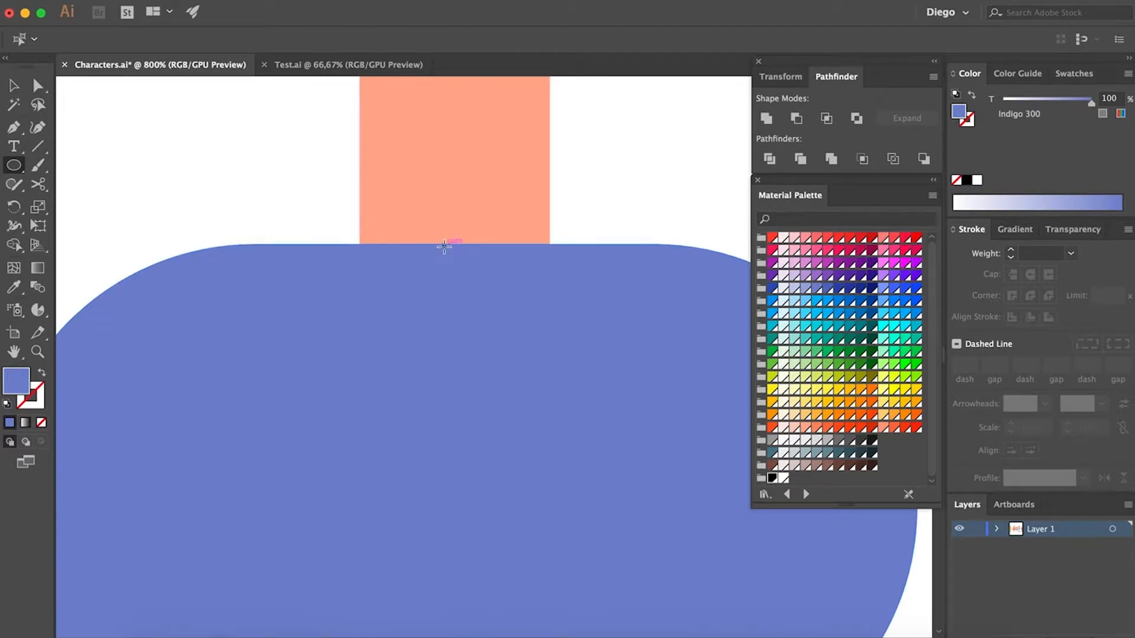
{"action": "scroll", "coordinate": [452, 248], "scroll_direction": "down", "scroll_amount": 2}
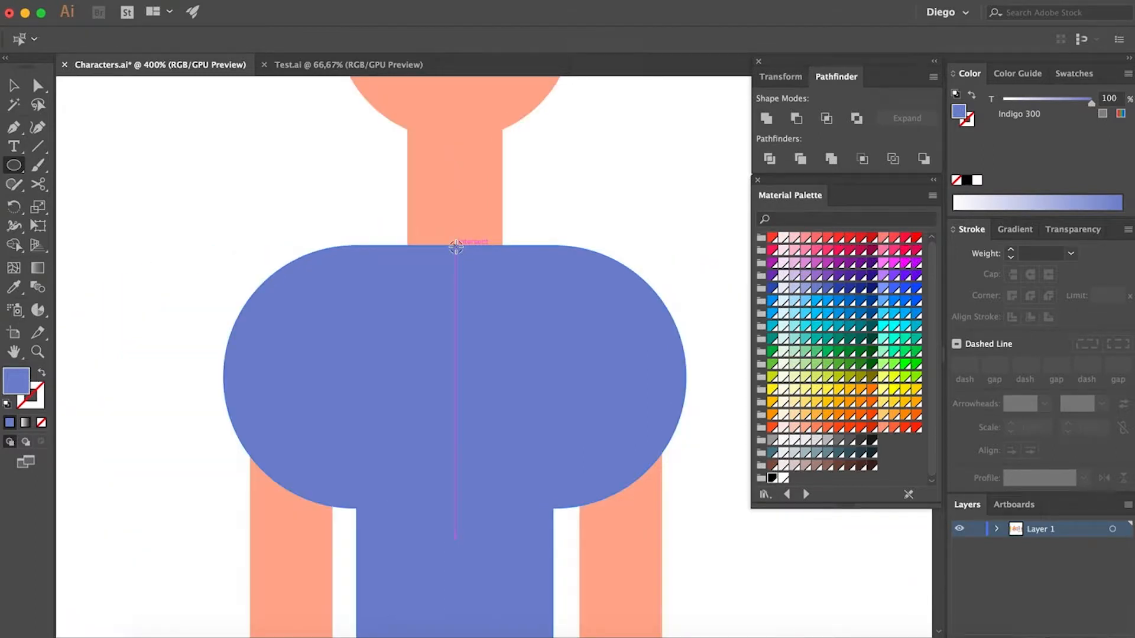
{"action": "left_click_drag", "start_coordinate": [455, 247], "coordinate": [346, 145]}
{"action": "key", "text": "a"}
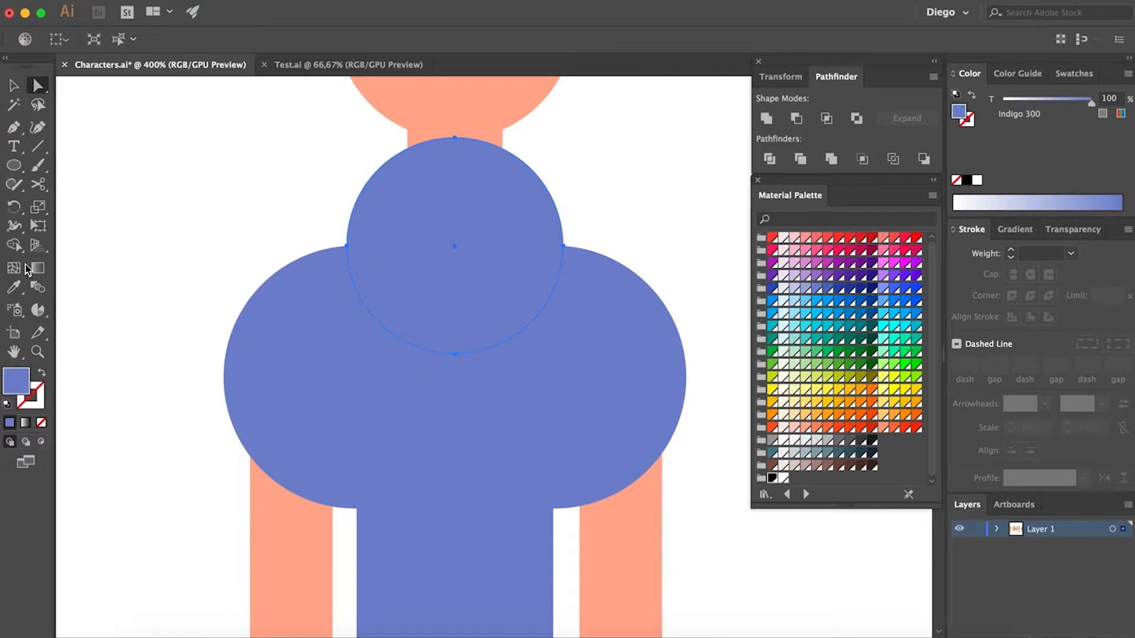
Fill the neck circle with the skin colour Deep Orange 200 sampled from the head
{"action": "left_click", "coordinate": [14, 288]}
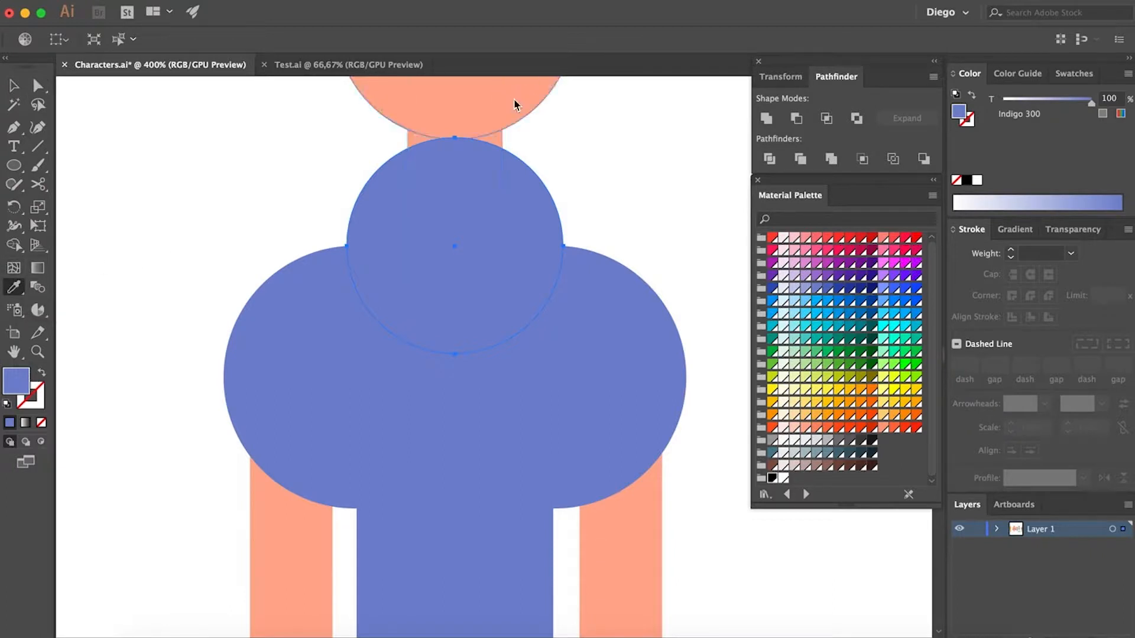
{"action": "left_click", "coordinate": [514, 104]}
{"action": "key", "text": "a"}
{"action": "left_click", "coordinate": [638, 213]}
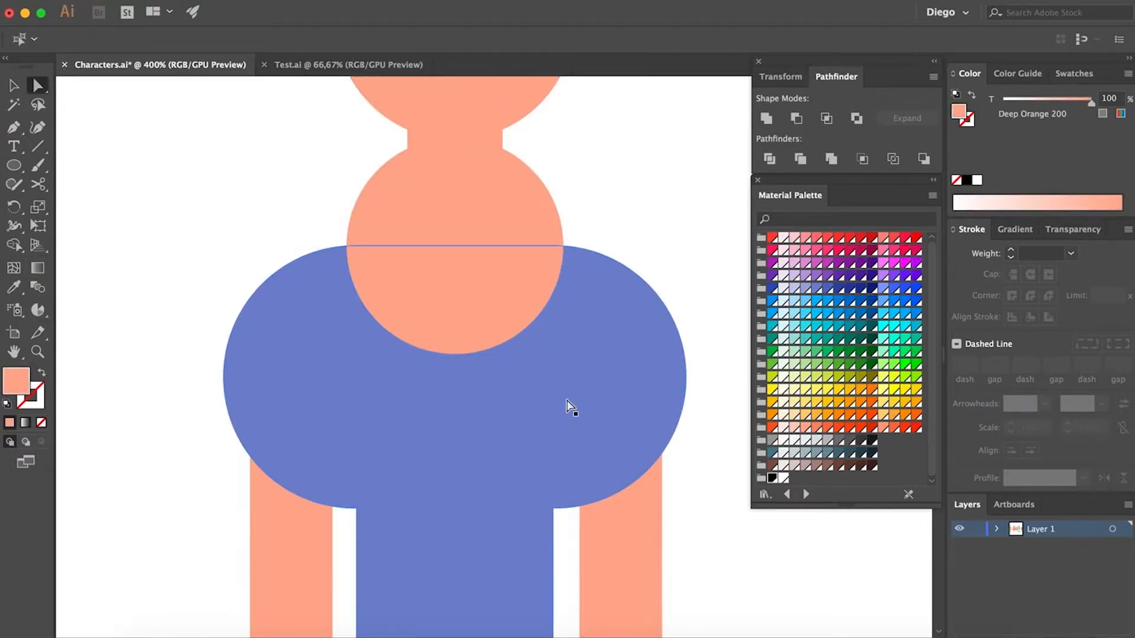
Intersect the circle with a copy of the torso, keeping only the half inside the torso as a neckline
{"action": "left_click", "coordinate": [567, 406]}
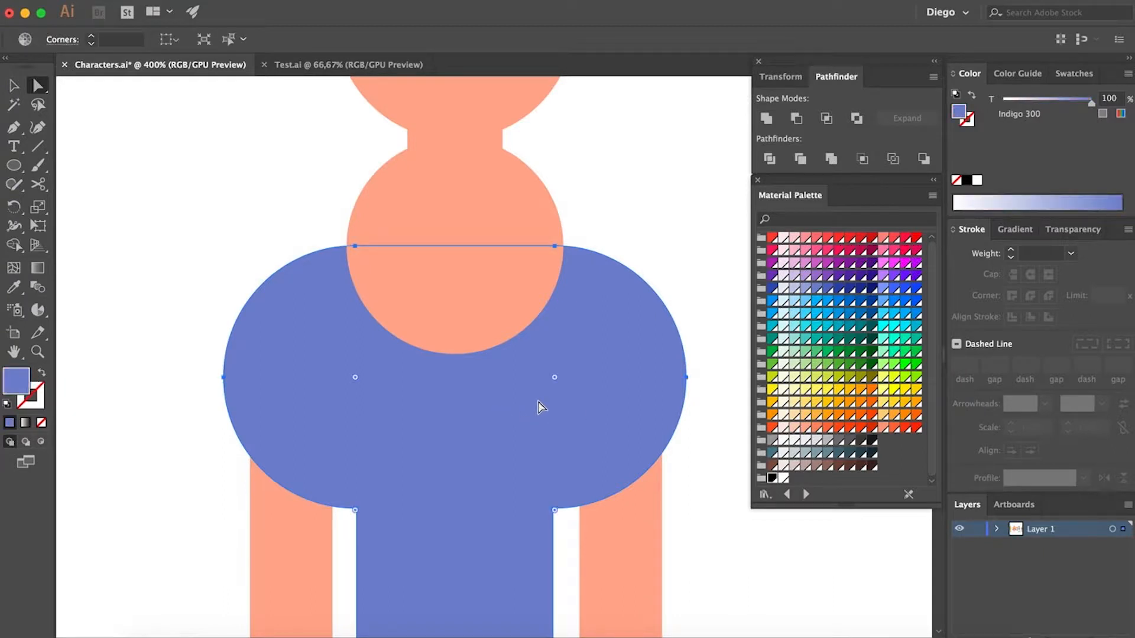
{"action": "key", "text": "v"}
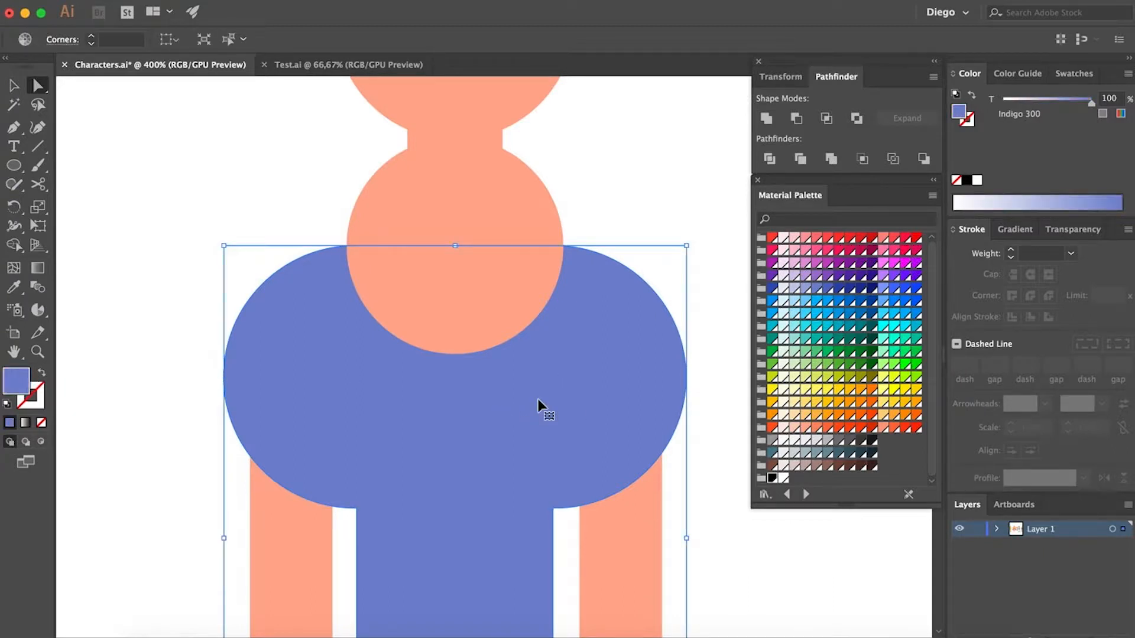
{"action": "key", "text": "a"}
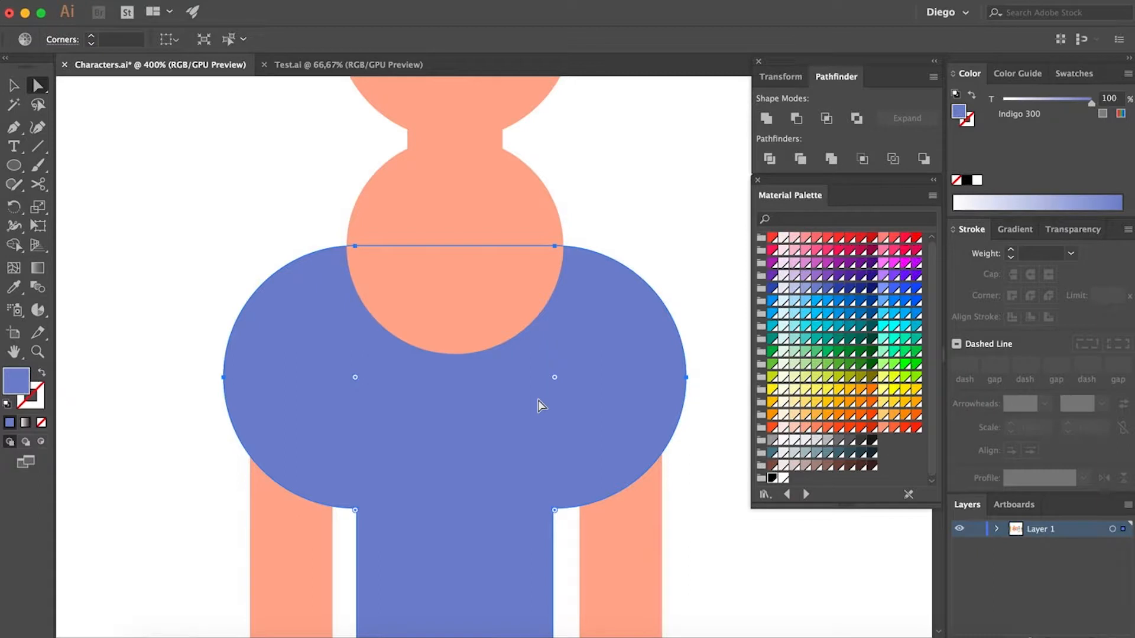
{"action": "left_click", "coordinate": [508, 285], "text": "shift"}
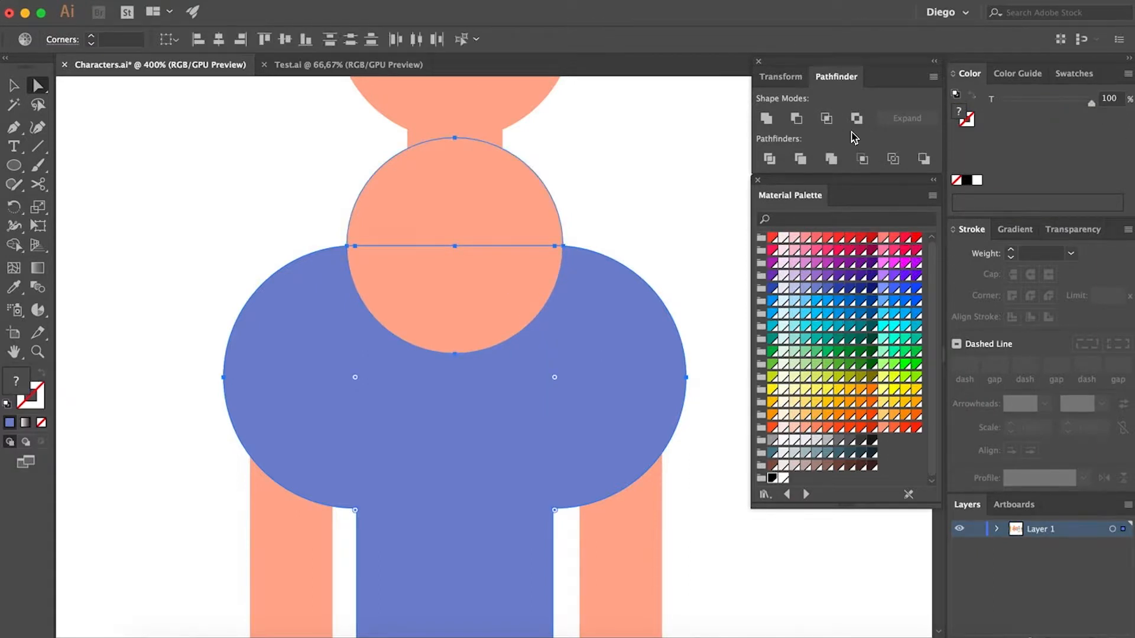
{"action": "left_click", "coordinate": [828, 119]}
{"action": "left_click", "coordinate": [633, 182]}
Draw a small skin-coloured rectangle over the left shoulder, level with the torso's upper edge and extending past it outwards
{"action": "scroll", "coordinate": [635, 186], "scroll_direction": "down", "scroll_amount": 5}
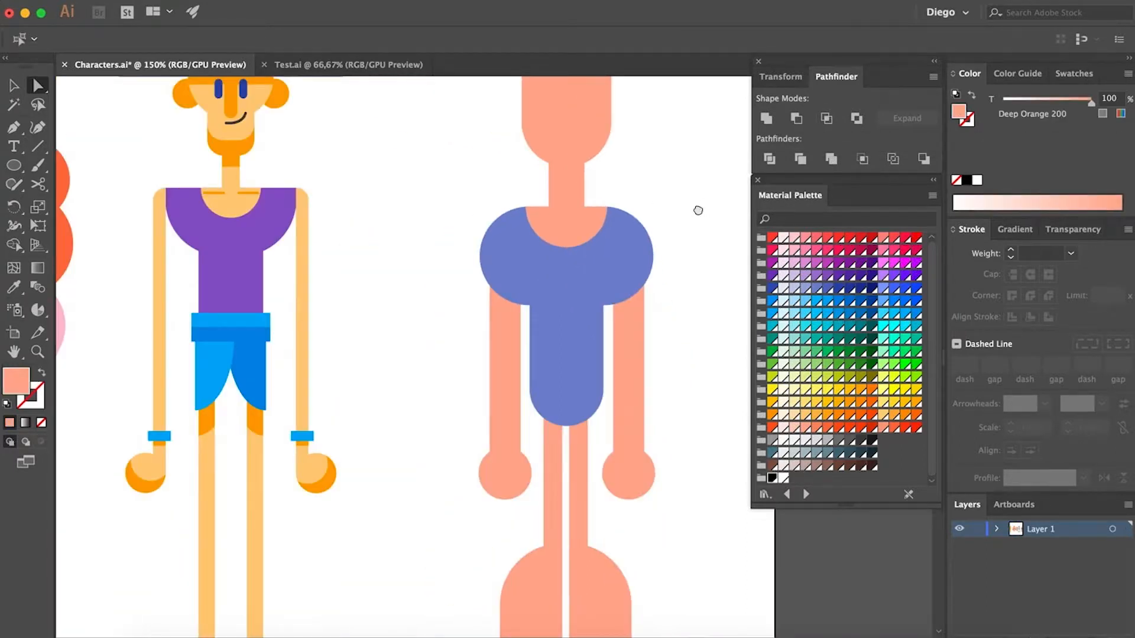
{"action": "left_click_drag", "start_coordinate": [698, 211], "coordinate": [612, 233]}
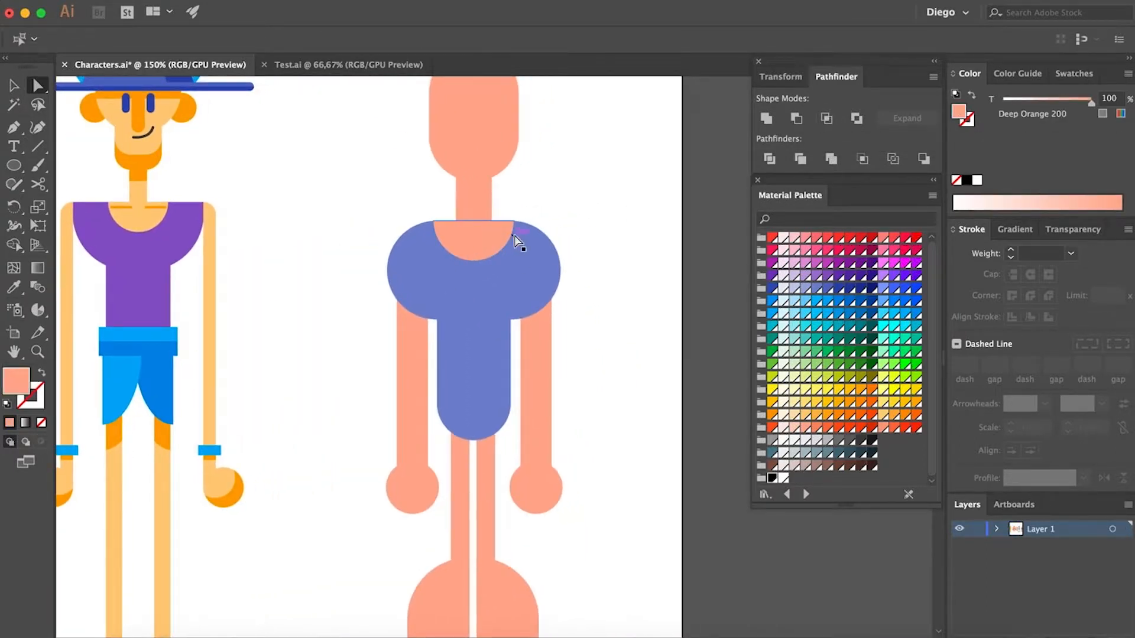
{"action": "left_click_drag", "start_coordinate": [634, 340], "coordinate": [610, 329]}
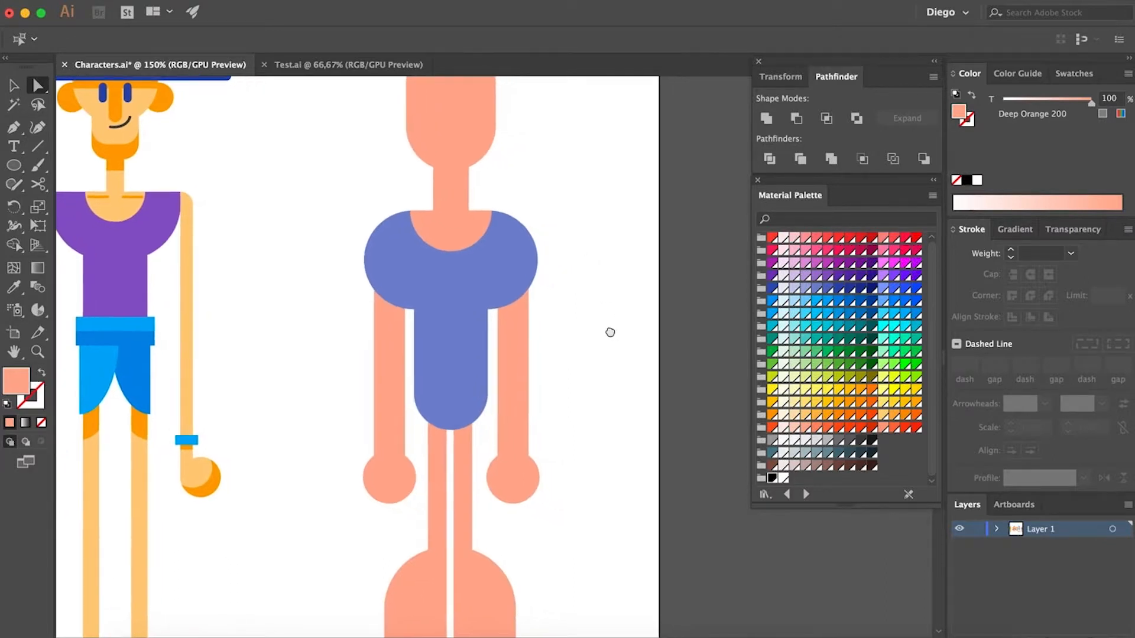
{"action": "left_click", "coordinate": [13, 168]}
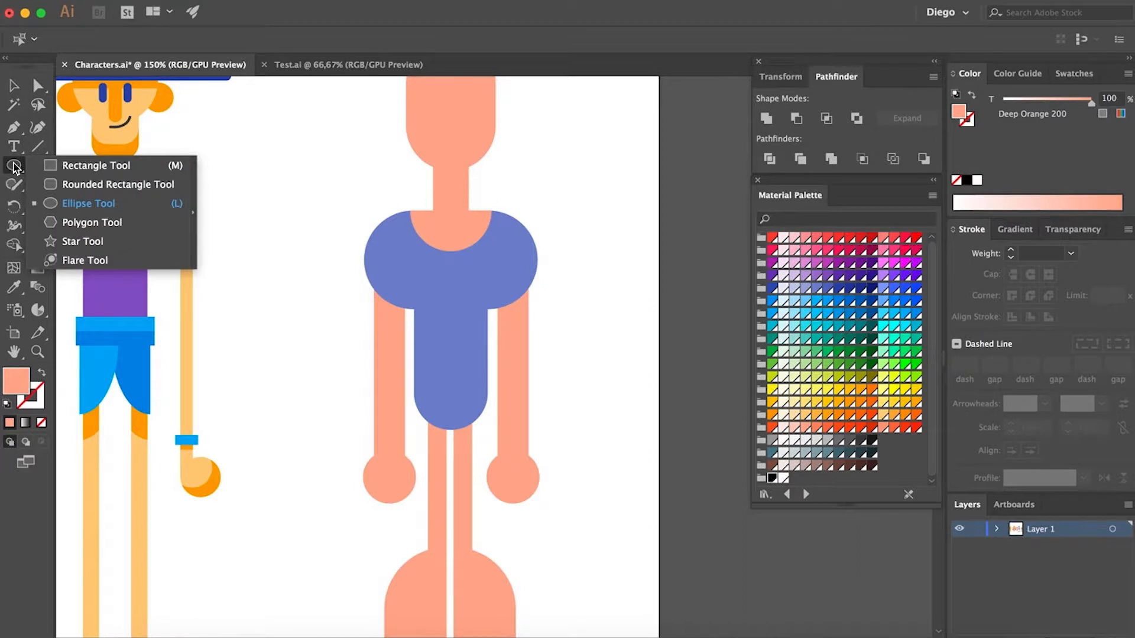
{"action": "left_click", "coordinate": [69, 167]}
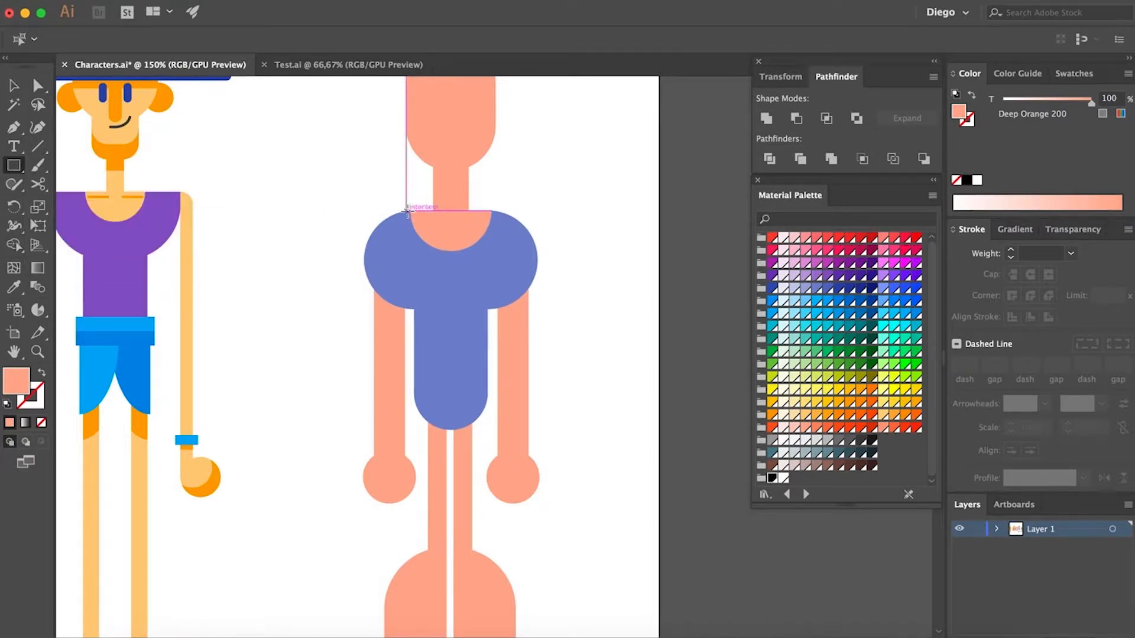
{"action": "left_click_drag", "start_coordinate": [405, 285], "coordinate": [374, 467]}
{"action": "left_click_drag", "start_coordinate": [403, 247], "coordinate": [337, 211]}
{"action": "key", "text": "a"}
{"action": "left_click", "coordinate": [346, 184]}
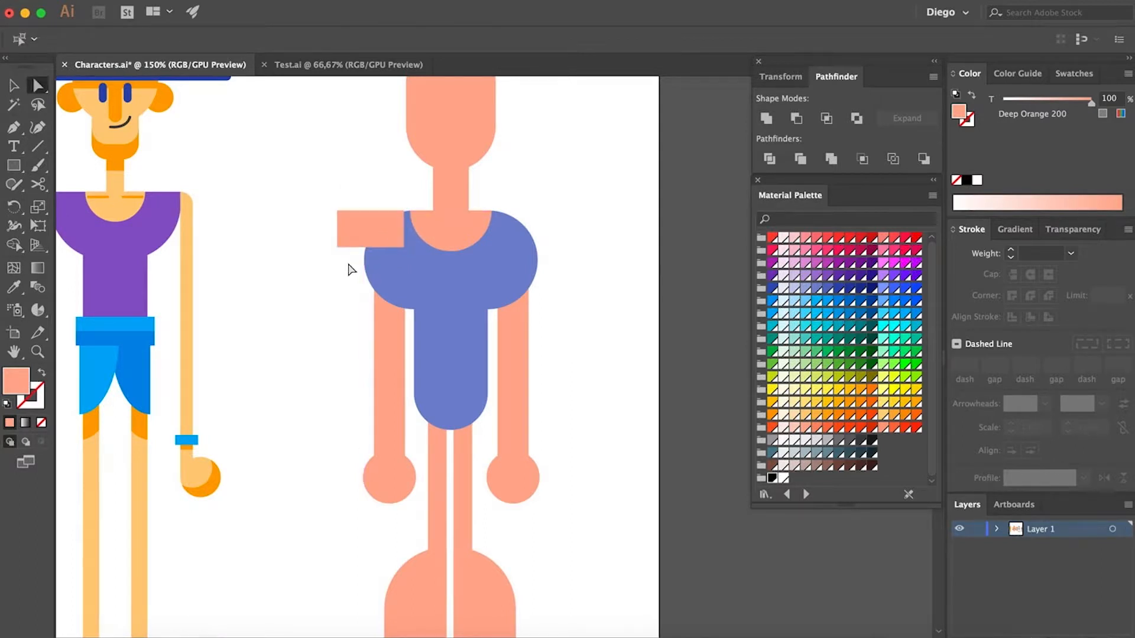
Round only the lower outer corner of the left shoulder rectangle into its maximum curve
{"action": "left_click", "coordinate": [341, 252]}
{"action": "scroll", "coordinate": [350, 247], "scroll_direction": "up", "scroll_amount": 2}
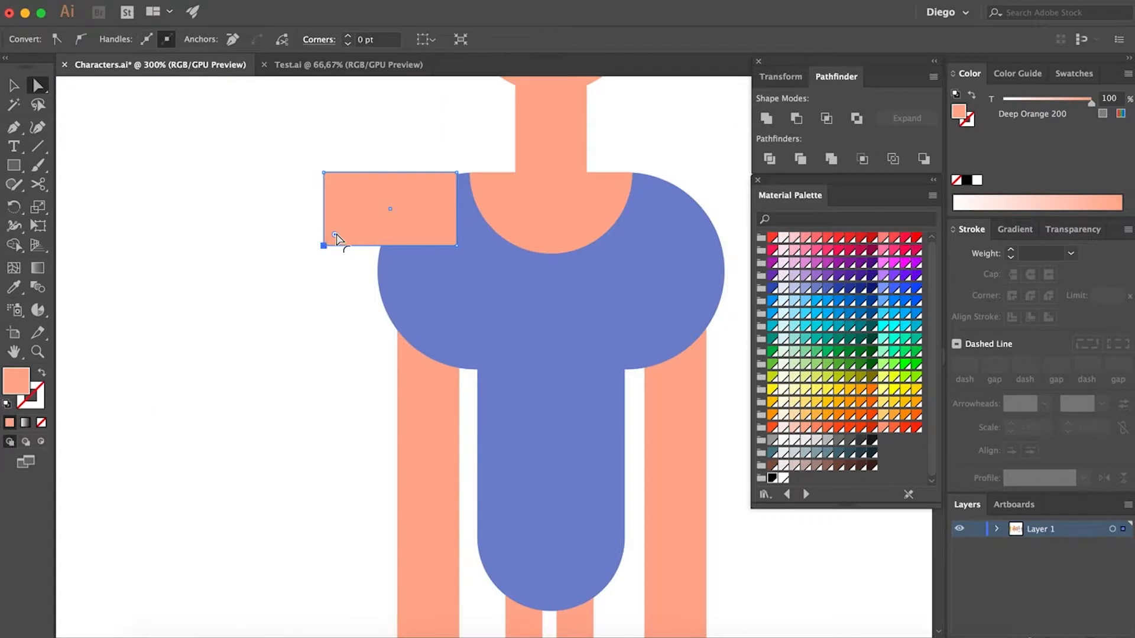
{"action": "left_click_drag", "start_coordinate": [336, 238], "coordinate": [515, 140]}
{"action": "left_click", "coordinate": [421, 165]}
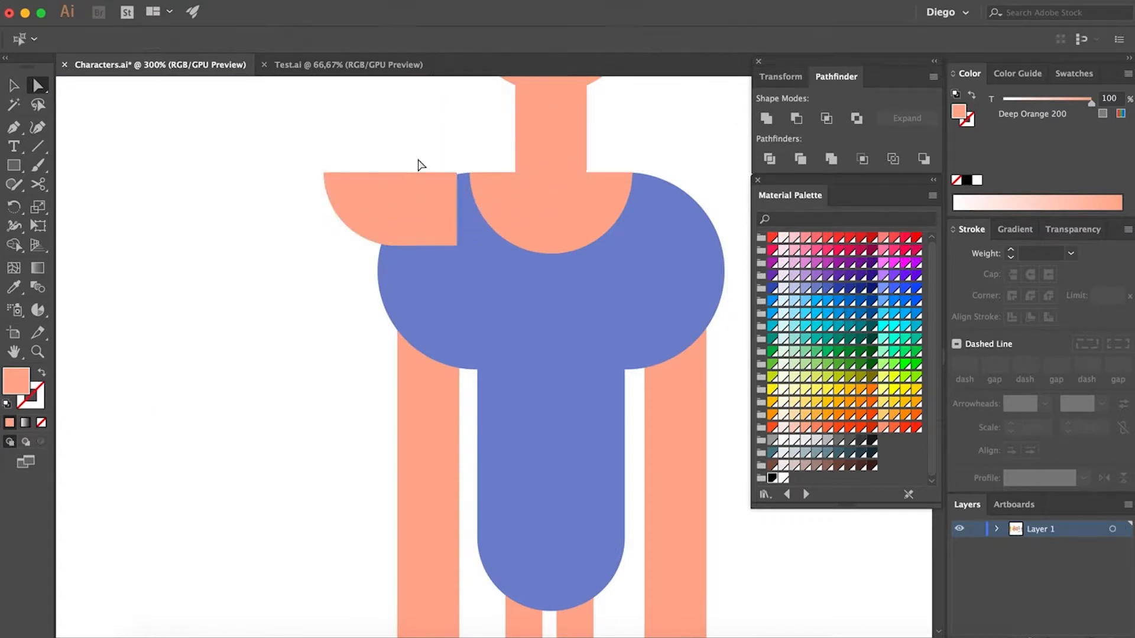
Move the rounded shoulder piece horizontally inwards until its inner edge meets the neckline
{"action": "scroll", "coordinate": [416, 189], "scroll_direction": "up", "scroll_amount": 1}
{"action": "left_click", "coordinate": [420, 189]}
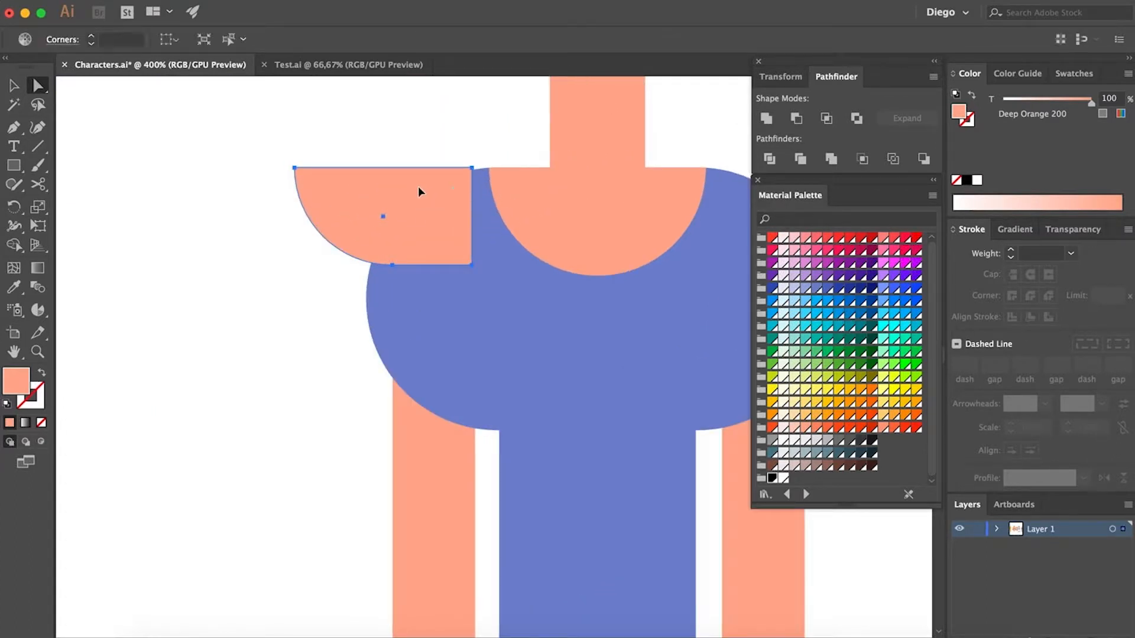
{"action": "left_click_drag", "start_coordinate": [420, 189], "coordinate": [429, 188]}
{"action": "left_click", "coordinate": [454, 133]}
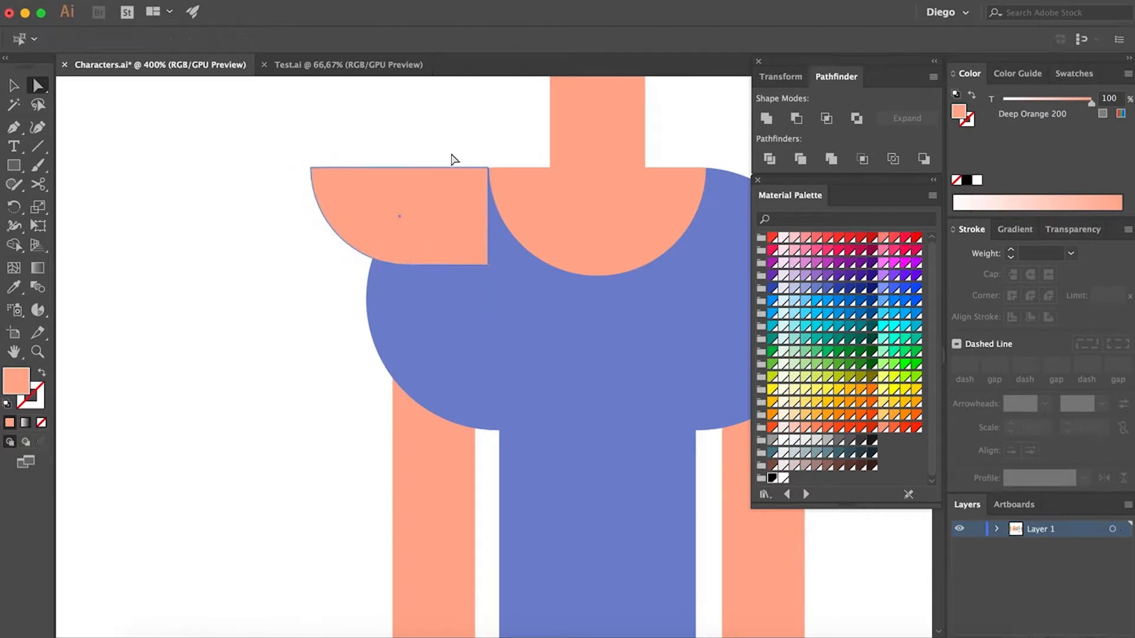
{"action": "scroll", "coordinate": [449, 159], "scroll_direction": "up", "scroll_amount": 4}
{"action": "left_click_drag", "start_coordinate": [494, 245], "coordinate": [533, 243]}
{"action": "left_click", "coordinate": [523, 150]}
Send the rounded left shoulder piece backward, behind the indigo torso
{"action": "scroll", "coordinate": [523, 156], "scroll_direction": "down", "scroll_amount": 5}
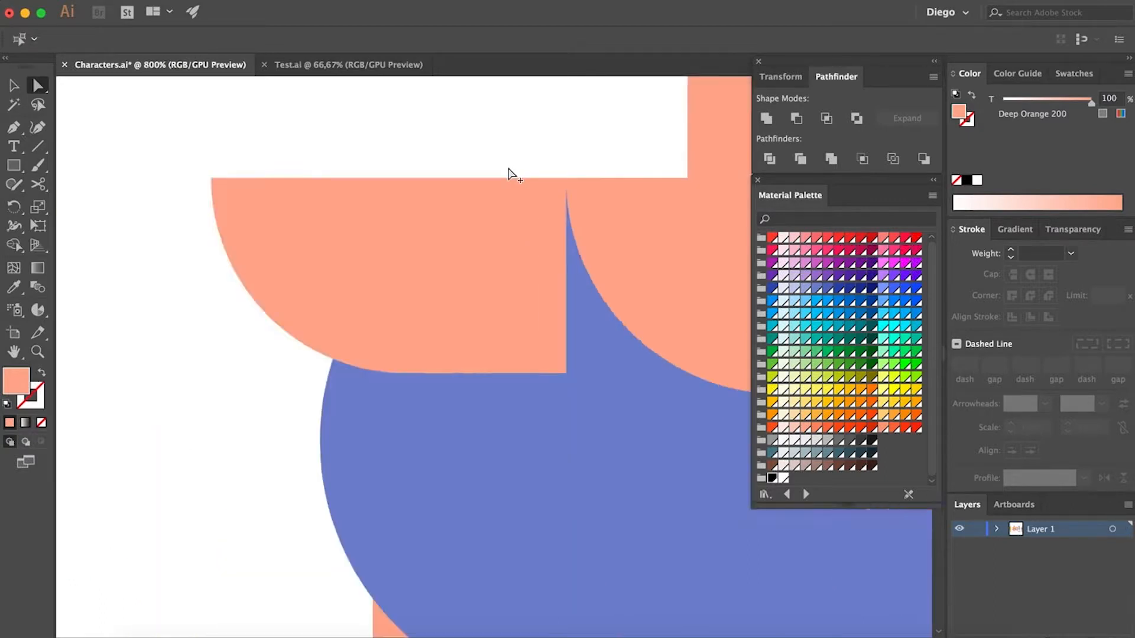
{"action": "left_click", "coordinate": [464, 204]}
{"action": "scroll", "coordinate": [461, 207], "scroll_direction": "down", "scroll_amount": 2}
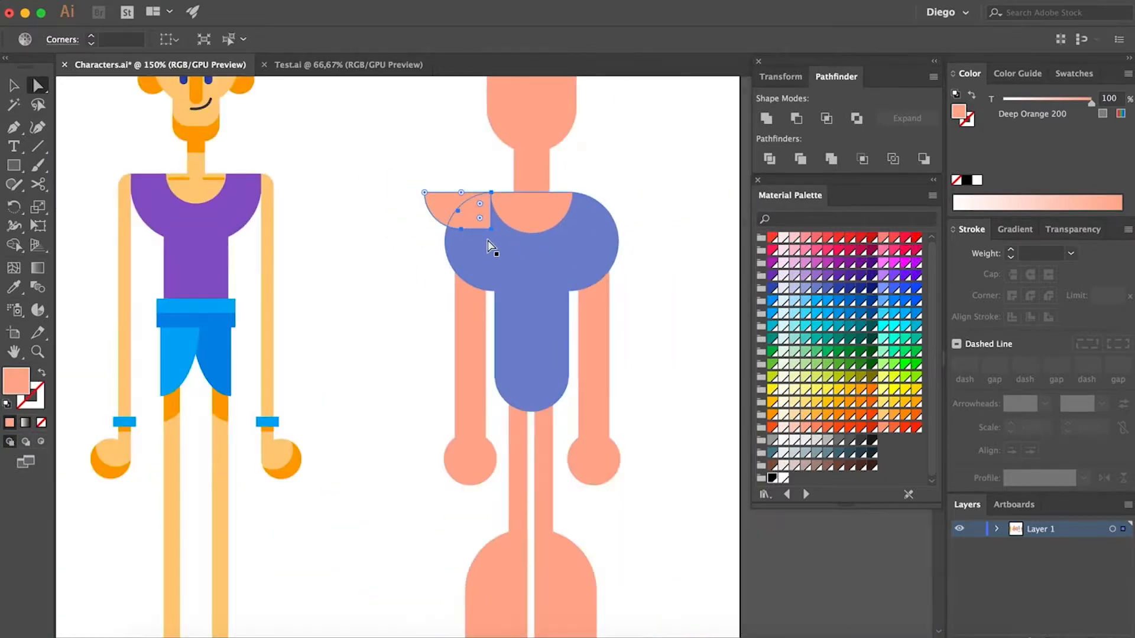
{"action": "left_click", "coordinate": [221, 0]}
{"action": "mouse_move", "coordinate": [225, 23]}
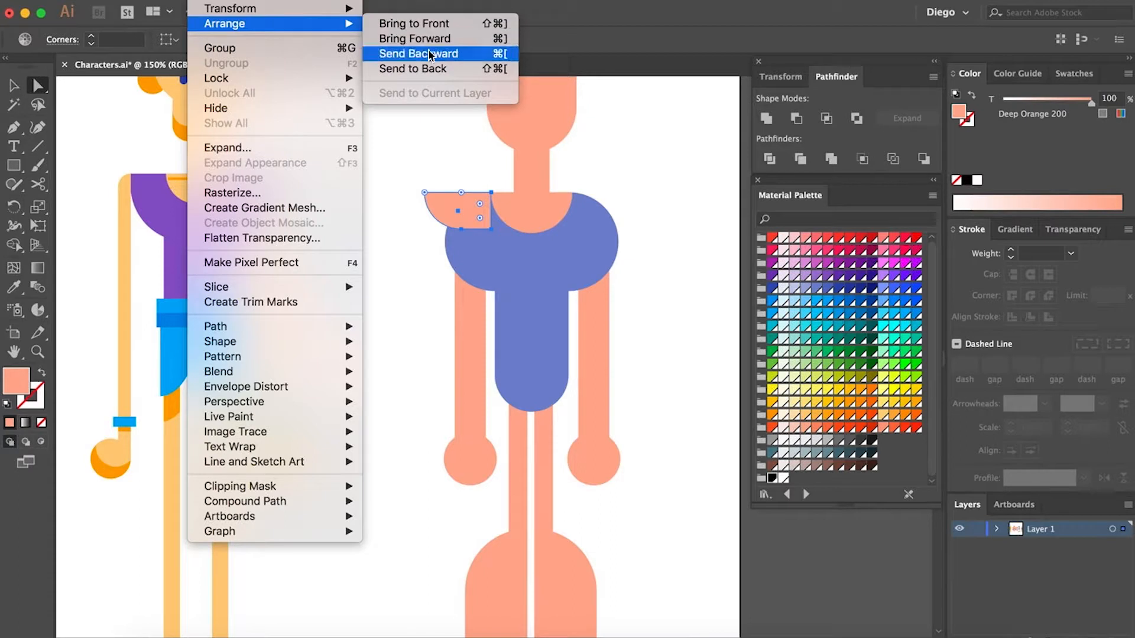
{"action": "left_click", "coordinate": [430, 56]}
{"action": "left_click", "coordinate": [264, 3]}
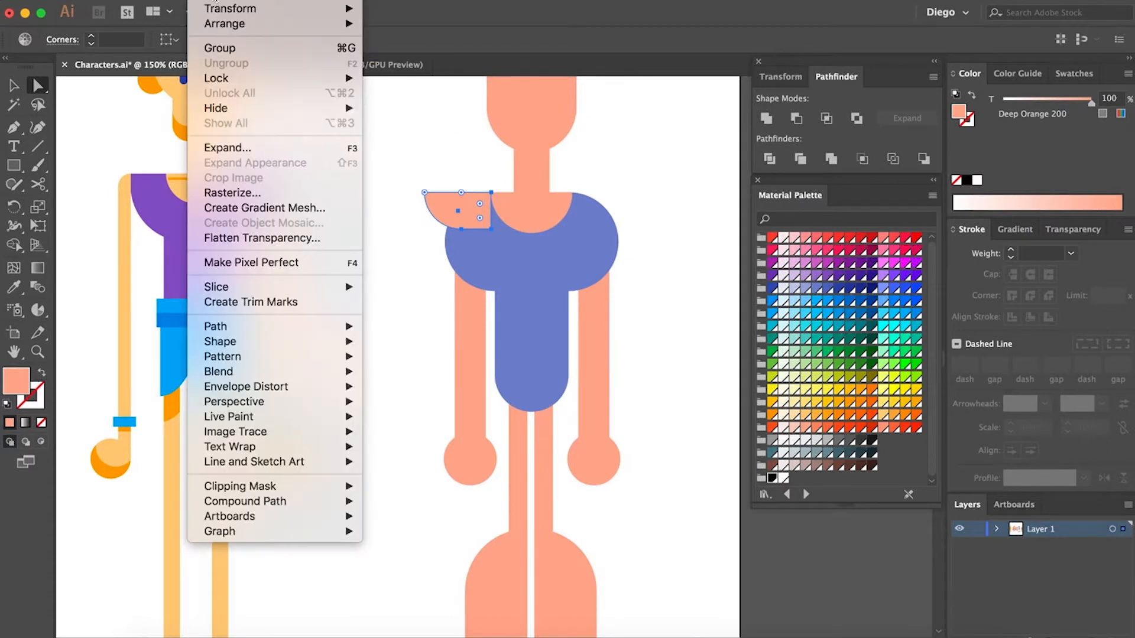
{"action": "mouse_move", "coordinate": [224, 24]}
{"action": "left_click", "coordinate": [453, 59]}
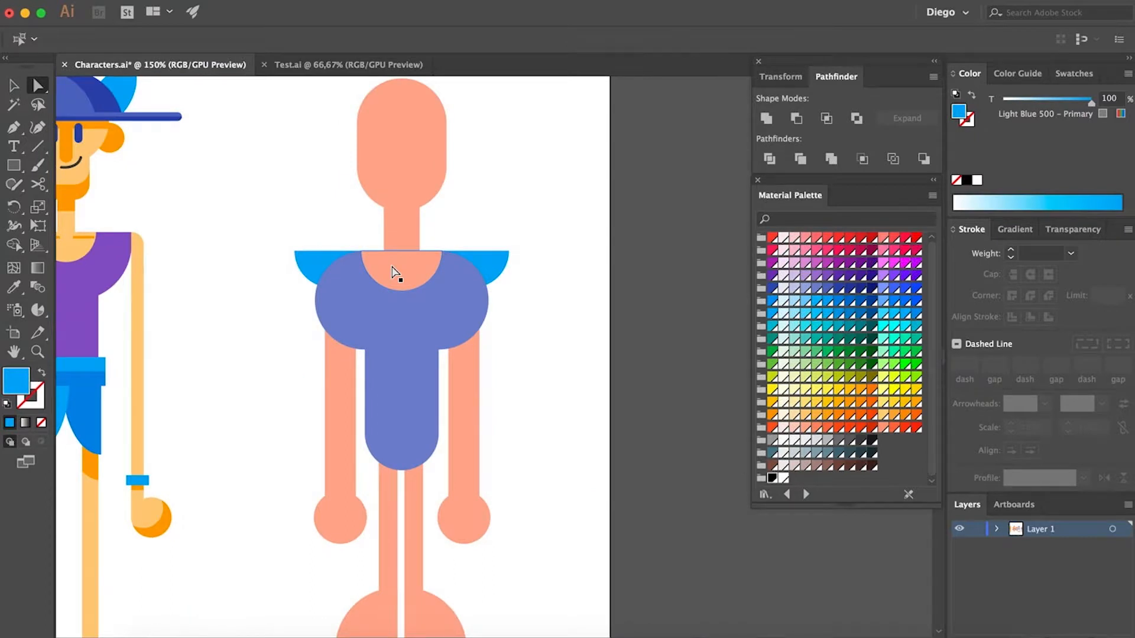
Scale the torso and neckline down slightly together, keeping them centred and aligned at their upper edge
{"action": "left_click", "coordinate": [393, 269]}
{"action": "left_click", "coordinate": [411, 367], "text": "shift"}
{"action": "key", "text": "v"}
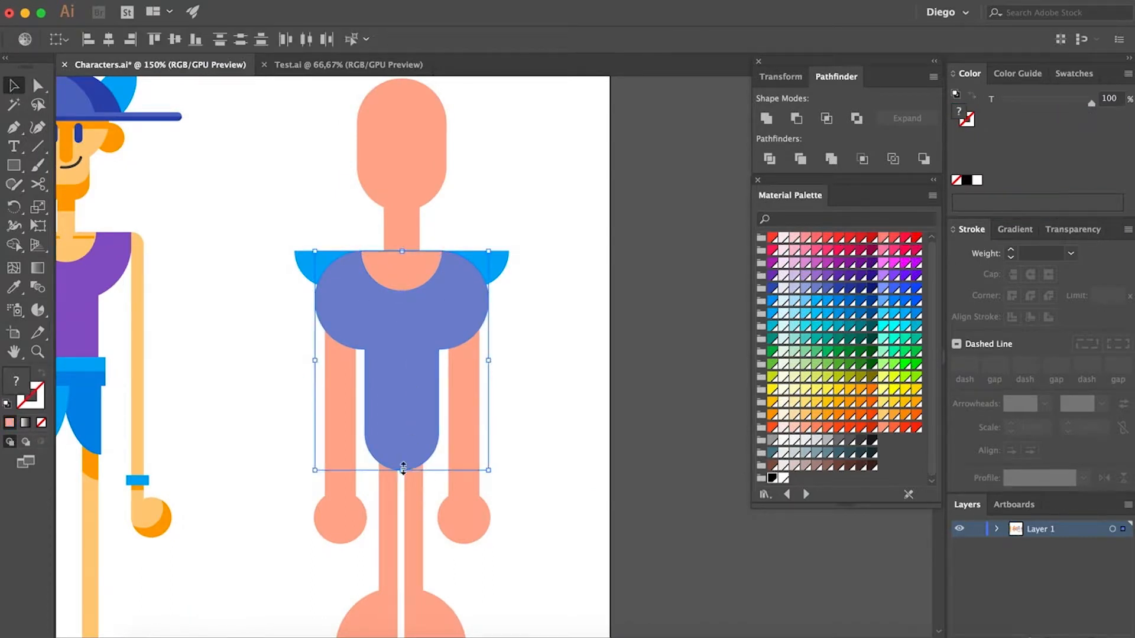
{"action": "left_click_drag", "start_coordinate": [403, 468], "coordinate": [399, 454]}
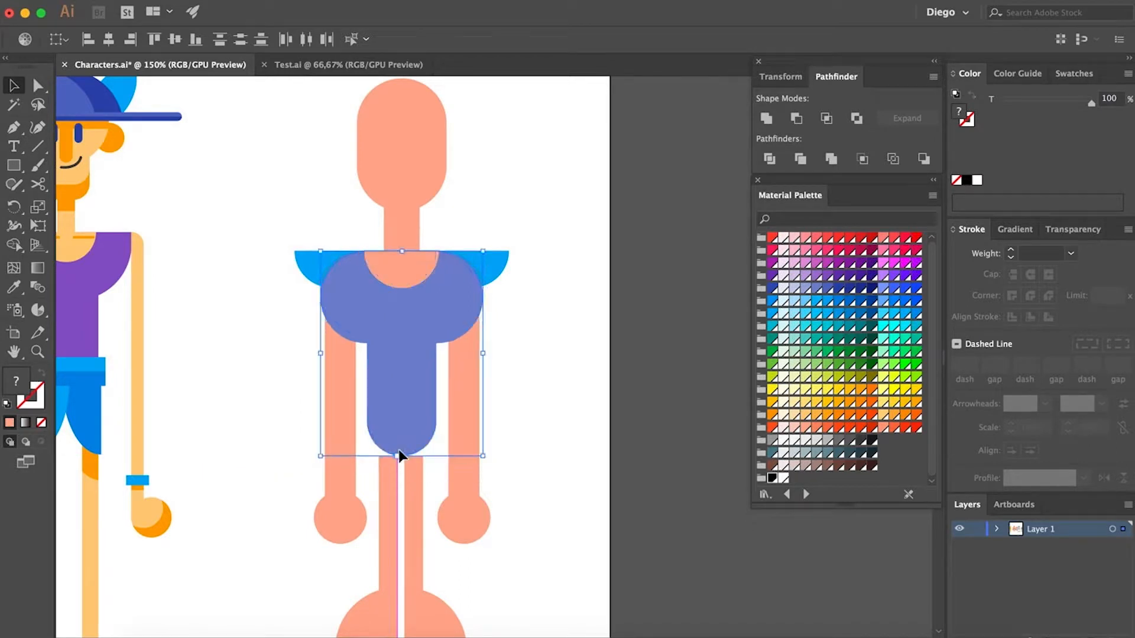
{"action": "left_click", "coordinate": [549, 434]}
Stretch both leg rectangles upward together until they overlap the torso's rounded lower end, about 168 pt high
{"action": "left_click_drag", "start_coordinate": [402, 456], "coordinate": [405, 439]}
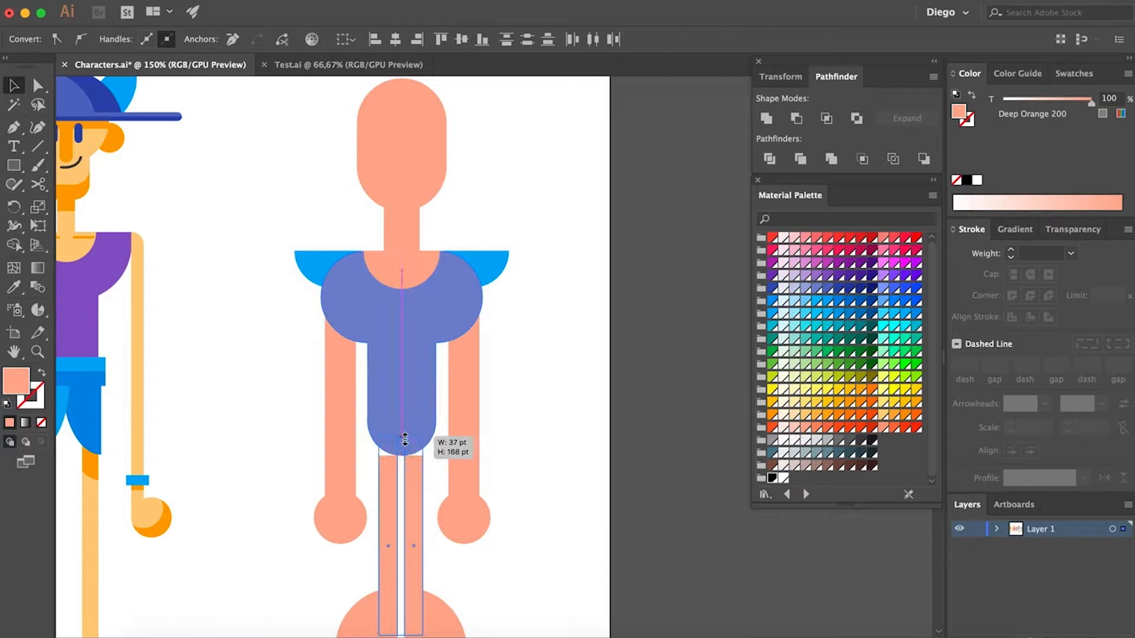
{"action": "key", "text": "a"}
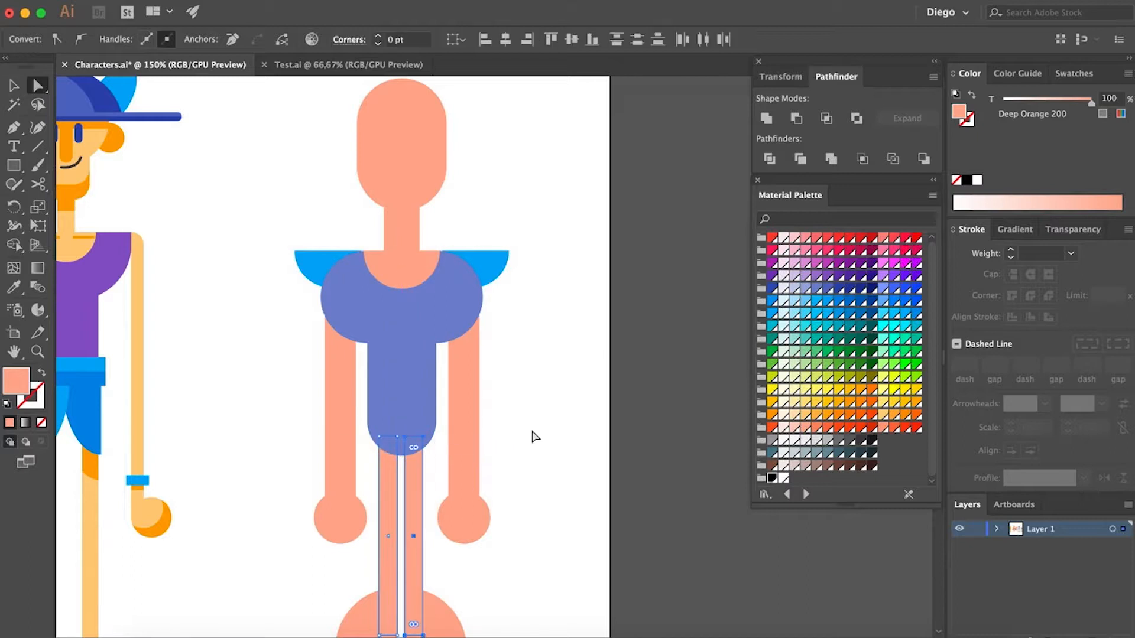
{"action": "left_click", "coordinate": [342, 424]}
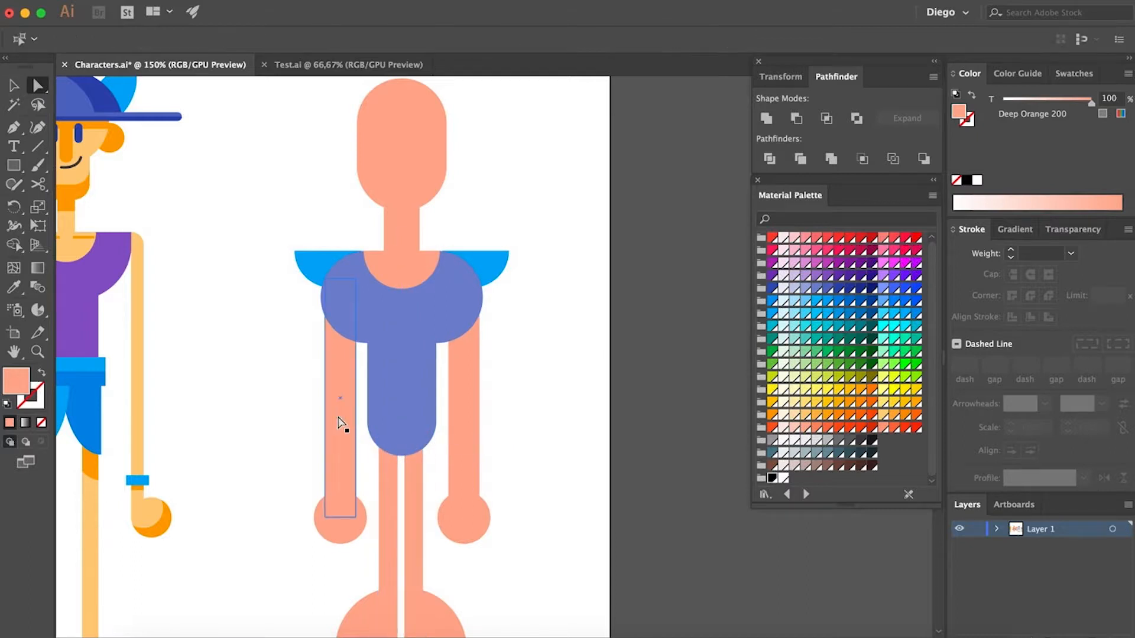
{"action": "left_click", "coordinate": [342, 537], "text": "shift"}
{"action": "scroll", "coordinate": [344, 475], "scroll_direction": "up", "scroll_amount": 1}
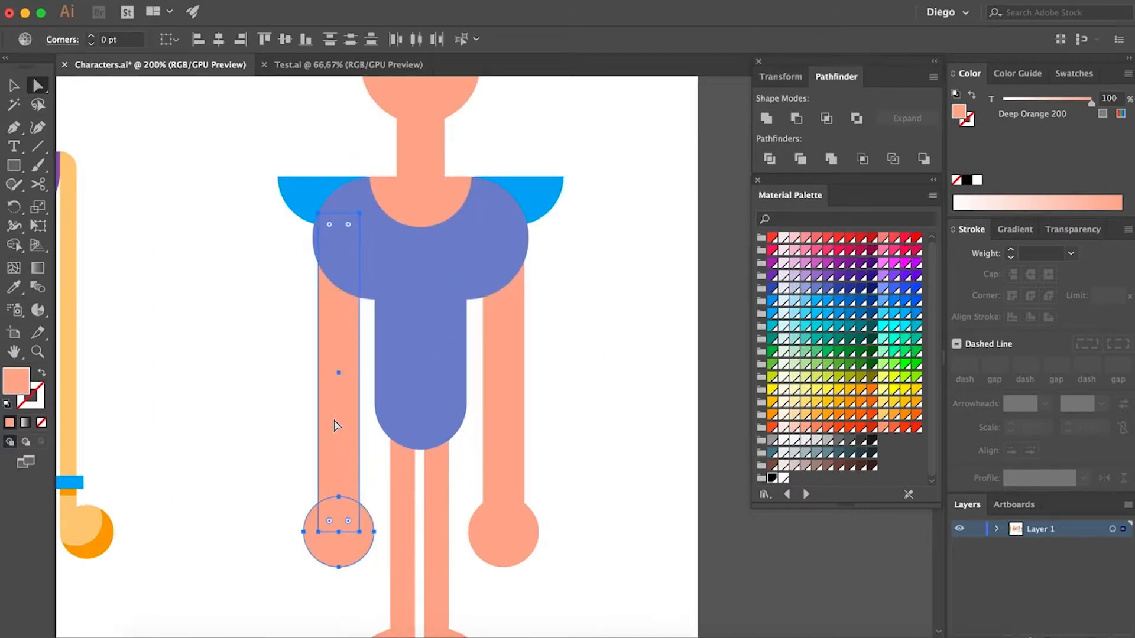
{"action": "left_click", "coordinate": [293, 421]}
Fill every shape of the new figure with black (000000) to judge its silhouette
{"action": "scroll", "coordinate": [291, 421], "scroll_direction": "down", "scroll_amount": 2}
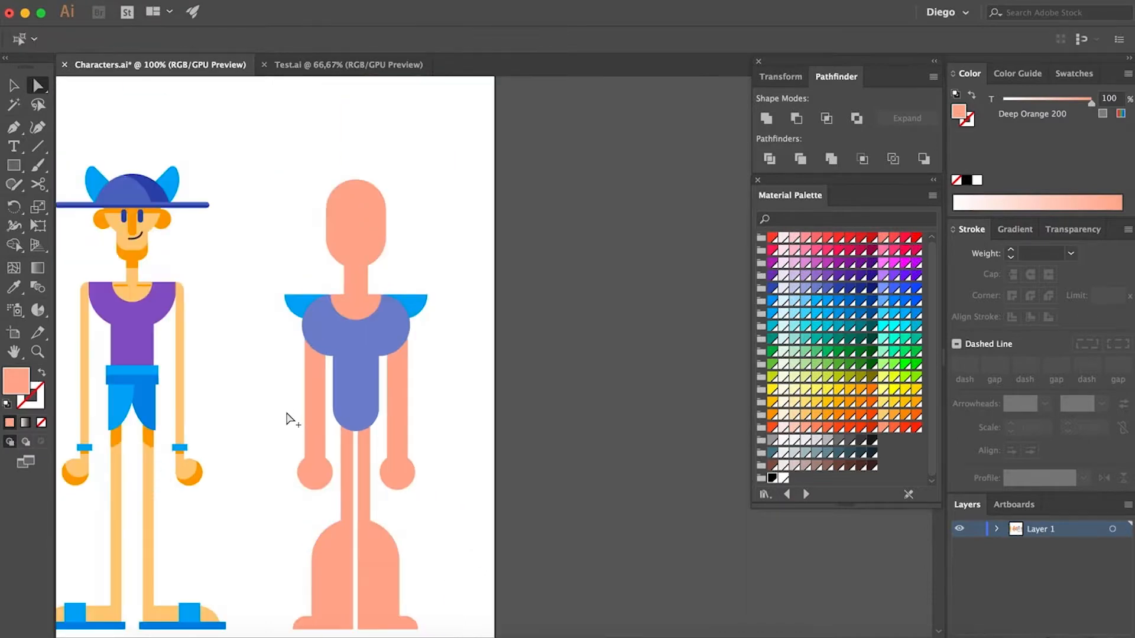
{"action": "key", "text": "v"}
{"action": "left_click_drag", "start_coordinate": [253, 177], "coordinate": [433, 632]}
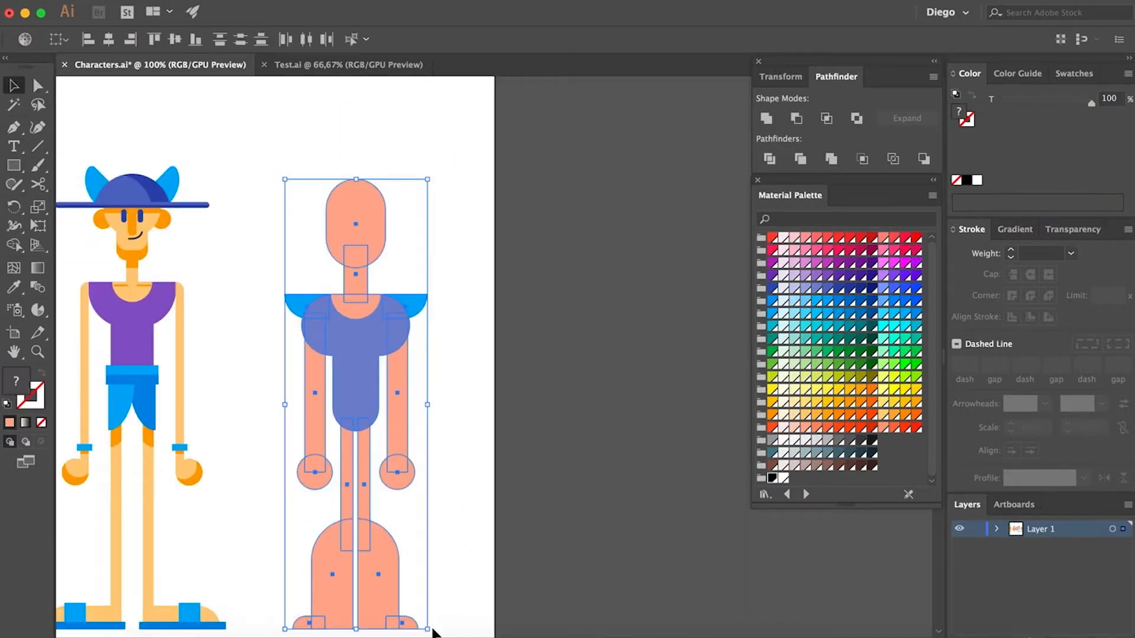
{"action": "left_click", "coordinate": [772, 479]}
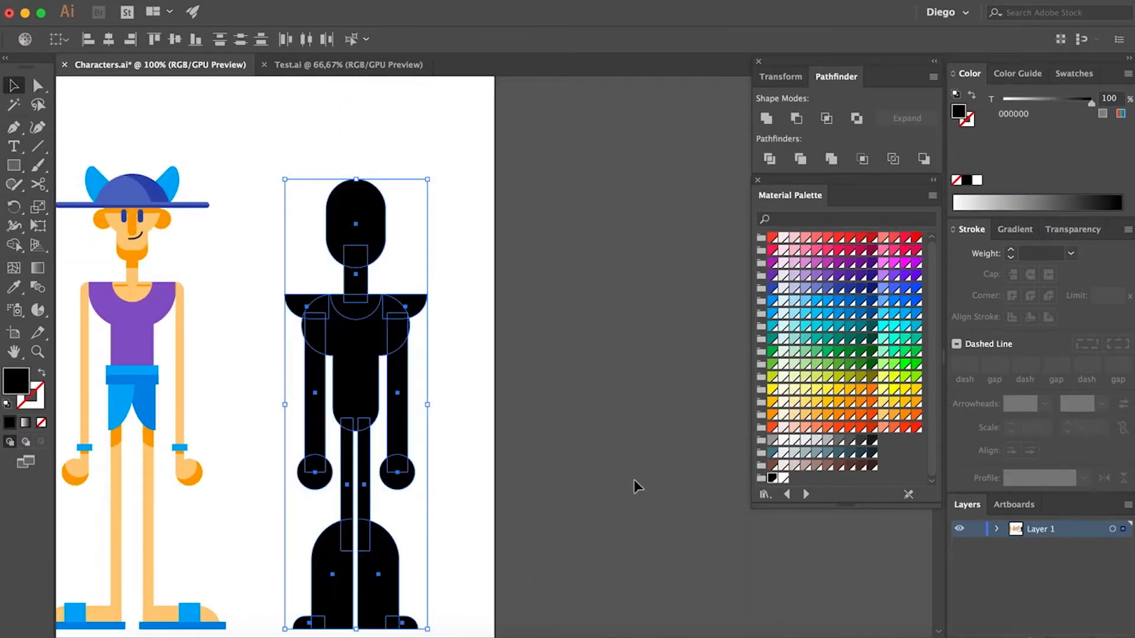
{"action": "left_click", "coordinate": [455, 483]}
Move the left arm rectangle and its hand circle together slightly inwards, towards the torso
{"action": "scroll", "coordinate": [298, 427], "scroll_direction": "up", "scroll_amount": 2}
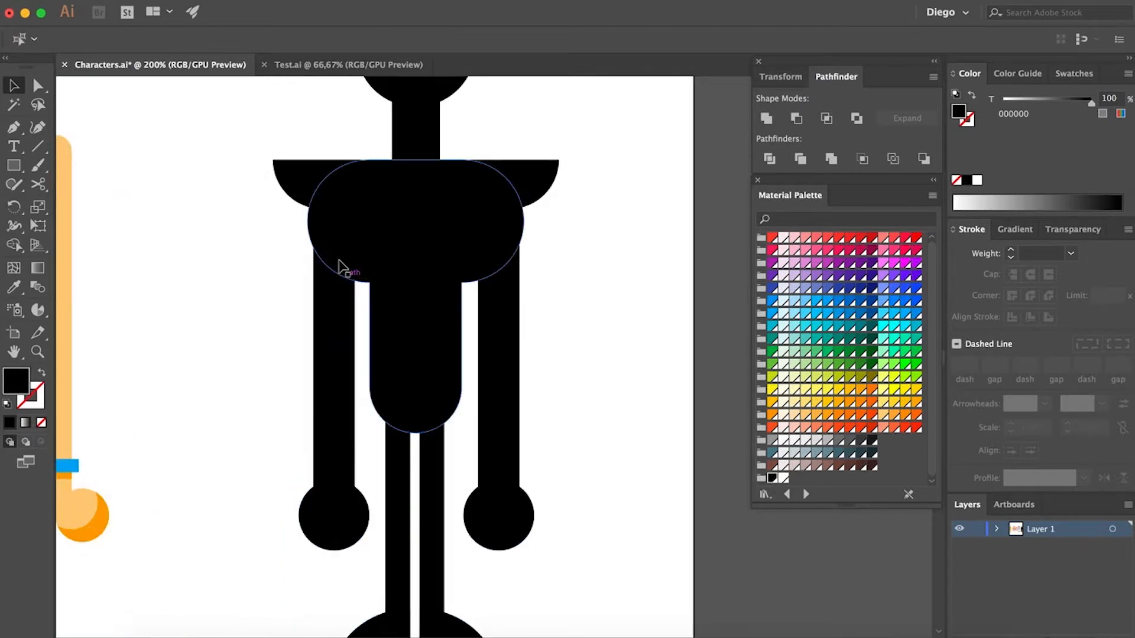
{"action": "left_click", "coordinate": [334, 304]}
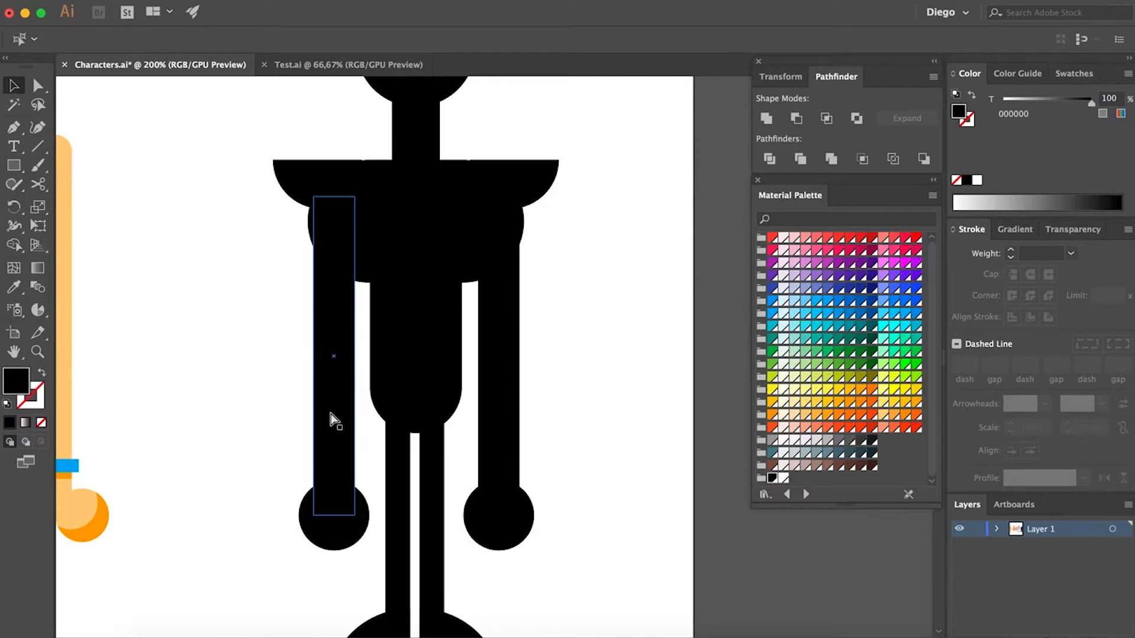
{"action": "key", "text": "a"}
{"action": "left_click", "coordinate": [327, 327]}
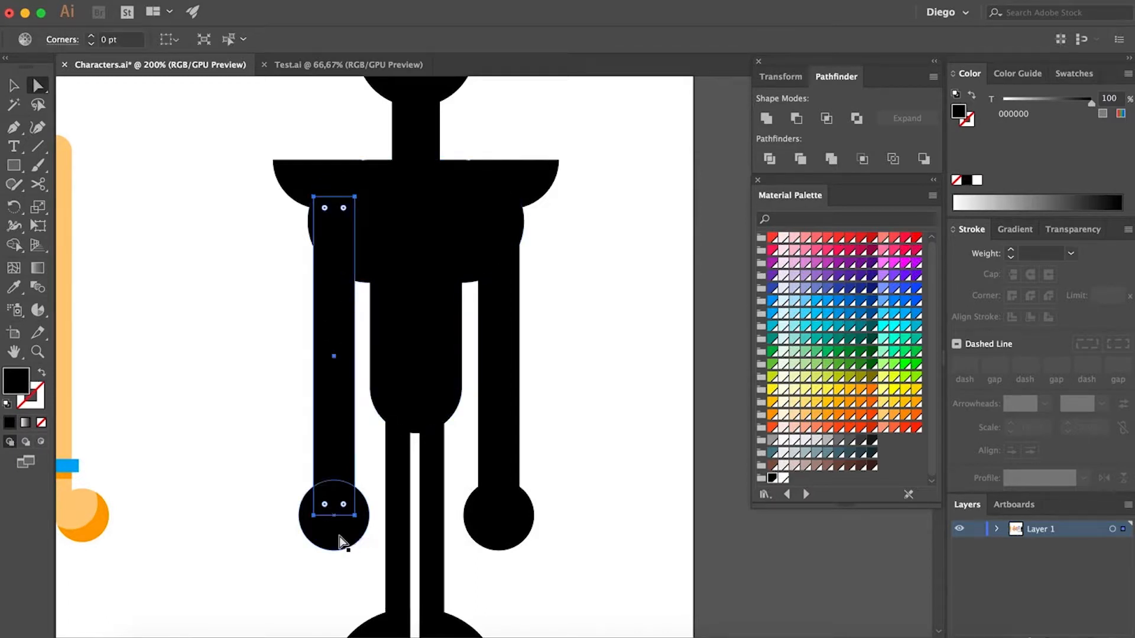
{"action": "left_click", "coordinate": [341, 539], "text": "shift"}
{"action": "key", "text": "Right"}
{"action": "key", "text": "Right"}
{"action": "key", "text": "Right"}
{"action": "key", "text": "Right"}
{"action": "key", "text": "Right"}
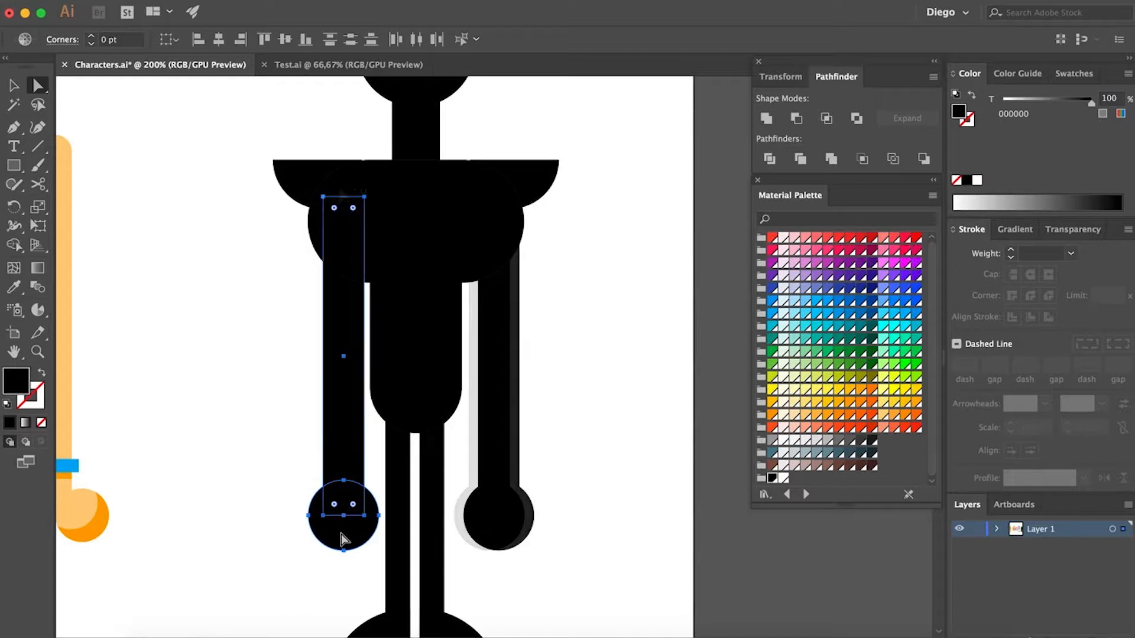
Try scaling the left shoulder piece down proportionally, and undo the scaling
{"action": "left_click", "coordinate": [307, 185]}
{"action": "key", "text": "v"}
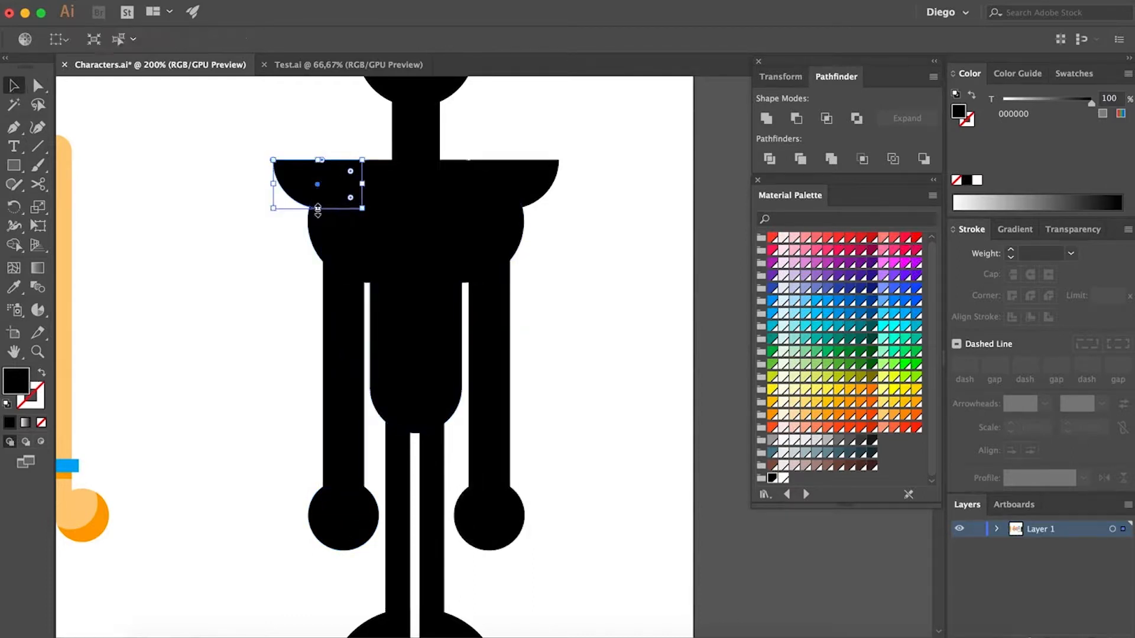
{"action": "left_click_drag", "start_coordinate": [318, 208], "coordinate": [323, 197]}
{"action": "key", "text": "a"}
{"action": "left_click", "coordinate": [263, 215]}
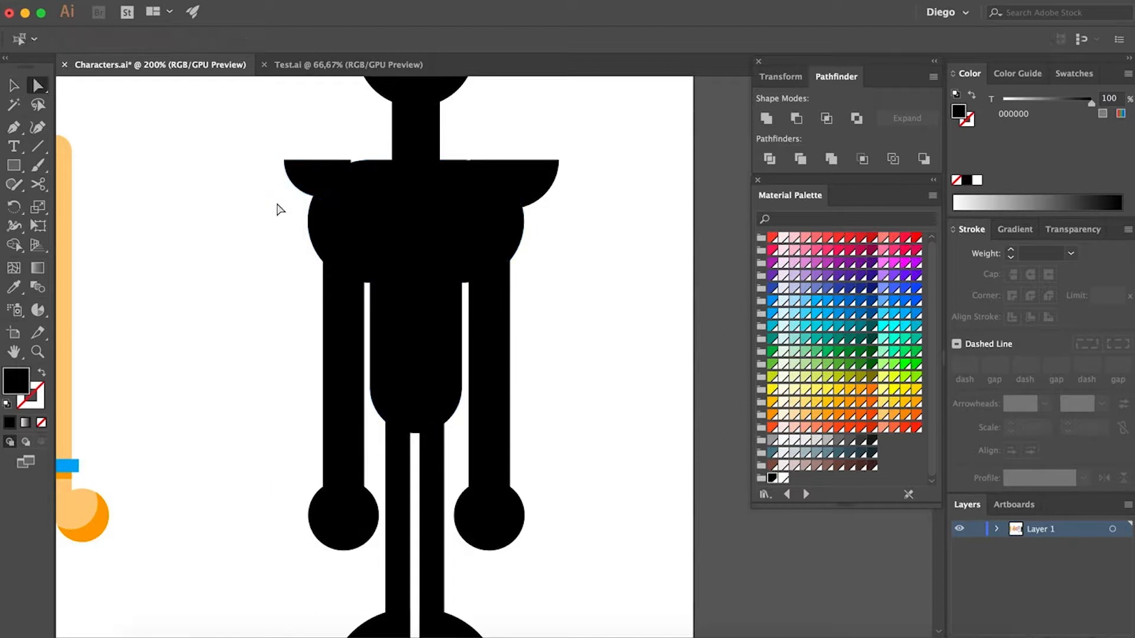
{"action": "key", "text": "super+z"}
Reduce the left shoulder piece's height slightly from its lower edge, keeping its width and upper edge in place
{"action": "scroll", "coordinate": [324, 191], "scroll_direction": "up", "scroll_amount": 1}
{"action": "key", "text": "v"}
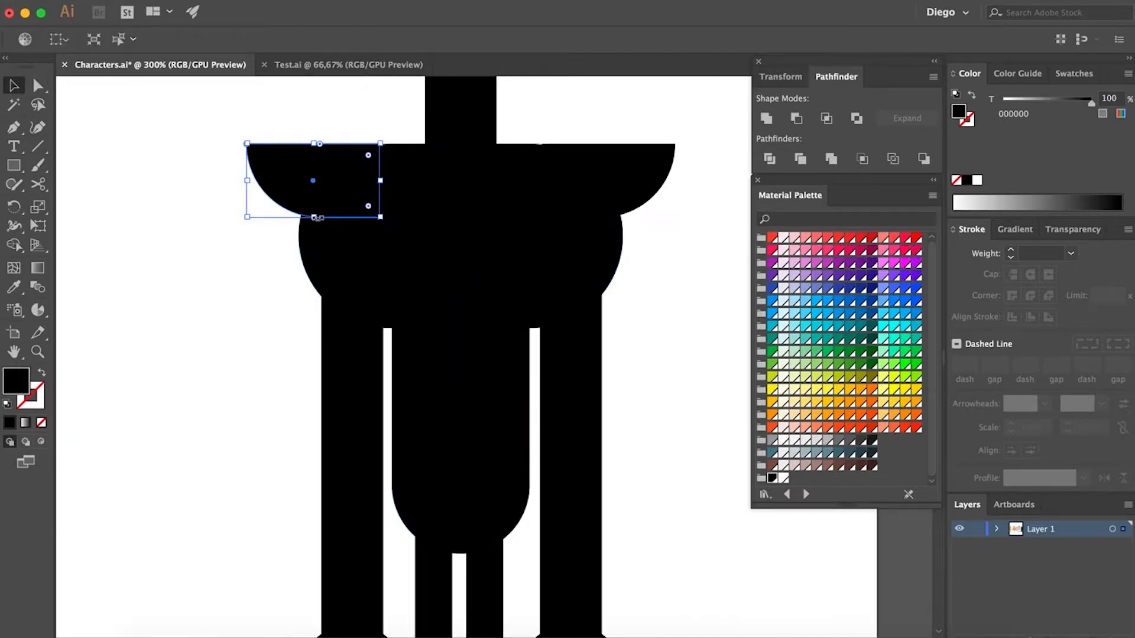
{"action": "left_click_drag", "start_coordinate": [313, 217], "coordinate": [314, 206]}
{"action": "key", "text": "a"}
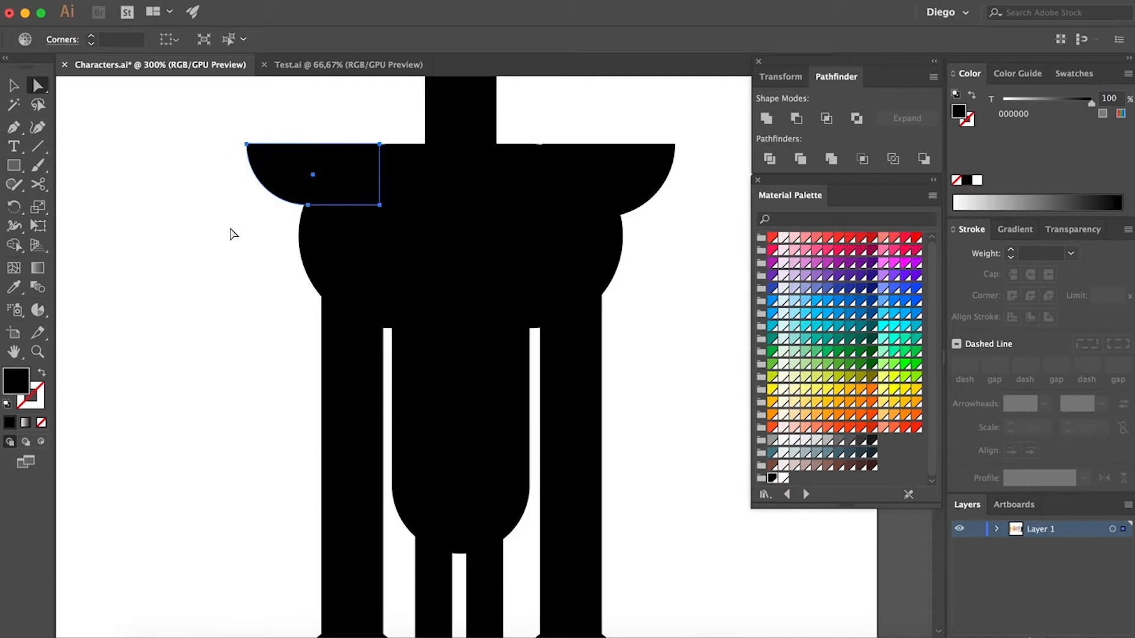
{"action": "left_click", "coordinate": [230, 237]}
Replace the right shoulder piece with a mirrored copy of the left one, aligned to the shoulders' upper edge
{"action": "scroll", "coordinate": [231, 243], "scroll_direction": "down", "scroll_amount": 1}
{"action": "left_click_drag", "start_coordinate": [438, 222], "coordinate": [503, 177]}
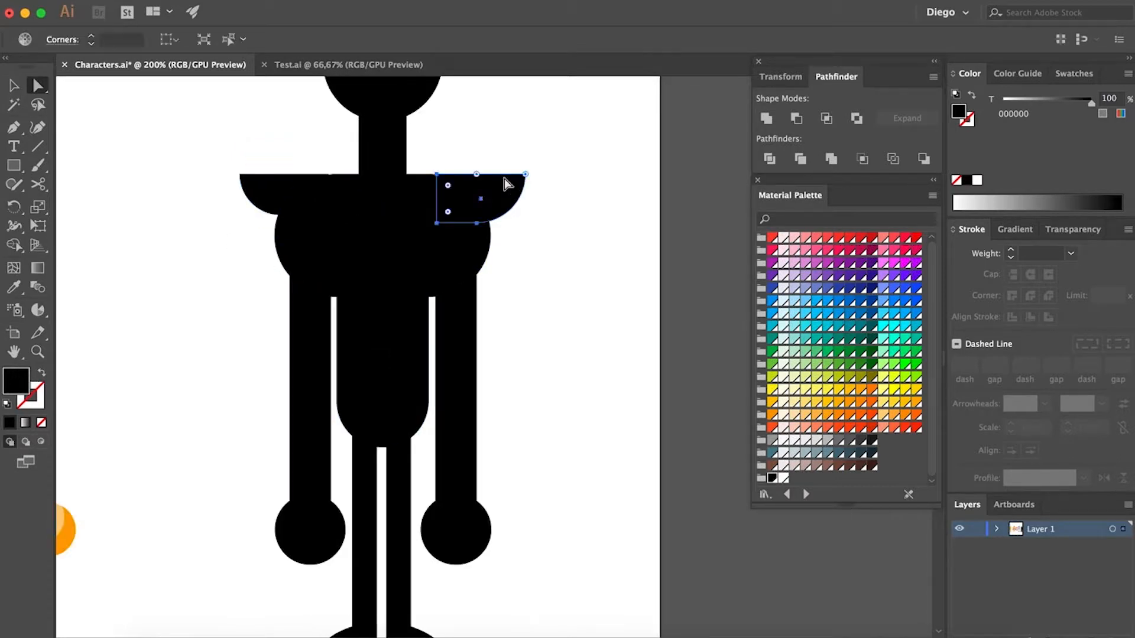
{"action": "key", "text": "Delete"}
{"action": "left_click_drag", "start_coordinate": [279, 193], "coordinate": [390, 190]}
{"action": "scroll", "coordinate": [507, 188], "scroll_direction": "up", "scroll_amount": 3}
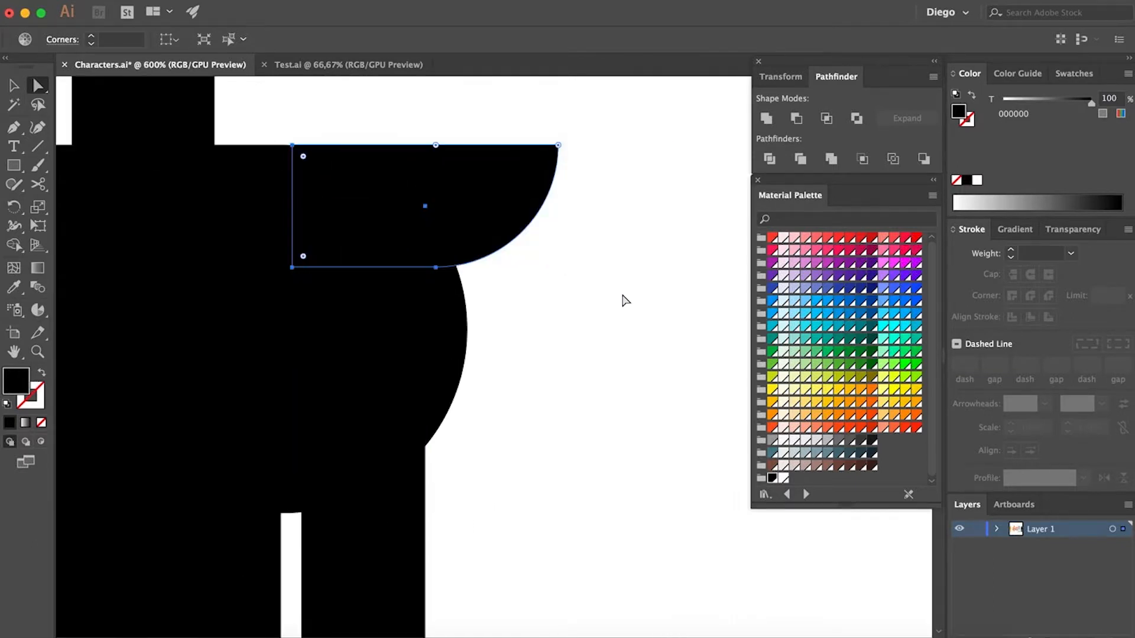
{"action": "left_click", "coordinate": [615, 290]}
Recolour the torso shape Indigo 400 by sampling the bodice of the red-haired woman's dress
{"action": "scroll", "coordinate": [606, 276], "scroll_direction": "down", "scroll_amount": 1}
{"action": "scroll", "coordinate": [610, 275], "scroll_direction": "down", "scroll_amount": 5}
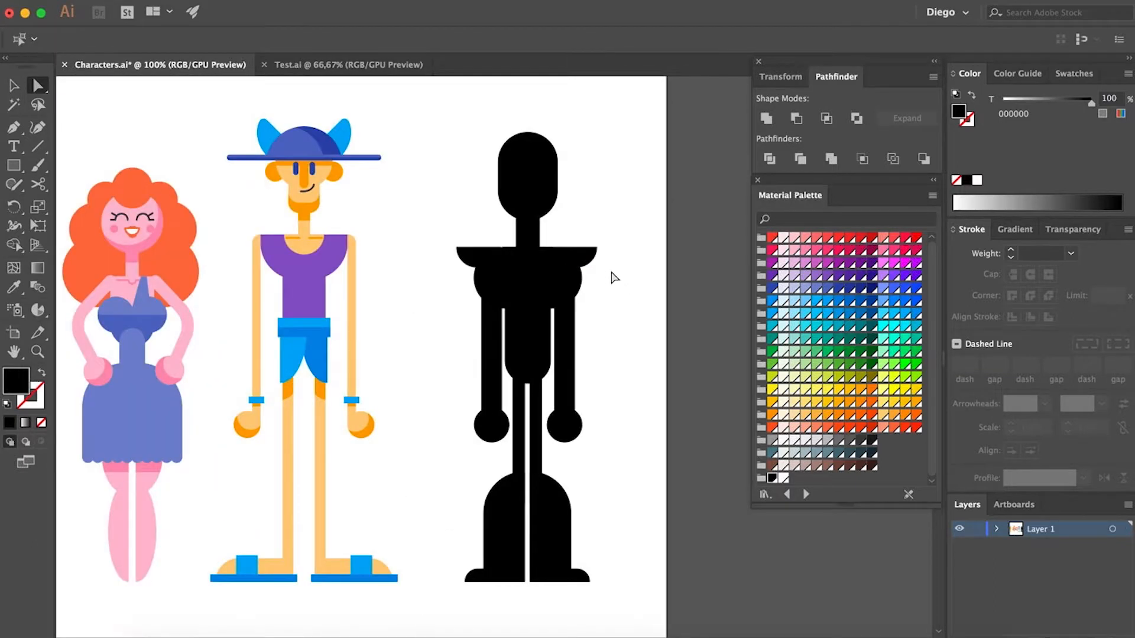
{"action": "left_click_drag", "start_coordinate": [639, 315], "coordinate": [614, 305]}
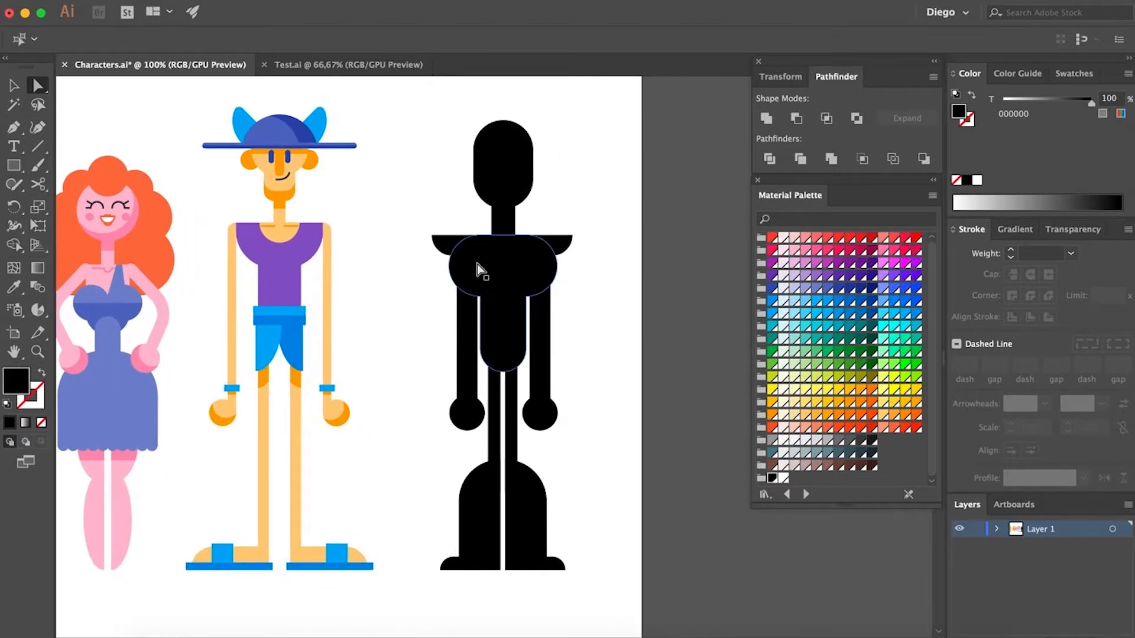
{"action": "left_click", "coordinate": [501, 274]}
{"action": "key", "text": "i"}
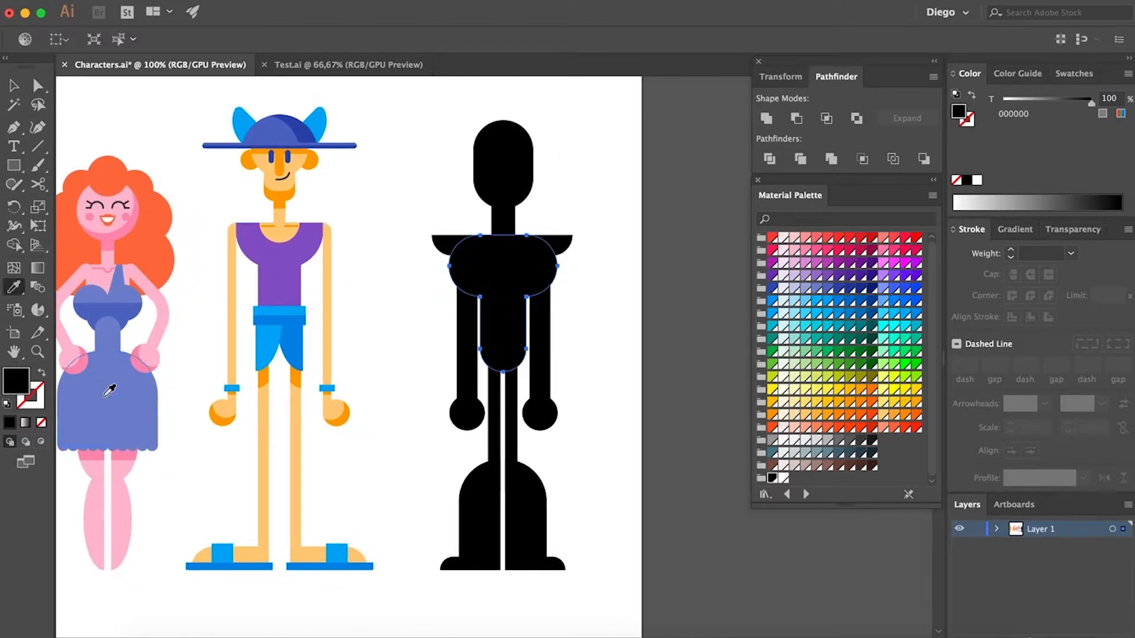
{"action": "left_click", "coordinate": [135, 308]}
Recolour the shoulder piece Light Blue 500 - Primary by sampling the neighbouring man's shorts
{"action": "key", "text": "a"}
{"action": "left_click", "coordinate": [436, 243]}
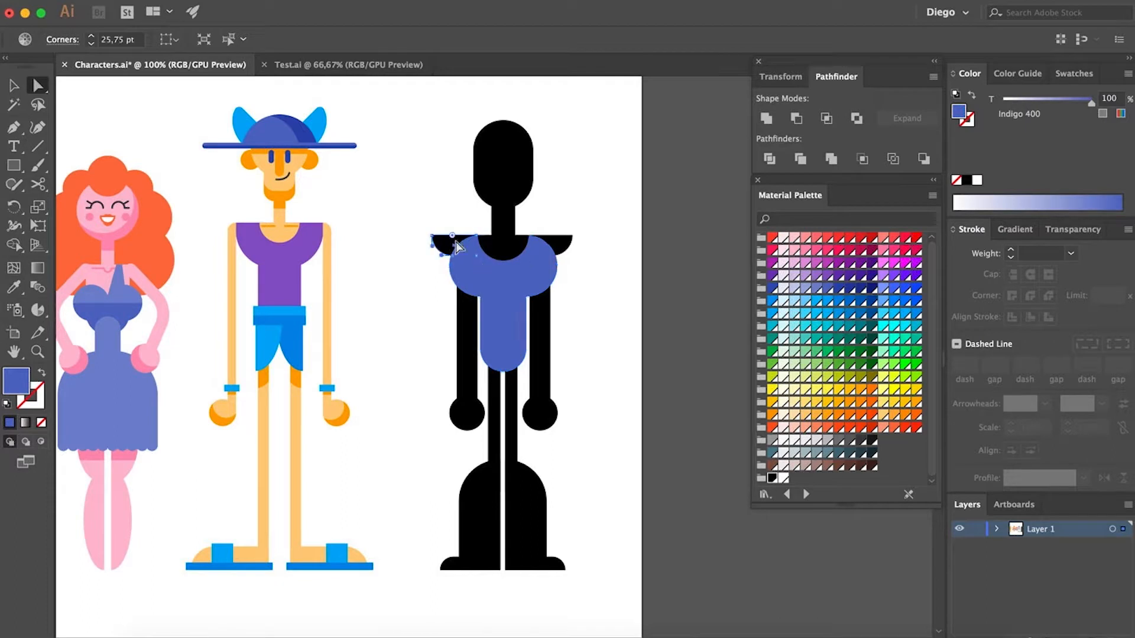
{"action": "key", "text": "i"}
{"action": "left_click", "coordinate": [261, 325]}
{"action": "key", "text": "a"}
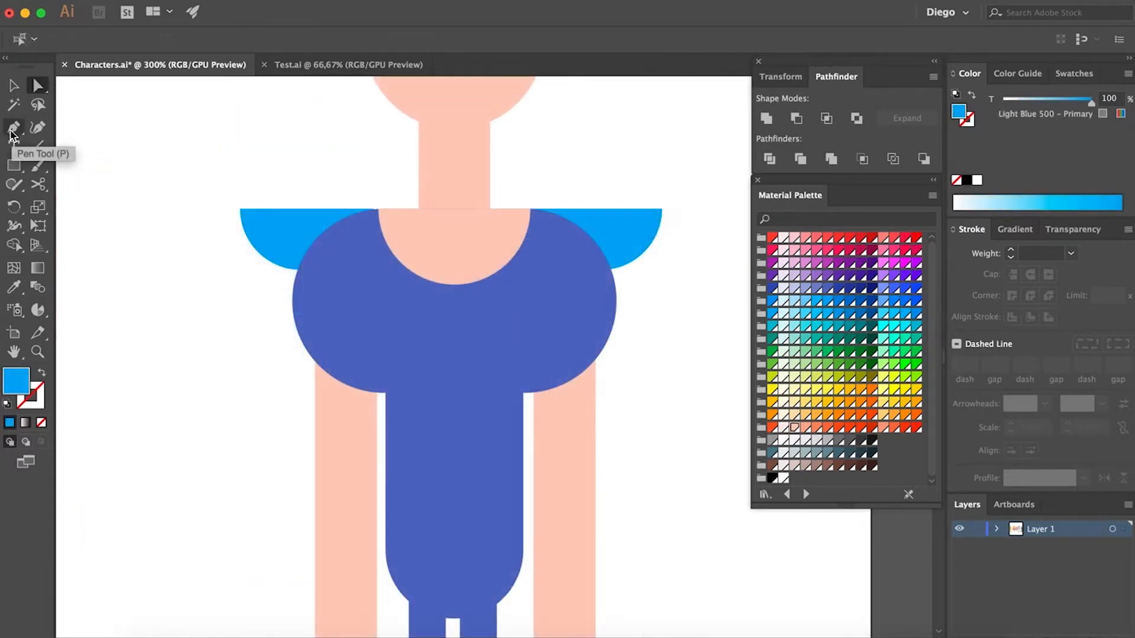
Draw a closed four-point light blue panel with the Pen tool on the torso's left half, sloping up to the centre line under the chest
{"action": "left_click", "coordinate": [12, 131]}
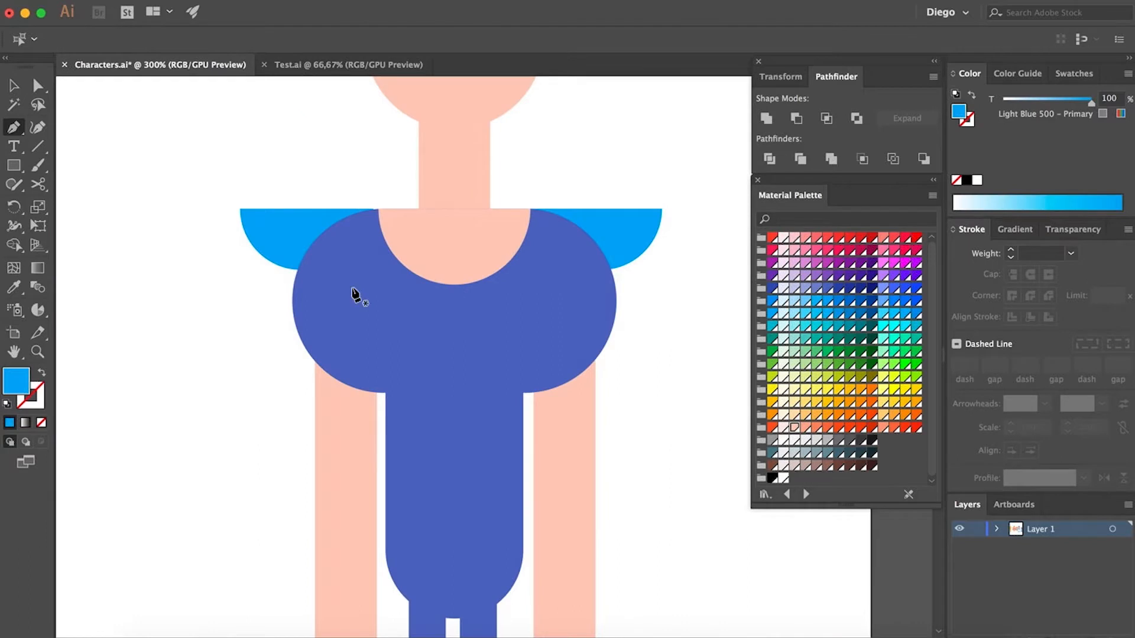
{"action": "left_click", "coordinate": [386, 393]}
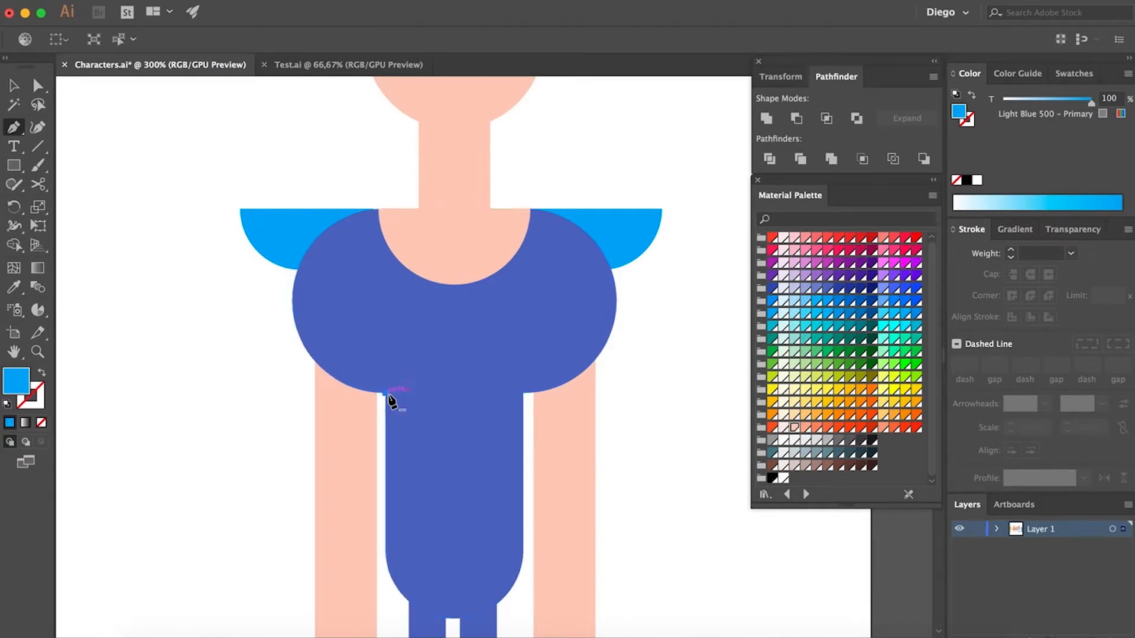
{"action": "left_click", "coordinate": [455, 343]}
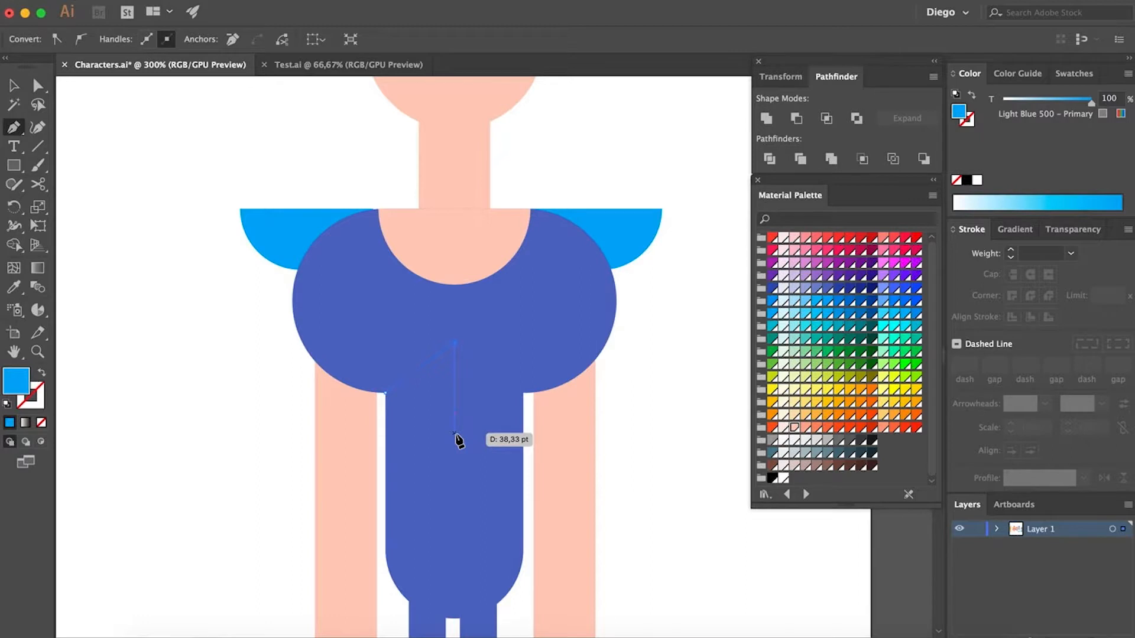
{"action": "left_click", "coordinate": [454, 434]}
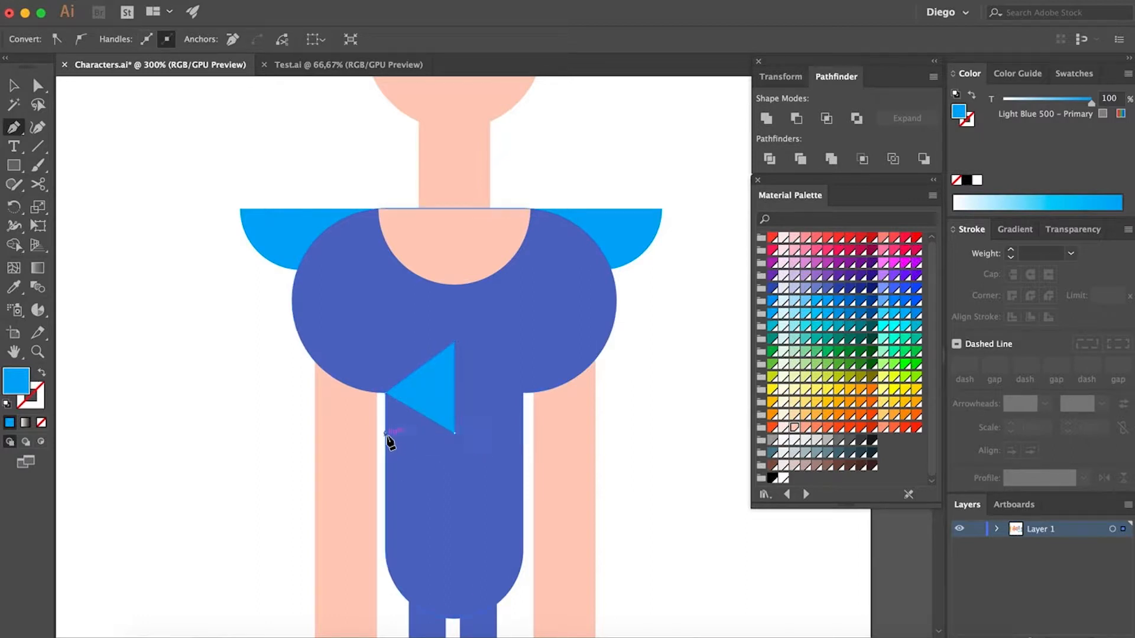
{"action": "left_click", "coordinate": [386, 434]}
{"action": "left_click", "coordinate": [386, 393]}
{"action": "key", "text": "a"}
{"action": "left_click", "coordinate": [637, 441]}
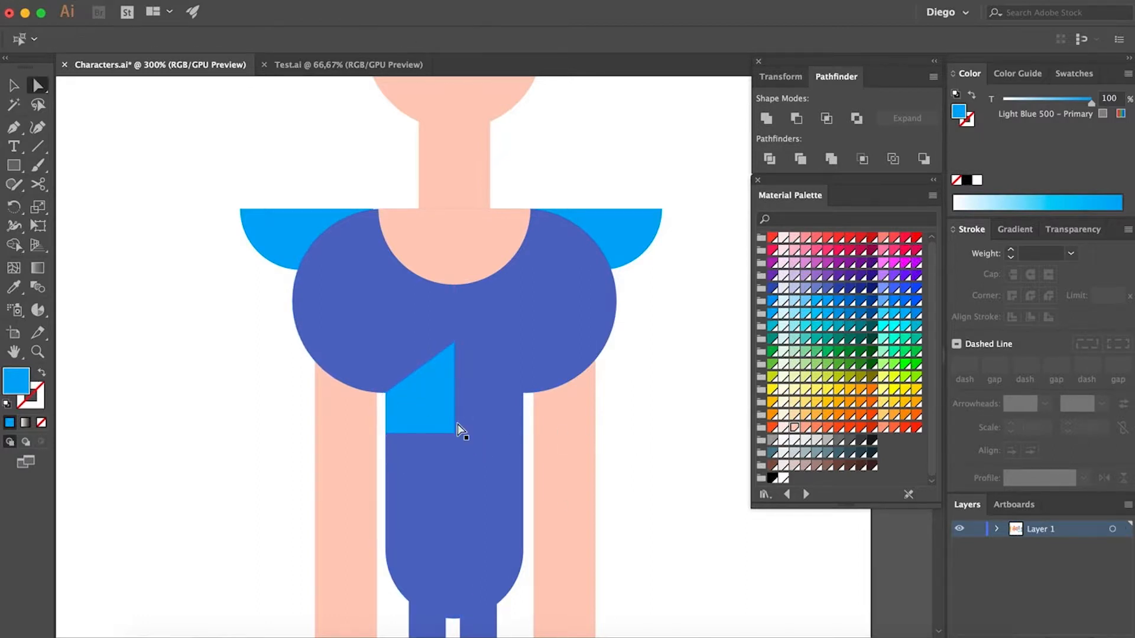
Mirror a copy of the light blue panel onto the torso's right half and fill the copy with Blue 600
{"action": "left_click_drag", "start_coordinate": [420, 414], "coordinate": [471, 377]}
{"action": "key", "text": "super+r"}
{"action": "key", "text": "Return"}
{"action": "scroll", "coordinate": [489, 390], "scroll_direction": "up", "scroll_amount": 2}
{"action": "scroll", "coordinate": [473, 378], "scroll_direction": "down", "scroll_amount": 2}
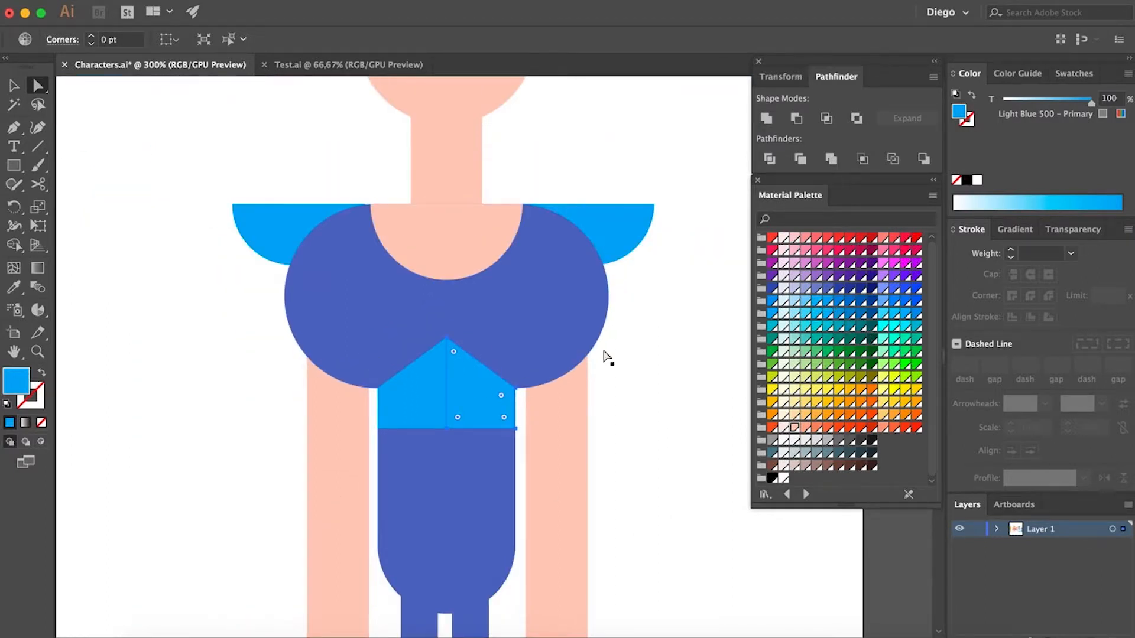
{"action": "left_click", "coordinate": [838, 301]}
{"action": "left_click", "coordinate": [665, 445]}
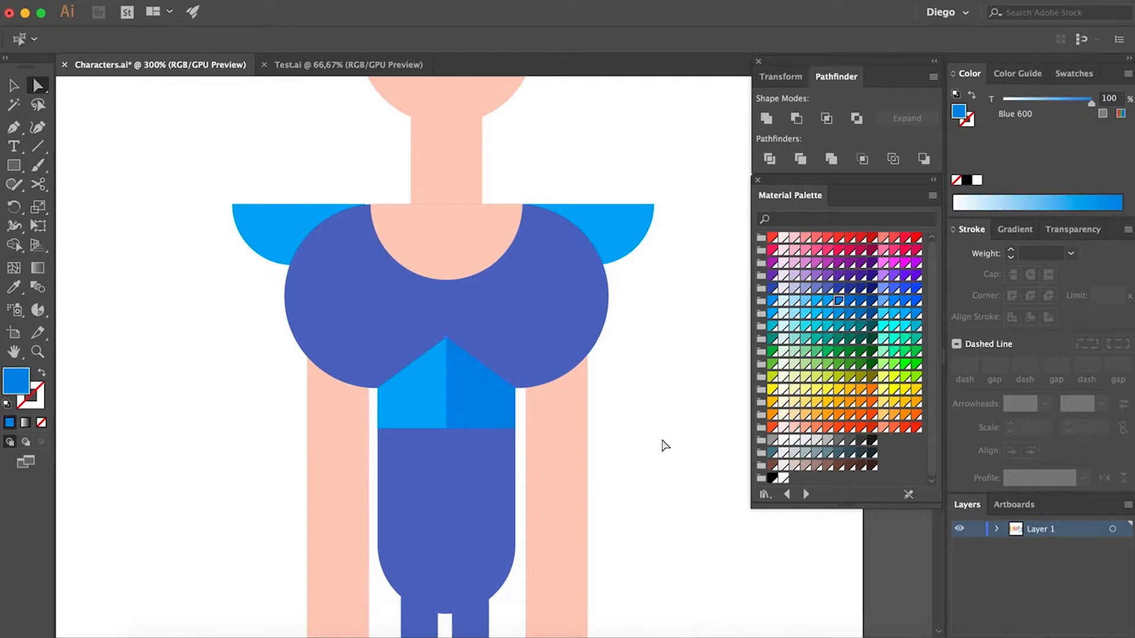
Extend the two-tone blue torso panel farther down with the Rectangle tool, across the full width of the torso
{"action": "left_click_drag", "start_coordinate": [675, 484], "coordinate": [591, 436]}
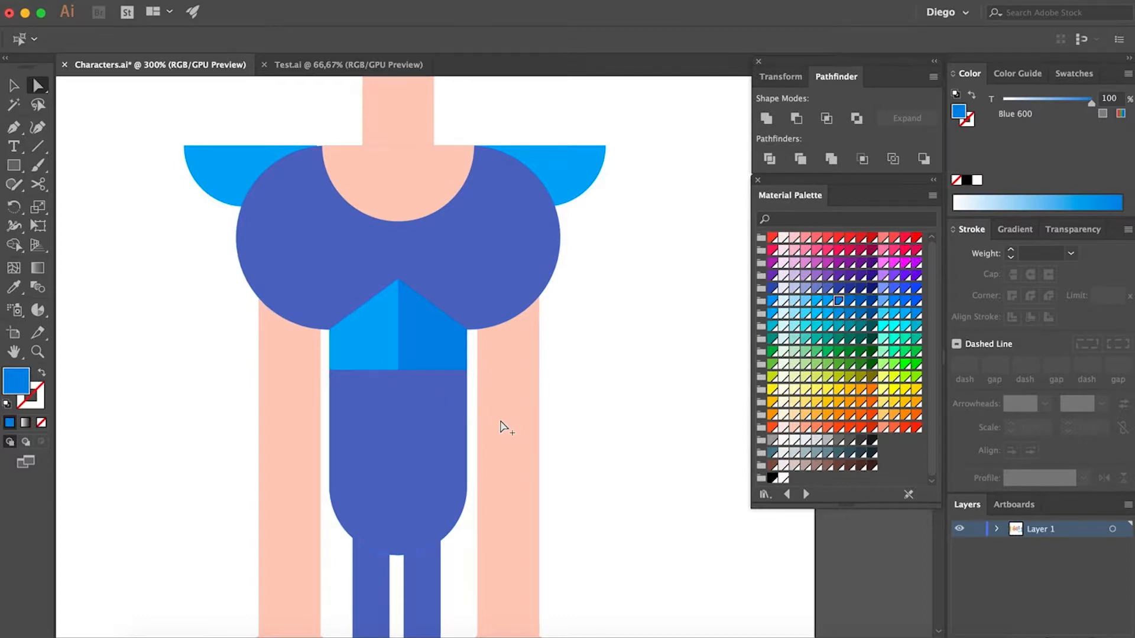
{"action": "left_click", "coordinate": [14, 166]}
{"action": "scroll", "coordinate": [301, 340], "scroll_direction": "up", "scroll_amount": 1}
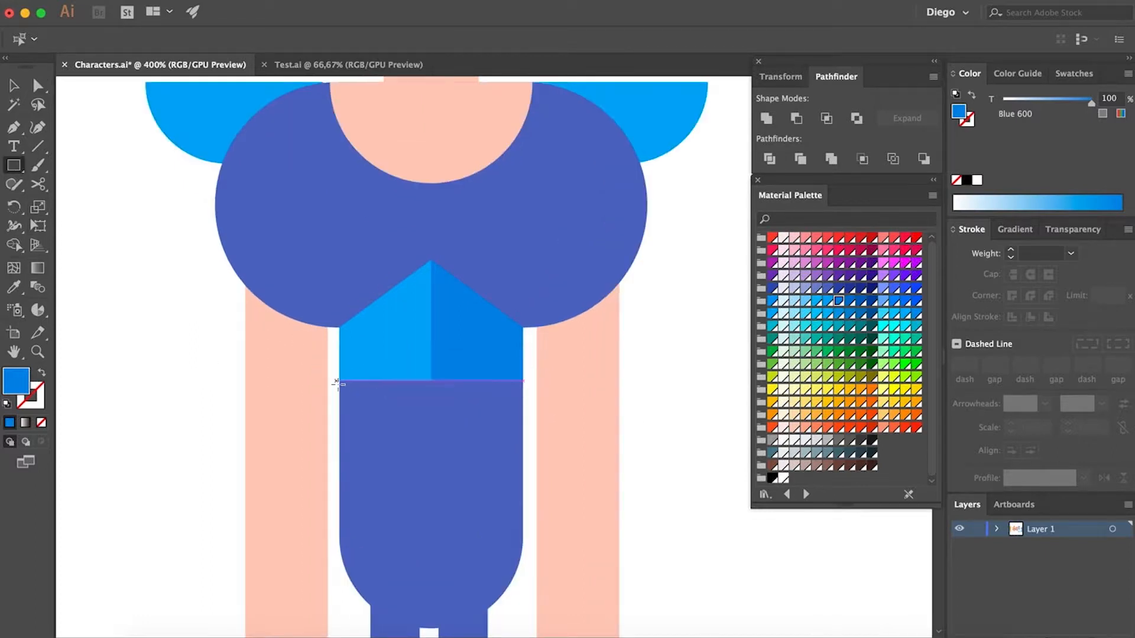
{"action": "left_click_drag", "start_coordinate": [337, 379], "coordinate": [524, 449]}
{"action": "key", "text": "super+z"}
{"action": "left_click_drag", "start_coordinate": [341, 383], "coordinate": [514, 478]}
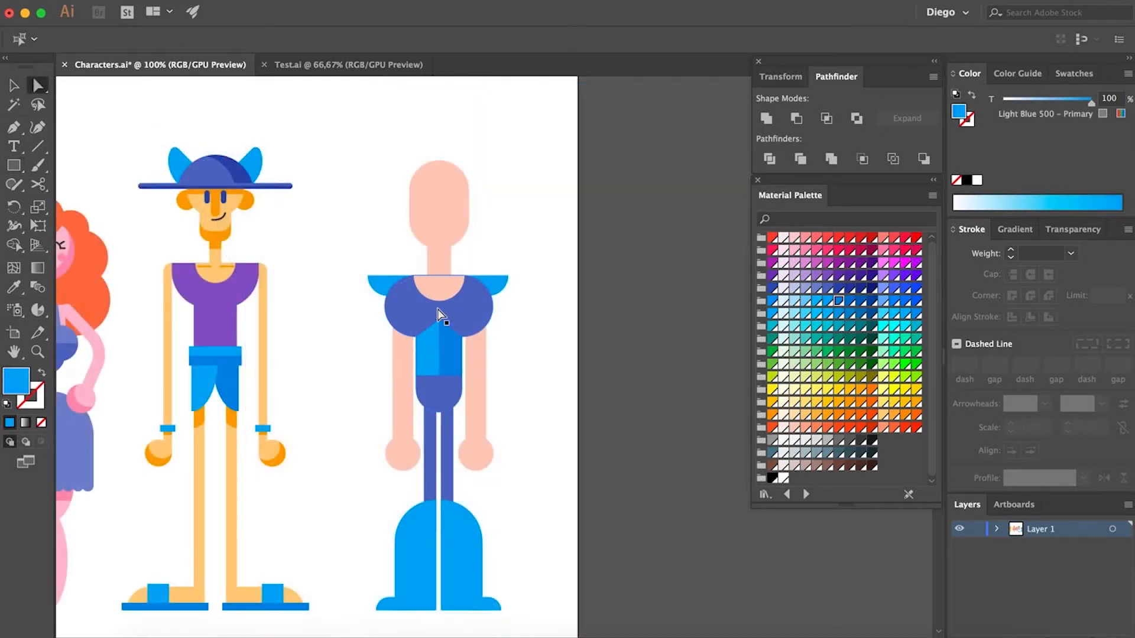
Draw a short vertical line with the Line Segment tool from the neckline's lowest point up into the skin area
{"action": "scroll", "coordinate": [444, 300], "scroll_direction": "up", "scroll_amount": 3}
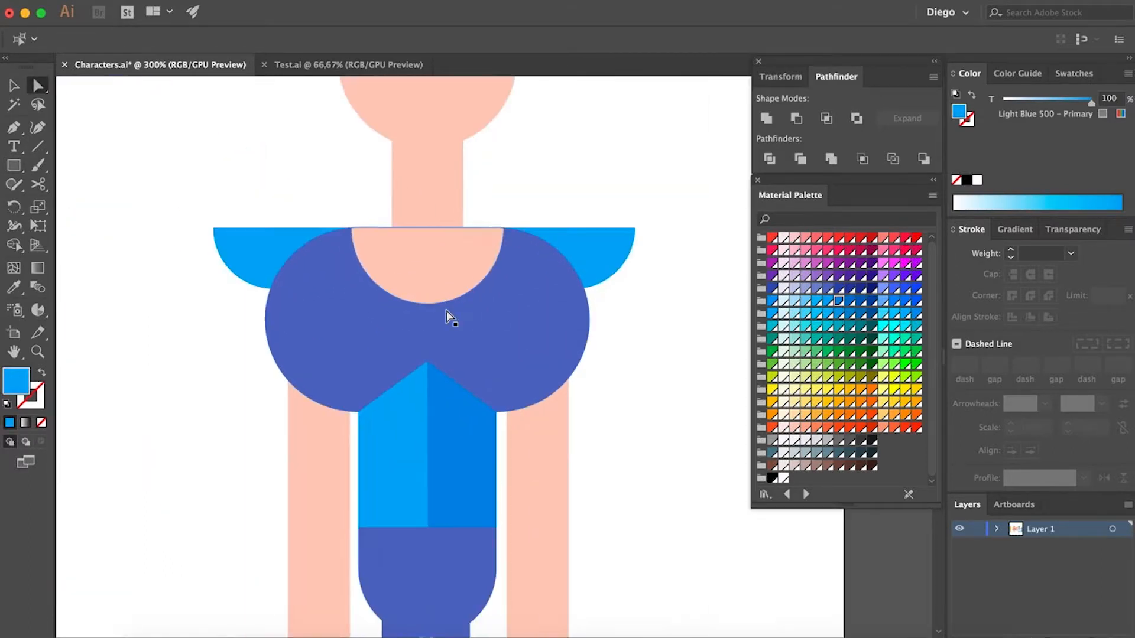
{"action": "left_click", "coordinate": [37, 146]}
{"action": "scroll", "coordinate": [438, 337], "scroll_direction": "up", "scroll_amount": 1}
{"action": "left_click_drag", "start_coordinate": [426, 276], "coordinate": [426, 237]}
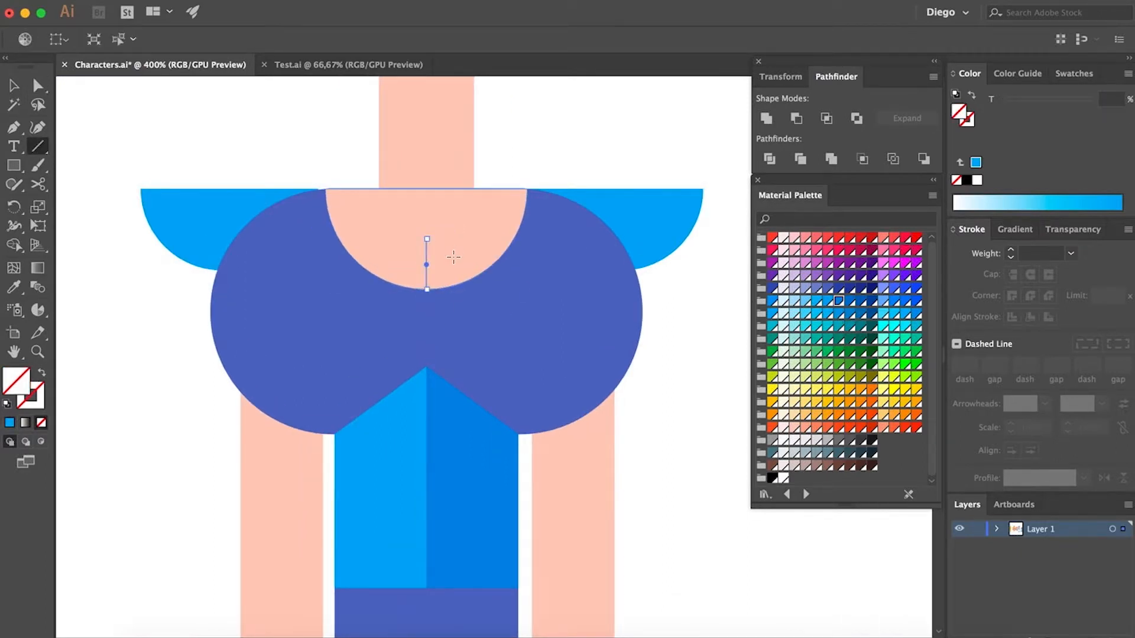
Give the short chest line a 2 pt orange stroke by sampling a line on the neighbouring man
{"action": "scroll", "coordinate": [454, 258], "scroll_direction": "down", "scroll_amount": 3}
{"action": "key", "text": "i"}
{"action": "left_click", "coordinate": [112, 144]}
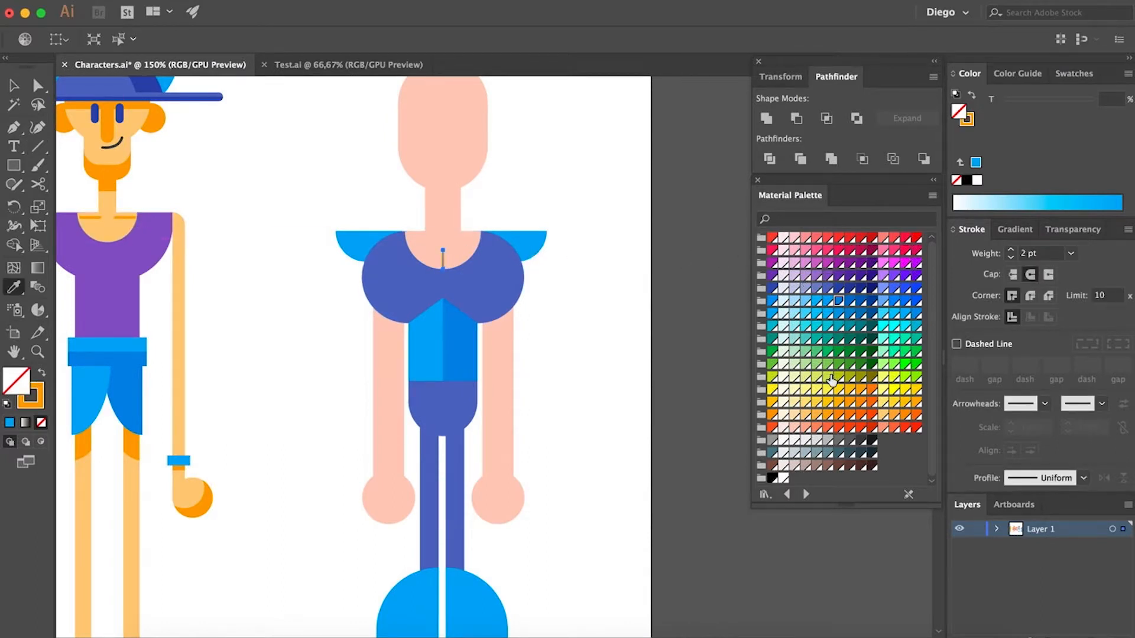
Recolour the short vertical chest line's stroke to Red 300
{"action": "left_click", "coordinate": [817, 239]}
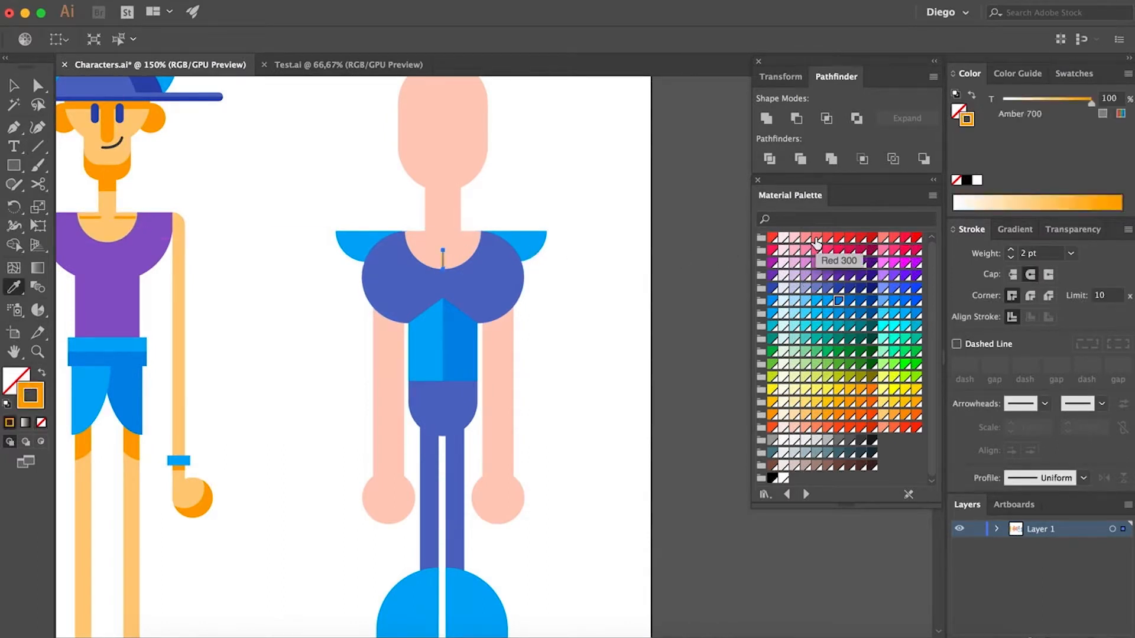
{"action": "key", "text": "a"}
{"action": "scroll", "coordinate": [442, 266], "scroll_direction": "up", "scroll_amount": 4}
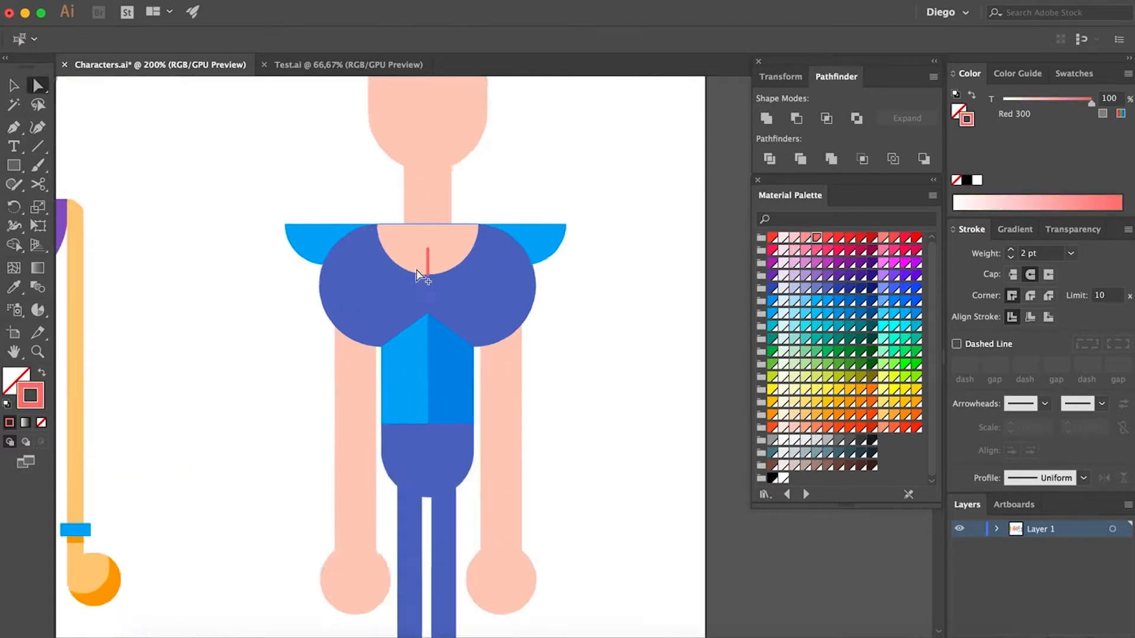
{"action": "left_click_drag", "start_coordinate": [439, 290], "coordinate": [439, 283]}
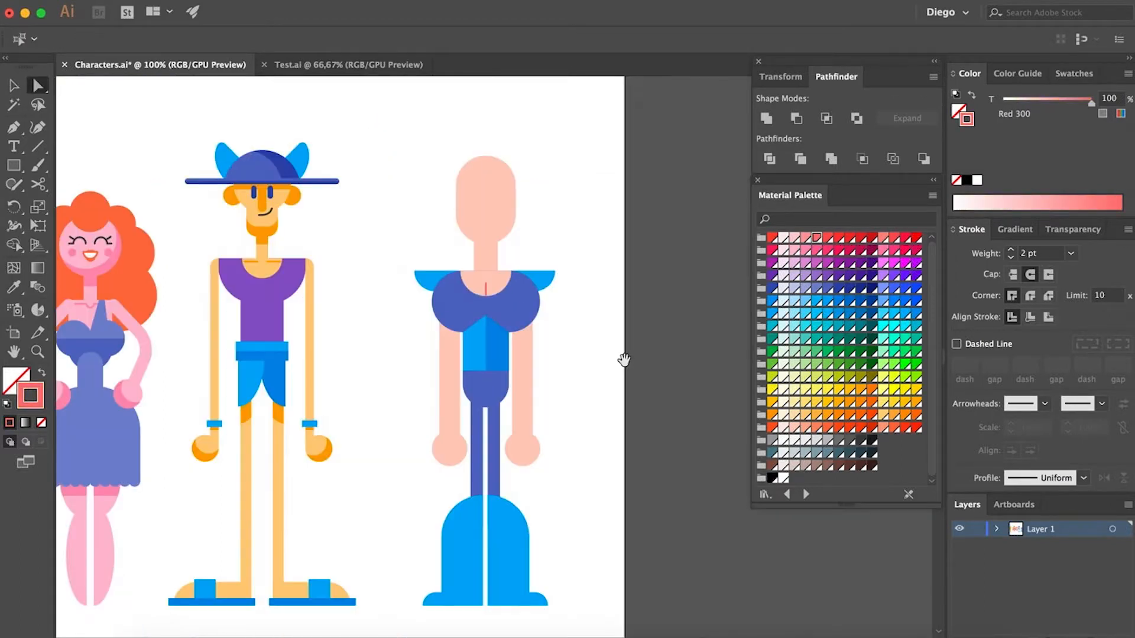
{"action": "left_click_drag", "start_coordinate": [619, 368], "coordinate": [579, 416]}
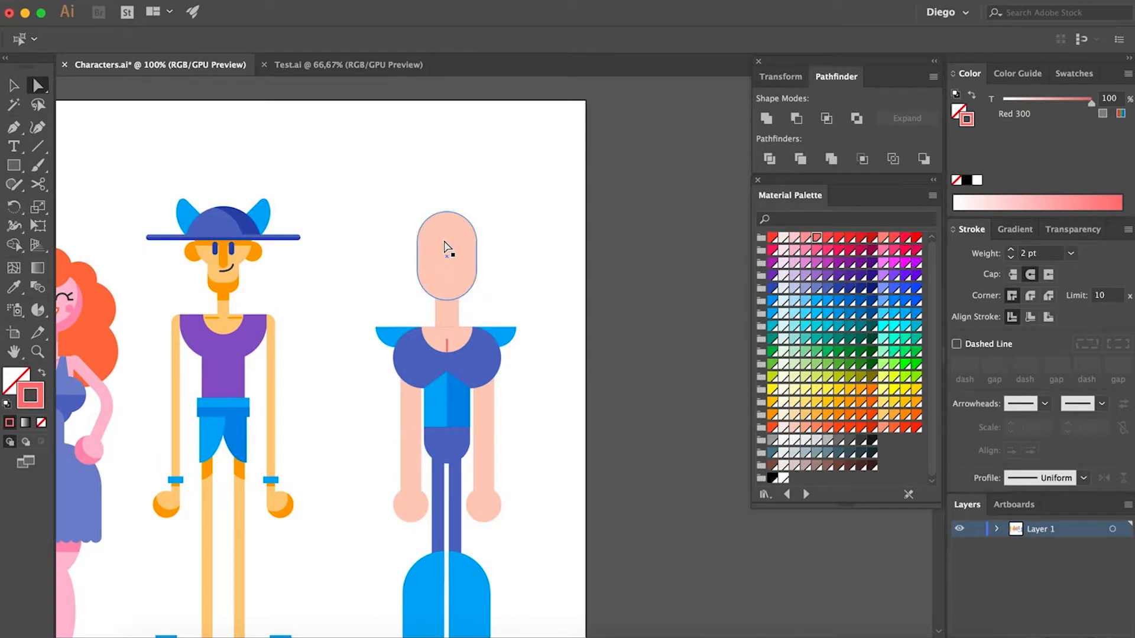
Draw a closed triangle with the Pen tool over the head's upper left, with its vertical edge on the centre line
{"action": "left_click", "coordinate": [13, 127]}
{"action": "scroll", "coordinate": [455, 237], "scroll_direction": "up", "scroll_amount": 1}
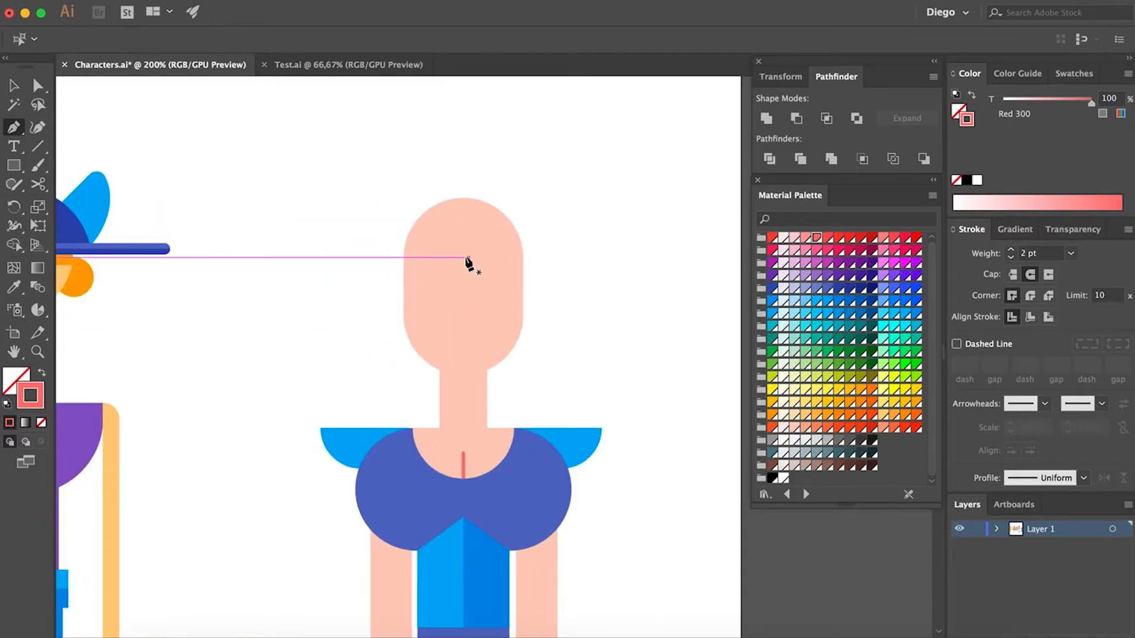
{"action": "scroll", "coordinate": [467, 259], "scroll_direction": "up", "scroll_amount": 1}
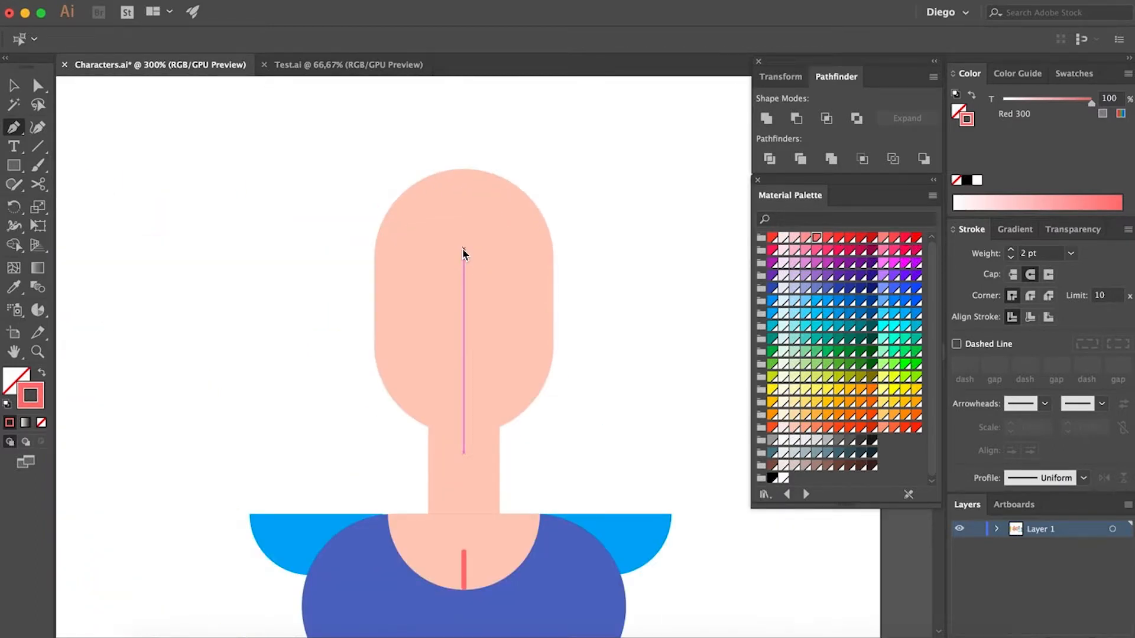
{"action": "left_click", "coordinate": [463, 248]}
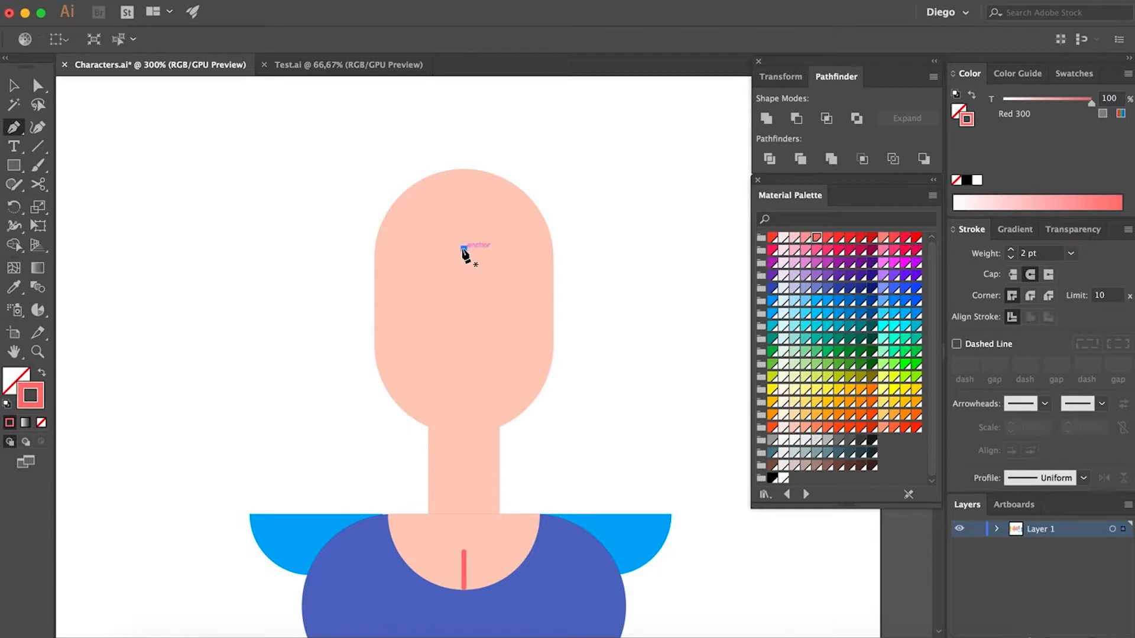
{"action": "left_click", "coordinate": [374, 190]}
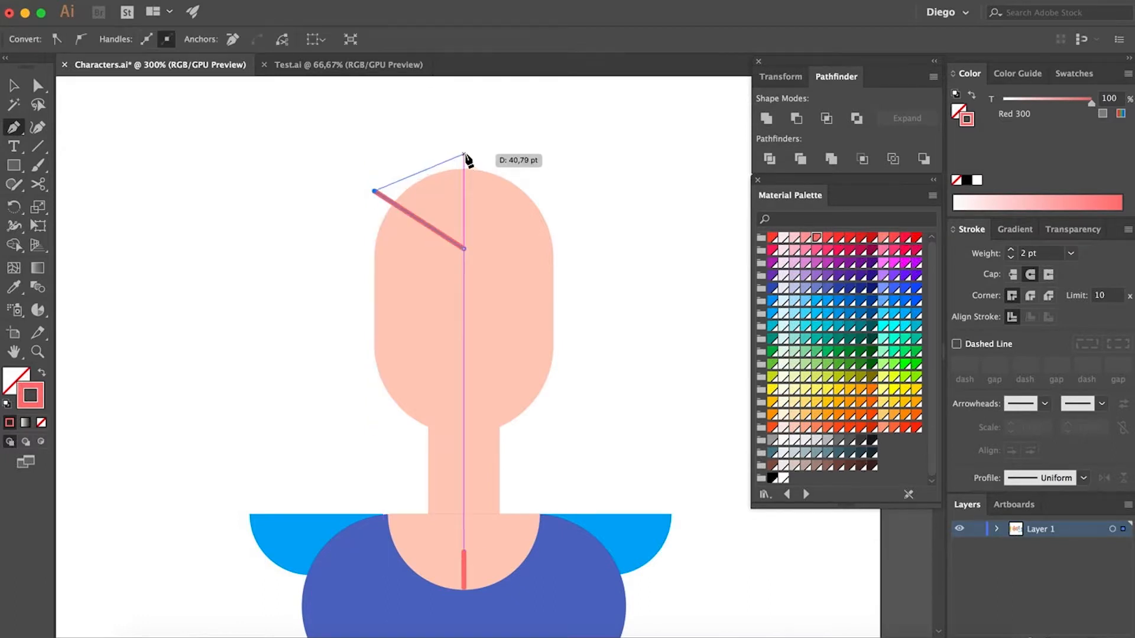
{"action": "left_click", "coordinate": [465, 155]}
{"action": "left_click", "coordinate": [465, 248]}
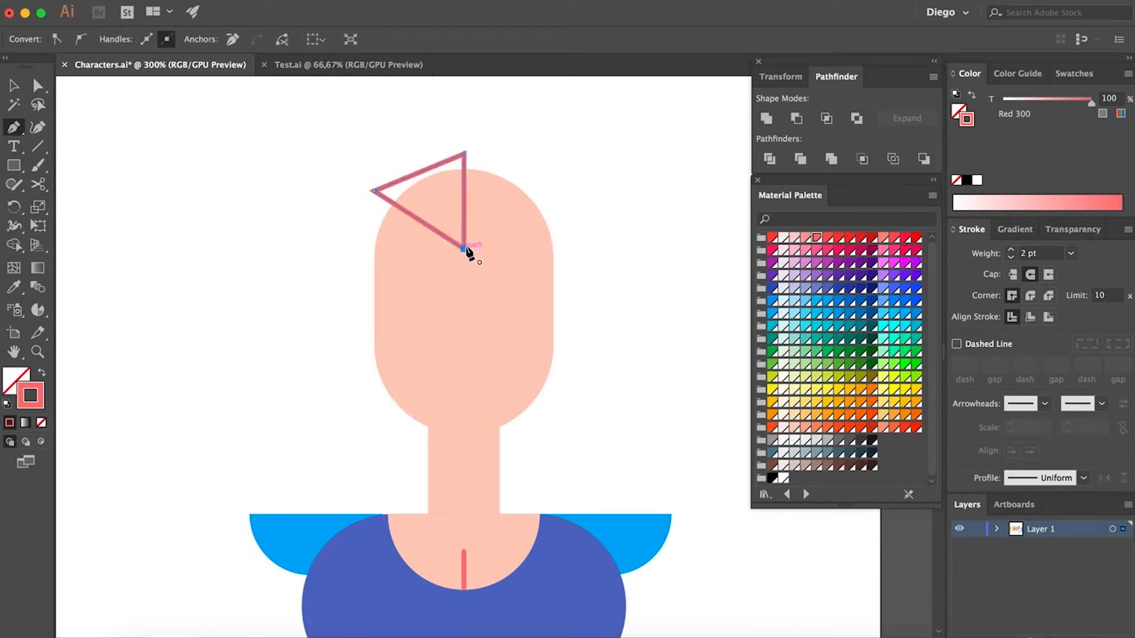
Fill the triangle on the forehead with the light blue sampled from the shoulder piece, without a stroke
{"action": "key", "text": "i"}
{"action": "left_click", "coordinate": [324, 523]}
{"action": "key", "text": "a"}
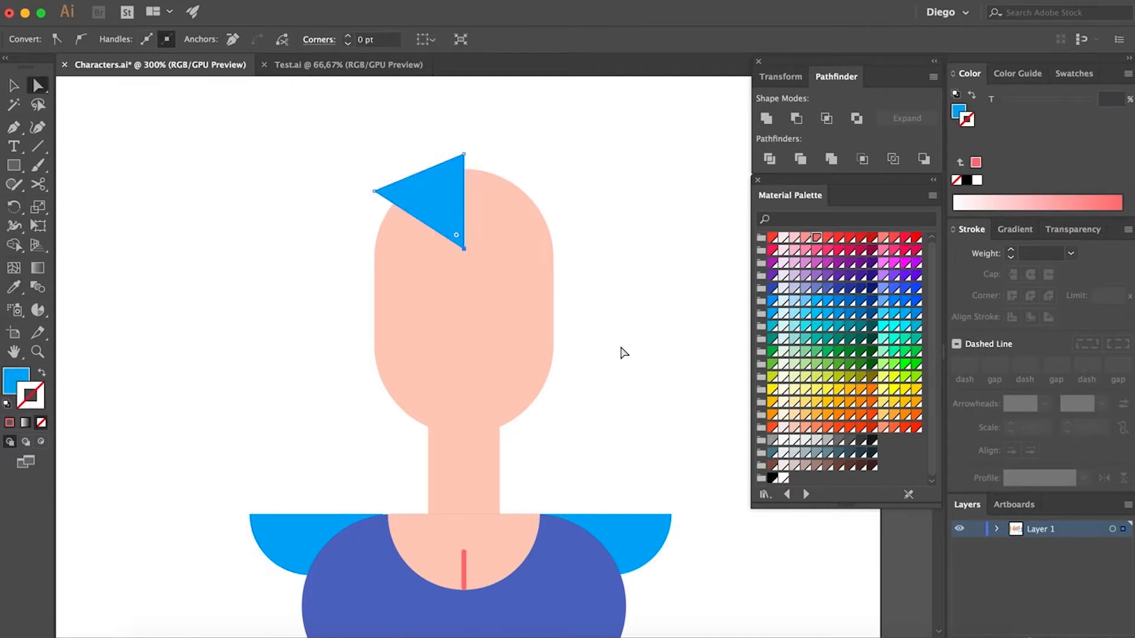
{"action": "left_click", "coordinate": [620, 353]}
{"action": "left_click_drag", "start_coordinate": [648, 323], "coordinate": [560, 304]}
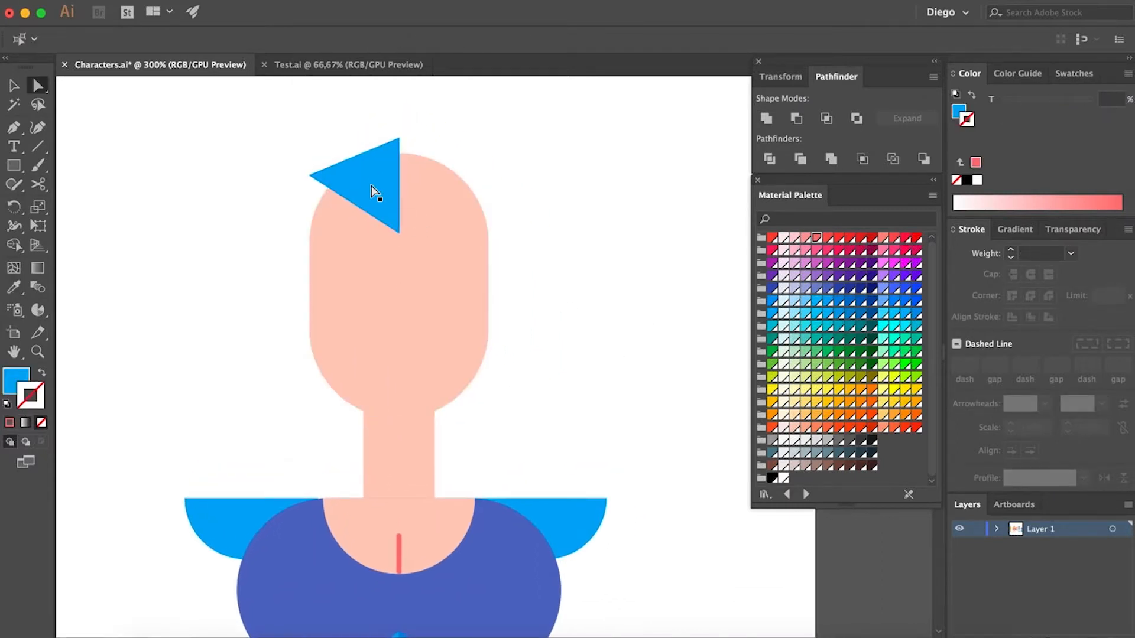
Duplicate the light blue triangle, mirror the copy horizontally and join it to the original along the head's centre line
{"action": "left_click_drag", "start_coordinate": [403, 185], "coordinate": [523, 185]}
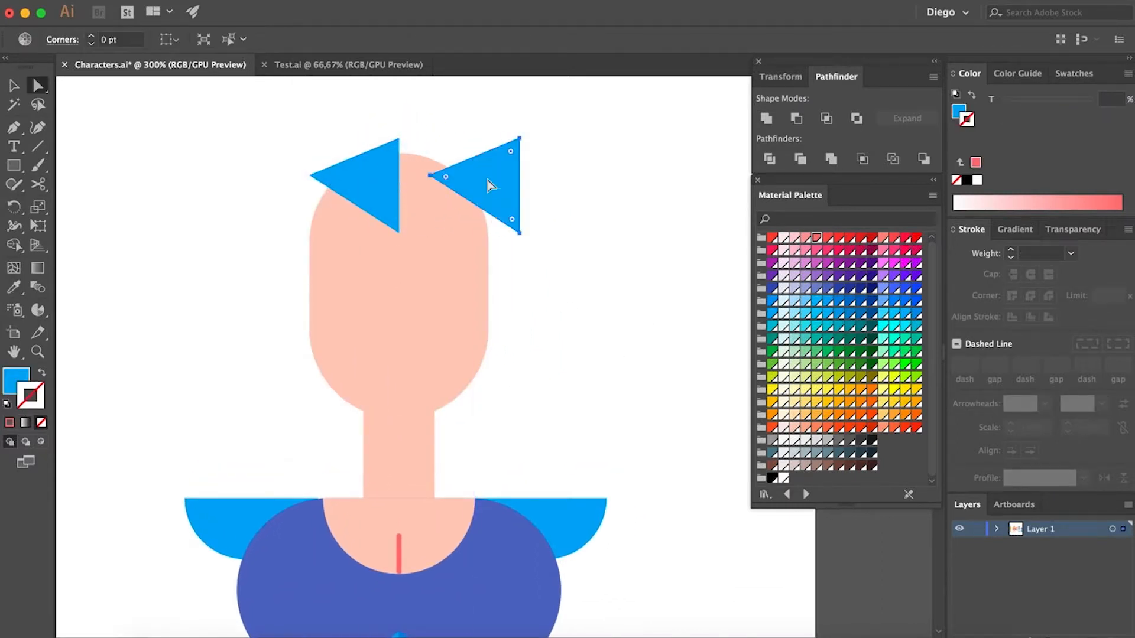
{"action": "key", "text": "super+F1"}
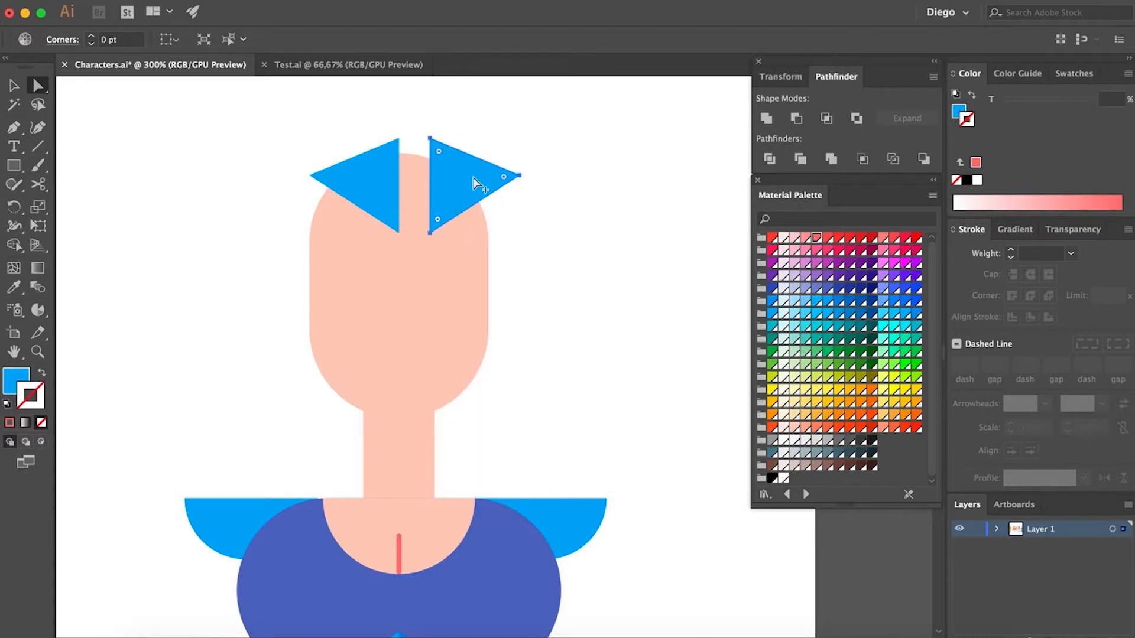
{"action": "scroll", "coordinate": [475, 182], "scroll_direction": "up", "scroll_amount": 2}
{"action": "left_click_drag", "start_coordinate": [449, 180], "coordinate": [399, 177]}
{"action": "scroll", "coordinate": [401, 180], "scroll_direction": "down", "scroll_amount": 4}
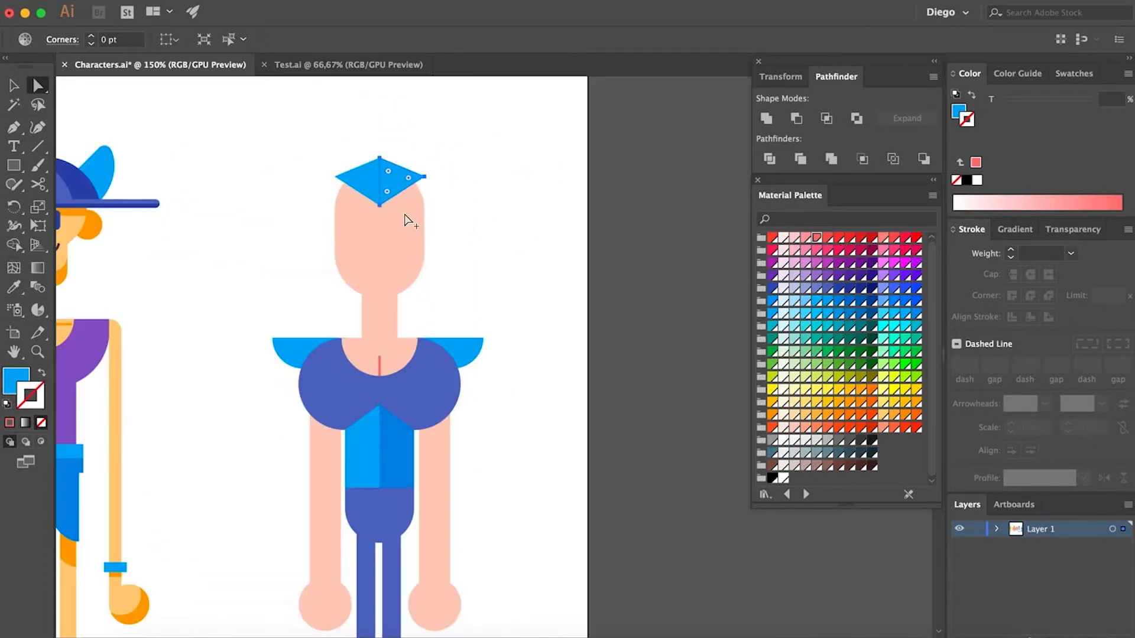
Fill the mirrored triangle with the darker blue sampled from the right half of the torso panel
{"action": "key", "text": "i"}
{"action": "left_click", "coordinate": [397, 426]}
{"action": "key", "text": "a"}
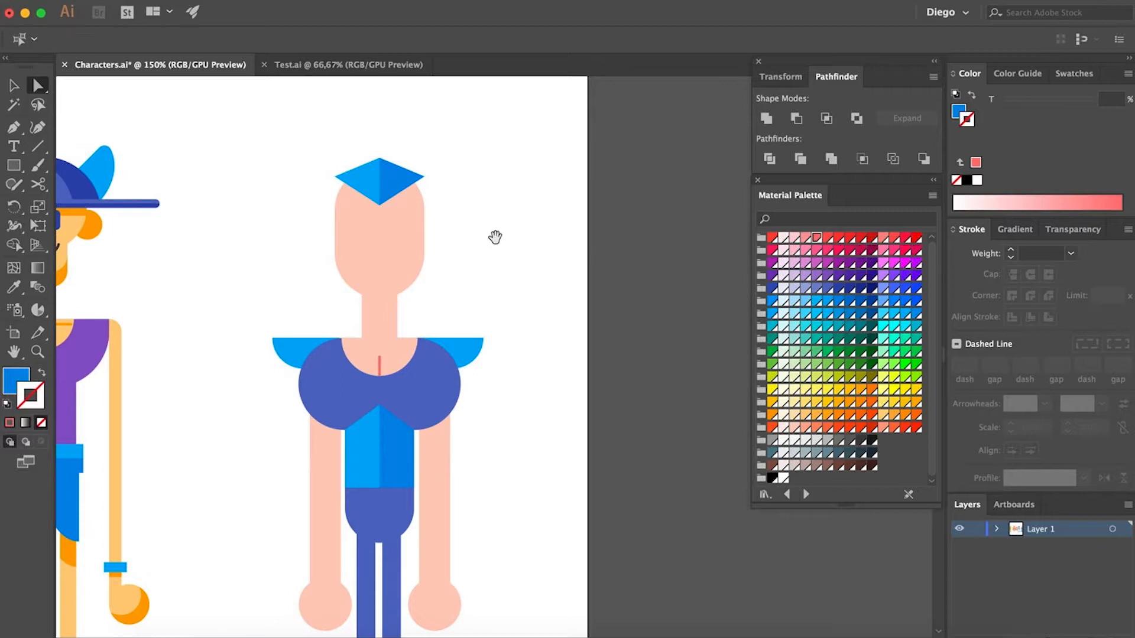
Create an enlarged copy of the head shape with Offset Path, using a 10 pt offset and miter joins
{"action": "left_click_drag", "start_coordinate": [483, 235], "coordinate": [479, 254]}
{"action": "scroll", "coordinate": [363, 205], "scroll_direction": "up", "scroll_amount": 2}
{"action": "left_click", "coordinate": [347, 247]}
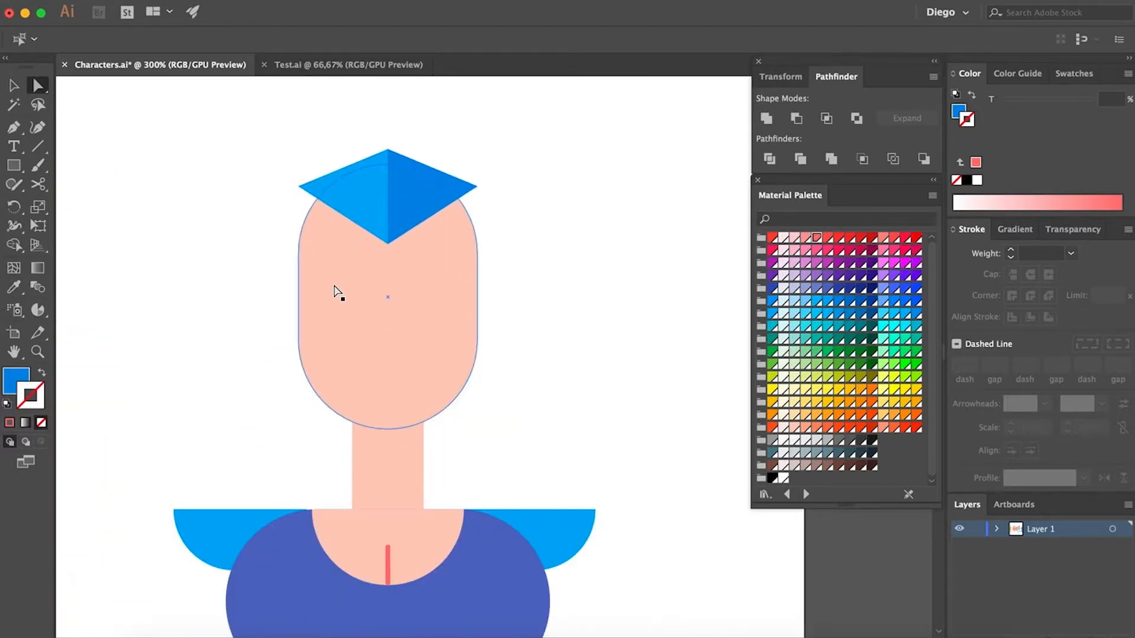
{"action": "left_click", "coordinate": [562, 299]}
{"action": "left_click", "coordinate": [368, 300]}
{"action": "left_click", "coordinate": [369, 300]}
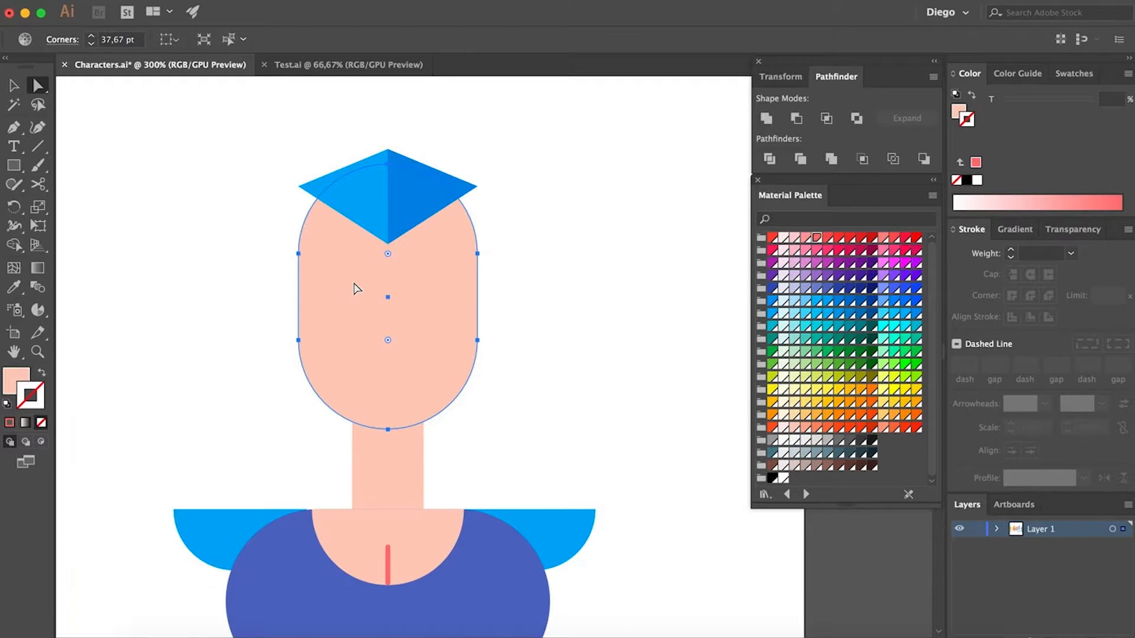
{"action": "left_click", "coordinate": [220, 2]}
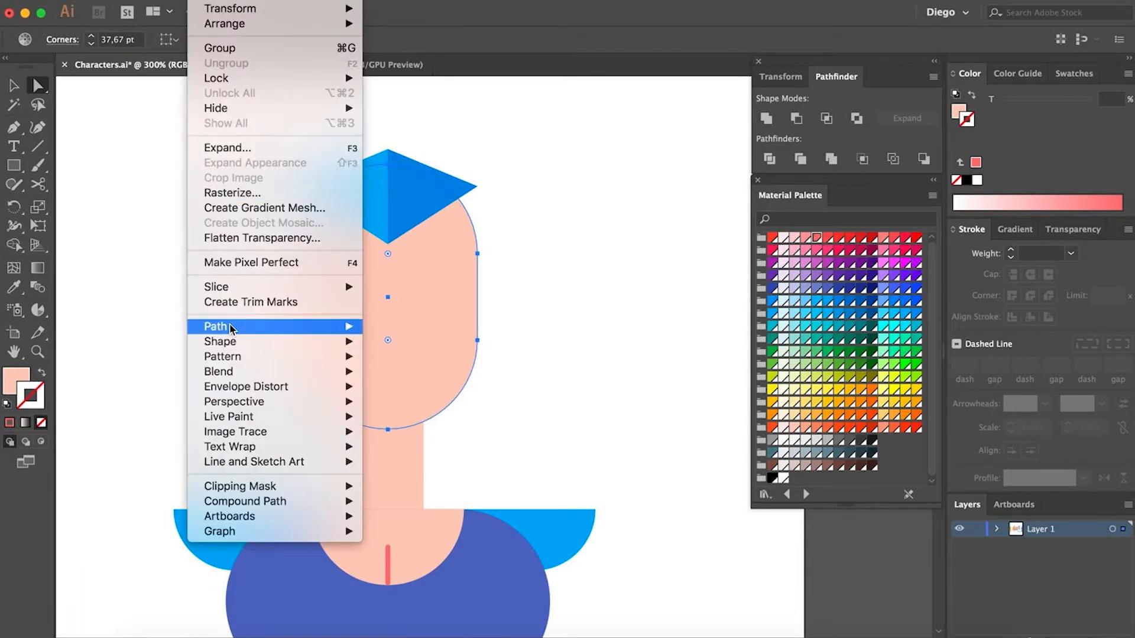
{"action": "mouse_move", "coordinate": [231, 329]}
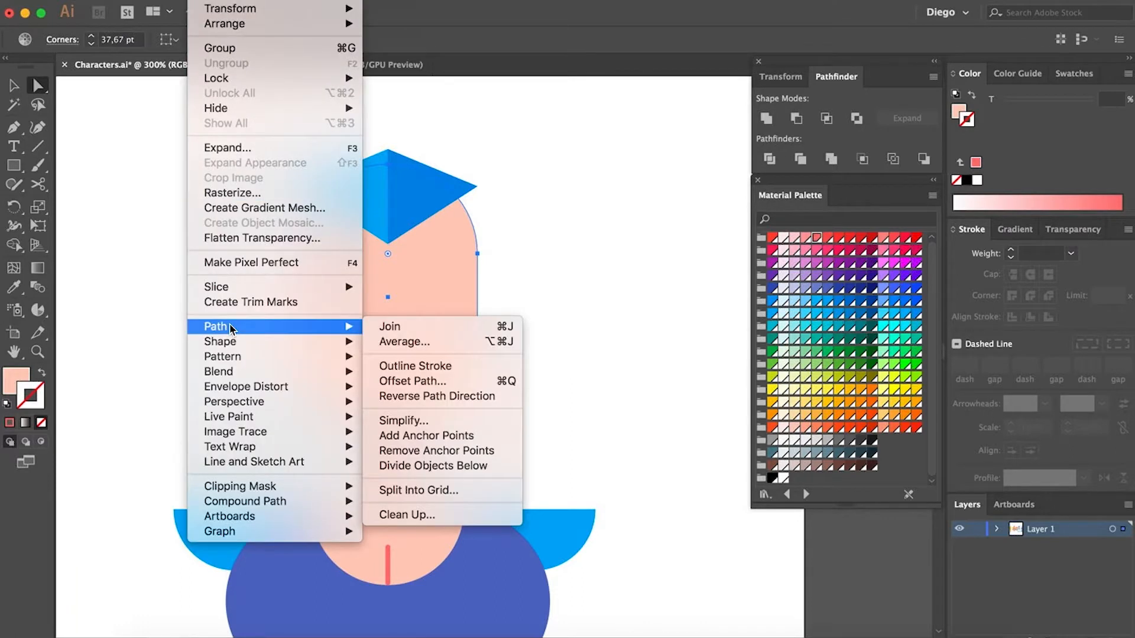
{"action": "left_click", "coordinate": [405, 378]}
{"action": "left_click", "coordinate": [780, 325]}
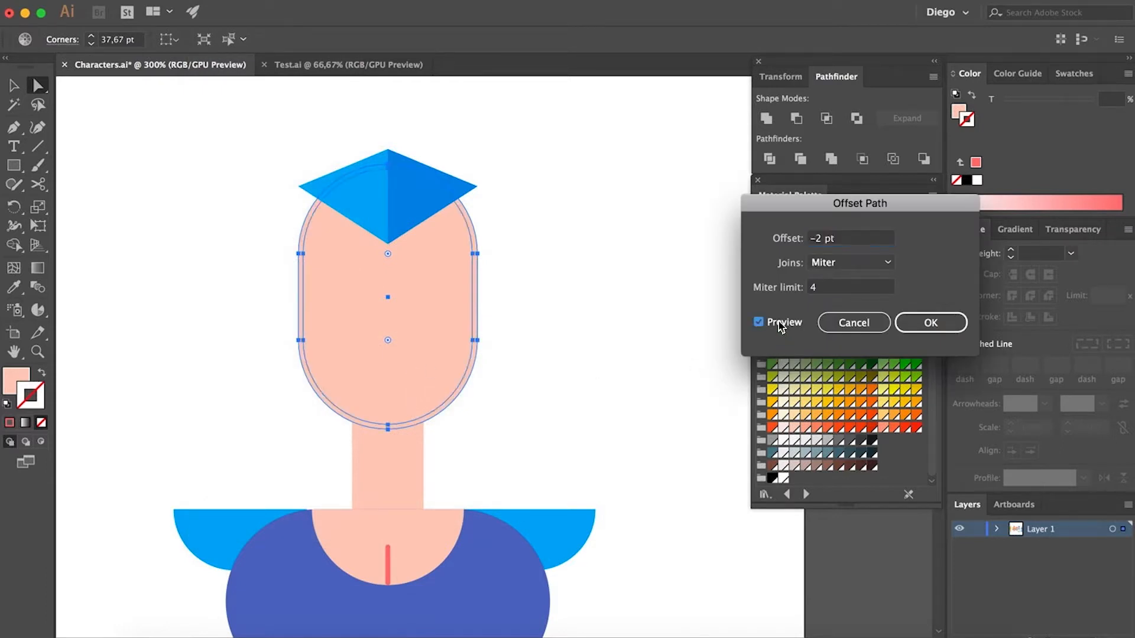
{"action": "left_click", "coordinate": [853, 236]}
{"action": "key", "text": "Up"}
{"action": "key", "text": "Up"}
{"action": "key", "text": "Up"}
{"action": "key", "text": "Up"}
{"action": "key", "text": "Up"}
{"action": "key", "text": "Up"}
{"action": "key", "text": "Up"}
{"action": "key", "text": "Up"}
{"action": "key", "text": "Up"}
{"action": "key", "text": "Up"}
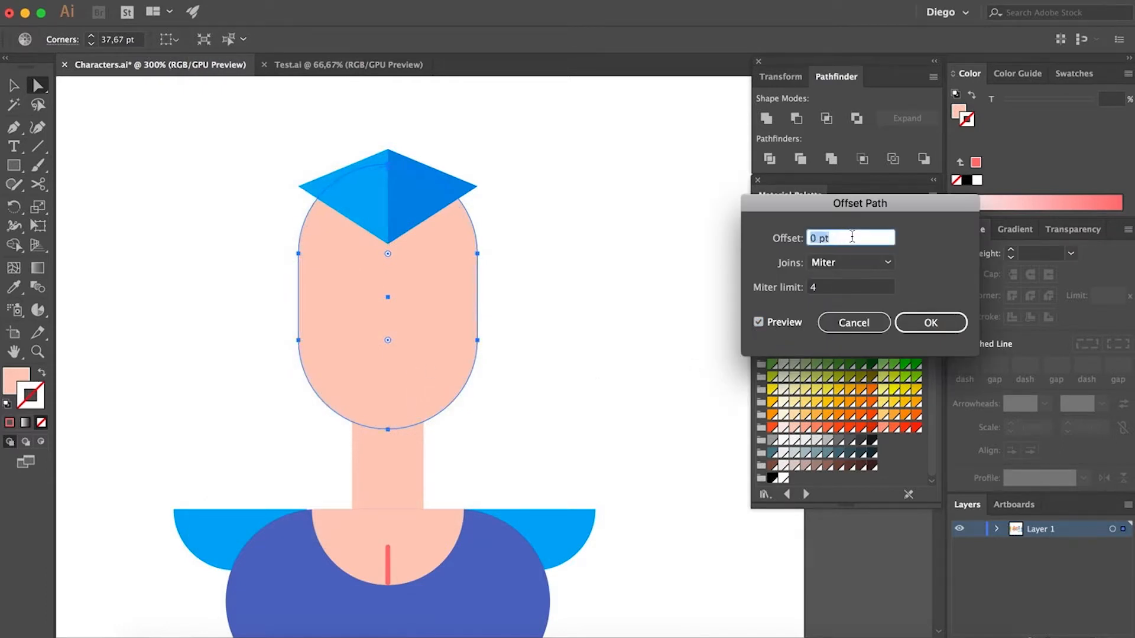
{"action": "key", "text": "Up"}
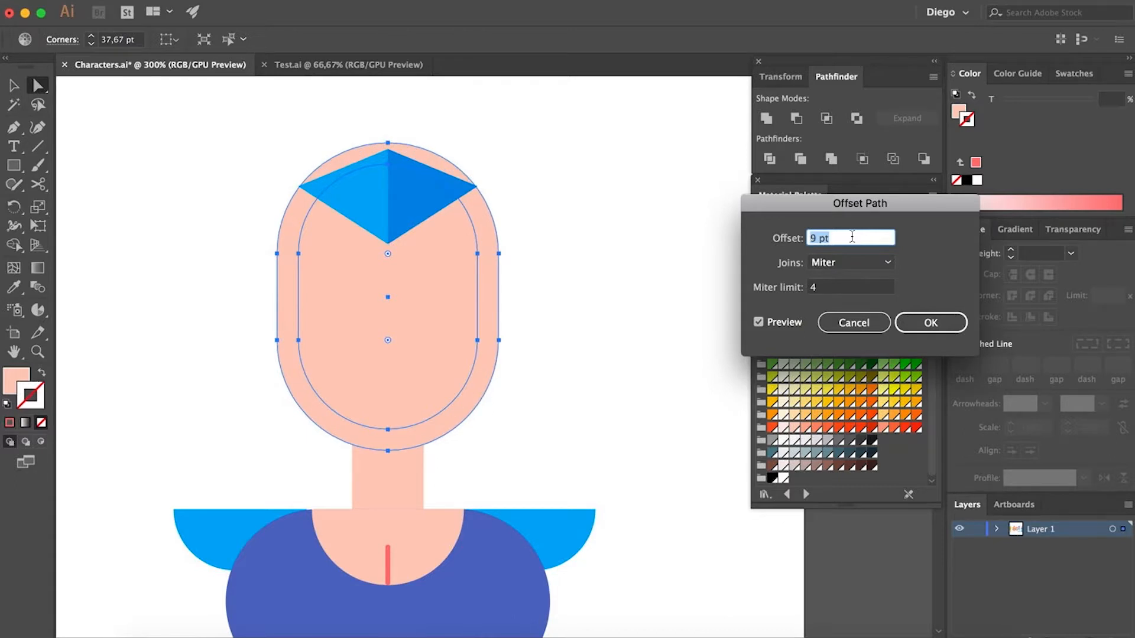
{"action": "key", "text": "Up"}
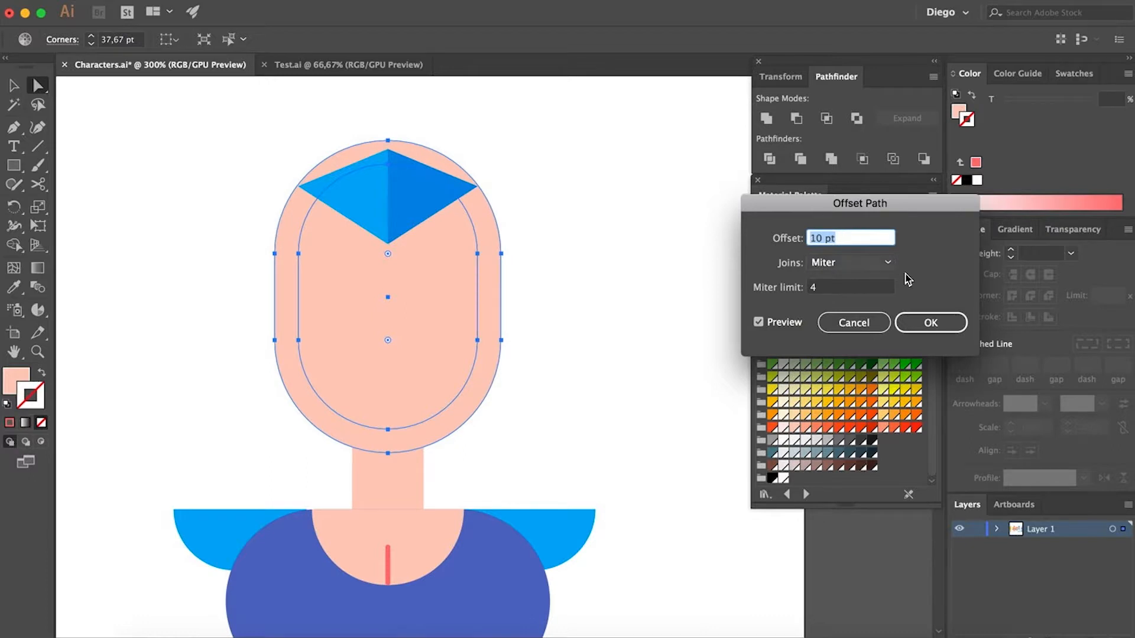
{"action": "left_click", "coordinate": [912, 322]}
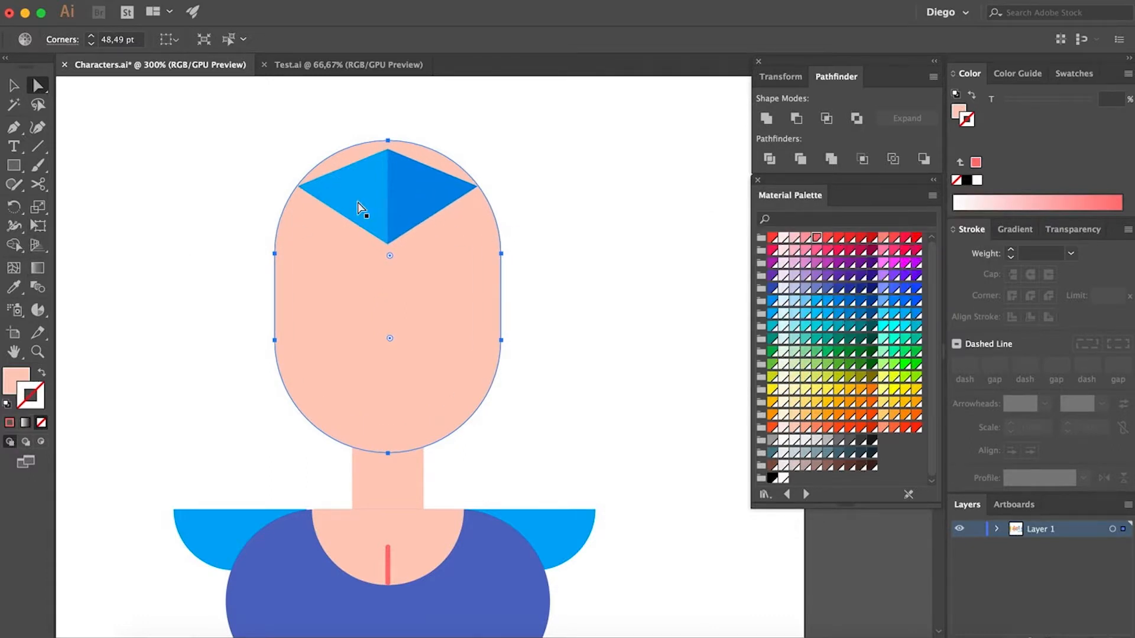
Fill the enlarged head outline with Blue 600 sampled from the darker triangle to form the hair
{"action": "key", "text": "i"}
{"action": "left_click", "coordinate": [427, 191]}
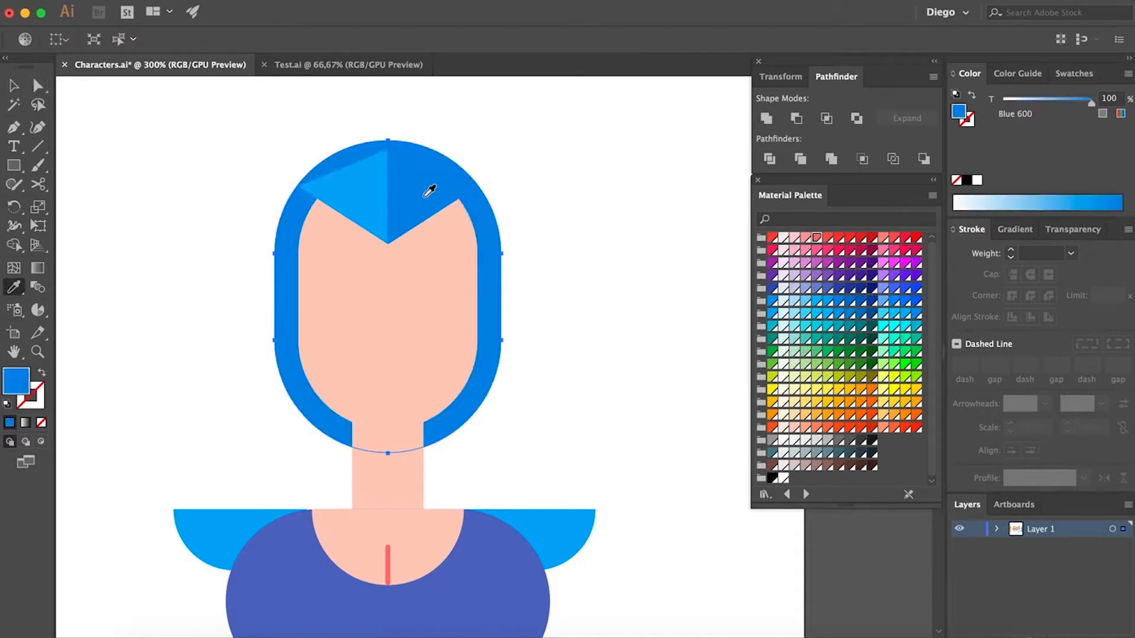
{"action": "key", "text": "a"}
{"action": "left_click", "coordinate": [585, 199]}
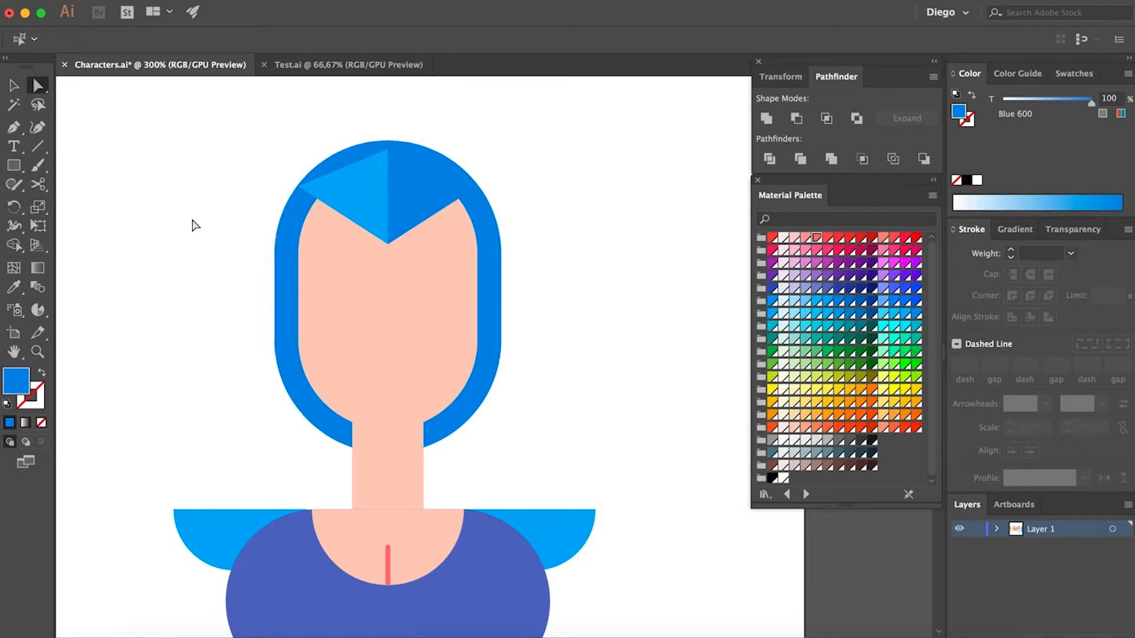
Draw a rectangle over the lower half of the blue hair shape and subtract it with Minus Front
{"action": "left_click", "coordinate": [14, 166]}
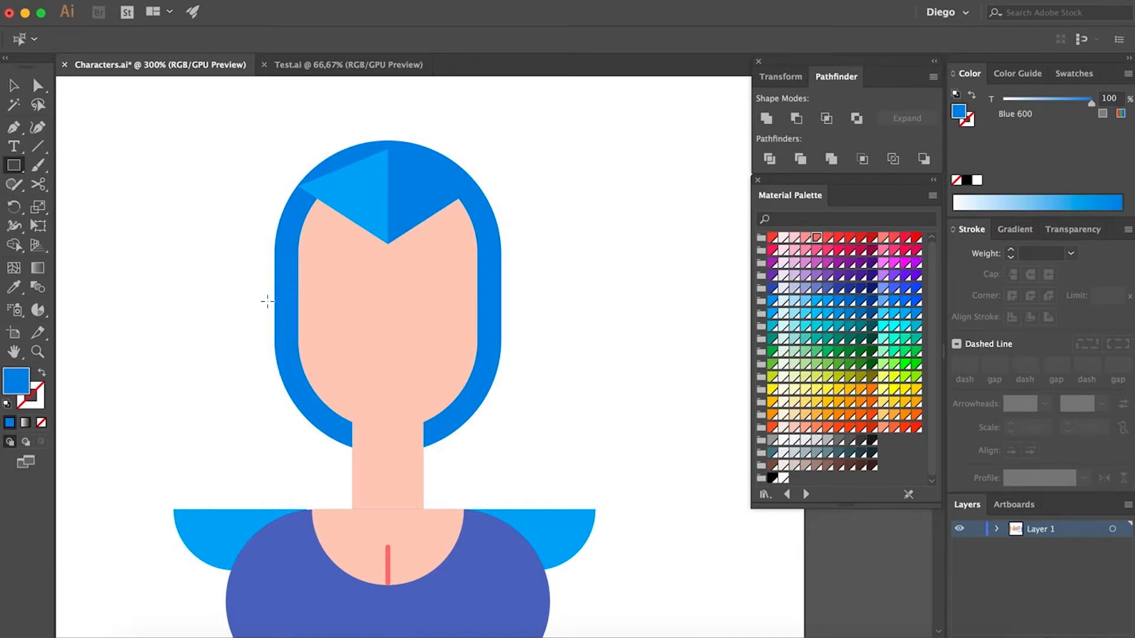
{"action": "left_click_drag", "start_coordinate": [260, 296], "coordinate": [524, 465]}
{"action": "key", "text": "a"}
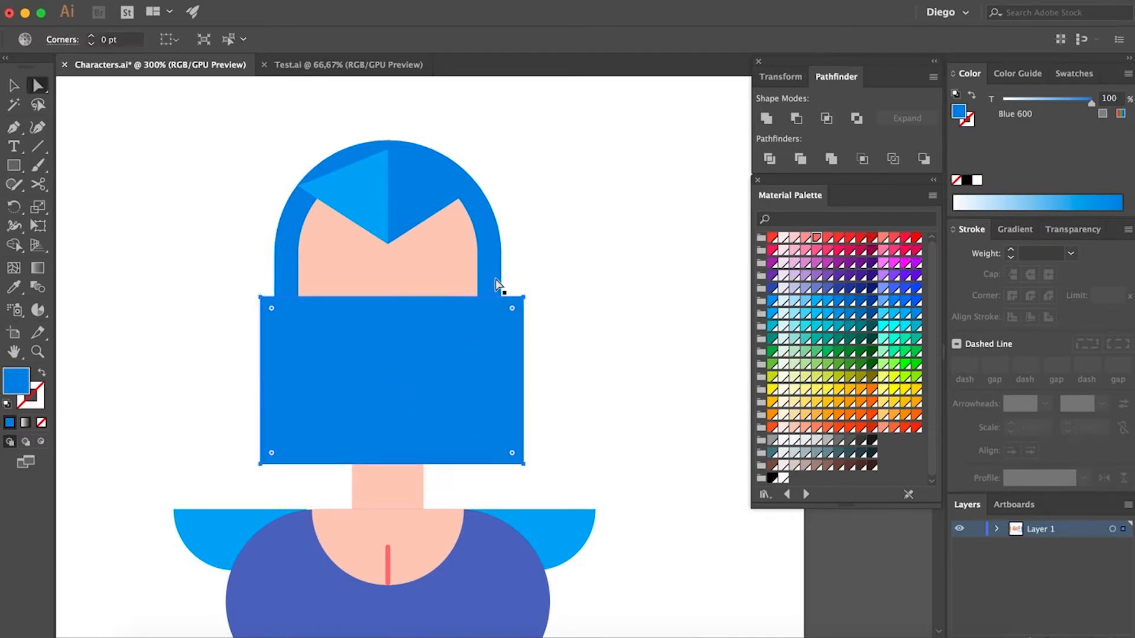
{"action": "left_click", "coordinate": [491, 279], "text": "shift"}
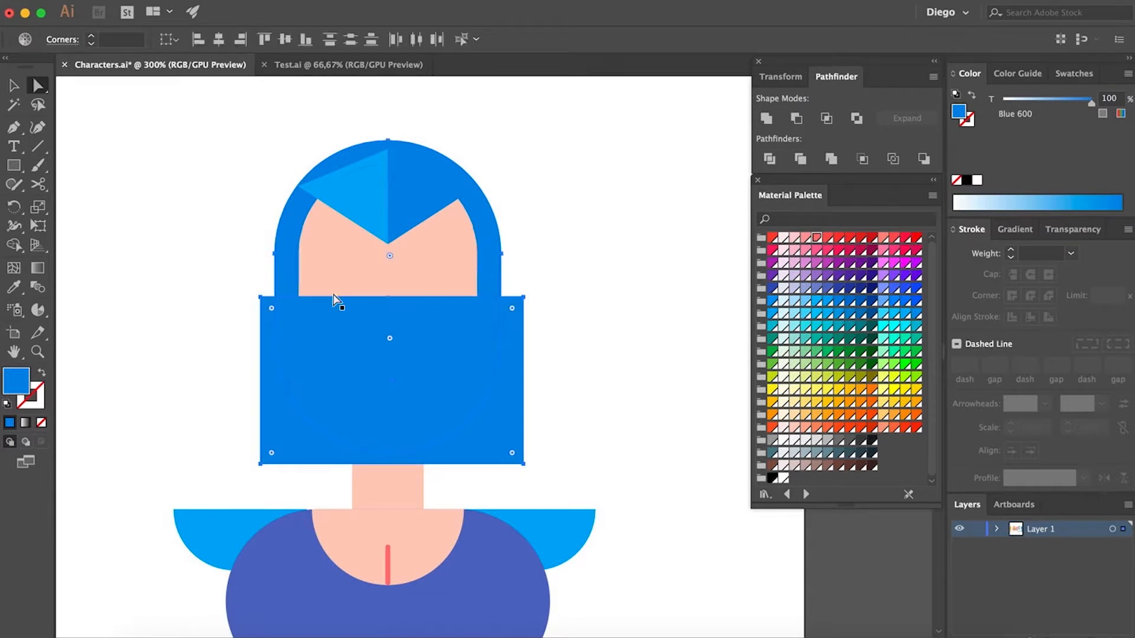
{"action": "left_click", "coordinate": [796, 119]}
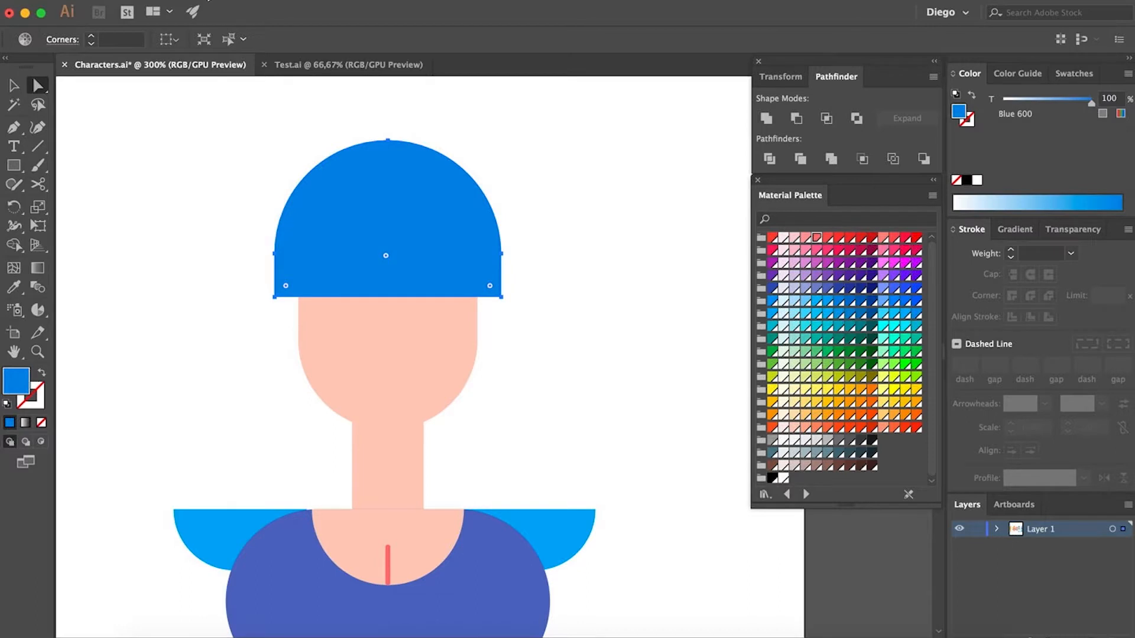
Send the trimmed blue hair shape to the back, behind the face and the two triangles
{"action": "left_click", "coordinate": [208, 1]}
{"action": "mouse_move", "coordinate": [349, 23]}
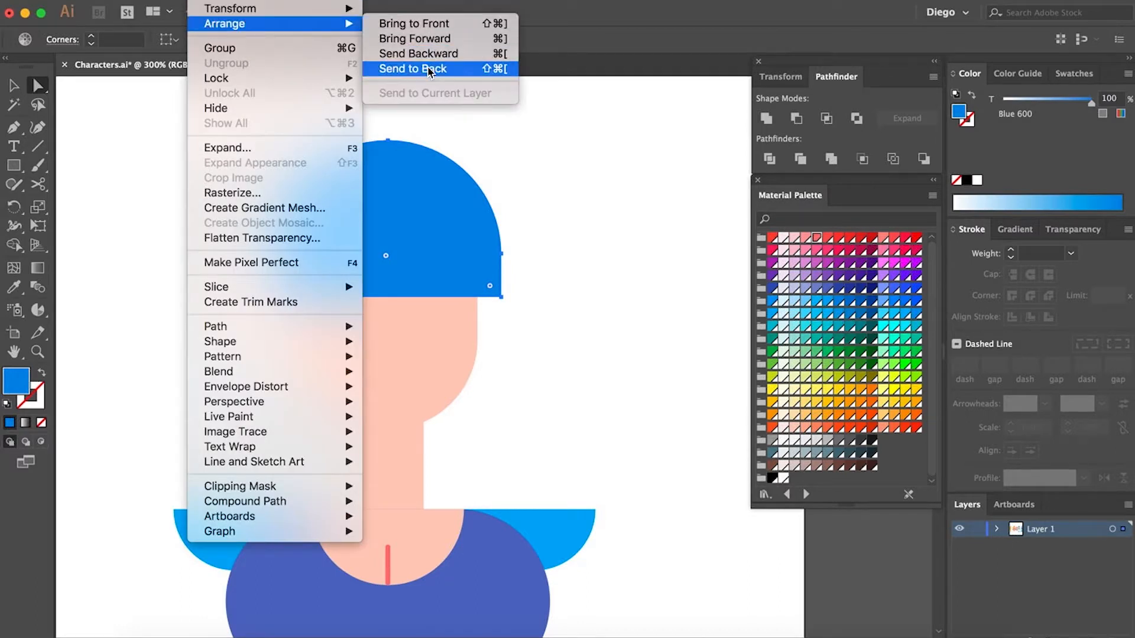
{"action": "left_click", "coordinate": [430, 72]}
{"action": "left_click", "coordinate": [594, 261]}
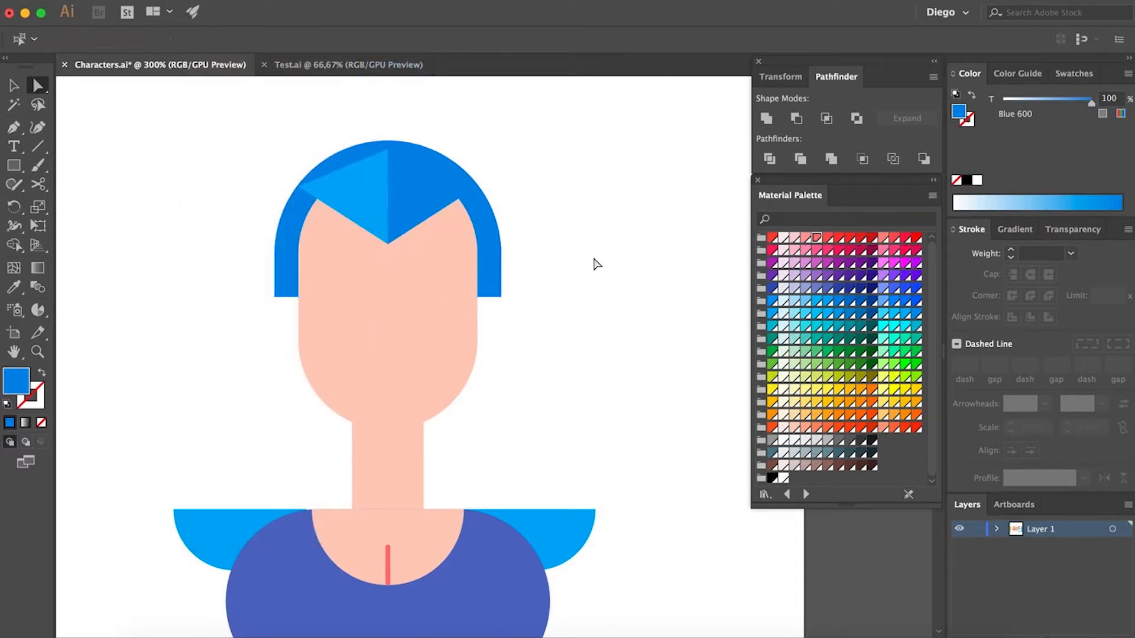
Draw a Blue 600 rectangle over the left half of the hair, running from the head's vertical centre line past the hair's outer edge
{"action": "scroll", "coordinate": [343, 185], "scroll_direction": "up", "scroll_amount": 2}
{"action": "scroll", "coordinate": [363, 185], "scroll_direction": "down", "scroll_amount": 1}
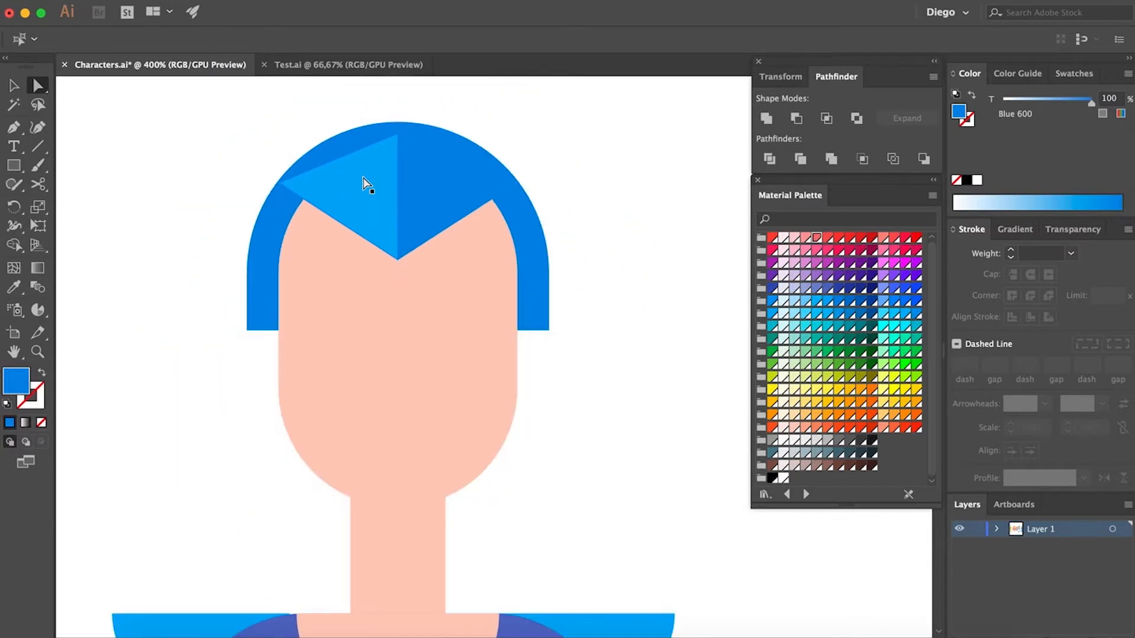
{"action": "scroll", "coordinate": [367, 184], "scroll_direction": "down", "scroll_amount": 1}
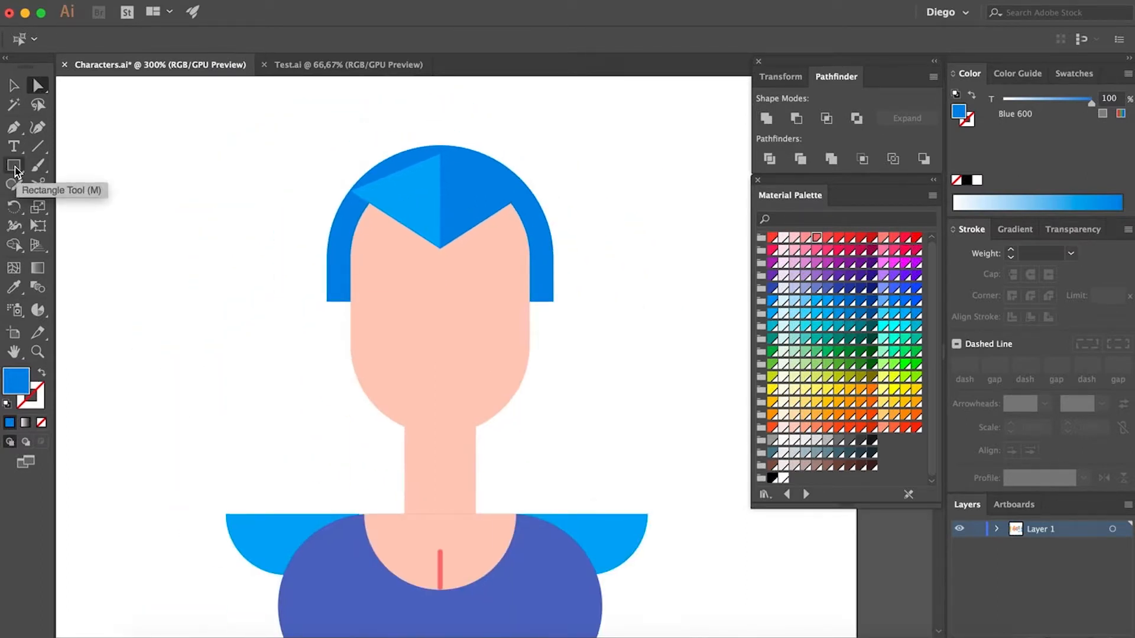
{"action": "left_click", "coordinate": [15, 168]}
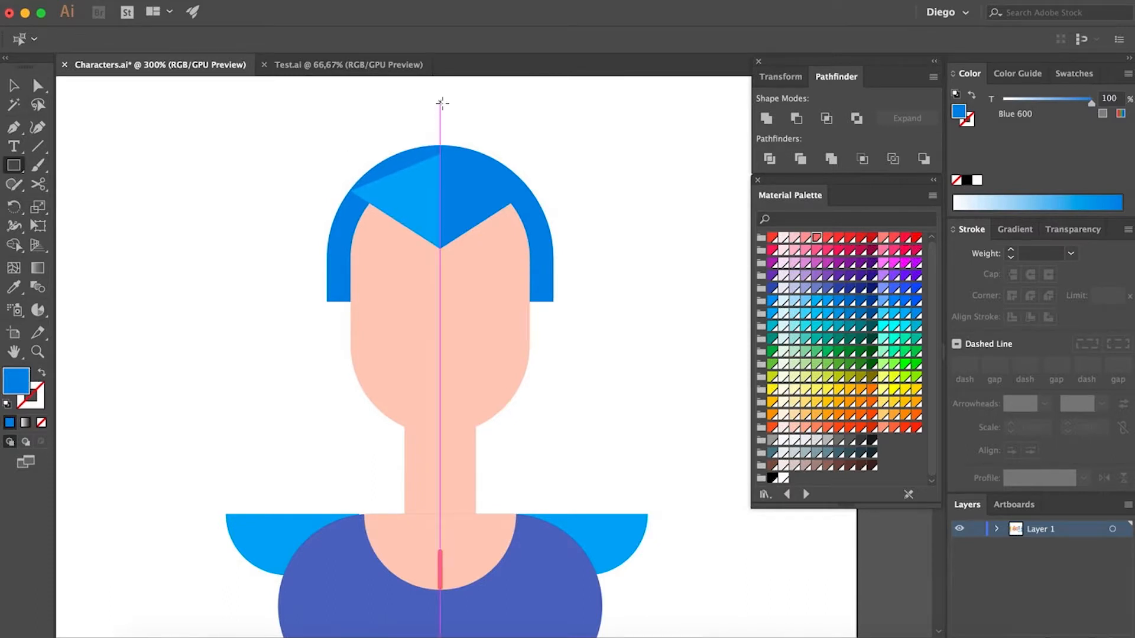
{"action": "left_click_drag", "start_coordinate": [440, 103], "coordinate": [296, 354]}
Intersect the rectangle with a copy of the blue hair shape to make a separate left hair half, keeping the full hair shape
{"action": "key", "text": "a"}
{"action": "left_click", "coordinate": [544, 265]}
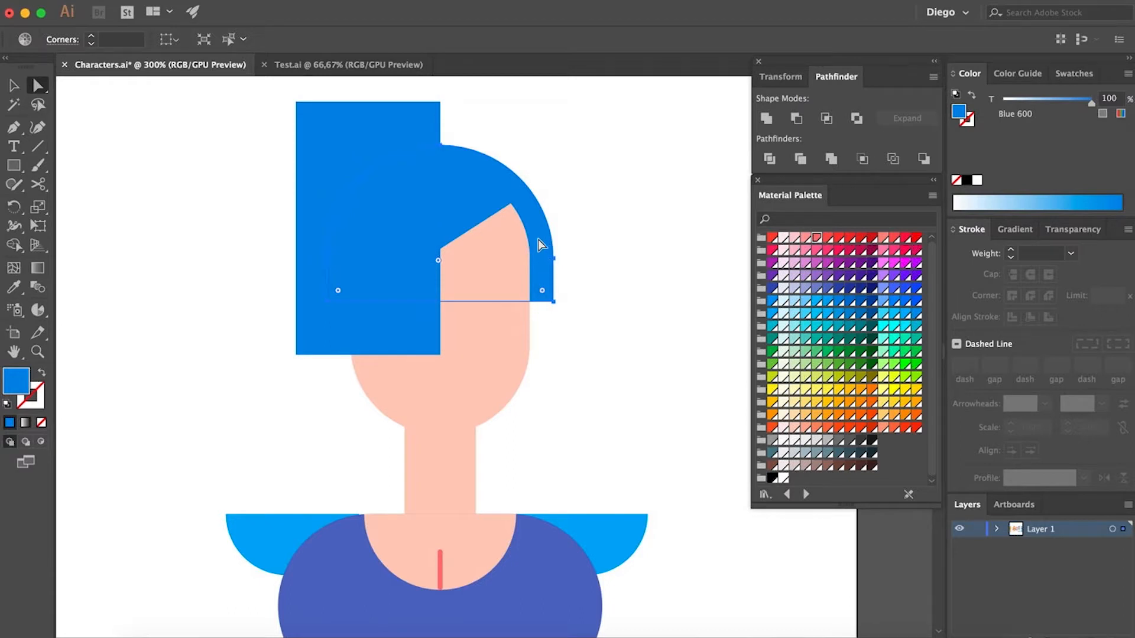
{"action": "key", "text": "v"}
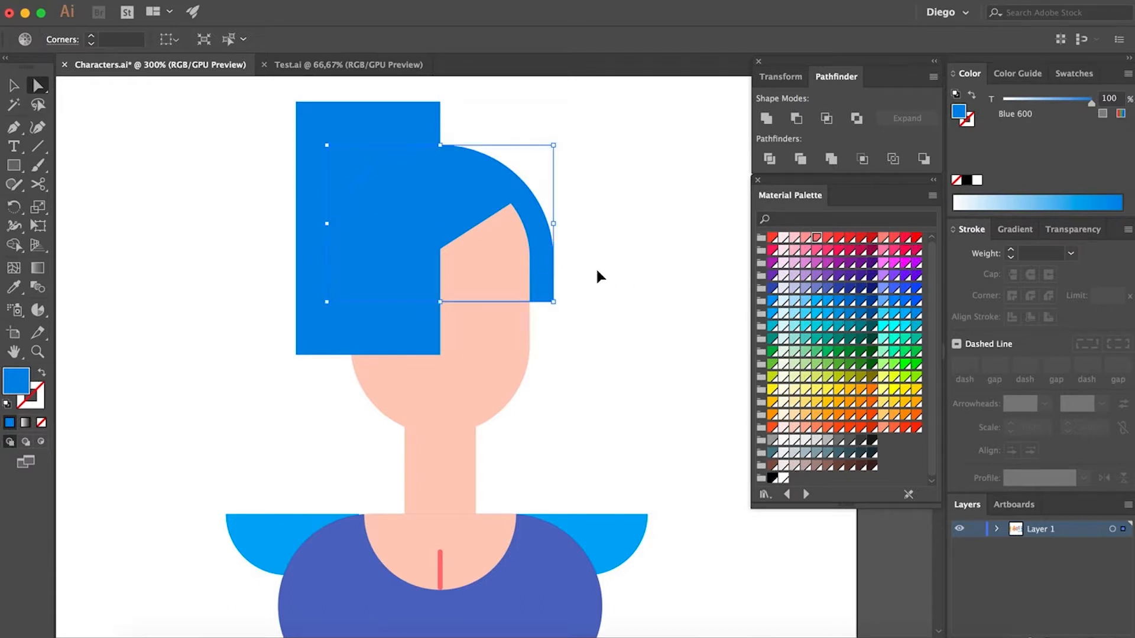
{"action": "key", "text": "a"}
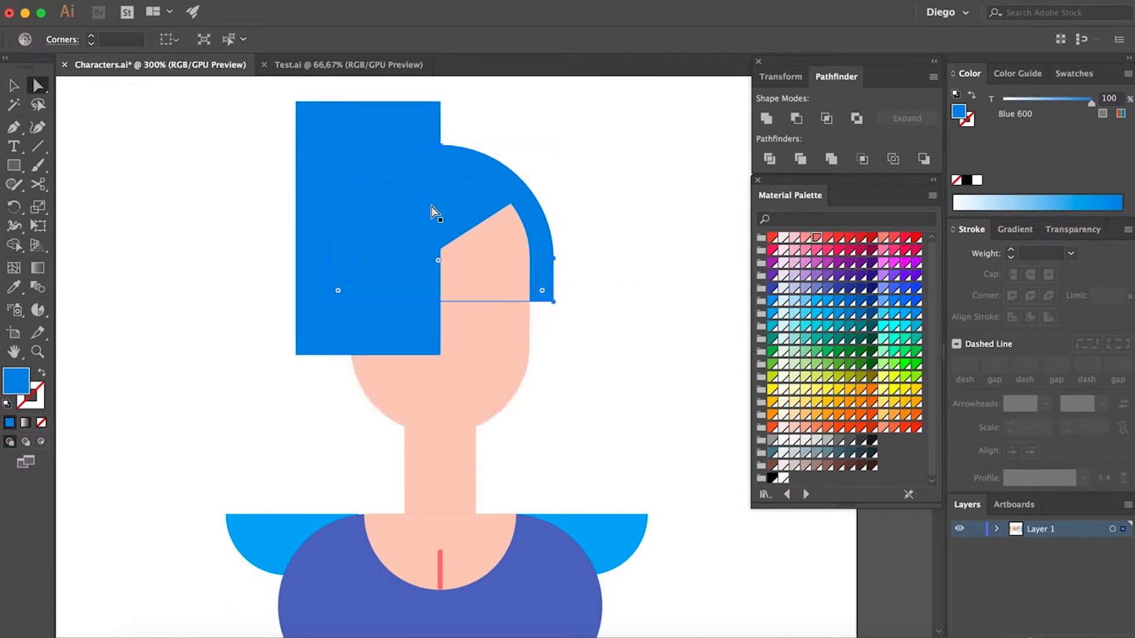
{"action": "left_click", "coordinate": [335, 137], "text": "shift"}
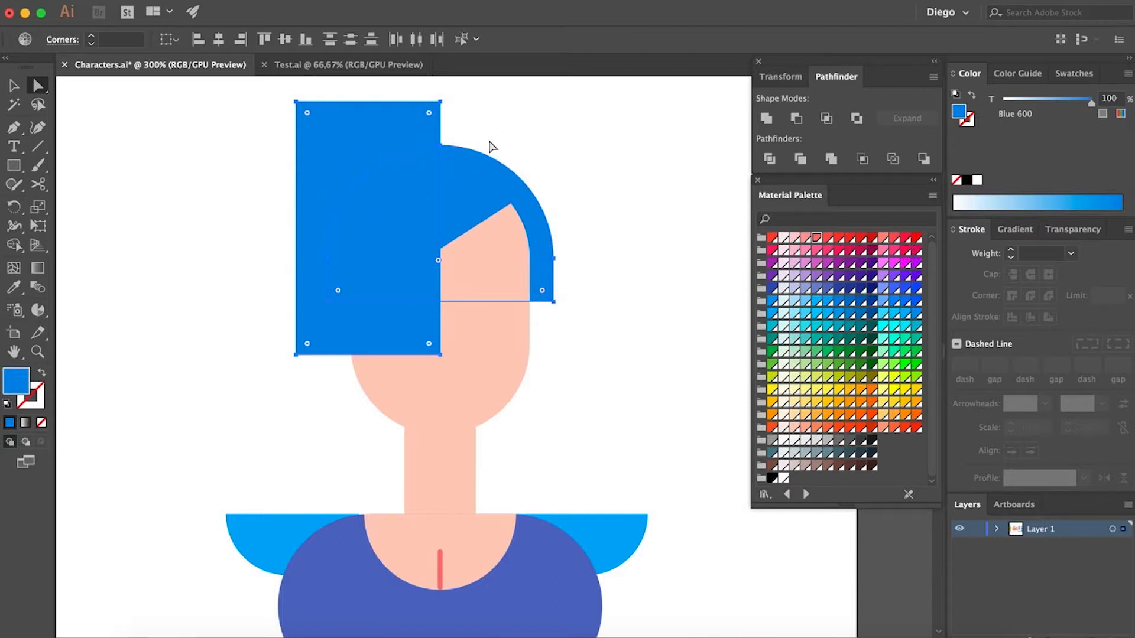
{"action": "left_click", "coordinate": [827, 118]}
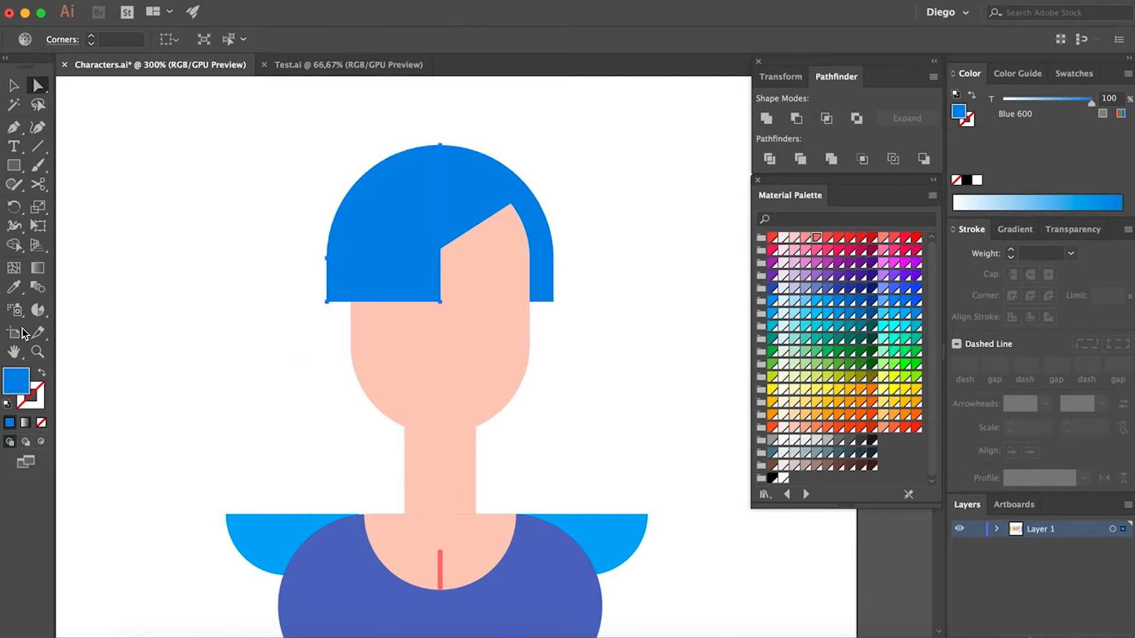
Fill the left hair half with Light Blue 500 - Primary sampled from the shoulder piece
{"action": "left_click", "coordinate": [10, 285]}
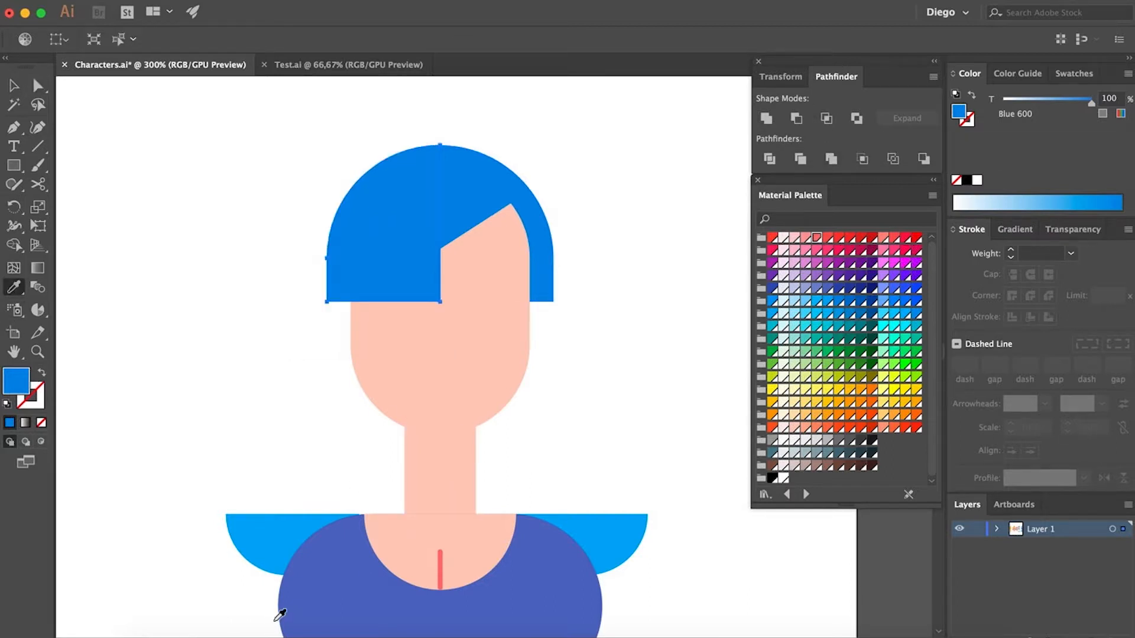
{"action": "left_click", "coordinate": [274, 540]}
{"action": "key", "text": "a"}
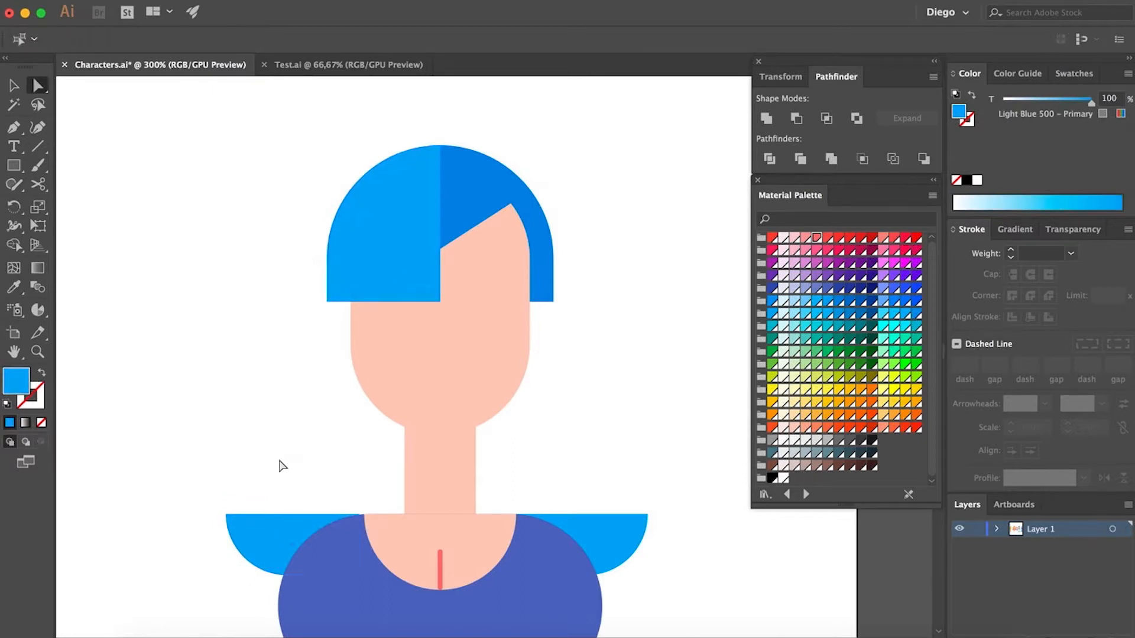
Arrange the light blue hair half behind the face and triangles but in front of the darker hair shape
{"action": "left_click", "coordinate": [400, 263]}
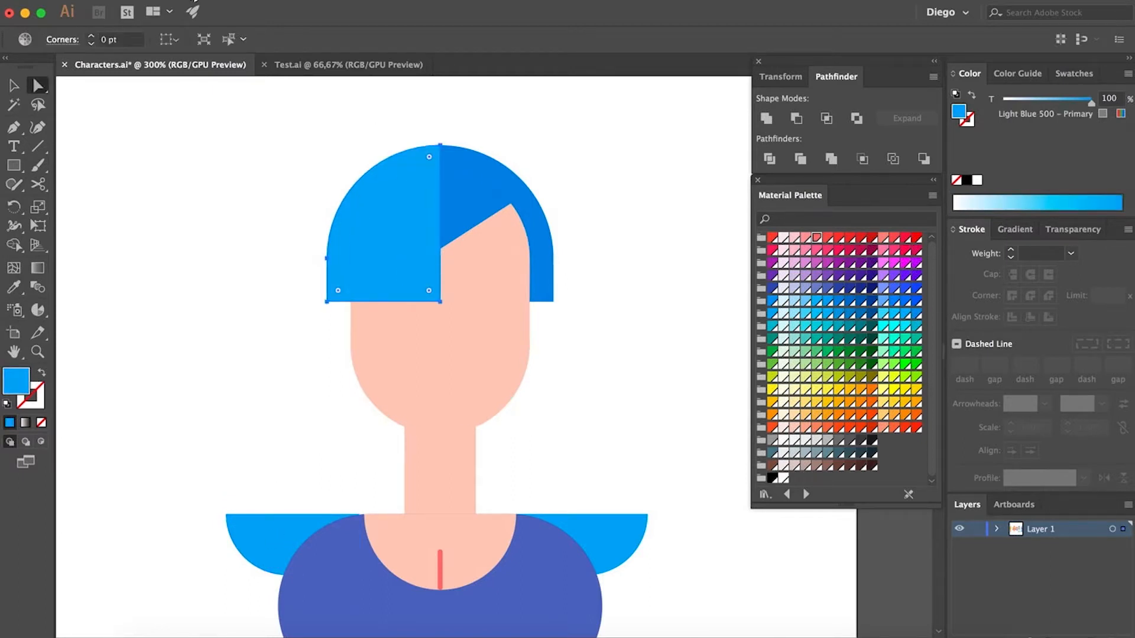
{"action": "left_click", "coordinate": [211, 2]}
{"action": "mouse_move", "coordinate": [302, 25]}
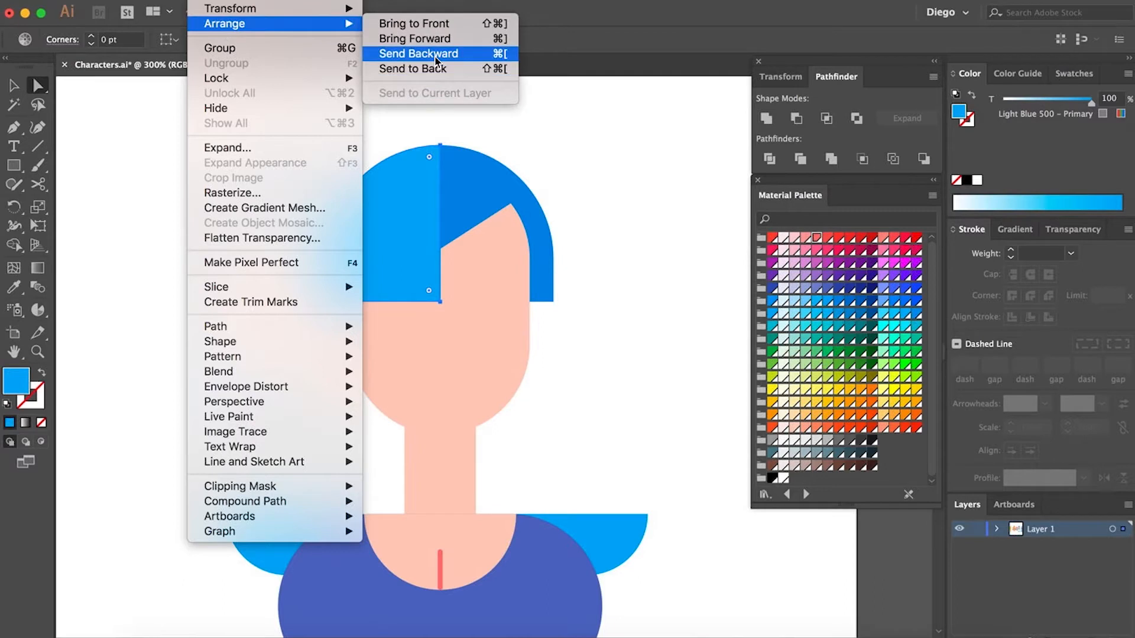
{"action": "left_click", "coordinate": [436, 59]}
{"action": "left_click", "coordinate": [227, 1]}
{"action": "mouse_move", "coordinate": [211, 27]}
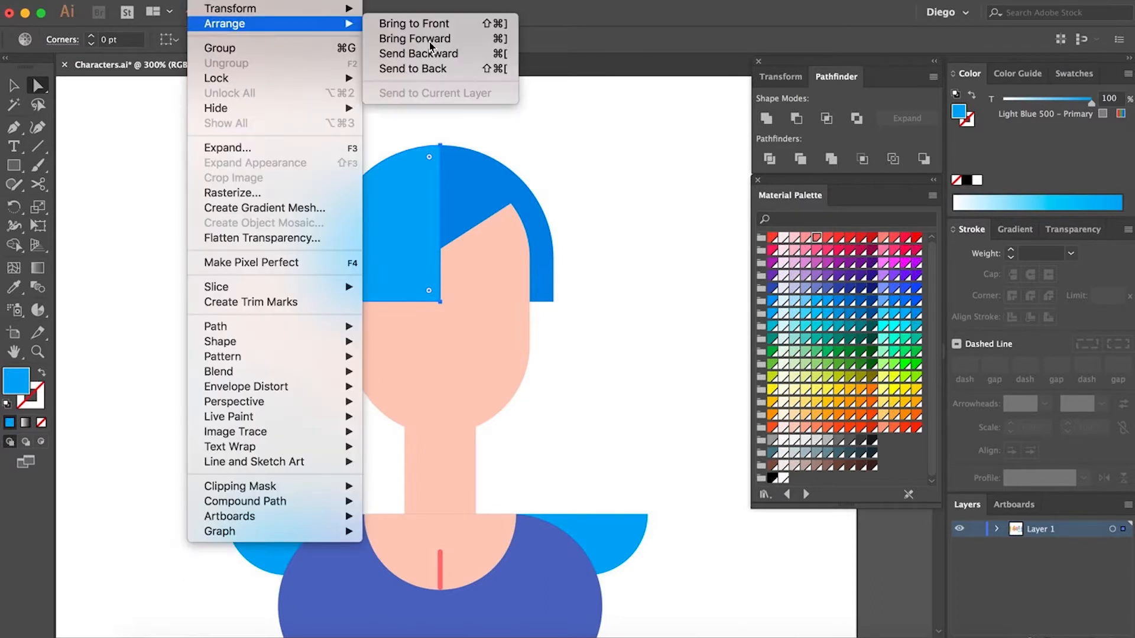
{"action": "left_click", "coordinate": [422, 64]}
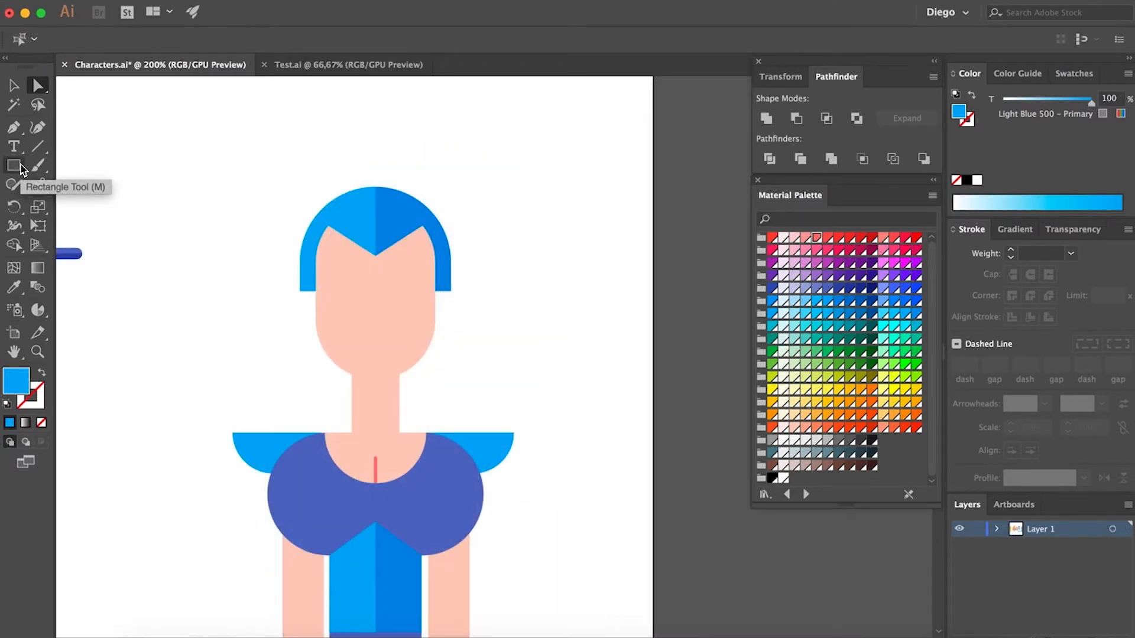
Draw a small upright light blue rectangle centred on the crown of the head, overlapping the hair
{"action": "left_click", "coordinate": [18, 168]}
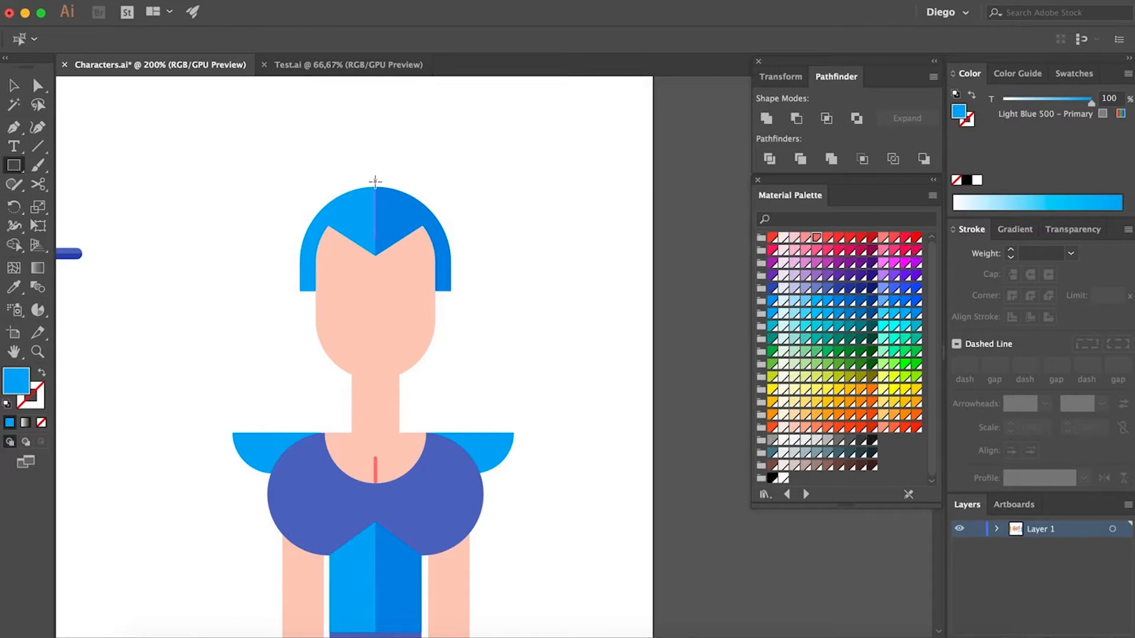
{"action": "scroll", "coordinate": [375, 182], "scroll_direction": "up", "scroll_amount": 1}
{"action": "left_click_drag", "start_coordinate": [376, 173], "coordinate": [359, 132]}
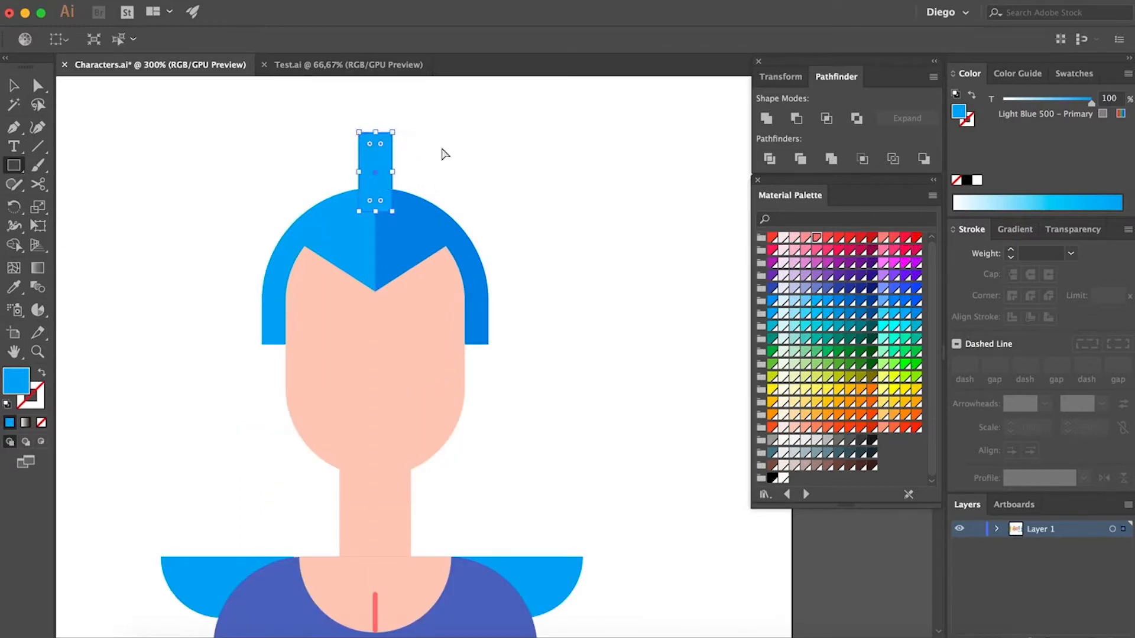
{"action": "key", "text": "a"}
{"action": "left_click", "coordinate": [443, 152]}
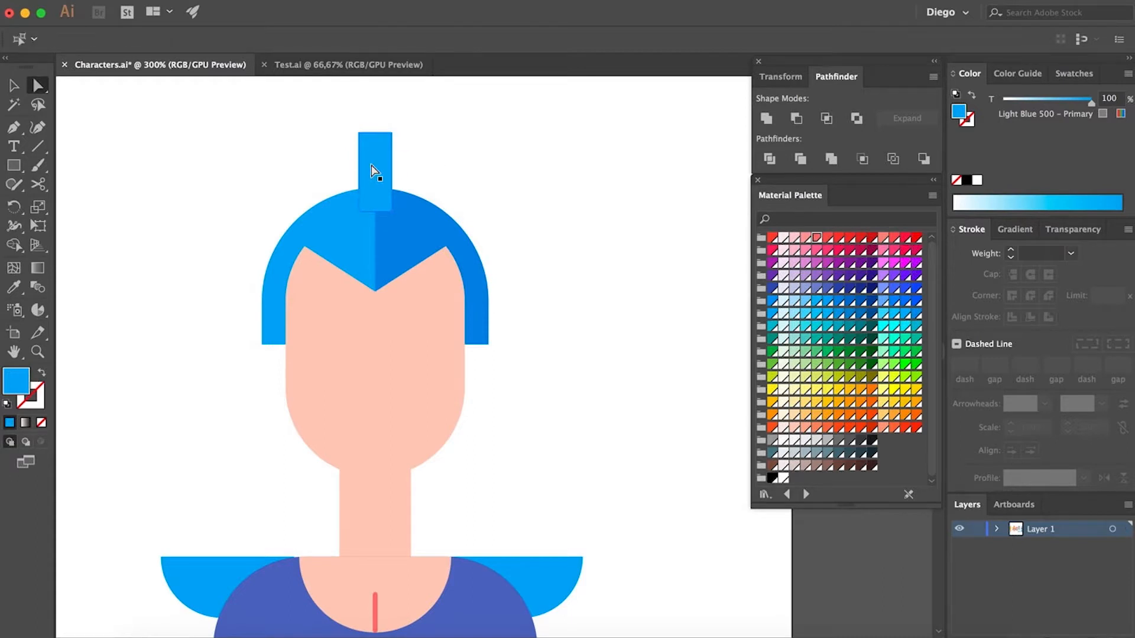
Send the small light blue rectangle on the crown to the back, behind the hair
{"action": "left_click", "coordinate": [370, 171]}
{"action": "left_click", "coordinate": [207, 0]}
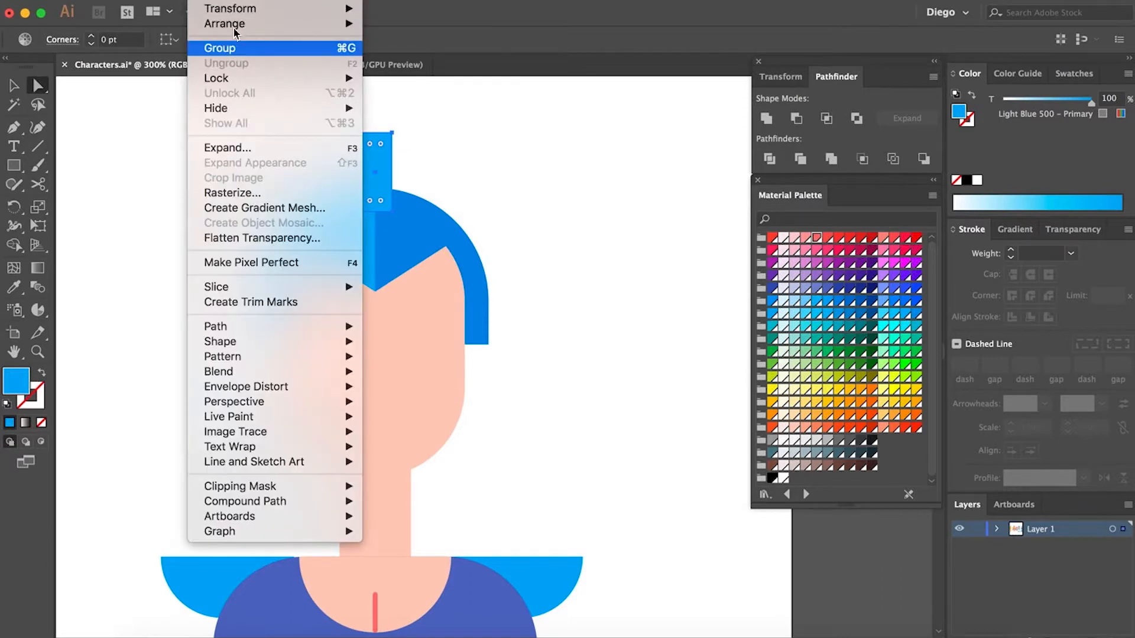
{"action": "mouse_move", "coordinate": [315, 26]}
{"action": "left_click", "coordinate": [442, 69]}
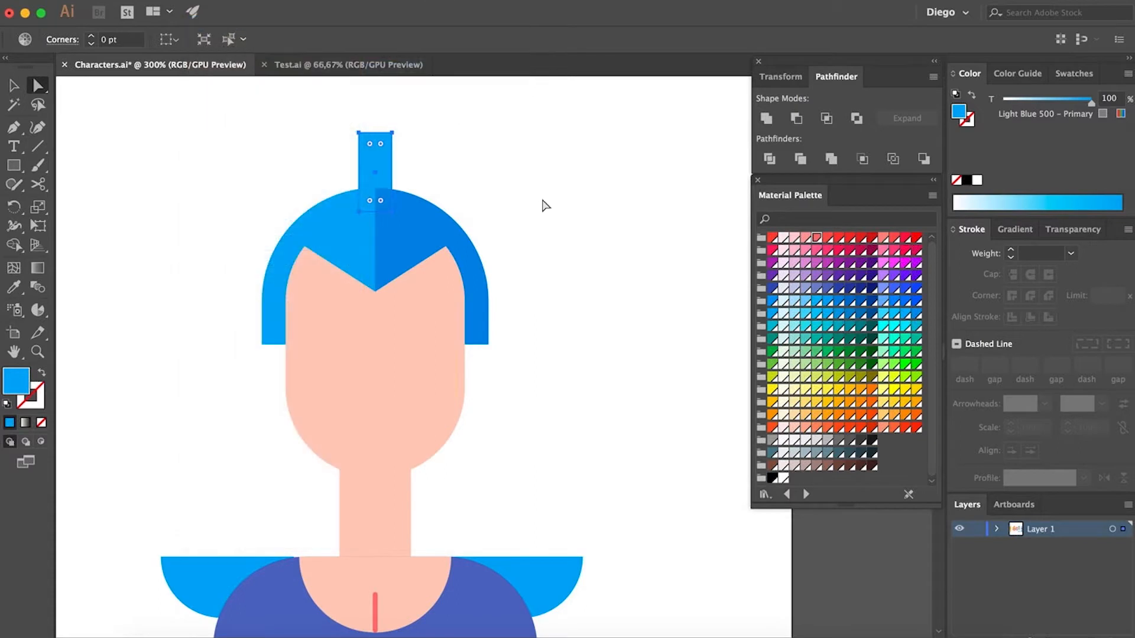
{"action": "left_click", "coordinate": [542, 202]}
Draw a thin, tall rectangle centred above the small blue rectangle, slightly overlapping its upper edge
{"action": "left_click_drag", "start_coordinate": [525, 166], "coordinate": [514, 281]}
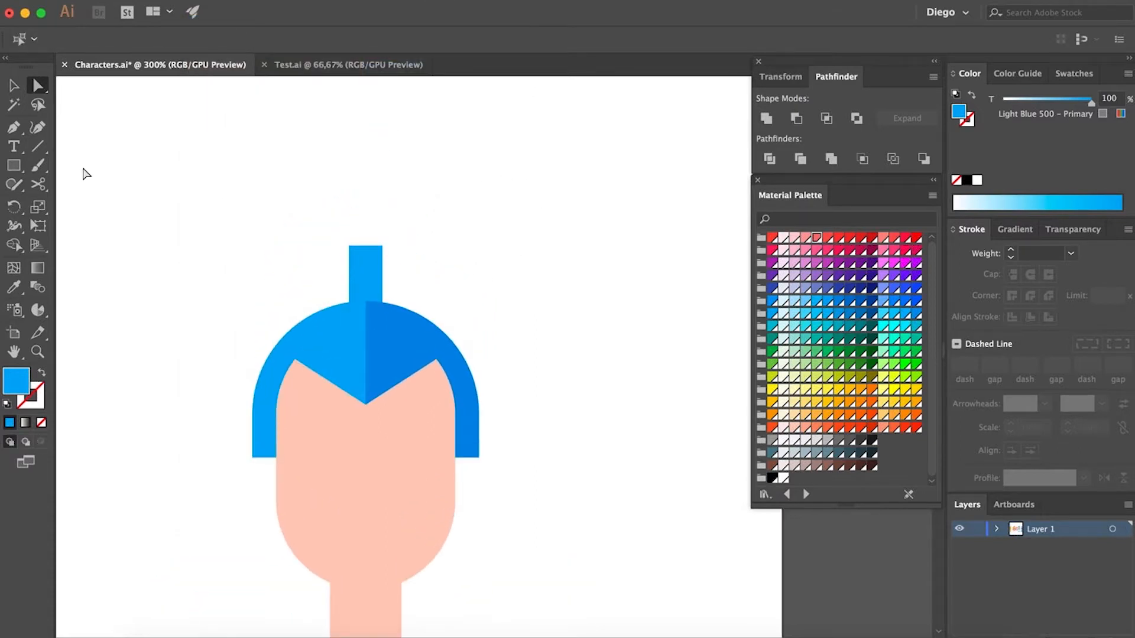
{"action": "left_click", "coordinate": [14, 165]}
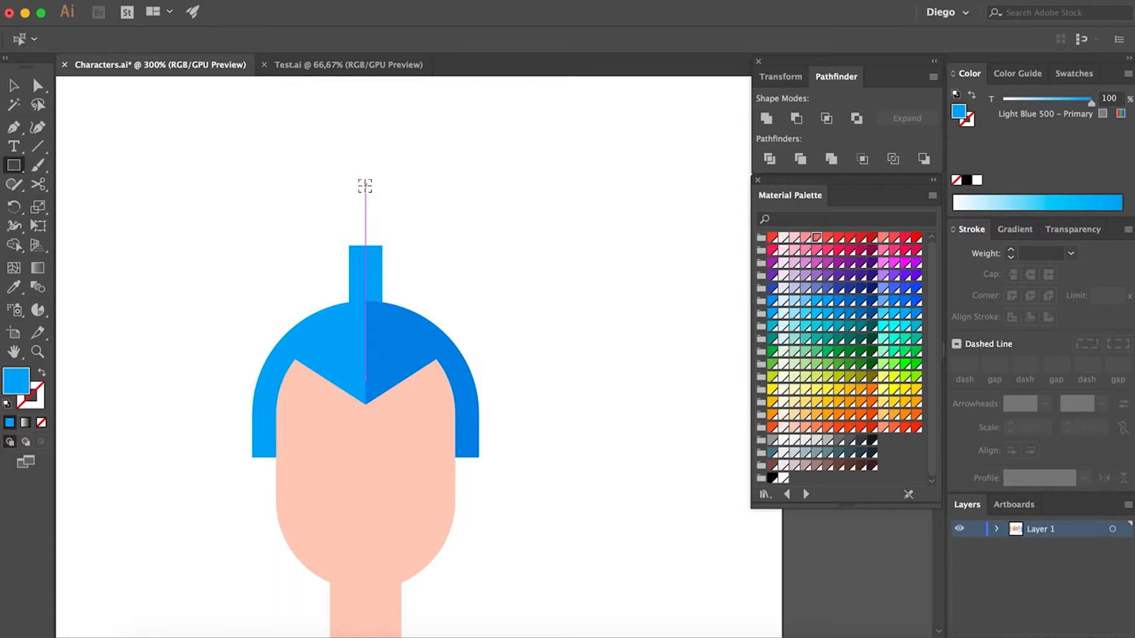
{"action": "left_click_drag", "start_coordinate": [365, 186], "coordinate": [359, 129]}
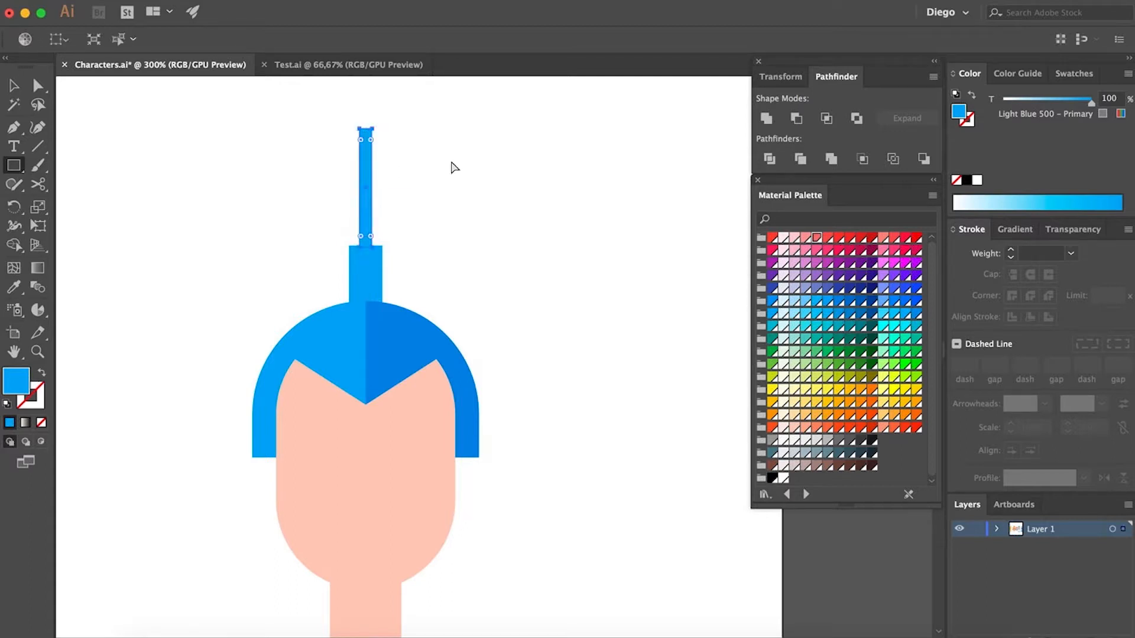
{"action": "key", "text": "a"}
{"action": "left_click", "coordinate": [400, 208]}
Fill the thin rectangle with Deep Orange 400 sampled from the red-haired woman's hair
{"action": "left_click", "coordinate": [369, 193]}
{"action": "scroll", "coordinate": [375, 183], "scroll_direction": "down", "scroll_amount": 2}
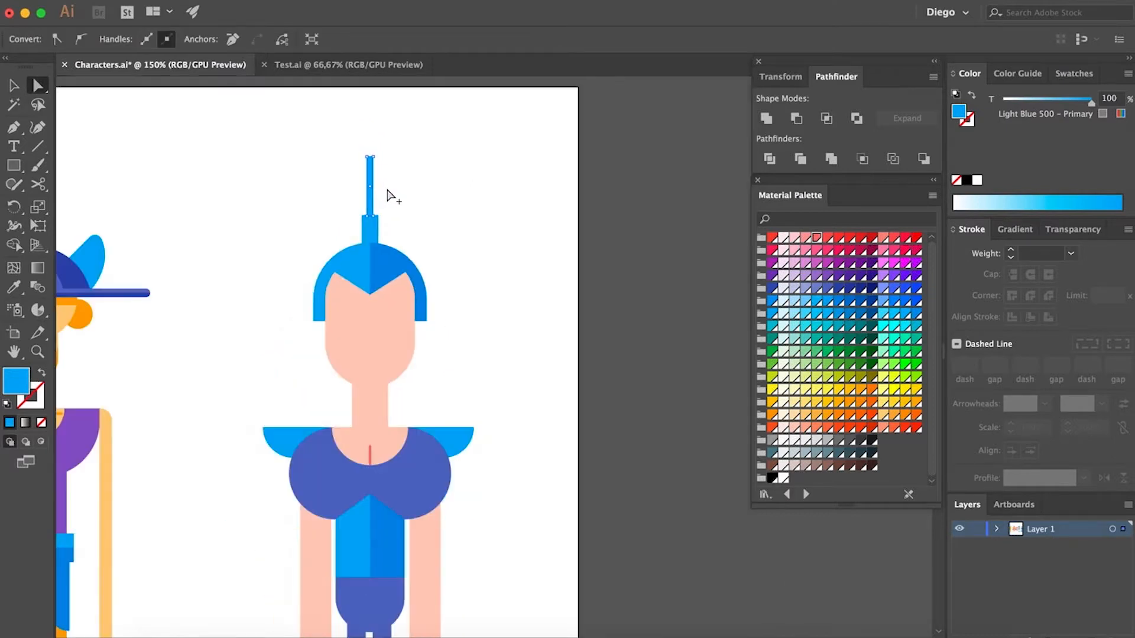
{"action": "left_click_drag", "start_coordinate": [271, 298], "coordinate": [441, 201]}
{"action": "scroll", "coordinate": [485, 165], "scroll_direction": "down", "scroll_amount": 1}
{"action": "left_click", "coordinate": [172, 209]}
{"action": "key", "text": "i"}
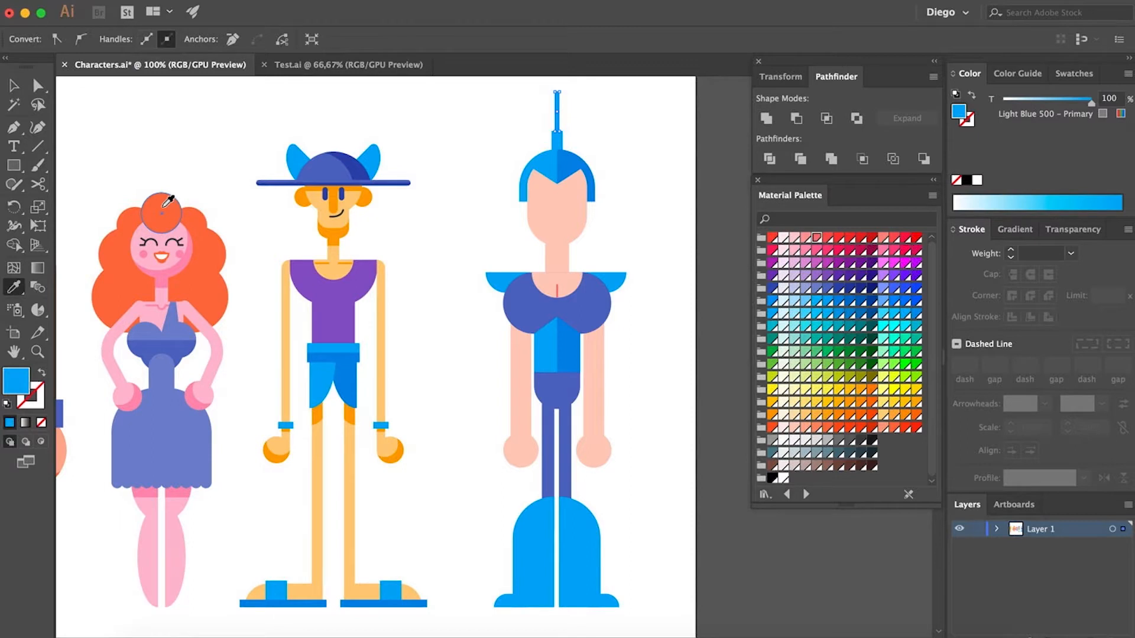
{"action": "left_click", "coordinate": [163, 208]}
{"action": "key", "text": "a"}
Send the thin orange bar to the back, behind the blue rectangle on the crown
{"action": "scroll", "coordinate": [558, 110], "scroll_direction": "up", "scroll_amount": 7}
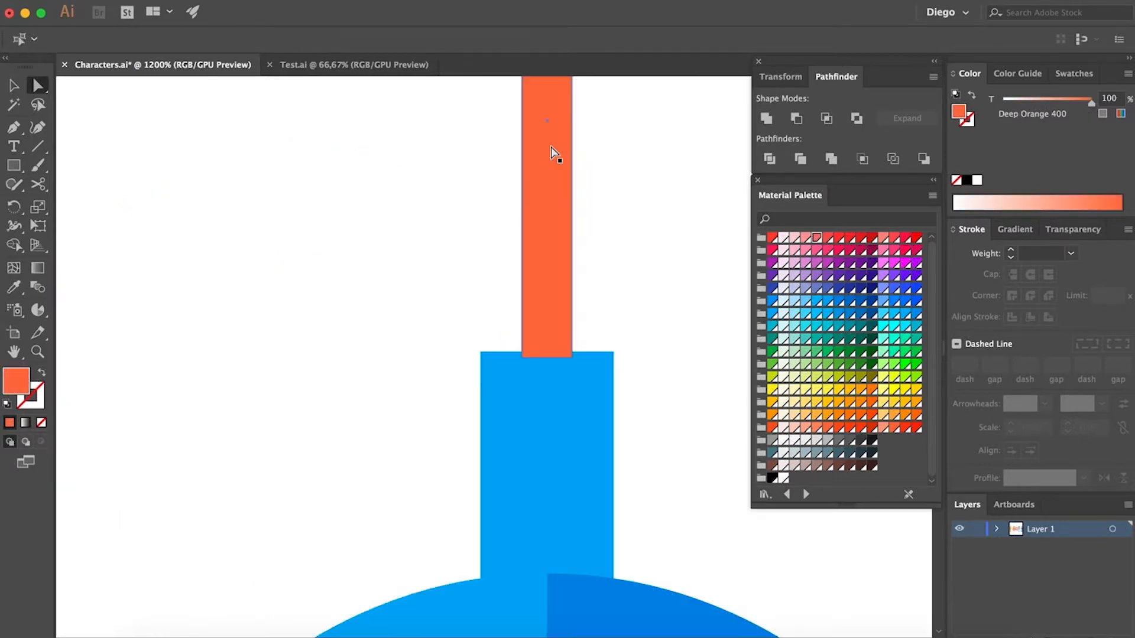
{"action": "scroll", "coordinate": [551, 147], "scroll_direction": "down", "scroll_amount": 2}
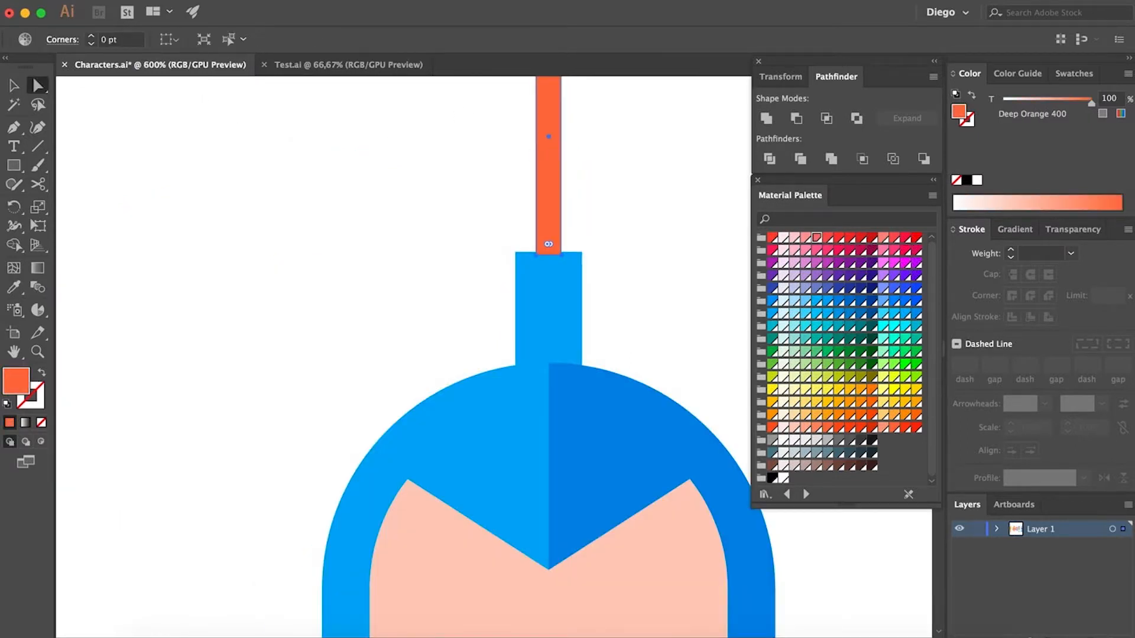
{"action": "left_click", "coordinate": [201, 2]}
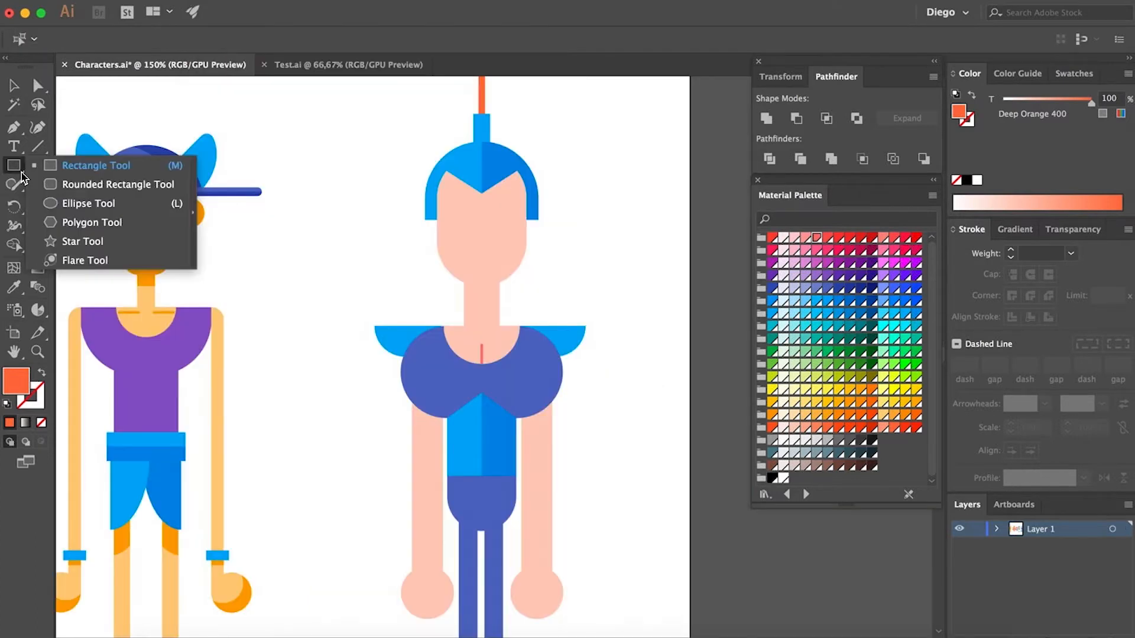
Draw a Deep Orange 400 circle over the left edge of the face, just below the end of the blue hair
{"action": "left_click", "coordinate": [88, 203]}
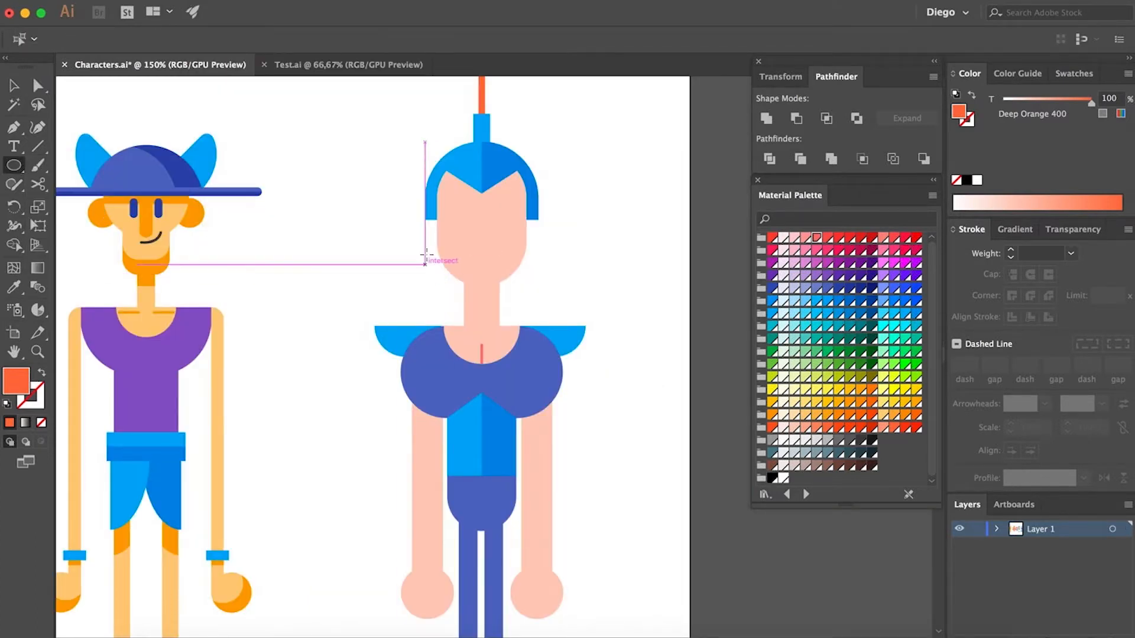
{"action": "scroll", "coordinate": [436, 256], "scroll_direction": "down", "scroll_amount": 2}
{"action": "scroll", "coordinate": [236, 278], "scroll_direction": "left", "scroll_amount": 2}
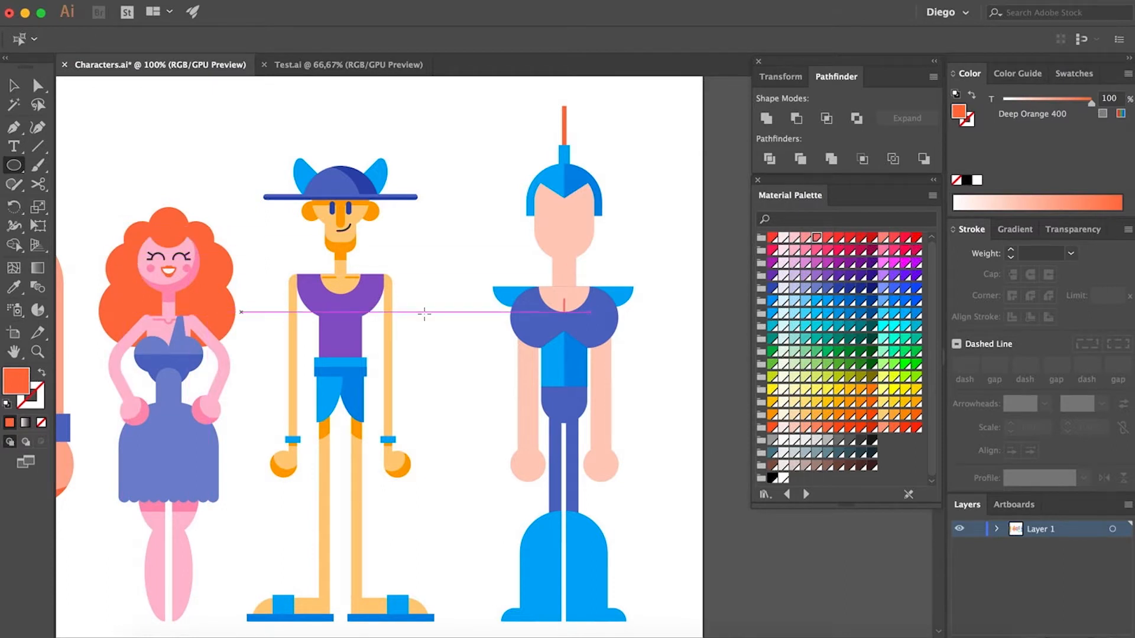
{"action": "scroll", "coordinate": [599, 229], "scroll_direction": "up", "scroll_amount": 2}
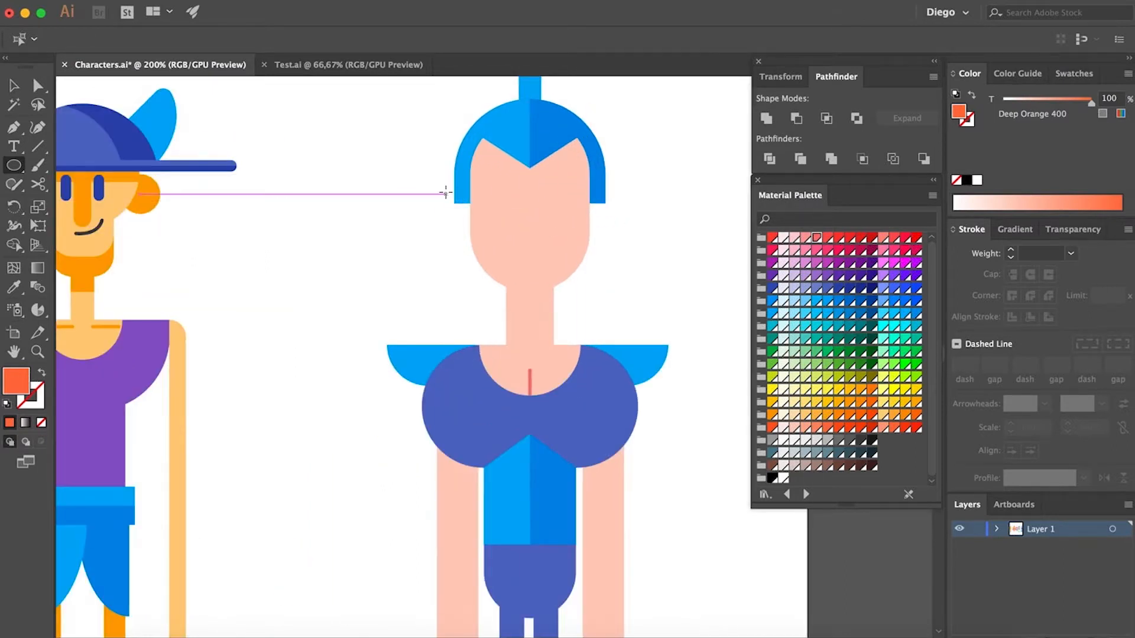
{"action": "left_click_drag", "start_coordinate": [440, 193], "coordinate": [501, 268]}
{"action": "key", "text": "a"}
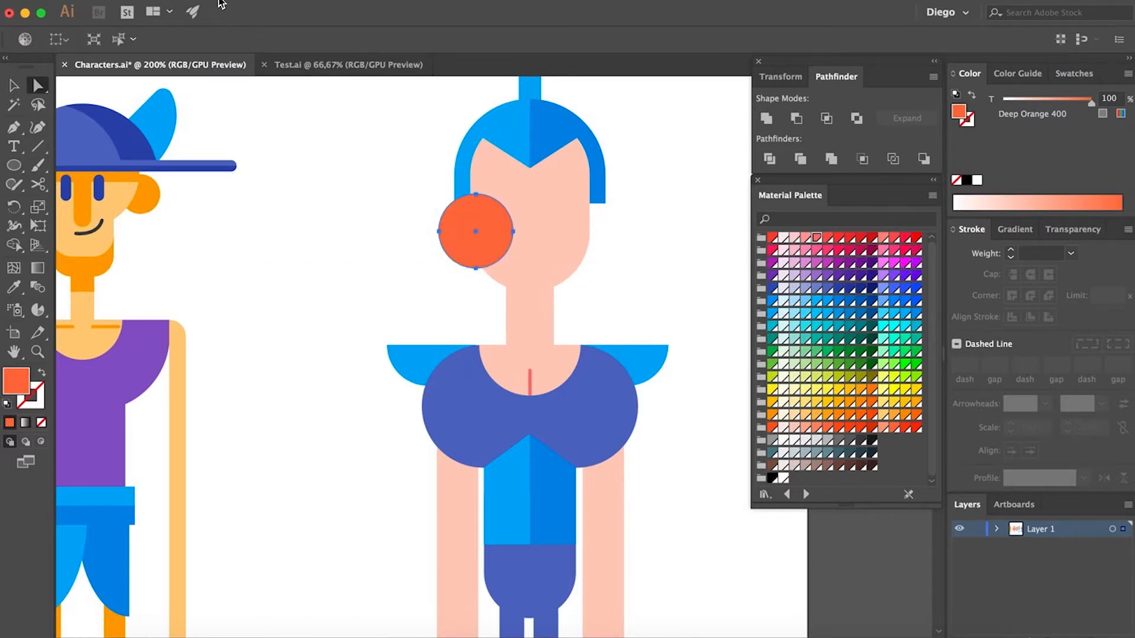
Send the orange circle to the back, behind the face and the blue hair
{"action": "left_click", "coordinate": [220, 2]}
{"action": "mouse_move", "coordinate": [213, 23]}
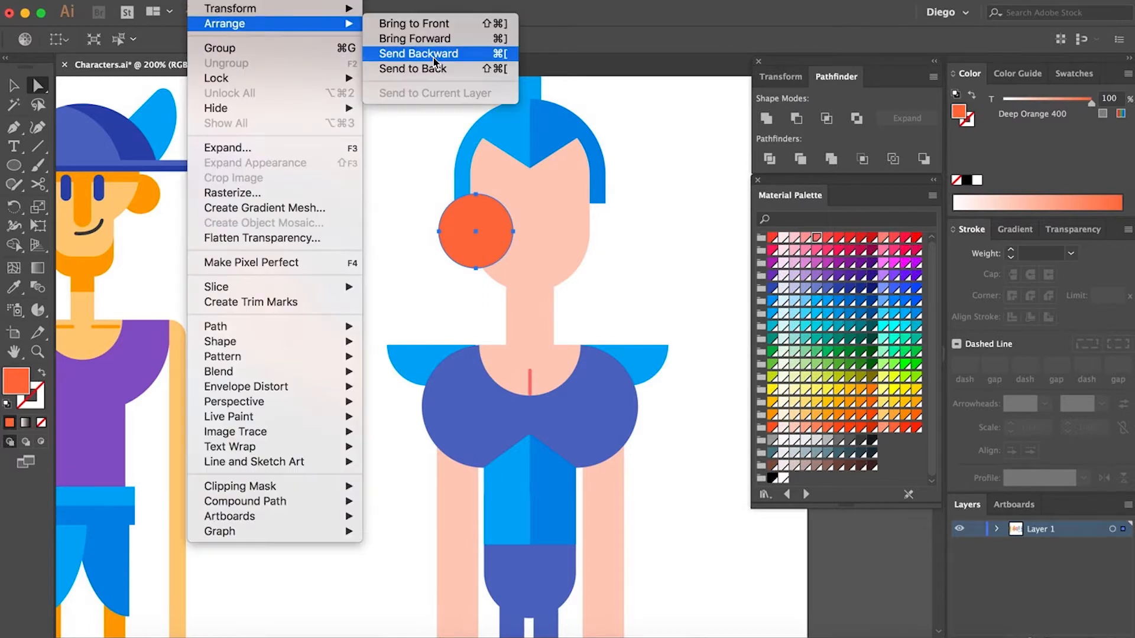
{"action": "left_click", "coordinate": [414, 69]}
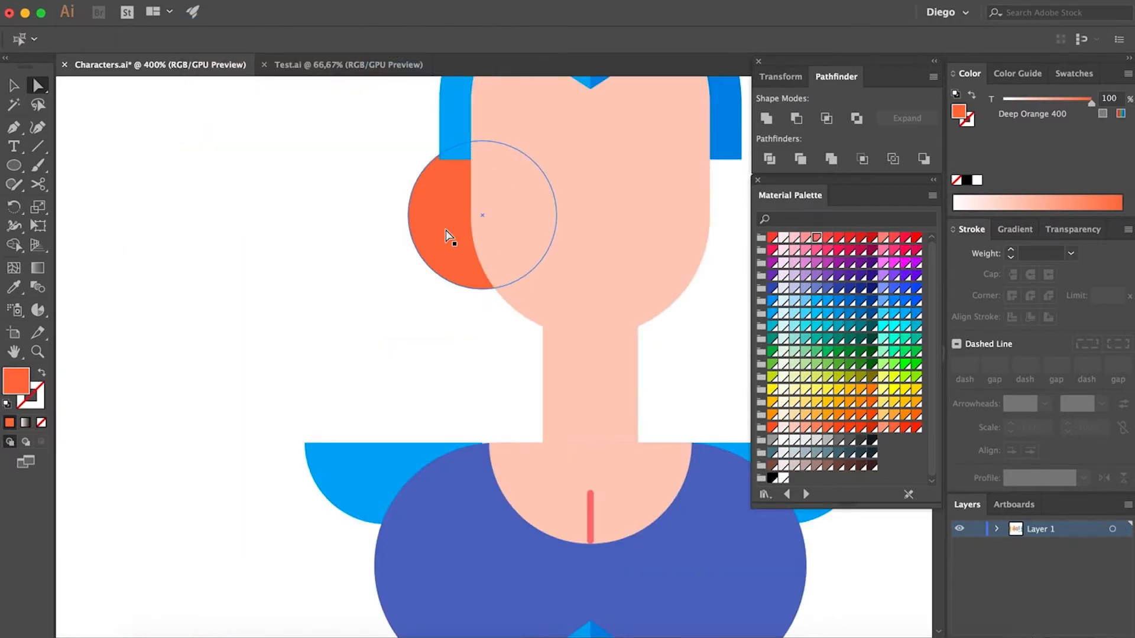
Duplicate the orange circle twice straight down beside the neck, overlapping the copies into a lock of curls
{"action": "key", "text": "ctrl+minus"}
{"action": "left_click_drag", "start_coordinate": [406, 270], "coordinate": [402, 334]}
{"action": "left_click", "coordinate": [328, 332]}
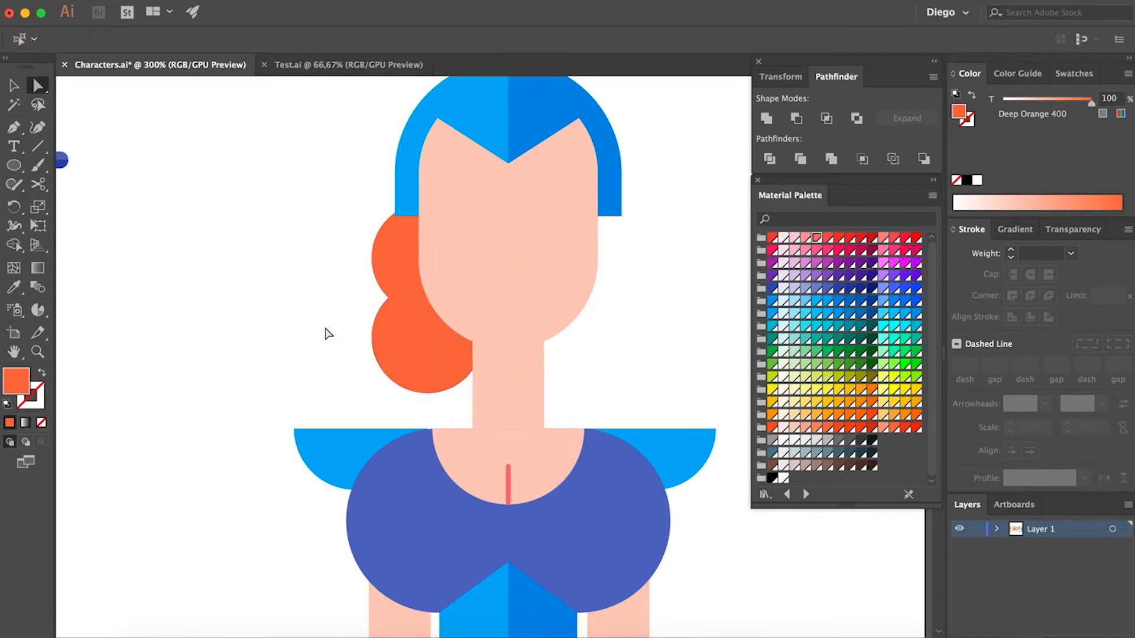
{"action": "left_click", "coordinate": [441, 357]}
{"action": "left_click_drag", "start_coordinate": [452, 357], "coordinate": [450, 432]}
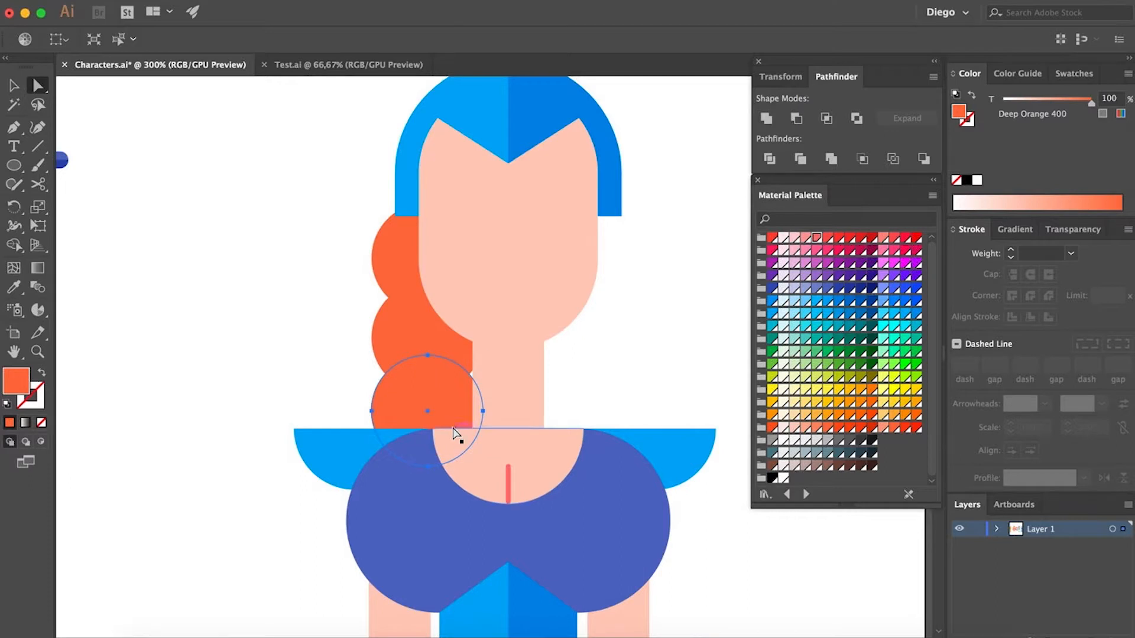
Enlarge the lowest orange circle of the curls evenly from its centre so it is wider than the ones above
{"action": "key", "text": "v"}
{"action": "mouse_move", "coordinate": [485, 466]}
{"action": "left_mouse_down"}
{"action": "mouse_move", "coordinate": [507, 503]}
{"action": "mouse_move", "coordinate": [498, 480]}
{"action": "left_mouse_up"}
{"action": "key", "text": "a"}
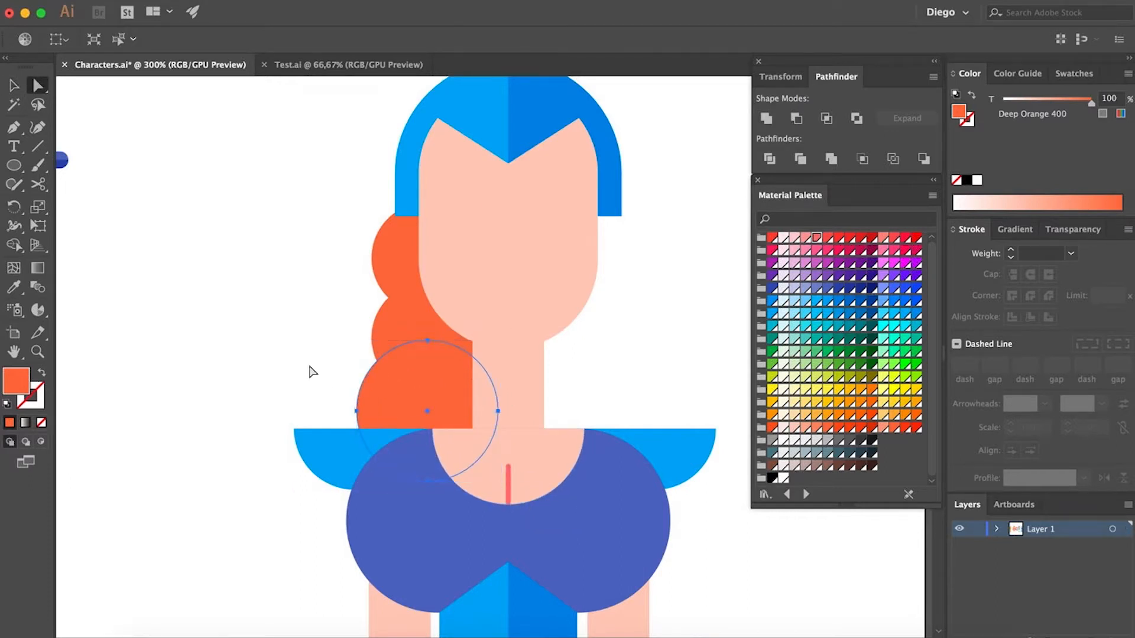
{"action": "left_click", "coordinate": [309, 372]}
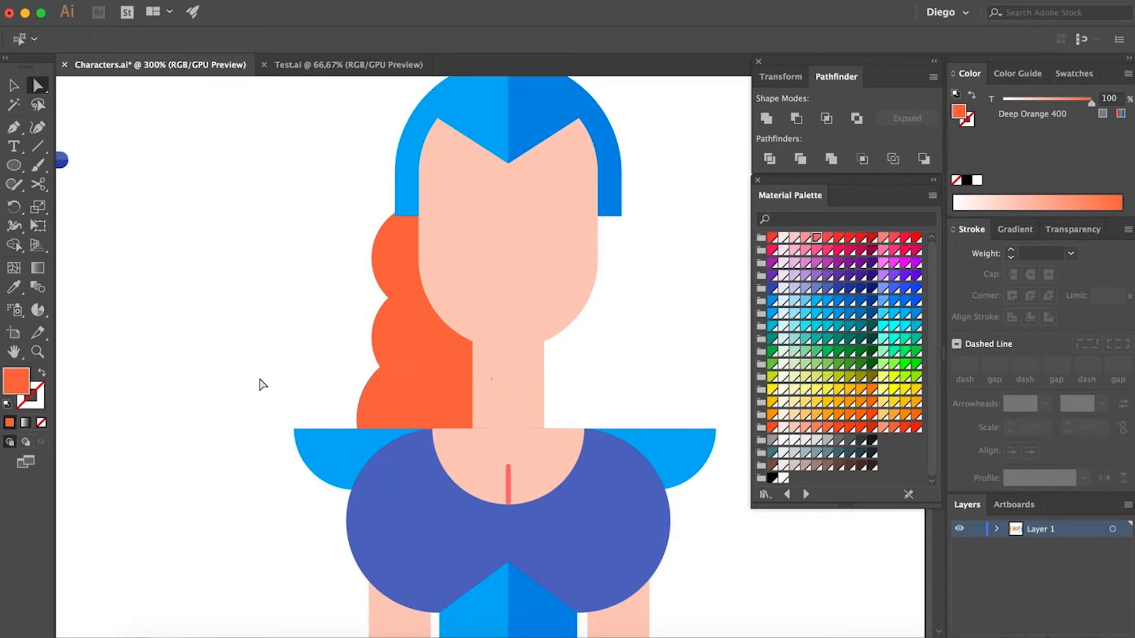
Unite the three overlapping orange circles beside the neck into a single curl shape
{"action": "scroll", "coordinate": [262, 384], "scroll_direction": "down", "scroll_amount": 2}
{"action": "left_click_drag", "start_coordinate": [297, 361], "coordinate": [363, 347]}
{"action": "left_click", "coordinate": [432, 380]}
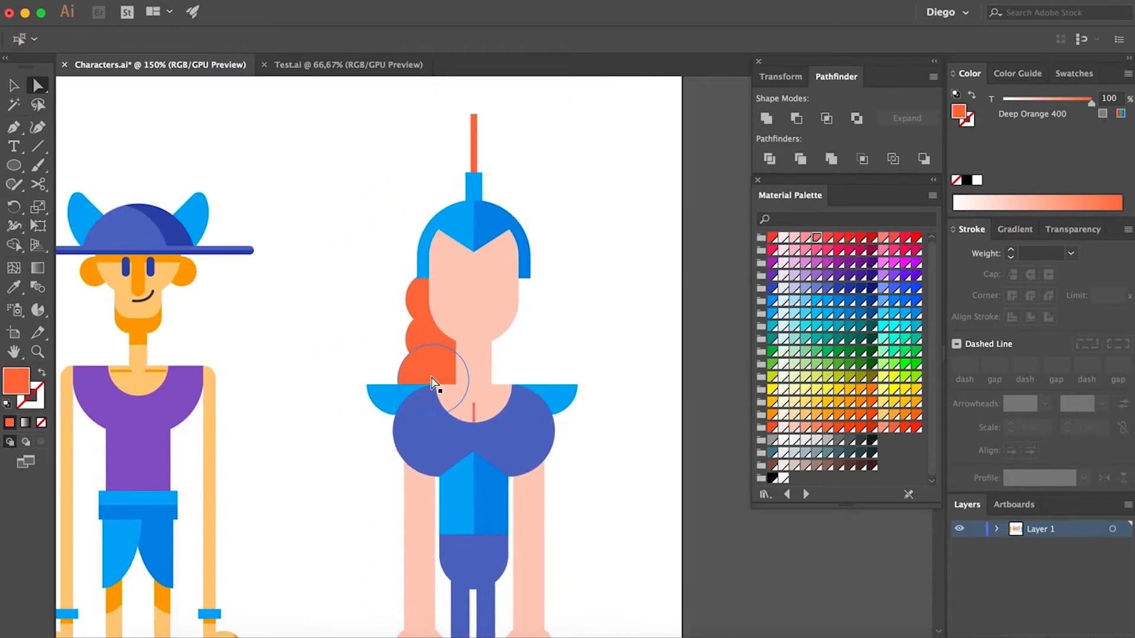
{"action": "left_click", "coordinate": [426, 328], "text": "shift"}
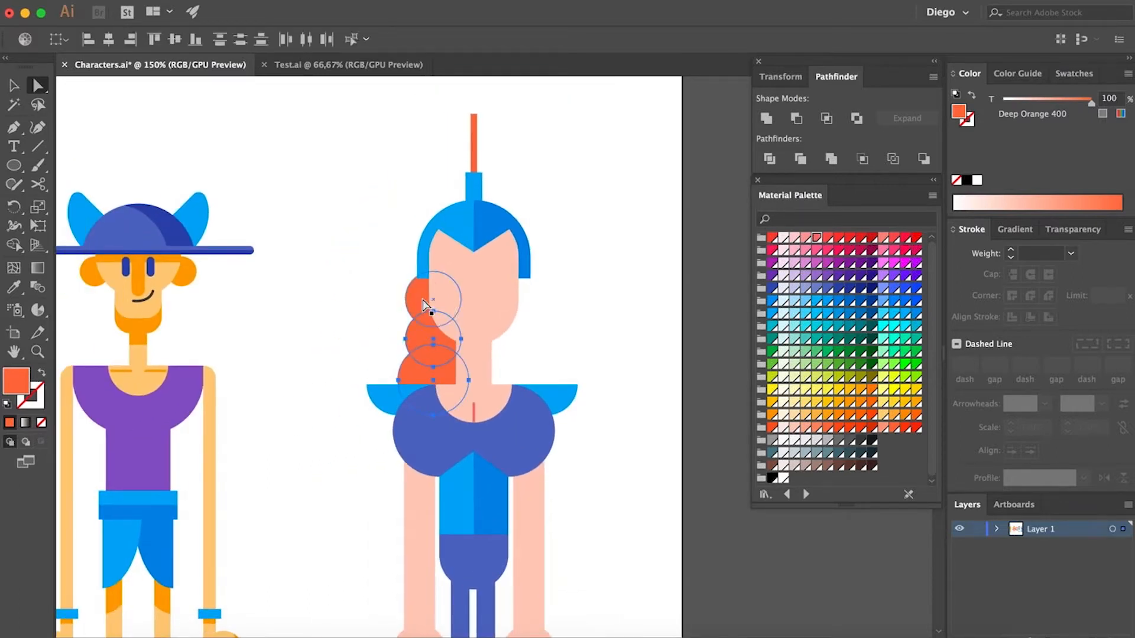
{"action": "left_click", "coordinate": [766, 118]}
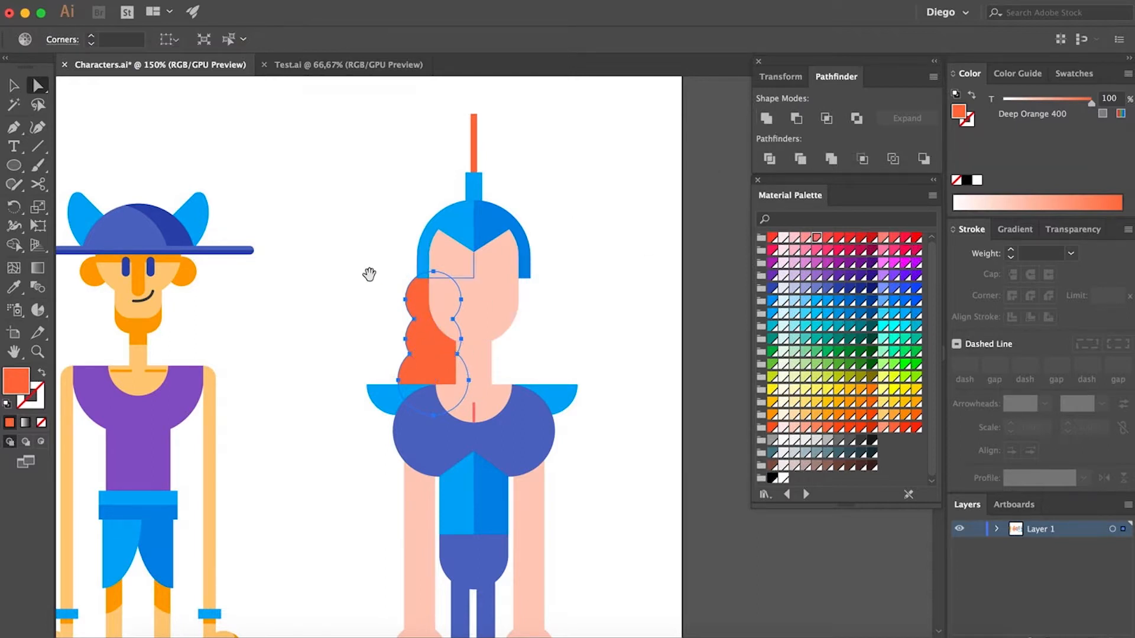
Recolour the united curls Deep Purple 400 by sampling the neighbouring man's shirt
{"action": "left_click_drag", "start_coordinate": [369, 274], "coordinate": [466, 251]}
{"action": "key", "text": "i"}
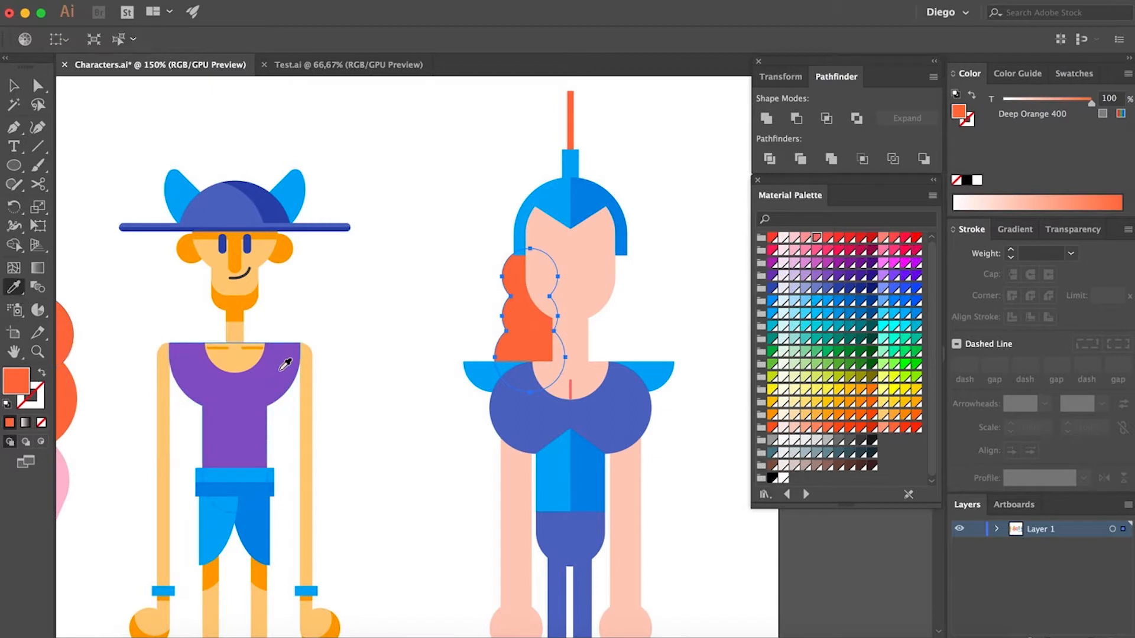
{"action": "left_click", "coordinate": [286, 364]}
{"action": "key", "text": "a"}
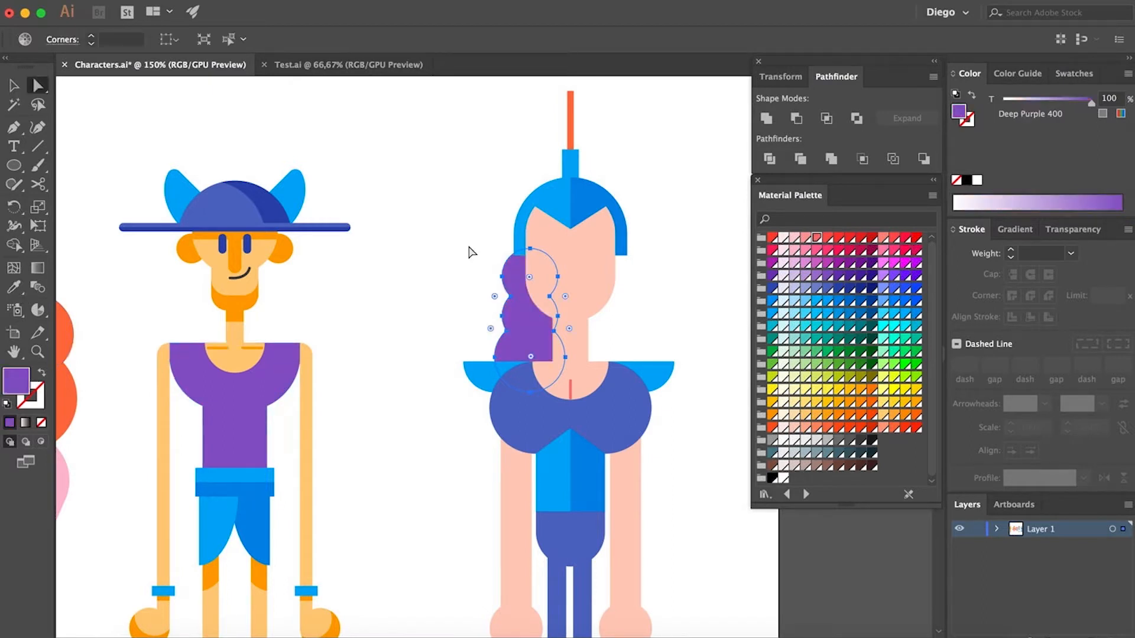
{"action": "left_click", "coordinate": [469, 289]}
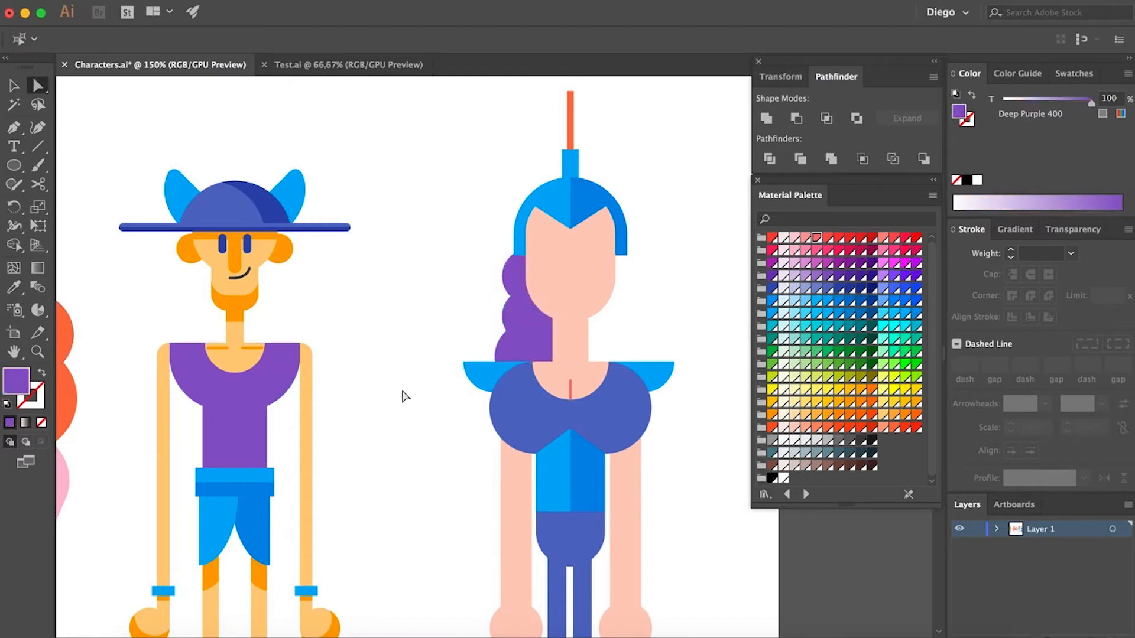
Recolour the indigo bodice and hip shape Indigo 600 by sampling the dark side of the man's hat
{"action": "left_click", "coordinate": [514, 426]}
{"action": "key", "text": "i"}
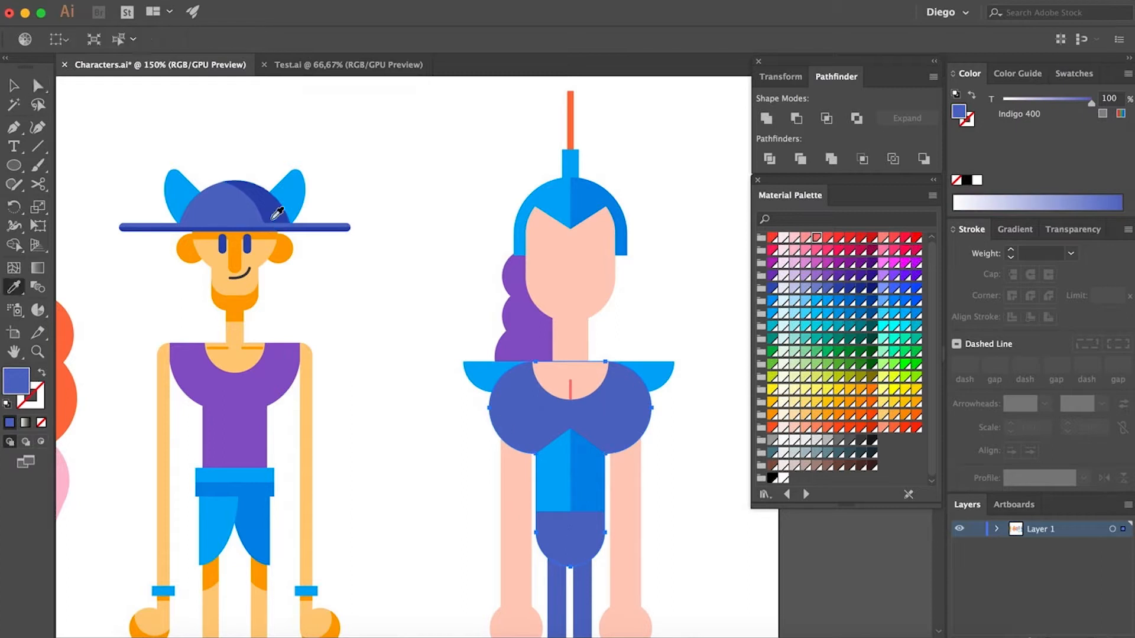
{"action": "left_click", "coordinate": [272, 221]}
{"action": "key", "text": "a"}
{"action": "left_click", "coordinate": [405, 476]}
Recolour both legs Indigo 600 by sampling the hip shape of the costume
{"action": "scroll", "coordinate": [354, 384], "scroll_direction": "down", "scroll_amount": 6}
{"action": "scroll", "coordinate": [355, 384], "scroll_direction": "right", "scroll_amount": 3}
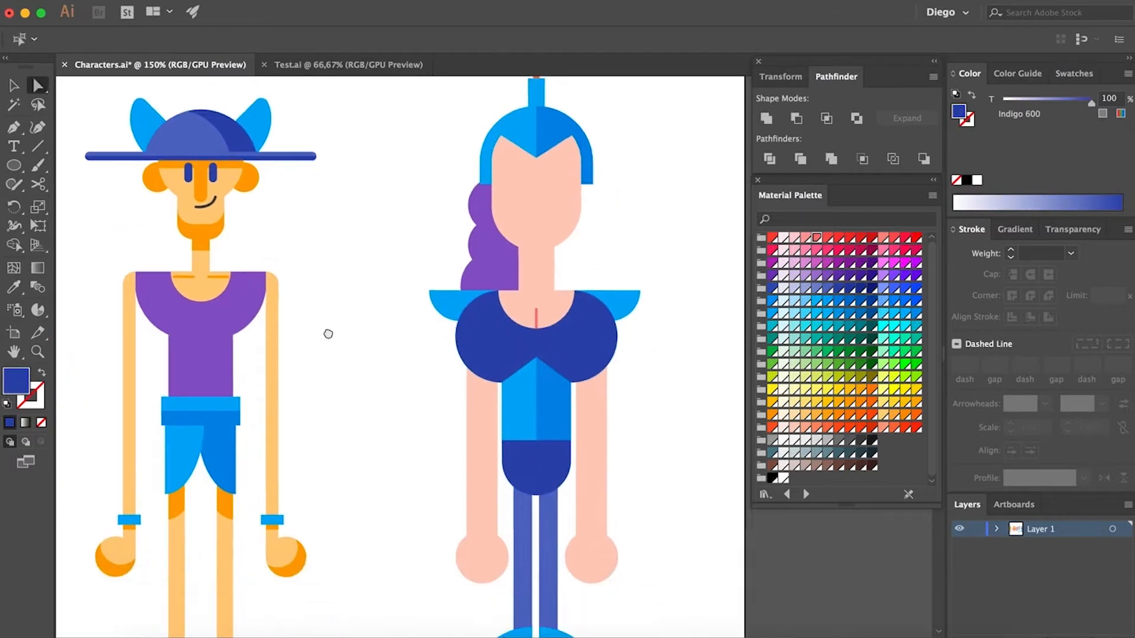
{"action": "left_click", "coordinate": [461, 452]}
{"action": "left_click", "coordinate": [485, 428], "text": "shift"}
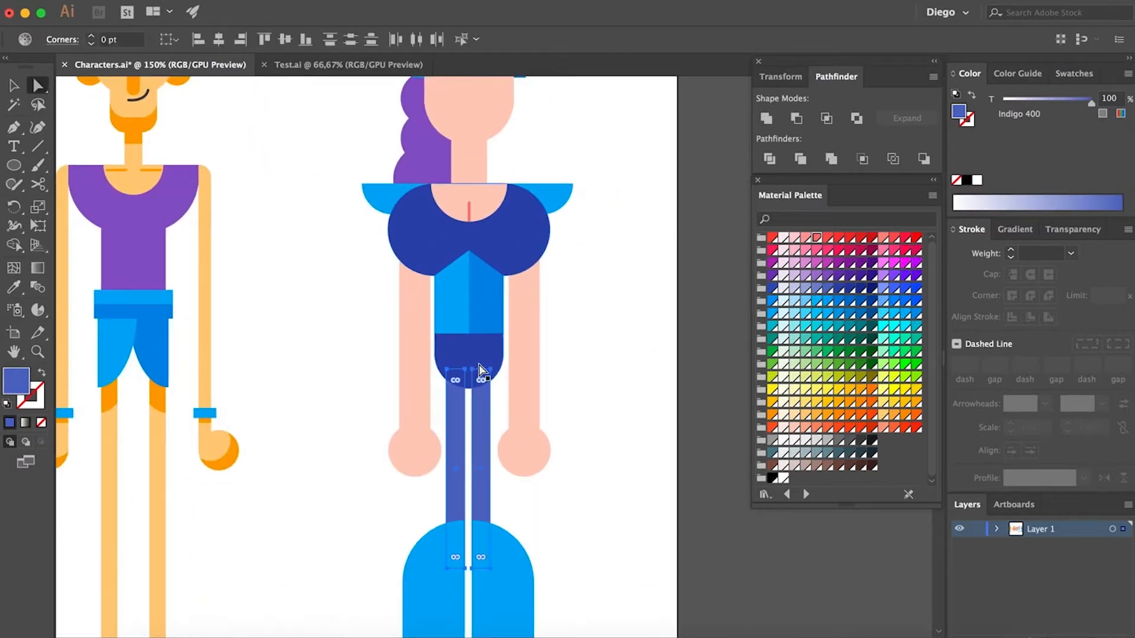
{"action": "key", "text": "i"}
{"action": "left_click", "coordinate": [480, 365]}
{"action": "key", "text": "a"}
{"action": "left_click", "coordinate": [618, 317]}
Duplicate the purple curls horizontally about 66 pt to the opposite side of the neck
{"action": "scroll", "coordinate": [627, 307], "scroll_direction": "up", "scroll_amount": 5}
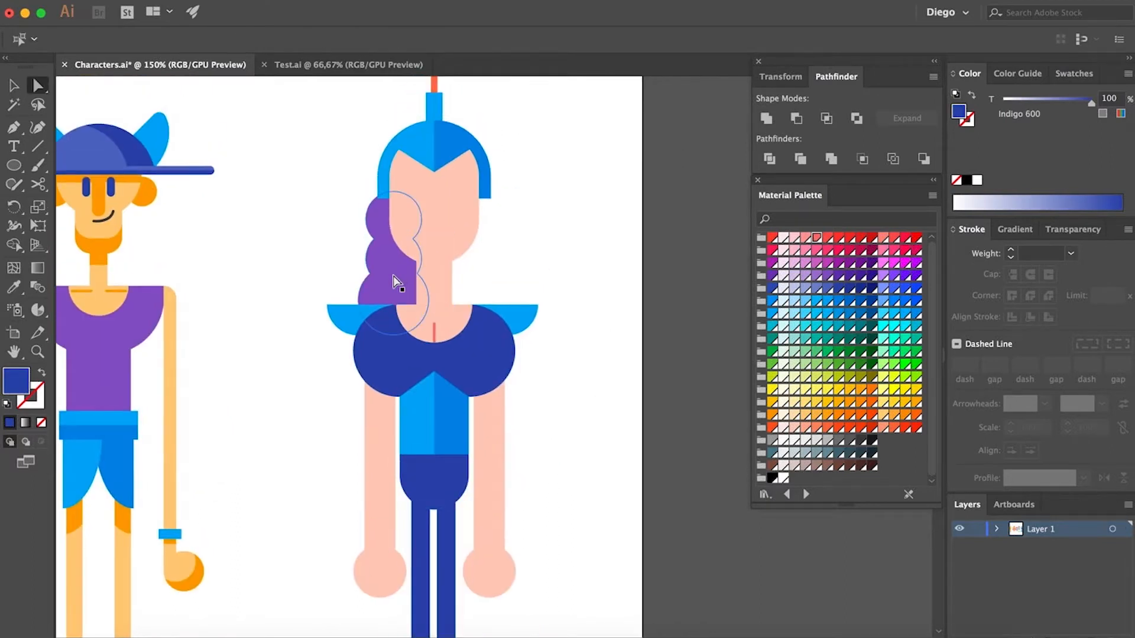
{"action": "scroll", "coordinate": [396, 283], "scroll_direction": "up", "scroll_amount": 2}
{"action": "left_click_drag", "start_coordinate": [391, 285], "coordinate": [495, 282]}
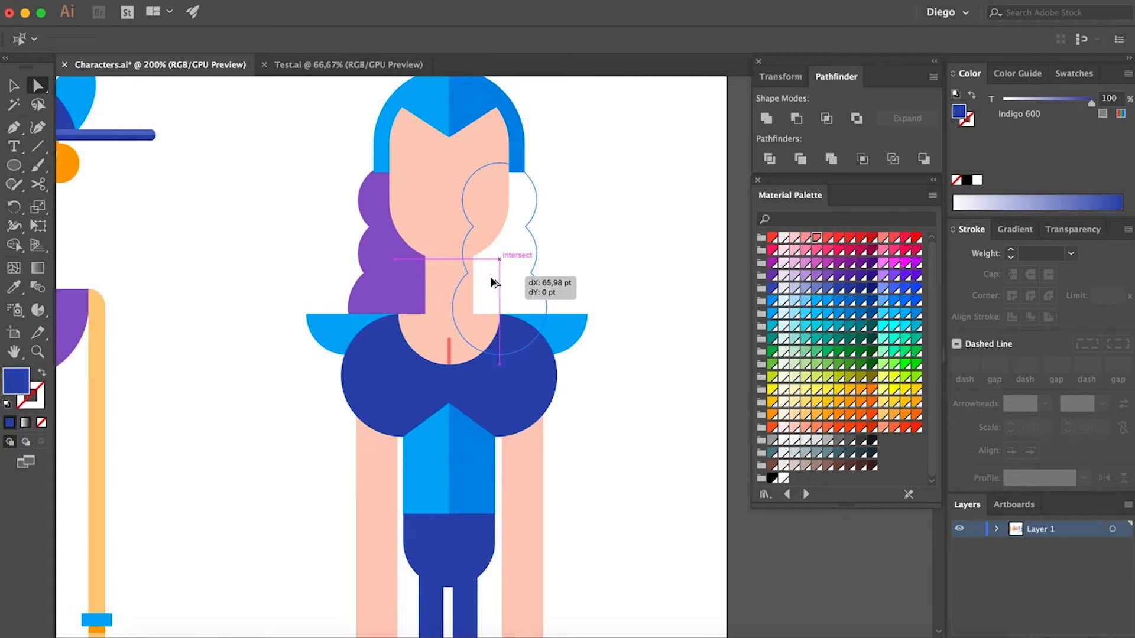
{"action": "left_click_drag", "start_coordinate": [492, 281], "coordinate": [492, 282]}
{"action": "left_click", "coordinate": [631, 251]}
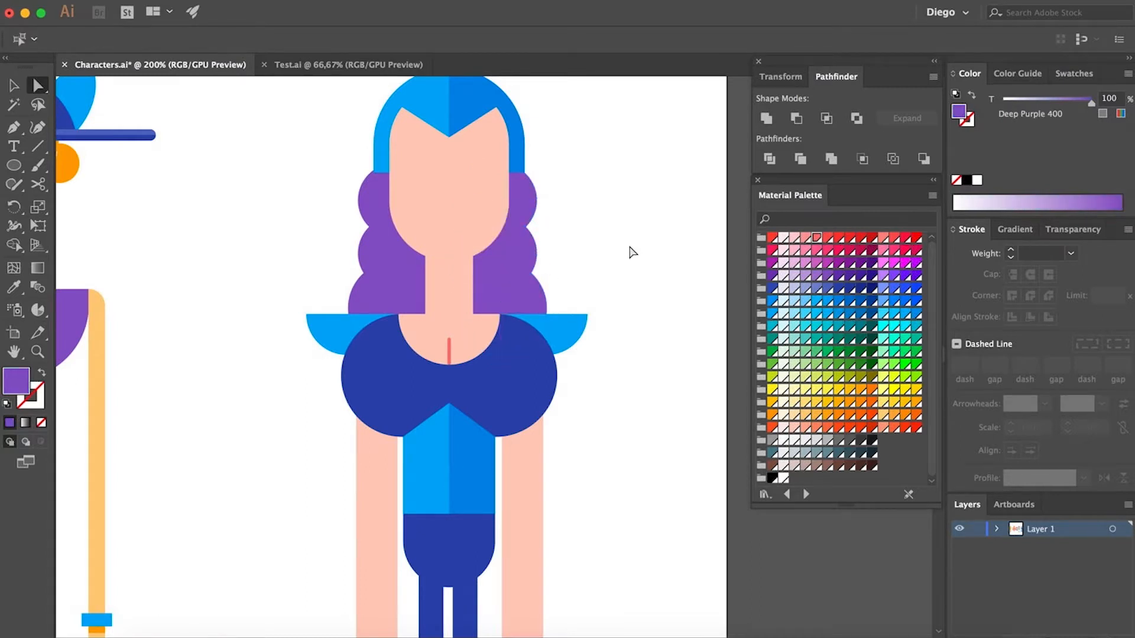
Nudge the original purple curls slightly inward toward the neck to balance the two sides of the hair
{"action": "left_click", "coordinate": [509, 261]}
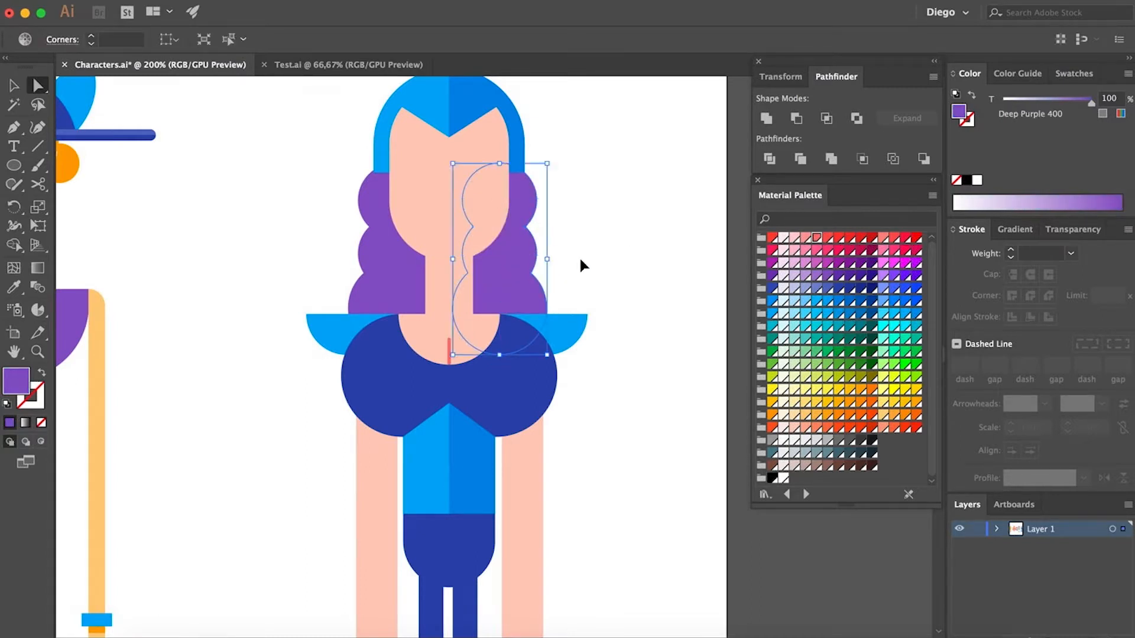
{"action": "key", "text": "super+shift+r"}
{"action": "key", "text": "Return"}
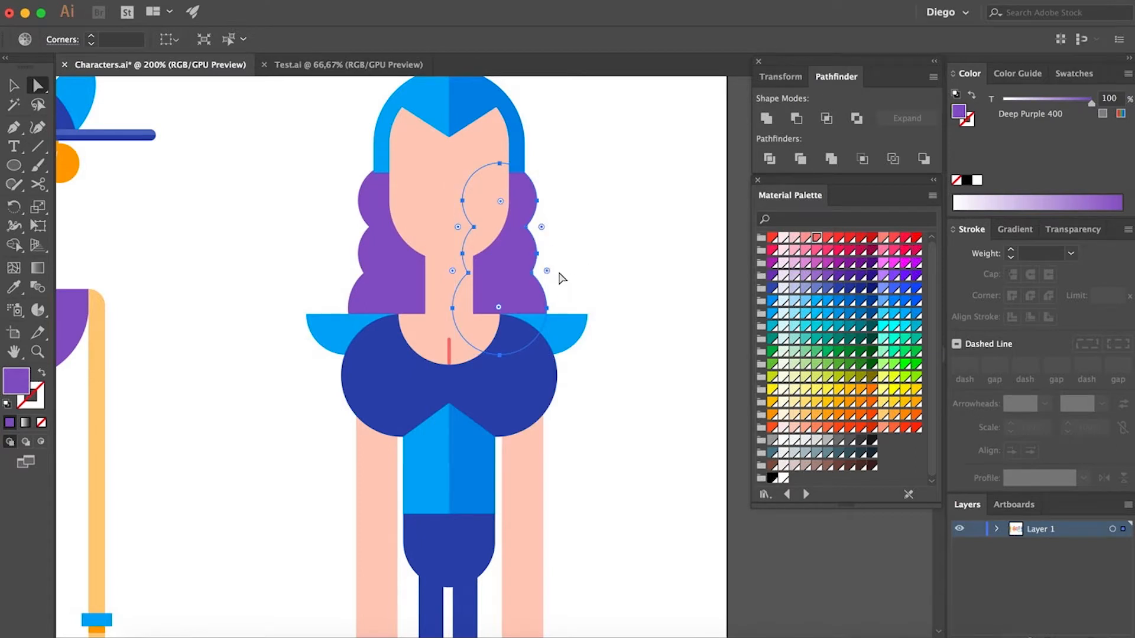
{"action": "left_click", "coordinate": [401, 290]}
{"action": "key", "text": "Right"}
{"action": "key", "text": "Right"}
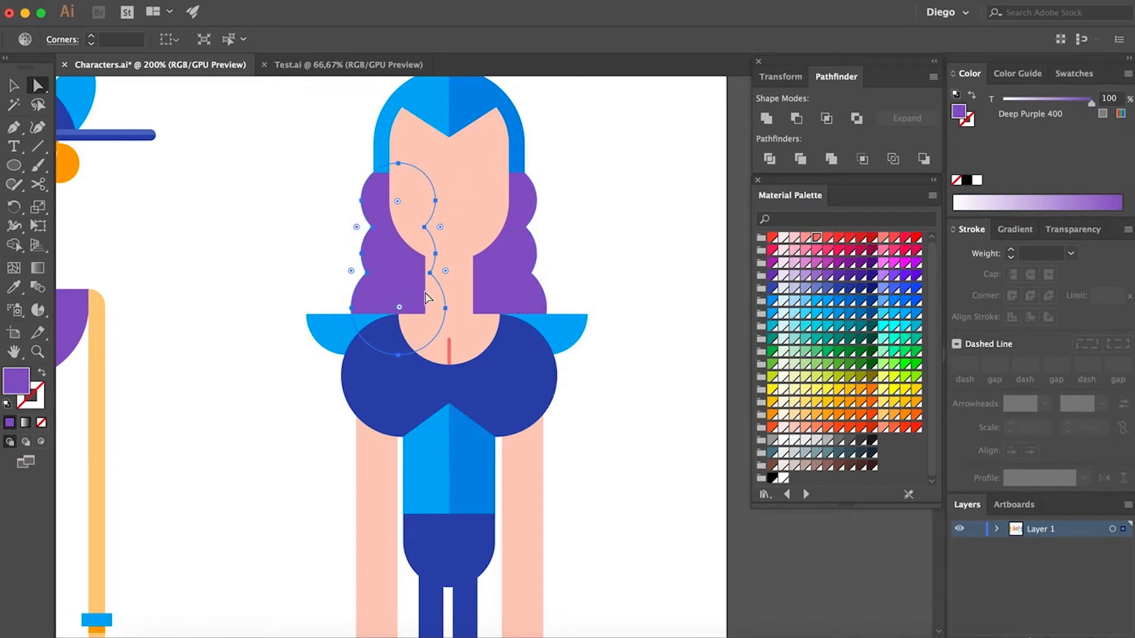
{"action": "left_click", "coordinate": [621, 271]}
{"action": "key", "text": "super+minus"}
{"action": "key", "text": "super+minus"}
{"action": "scroll", "coordinate": [573, 281], "scroll_direction": "right", "scroll_amount": 3}
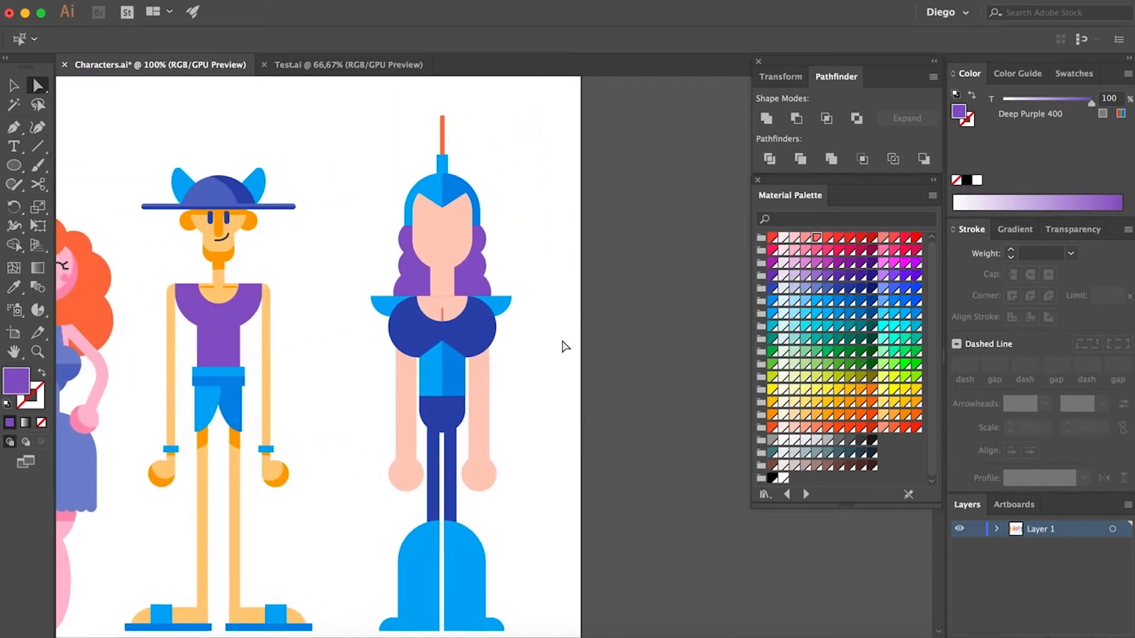
{"action": "scroll", "coordinate": [437, 289], "scroll_direction": "up", "scroll_amount": 3}
{"action": "left_click", "coordinate": [446, 283]}
{"action": "scroll", "coordinate": [452, 283], "scroll_direction": "down", "scroll_amount": 1}
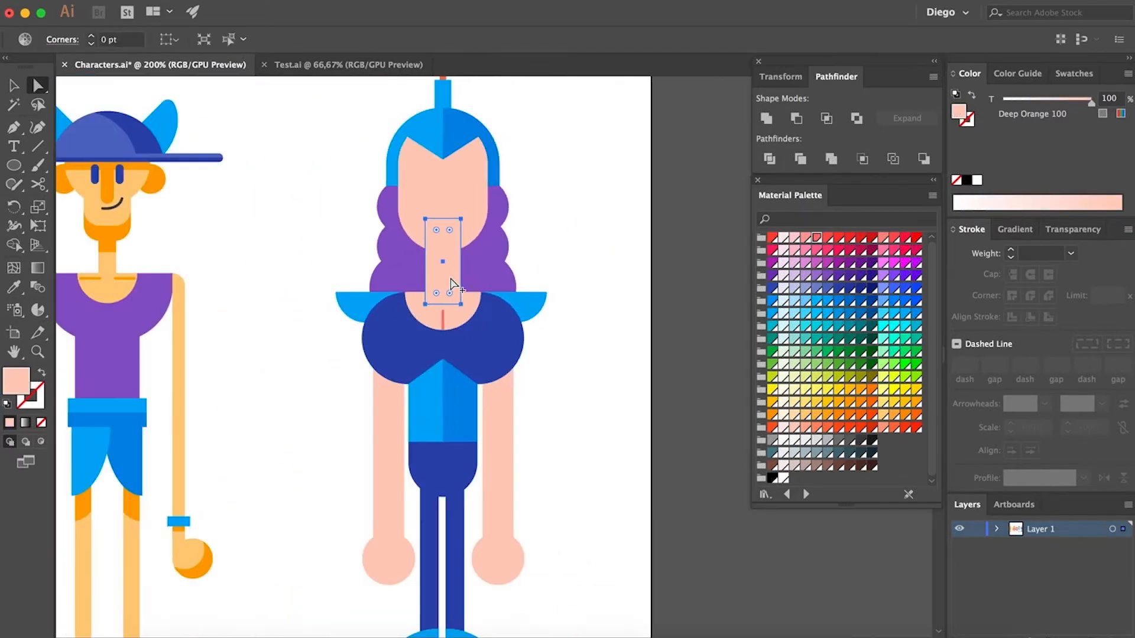
{"action": "left_click", "coordinate": [547, 232]}
{"action": "scroll", "coordinate": [537, 321], "scroll_direction": "up", "scroll_amount": 3}
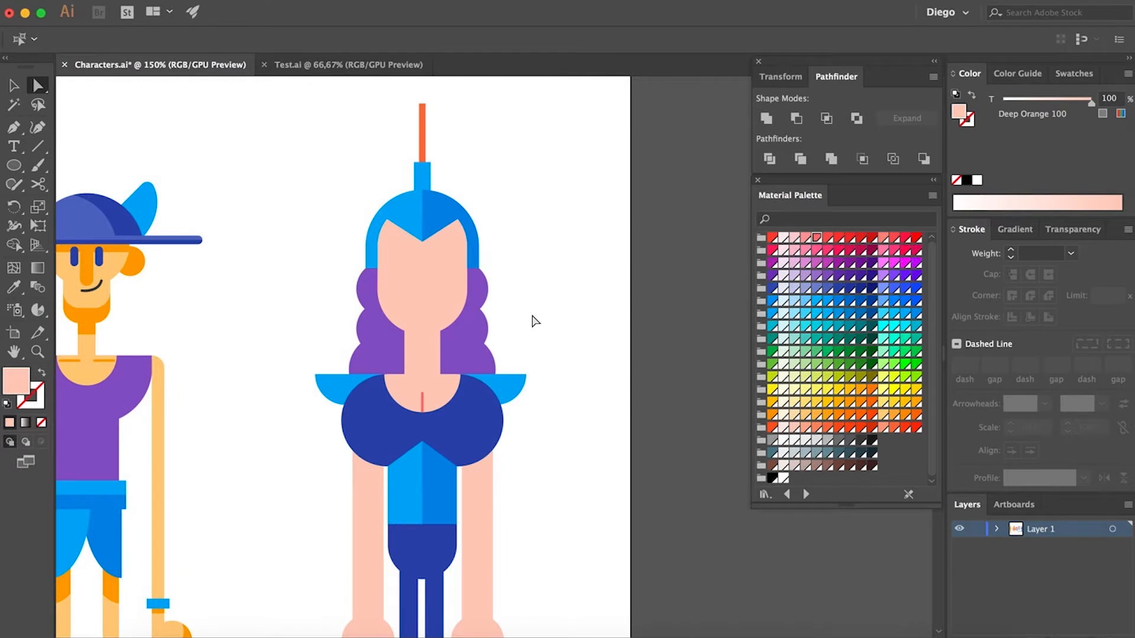
Draw a small Indigo 600 circle on the face as an eye and duplicate it horizontally about 29.5 pt for the other eye
{"action": "key", "text": "l"}
{"action": "scroll", "coordinate": [406, 263], "scroll_direction": "up", "scroll_amount": 3}
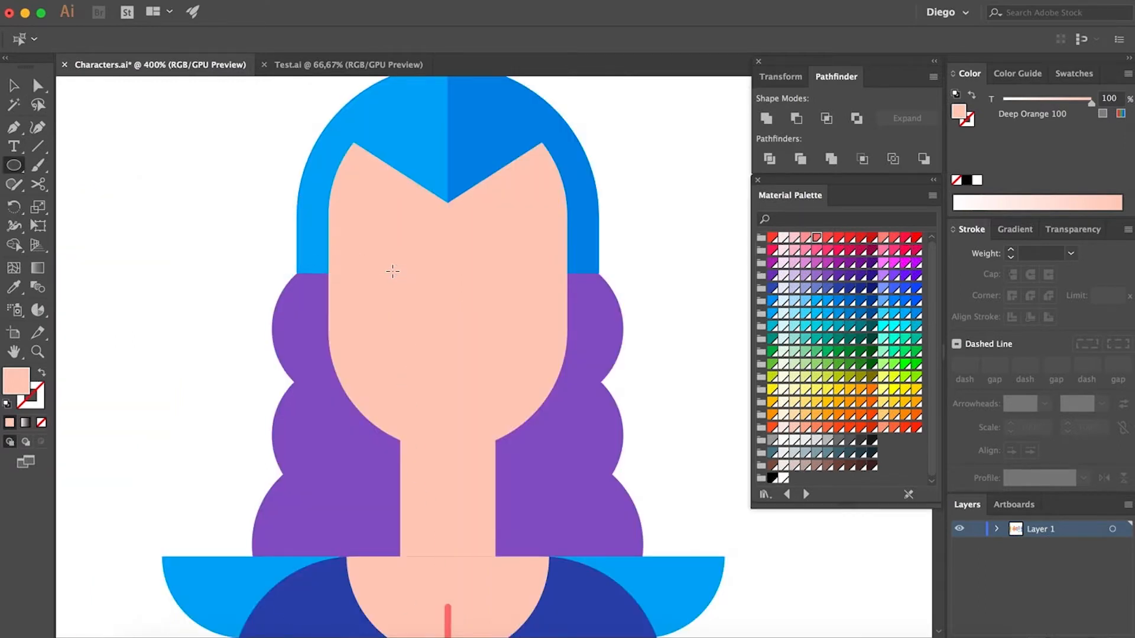
{"action": "left_click_drag", "start_coordinate": [382, 251], "coordinate": [414, 294]}
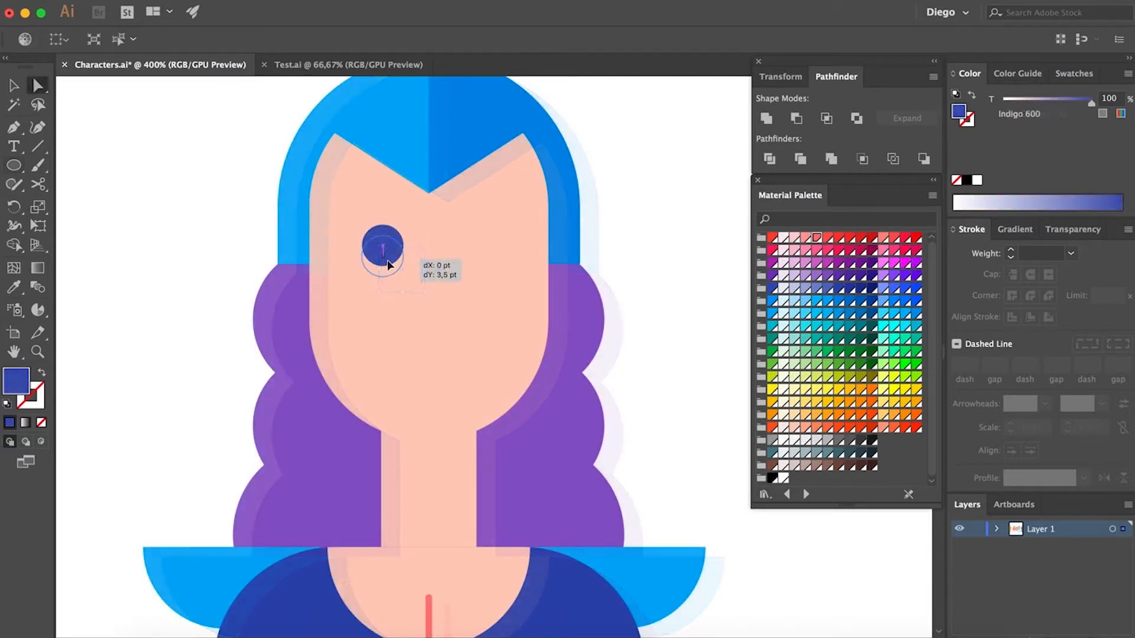
{"action": "left_click_drag", "start_coordinate": [384, 263], "coordinate": [384, 252]}
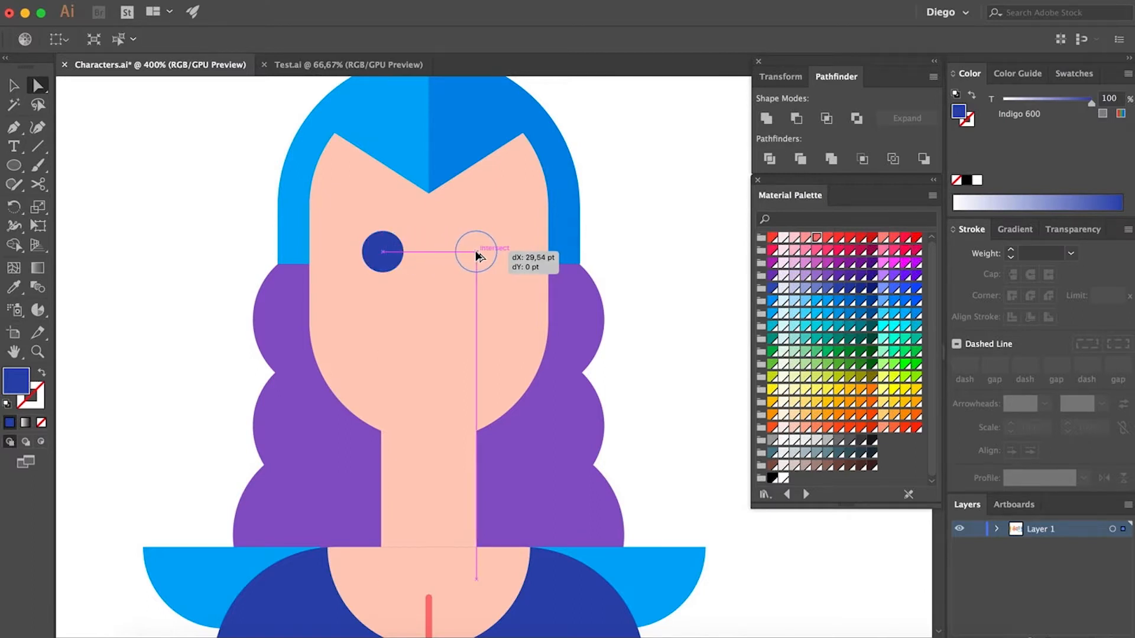
{"action": "left_click_drag", "start_coordinate": [476, 252], "coordinate": [477, 252]}
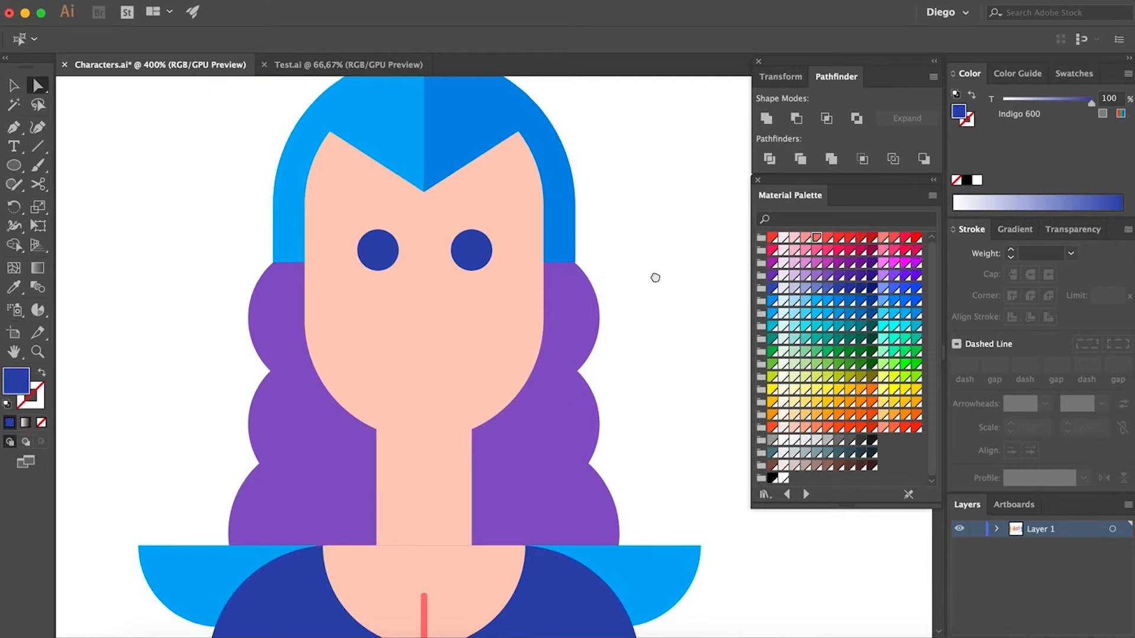
Draw a narrow vertical rectangle centred between the eyes as the nose, shorten it from below, and fill it with Deep Orange 200
{"action": "scroll", "coordinate": [532, 296], "scroll_direction": "right", "scroll_amount": 2}
{"action": "left_click_drag", "start_coordinate": [9, 176], "coordinate": [71, 163]}
{"action": "left_click_drag", "start_coordinate": [407, 288], "coordinate": [384, 223]}
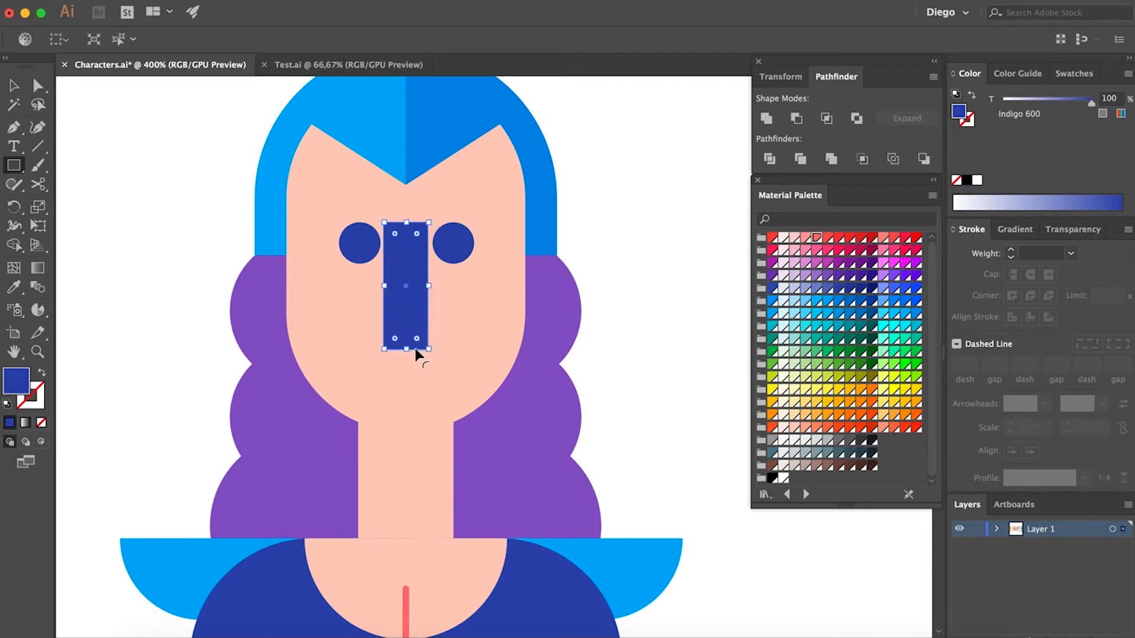
{"action": "left_click_drag", "start_coordinate": [407, 349], "coordinate": [405, 322]}
{"action": "left_click_drag", "start_coordinate": [405, 313], "coordinate": [405, 313]}
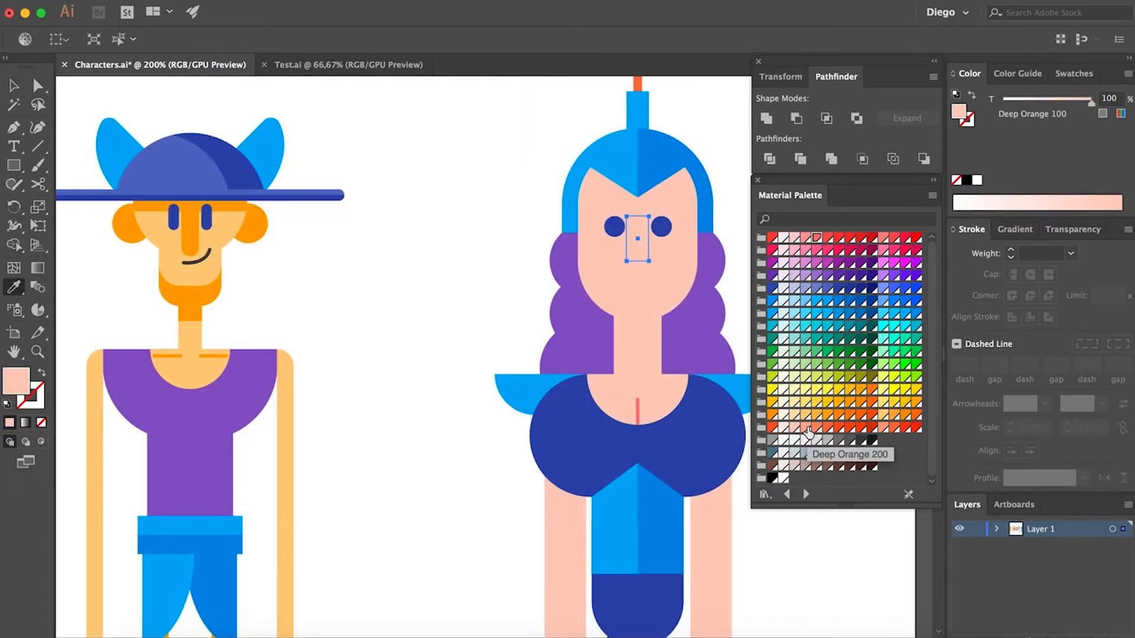
{"action": "left_click", "coordinate": [806, 427]}
{"action": "key", "text": "a"}
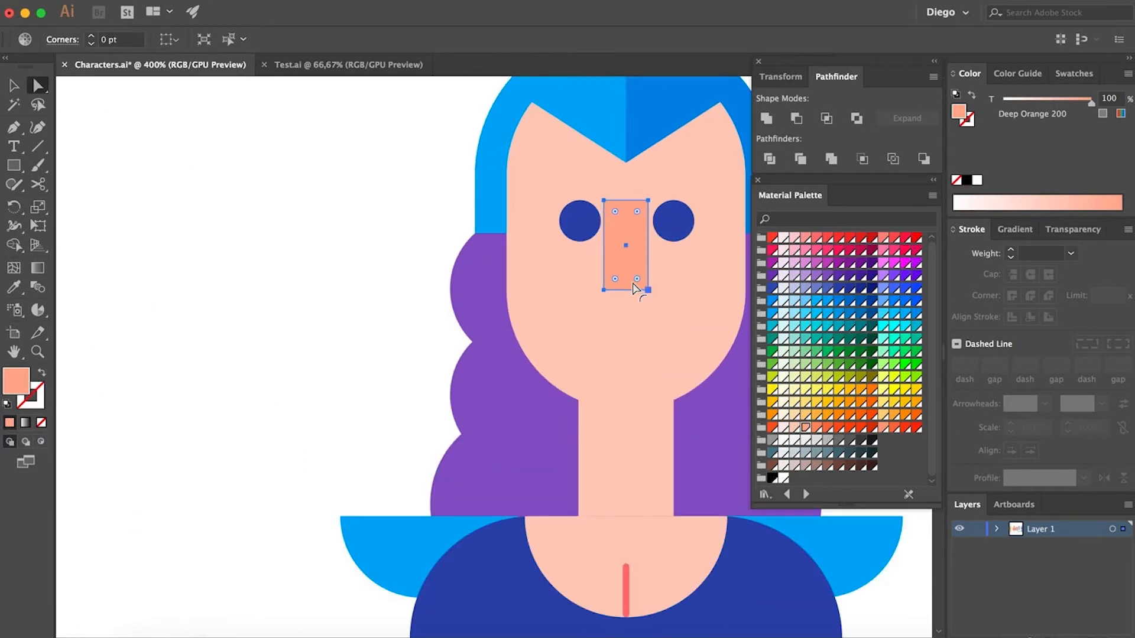
Round the two lower corners of the nose rectangle fully, to a 7 pt radius
{"action": "left_click", "coordinate": [604, 291]}
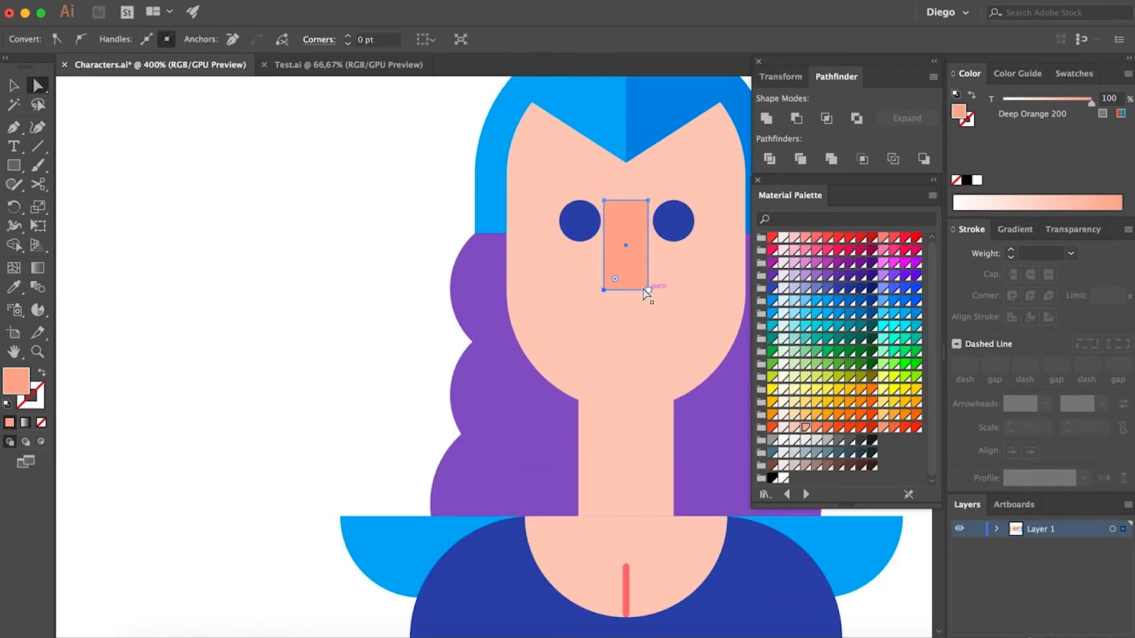
{"action": "left_click", "coordinate": [647, 290], "text": "shift"}
{"action": "left_click_drag", "start_coordinate": [639, 282], "coordinate": [538, 236]}
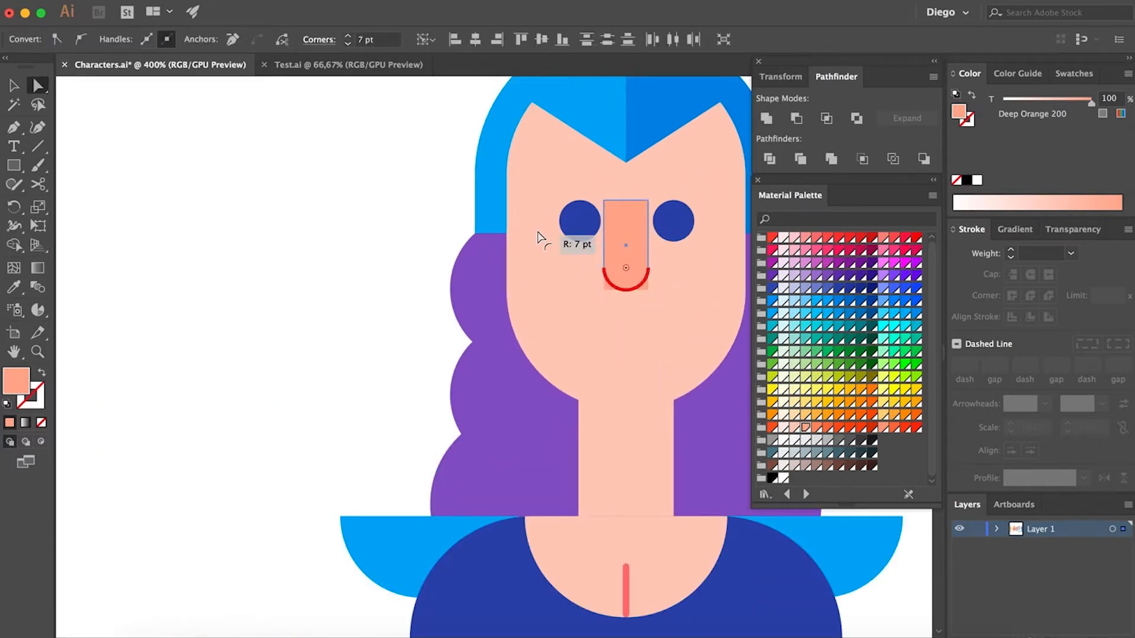
{"action": "left_click", "coordinate": [322, 272]}
Draw a wide ellipse centred below the nose for the mouth and fill it with Grey 50
{"action": "left_click_drag", "start_coordinate": [387, 284], "coordinate": [205, 370]}
{"action": "left_click_drag", "start_coordinate": [15, 167], "coordinate": [107, 204]}
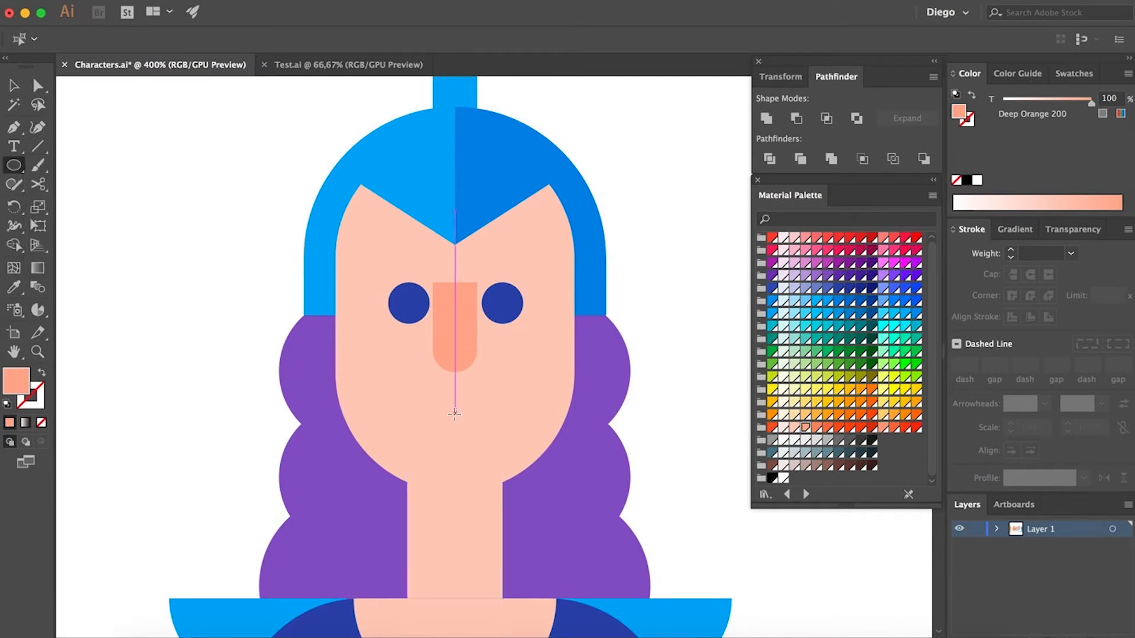
{"action": "left_click_drag", "start_coordinate": [454, 415], "coordinate": [409, 388]}
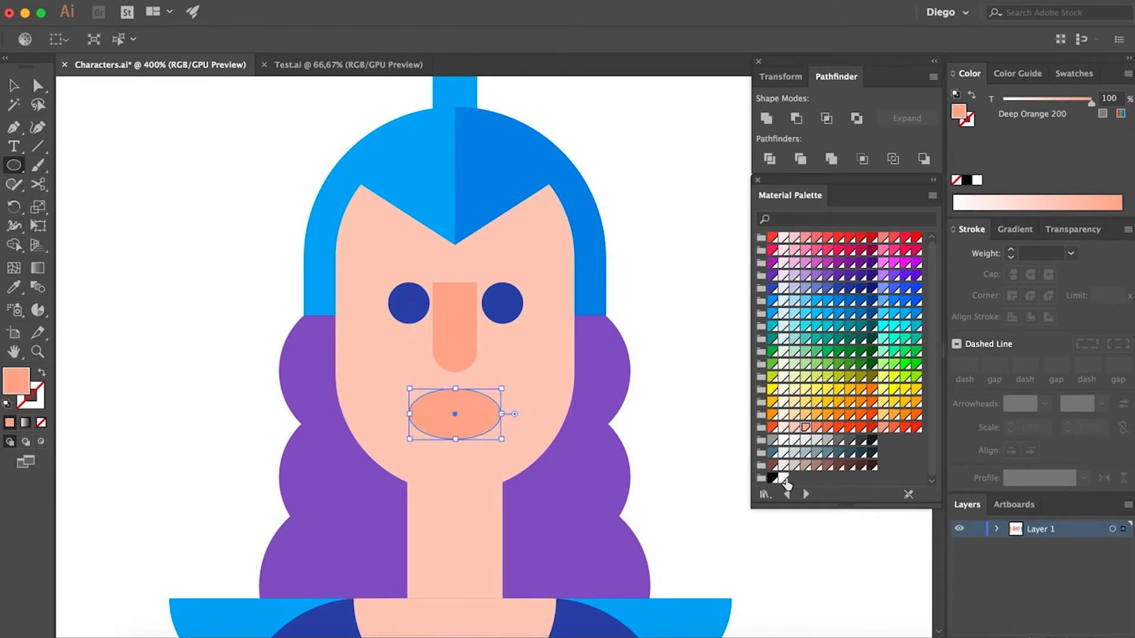
{"action": "left_click", "coordinate": [783, 442]}
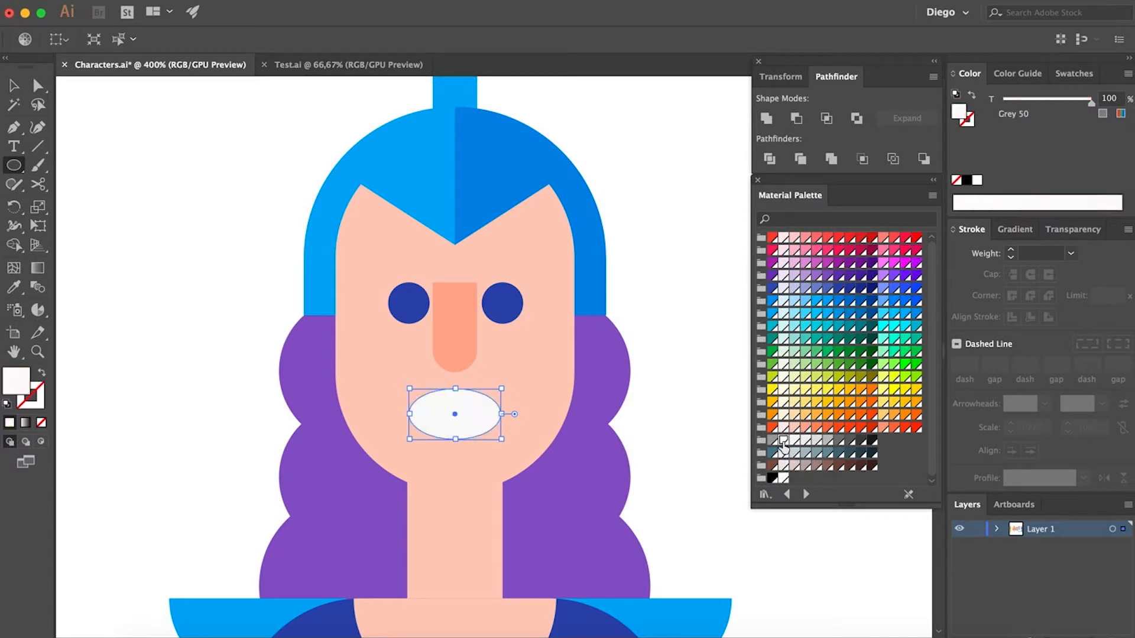
Draw a rectangle over the upper half of the mouth ellipse and subtract it to leave a half-ellipse smile
{"action": "left_click_drag", "start_coordinate": [13, 166], "coordinate": [77, 164]}
{"action": "left_click_drag", "start_coordinate": [379, 345], "coordinate": [543, 414]}
{"action": "key", "text": "a"}
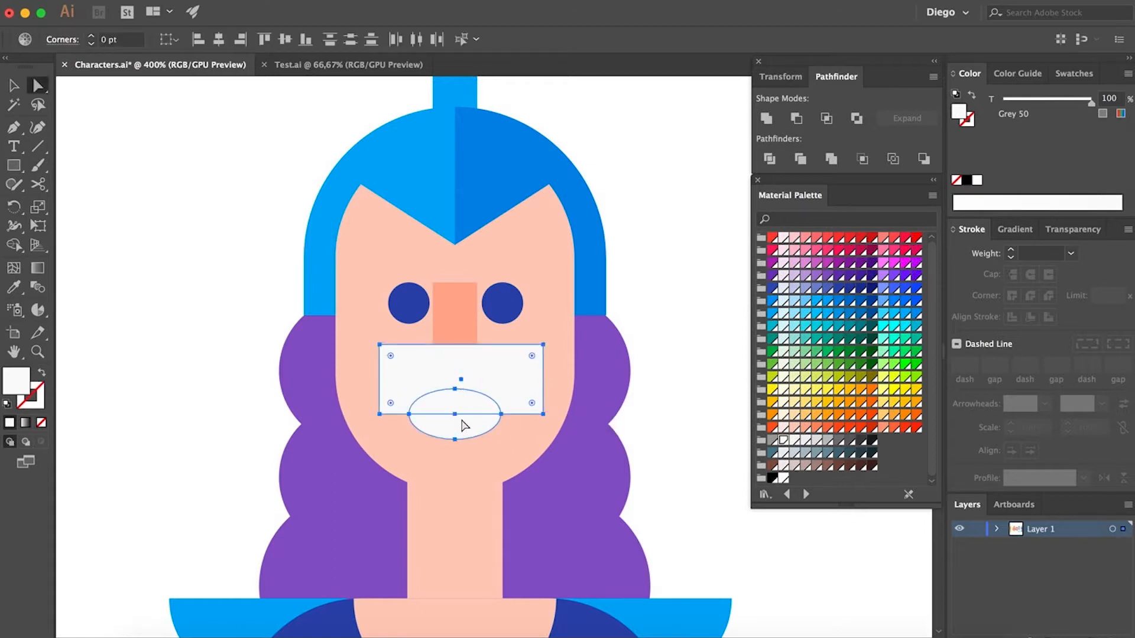
{"action": "left_click", "coordinate": [796, 118]}
{"action": "left_click", "coordinate": [708, 409]}
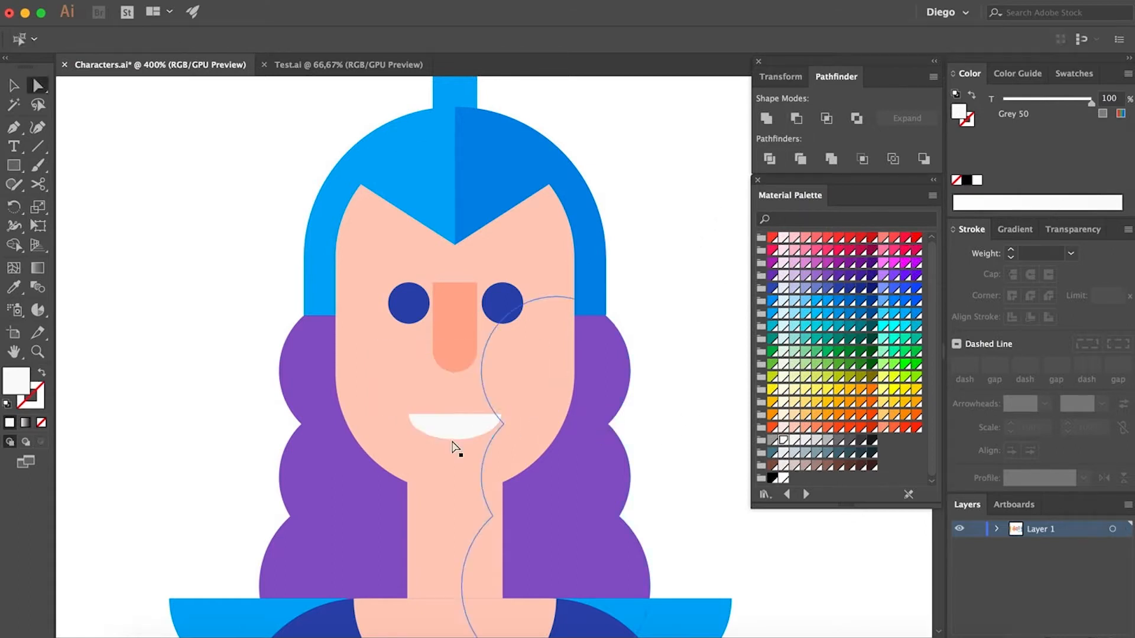
Move the white smile straight up, closer to the nose
{"action": "left_click_drag", "start_coordinate": [462, 430], "coordinate": [461, 409]}
{"action": "key", "text": "v"}
{"action": "scroll", "coordinate": [496, 407], "scroll_direction": "up", "scroll_amount": 2}
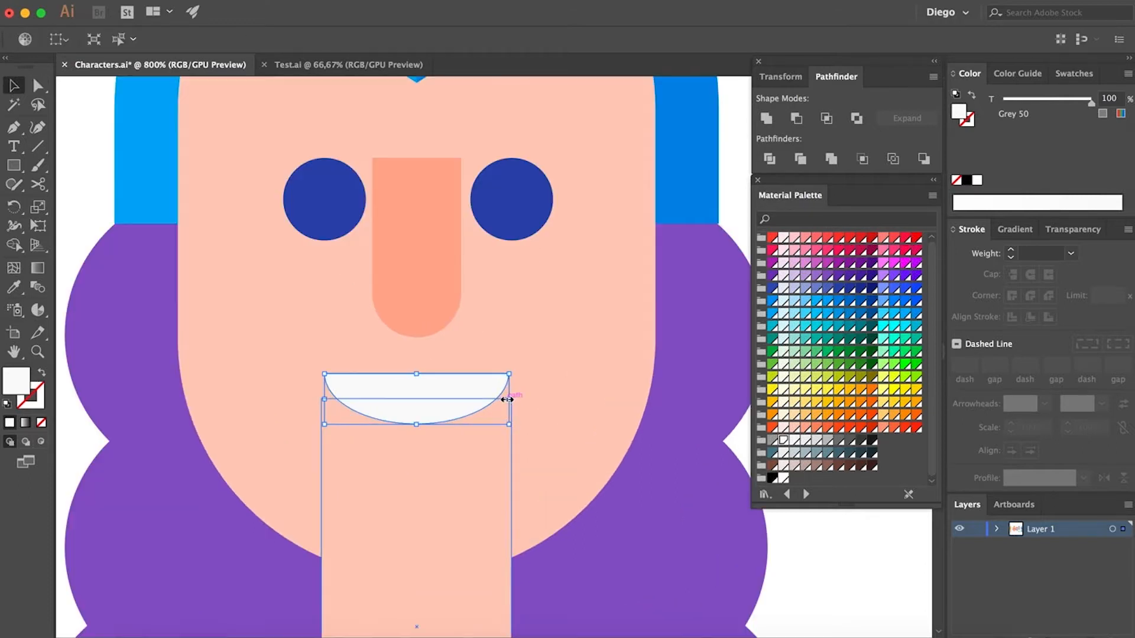
Narrow the white smile evenly about its centre
{"action": "left_click_drag", "start_coordinate": [510, 402], "coordinate": [477, 403]}
{"action": "scroll", "coordinate": [477, 403], "scroll_direction": "down", "scroll_amount": 2}
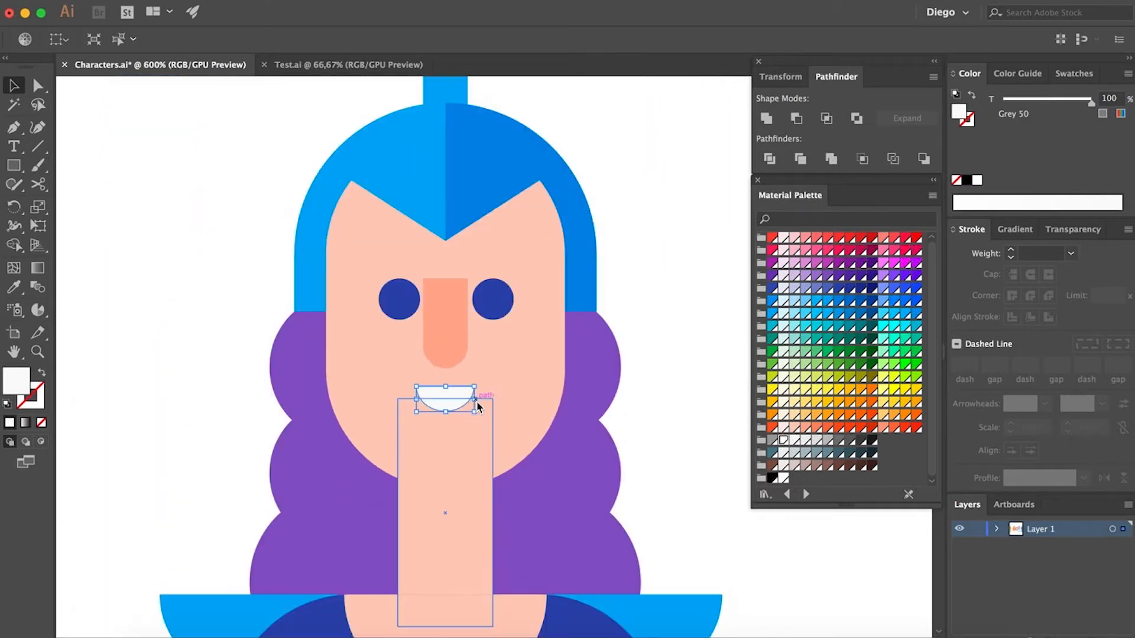
Draw a short vertical line centred on the chin and give it the same 2 pt stroke as the chest line
{"action": "key", "text": "backslash"}
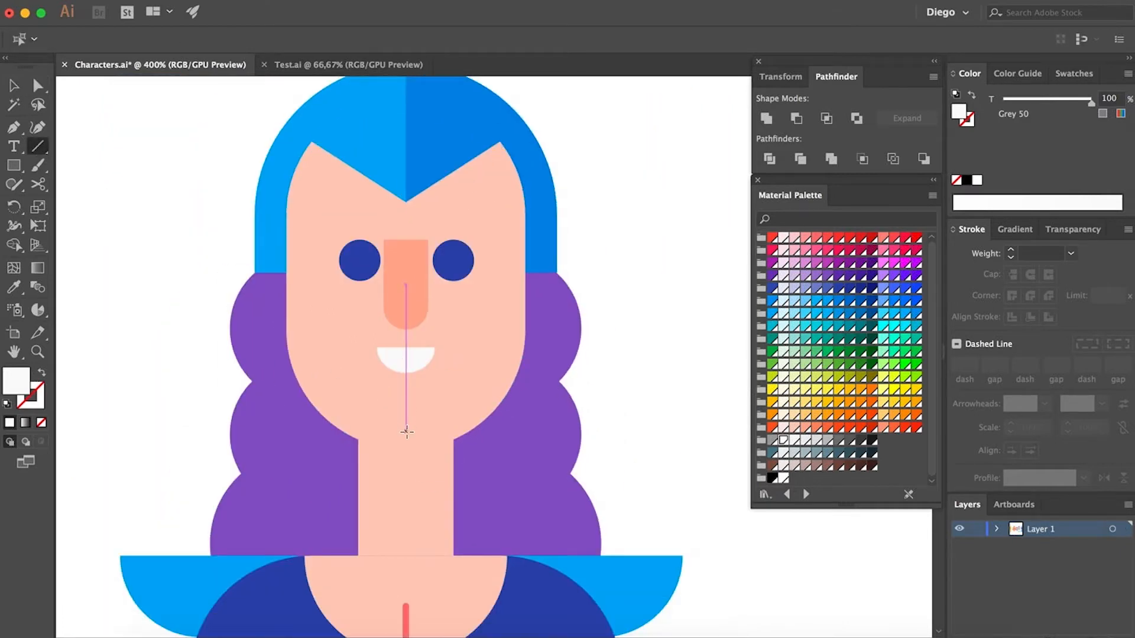
{"action": "left_click_drag", "start_coordinate": [406, 430], "coordinate": [406, 408]}
{"action": "key", "text": "i"}
{"action": "left_click", "coordinate": [407, 613]}
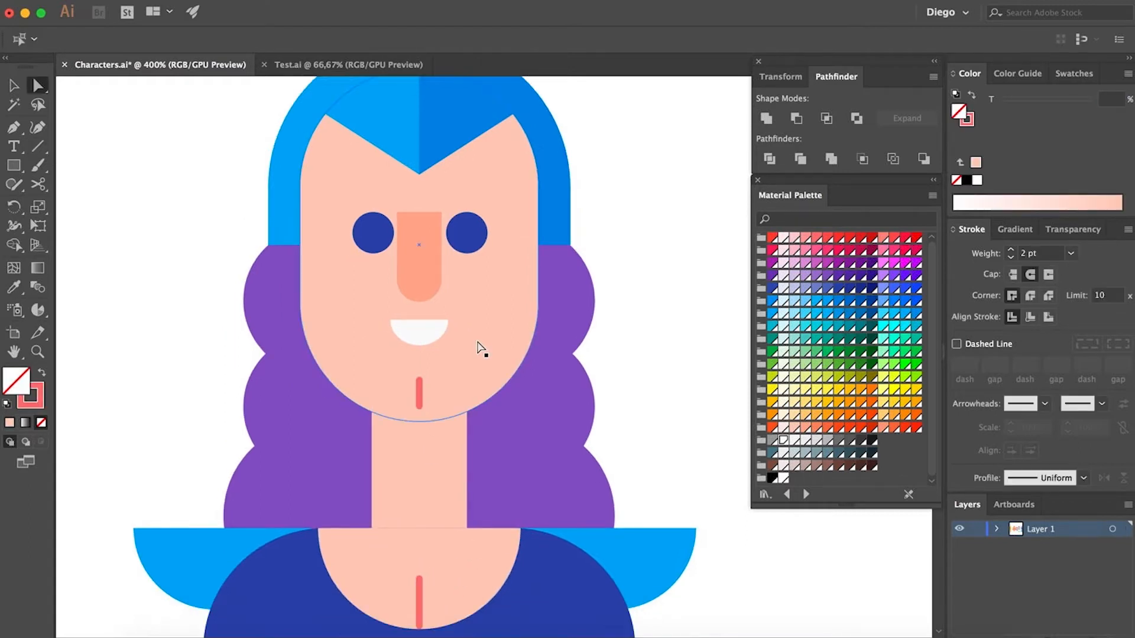
Subtract a raised copy of the face shape from another copy to leave a crescent-shaped chin shadow, filled with the nose's Deep Orange 200
{"action": "left_click_drag", "start_coordinate": [478, 343], "coordinate": [519, 446]}
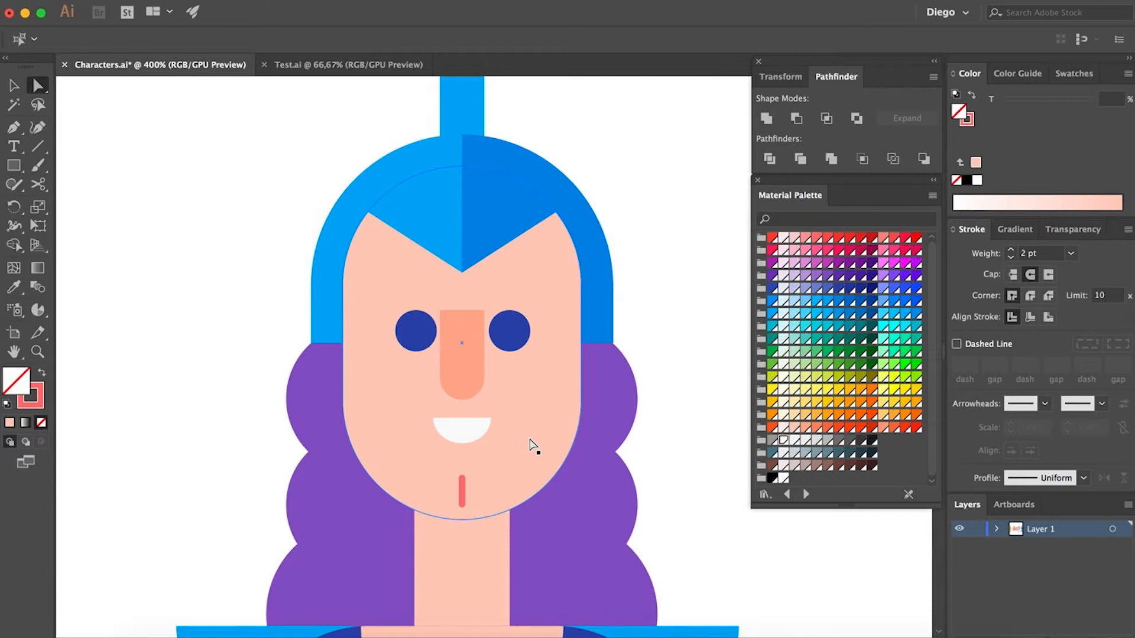
{"action": "left_click_drag", "start_coordinate": [533, 442], "coordinate": [534, 409]}
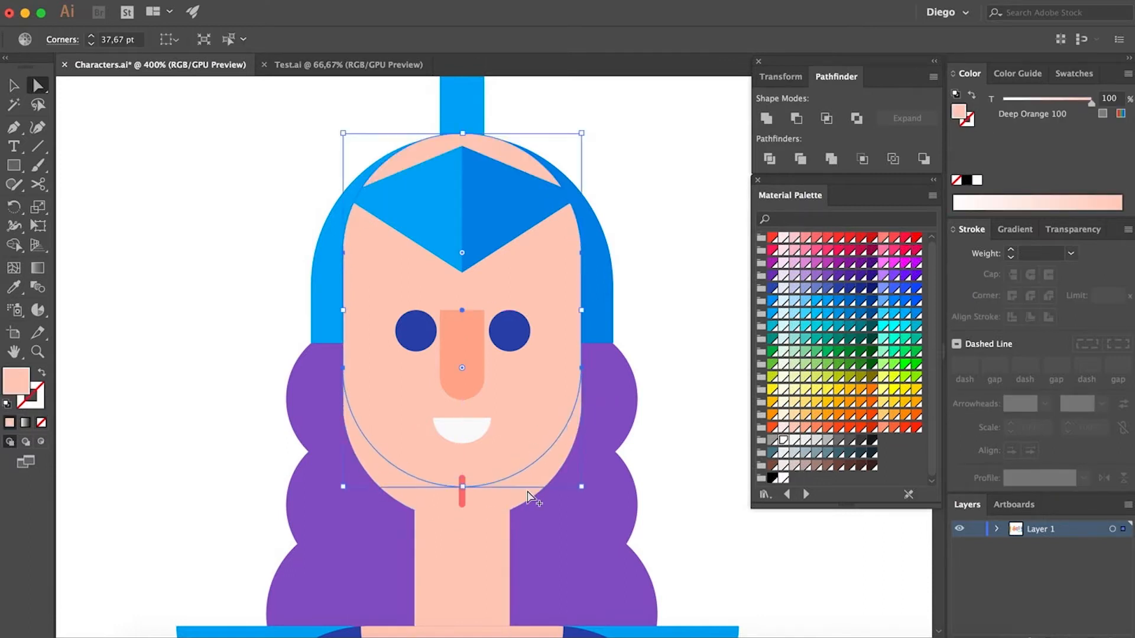
{"action": "left_click", "coordinate": [529, 489]}
{"action": "left_click", "coordinate": [509, 444], "text": "shift"}
{"action": "key", "text": "super+4"}
{"action": "key", "text": "i"}
{"action": "left_click", "coordinate": [474, 388]}
{"action": "key", "text": "a"}
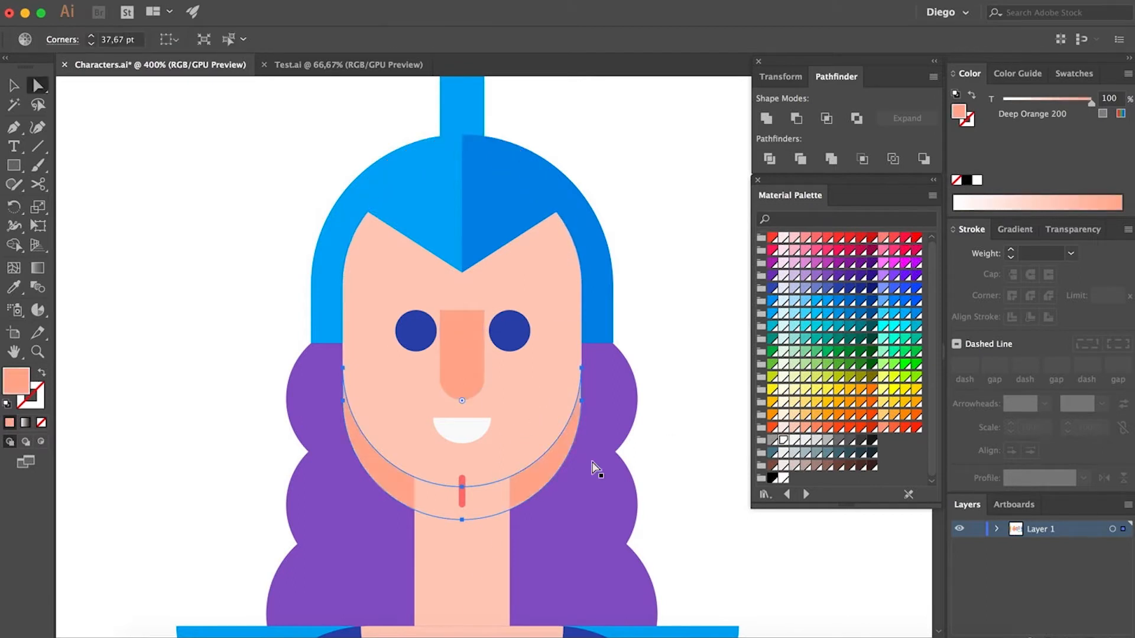
Place the neck behind the face but in front of the curls, and unite it with the chest skin shape
{"action": "left_click", "coordinate": [498, 537]}
{"action": "key", "text": "shift+super+["}
{"action": "key", "text": "super+]"}
{"action": "key", "text": "super+minus"}
{"action": "left_click_drag", "start_coordinate": [508, 506], "coordinate": [494, 428]}
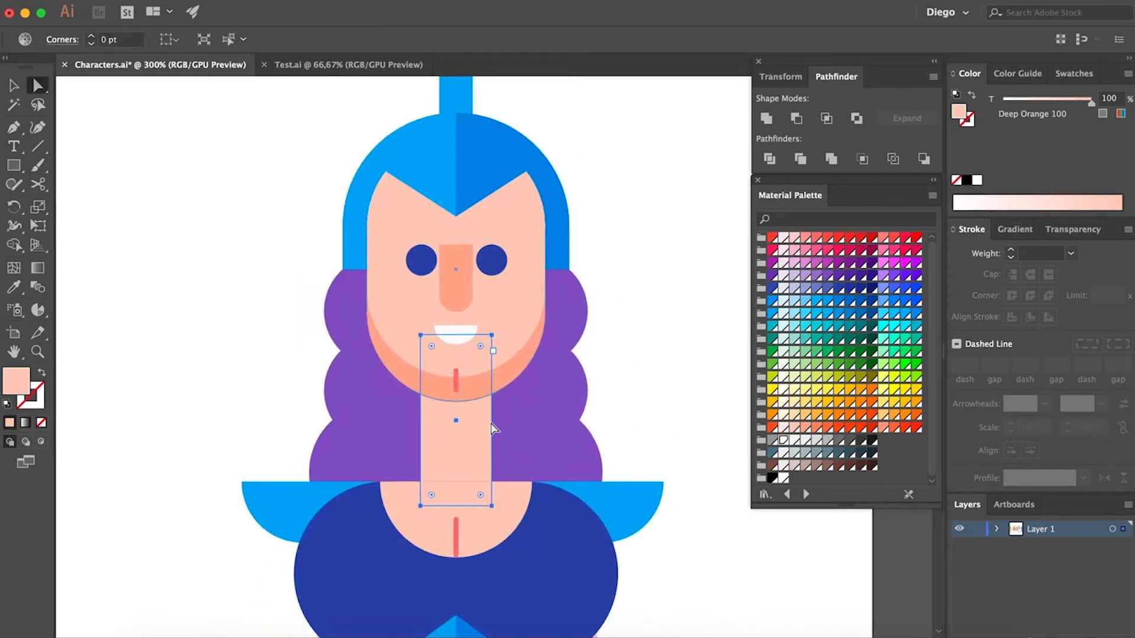
{"action": "left_click", "coordinate": [511, 508], "text": "shift"}
{"action": "left_click", "coordinate": [765, 123]}
{"action": "left_click", "coordinate": [656, 378]}
Restack the united neck and chest shape directly in front of the dark blue top
{"action": "left_click", "coordinate": [475, 455]}
{"action": "key", "text": "super+x"}
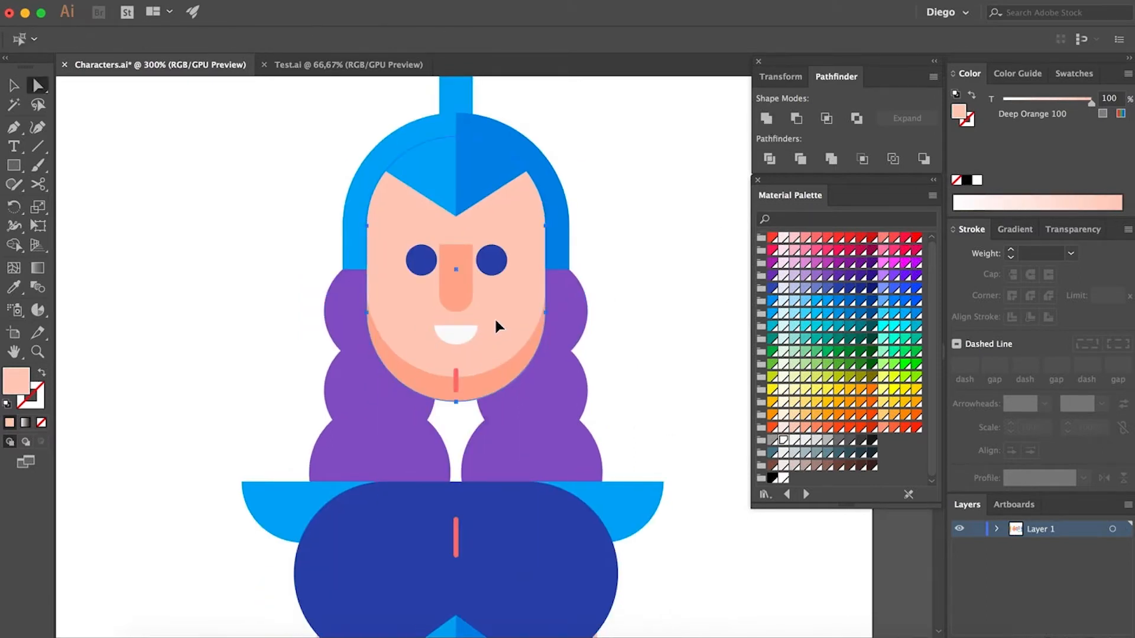
{"action": "left_click", "coordinate": [495, 317]}
{"action": "key", "text": "super+b"}
{"action": "key", "text": "super+x"}
{"action": "left_click", "coordinate": [491, 481]}
{"action": "key", "text": "super+f"}
Bring the face, chin shadow and facial features in front of the neck
{"action": "left_click", "coordinate": [509, 371]}
{"action": "left_click", "coordinate": [502, 344], "text": "shift"}
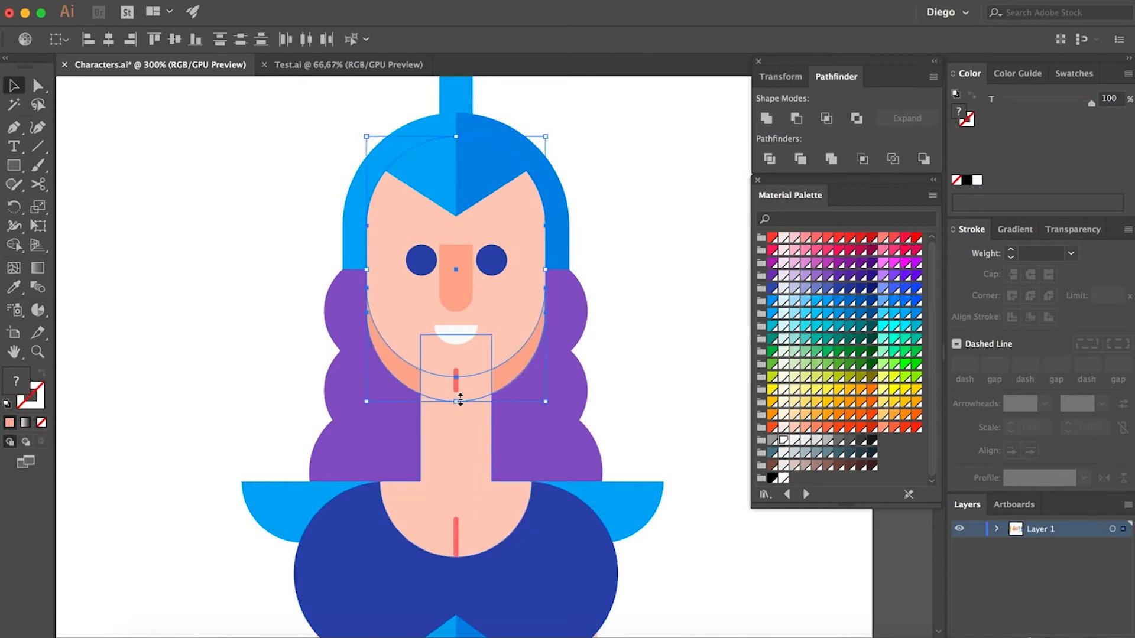
{"action": "left_click", "coordinate": [456, 385], "text": "shift"}
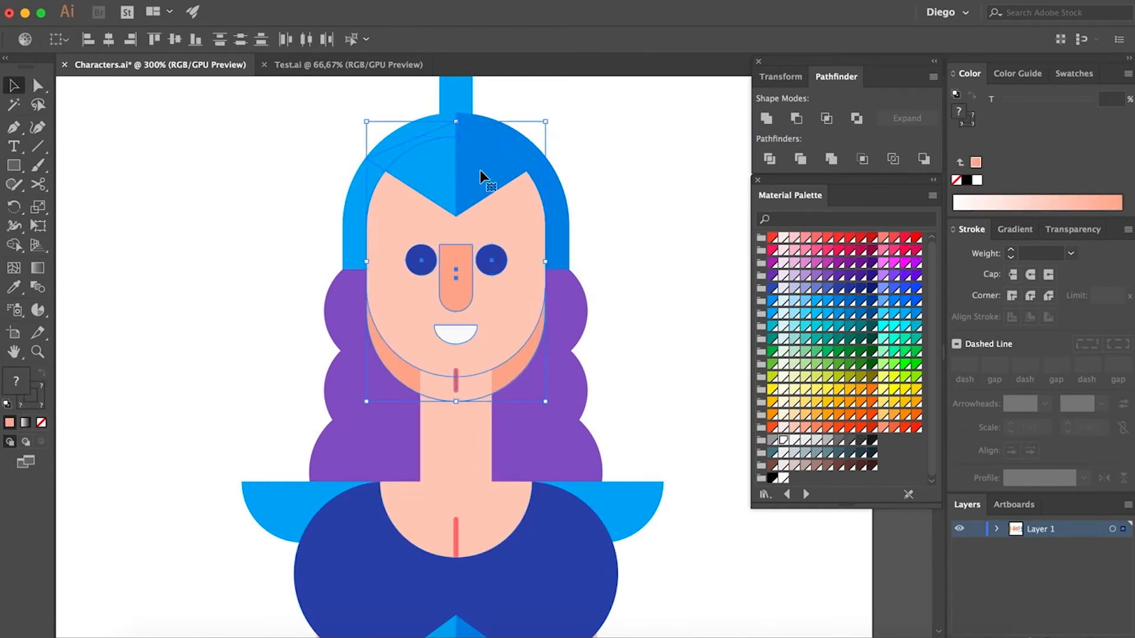
{"action": "left_click", "coordinate": [664, 210]}
Stretch the headpiece's two front triangles downward so their shared tip reaches the top of the nose
{"action": "scroll", "coordinate": [570, 312], "scroll_direction": "up", "scroll_amount": 5}
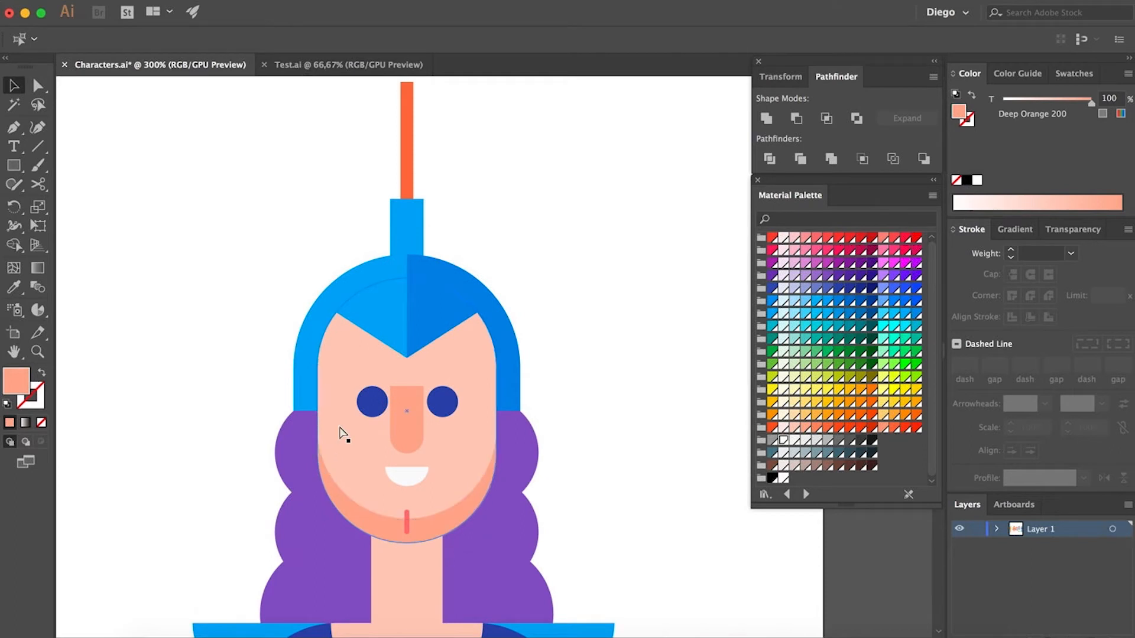
{"action": "key", "text": "a"}
{"action": "left_click", "coordinate": [382, 316]}
{"action": "left_click", "coordinate": [468, 314], "text": "shift"}
{"action": "key", "text": "v"}
{"action": "left_click_drag", "start_coordinate": [407, 359], "coordinate": [408, 382]}
Duplicate the two headpiece triangles straight downward and fill the copies with the nose's Deep Orange 200
{"action": "key", "text": "a"}
{"action": "left_click", "coordinate": [380, 327]}
{"action": "left_click", "coordinate": [428, 322], "text": "shift"}
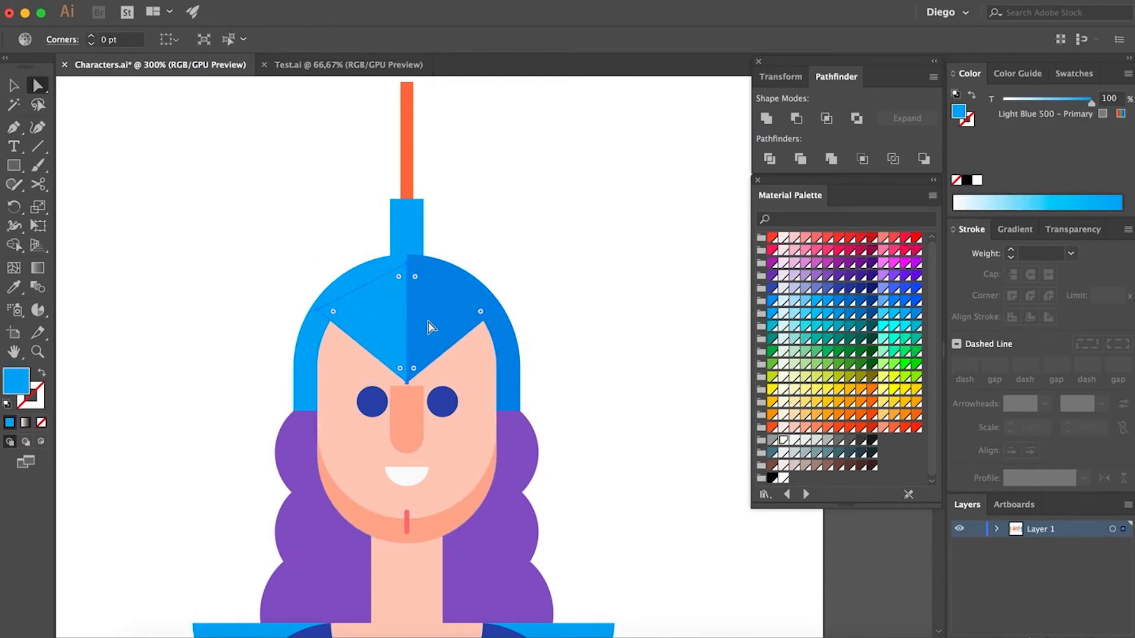
{"action": "left_click_drag", "start_coordinate": [428, 322], "coordinate": [454, 362]}
{"action": "left_click", "coordinate": [766, 118]}
{"action": "key", "text": "i"}
{"action": "left_click", "coordinate": [409, 430]}
{"action": "key", "text": "a"}
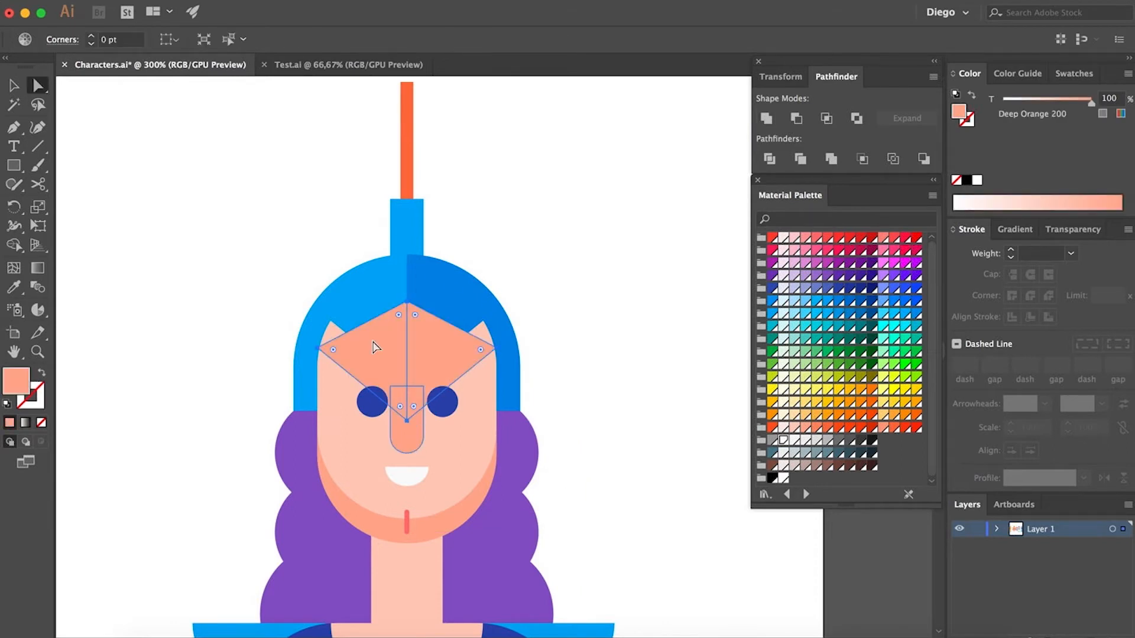
Restack the copied triangles directly in front of the face so they form a shadow beneath the headpiece
{"action": "key", "text": "super+x"}
{"action": "left_click", "coordinate": [326, 343]}
{"action": "key", "text": "super+f"}
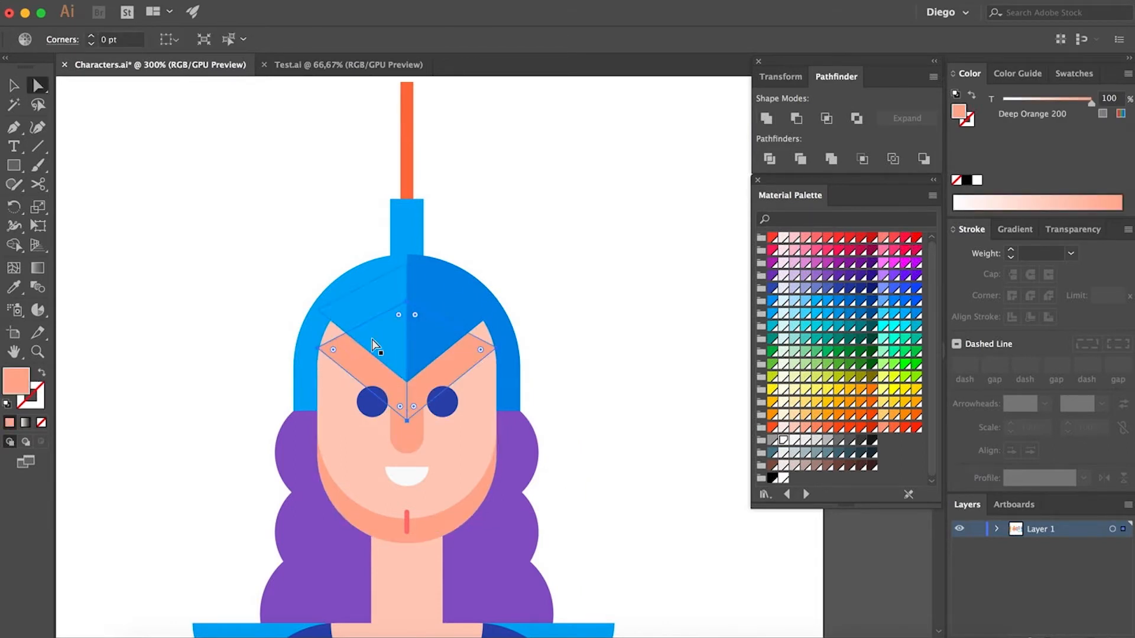
{"action": "left_click", "coordinate": [654, 301]}
Move both halves of the forehead shadow slightly up to make the visible strip narrower
{"action": "left_click", "coordinate": [481, 433]}
{"action": "left_click", "coordinate": [467, 366]}
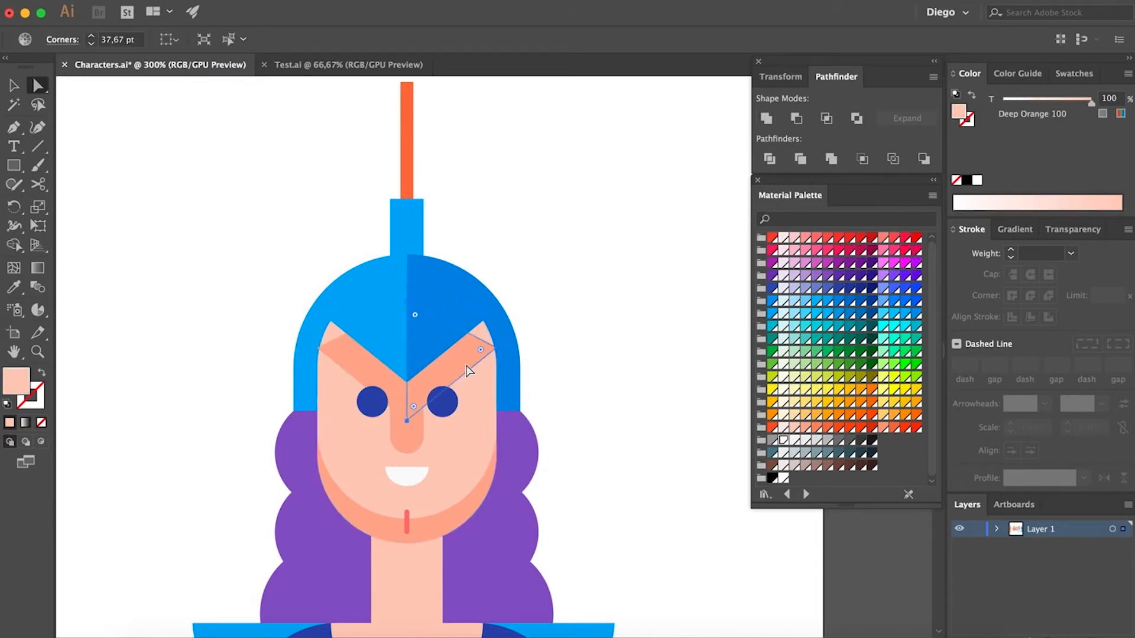
{"action": "left_click", "coordinate": [361, 363]}
{"action": "key", "text": "super+shift+a"}
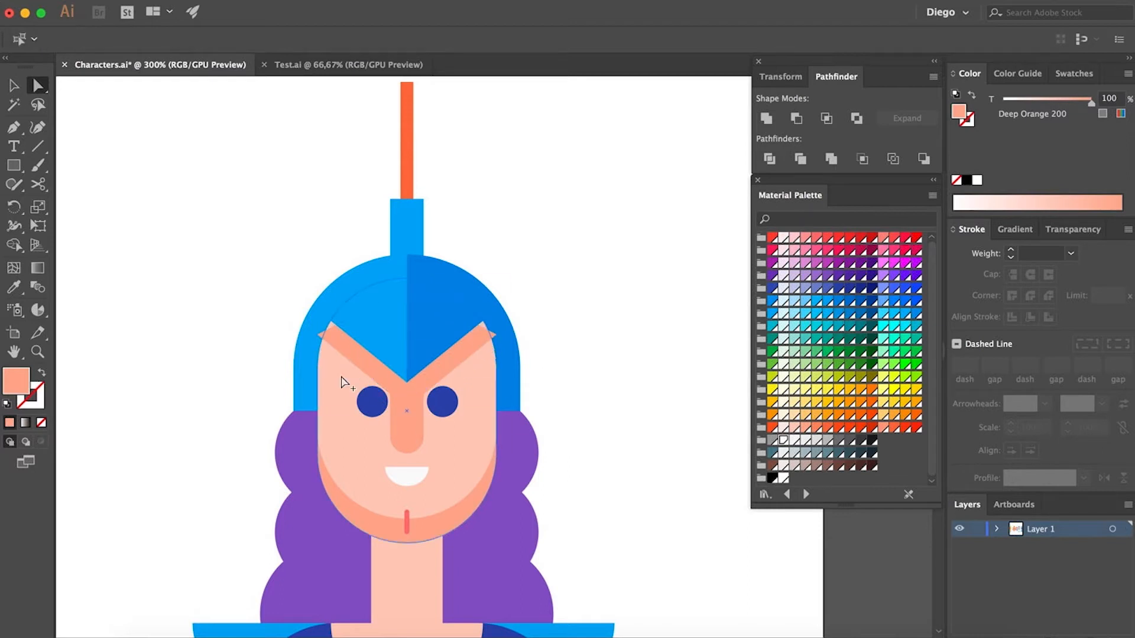
Join the two forehead shadow halves and clip them to the face outline
{"action": "scroll", "coordinate": [356, 365], "scroll_direction": "up", "scroll_amount": 2}
{"action": "left_click", "coordinate": [324, 335]}
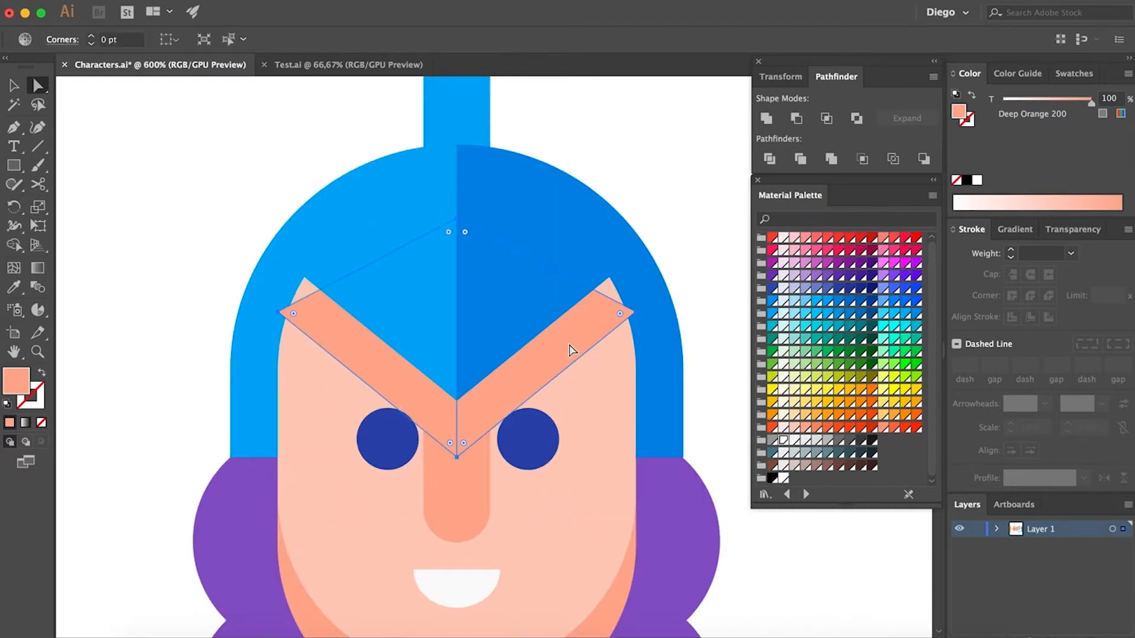
{"action": "left_click", "coordinate": [732, 329]}
{"action": "left_click", "coordinate": [360, 359]}
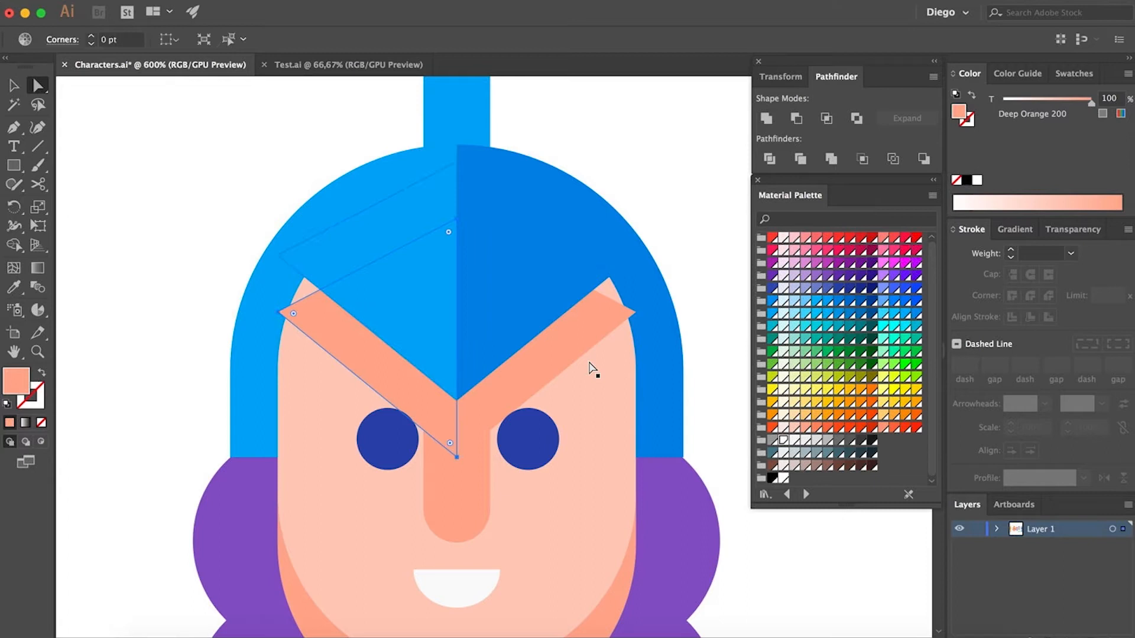
{"action": "left_click", "coordinate": [848, 121]}
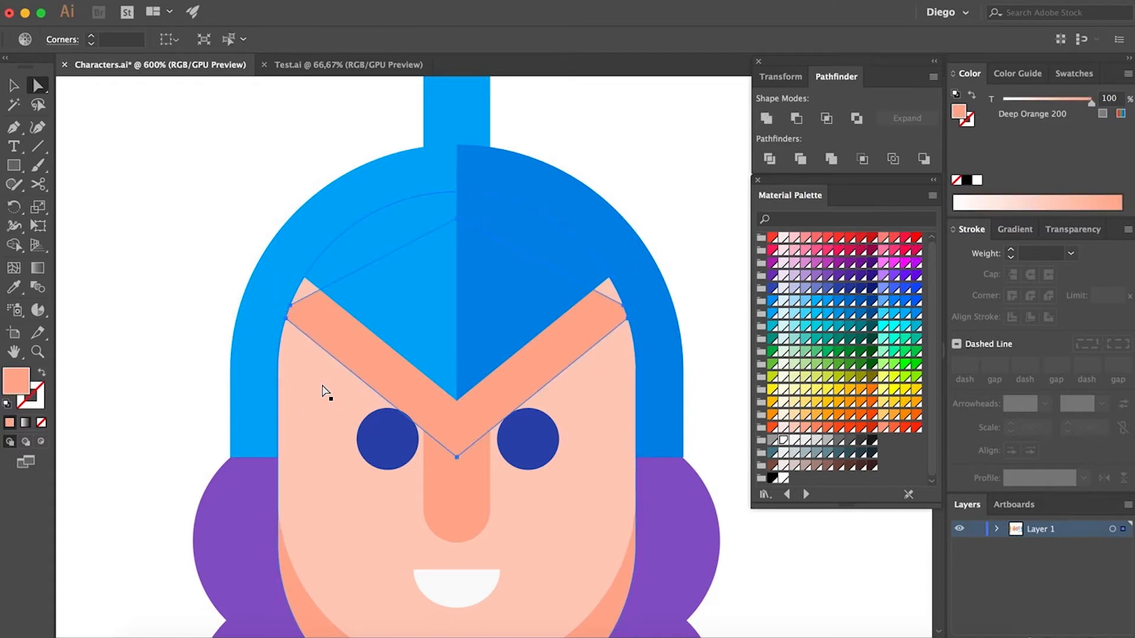
Draw a rectangle across the forehead, trim it to the face outline and merge it with the forehead shadow to fill its upper corners
{"action": "key", "text": "m"}
{"action": "left_click_drag", "start_coordinate": [260, 199], "coordinate": [644, 315]}
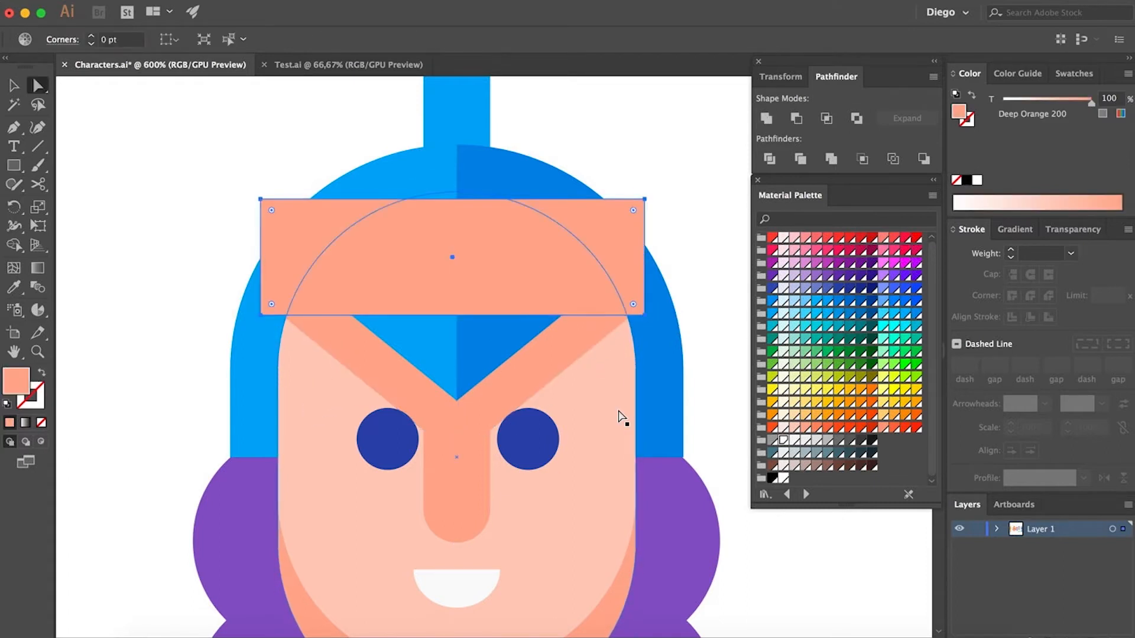
{"action": "left_click", "coordinate": [570, 284], "text": "shift"}
{"action": "key", "text": "super+4"}
{"action": "key", "text": "super+shift+["}
{"action": "left_click", "coordinate": [565, 347], "text": "shift"}
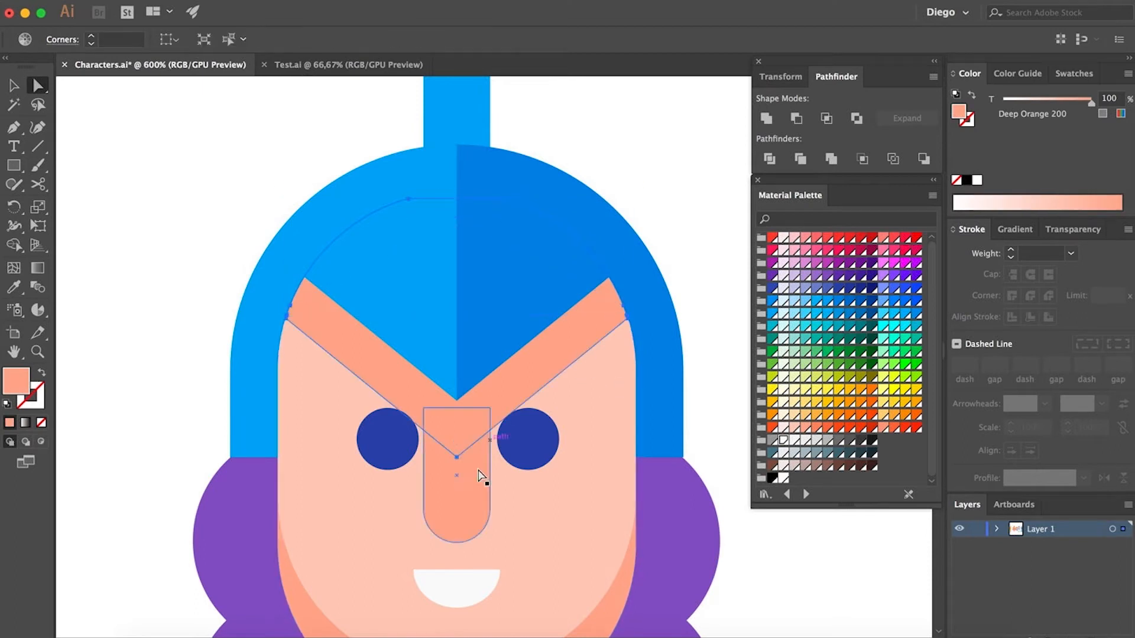
{"action": "key", "text": "super+minus"}
{"action": "key", "text": "super+minus"}
{"action": "key", "text": "super+minus"}
{"action": "key", "text": "super+minus"}
{"action": "left_click", "coordinate": [605, 306]}
{"action": "key", "text": "v"}
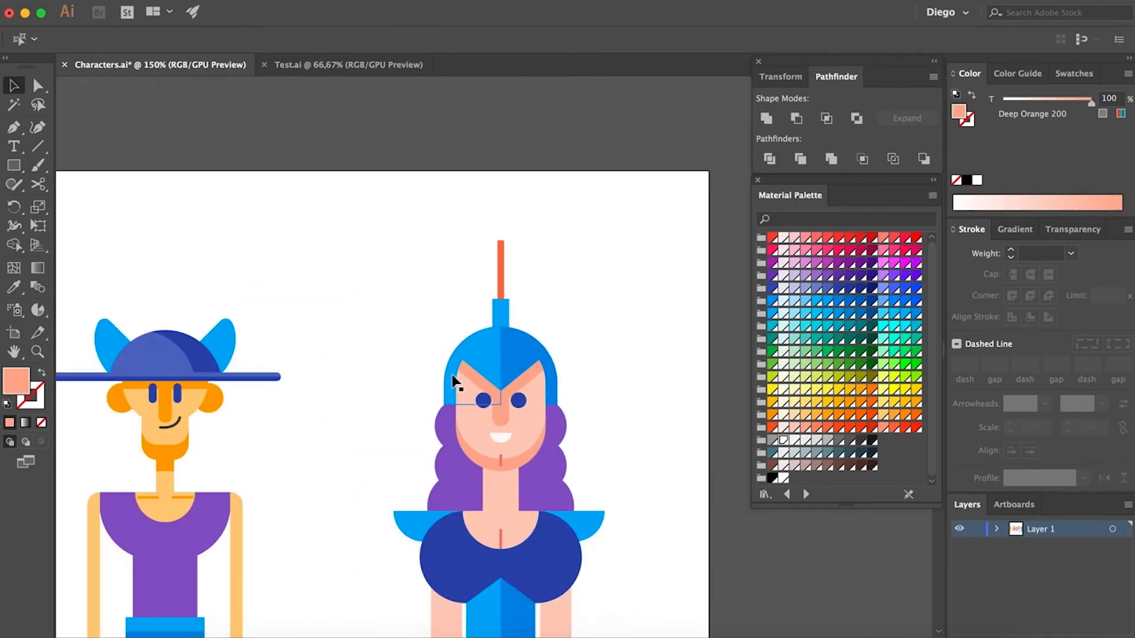
Enlarge the headpiece's two front triangles together, extending their shared tip downward and their outer corners outward
{"action": "scroll", "coordinate": [475, 400], "scroll_direction": "up", "scroll_amount": 3}
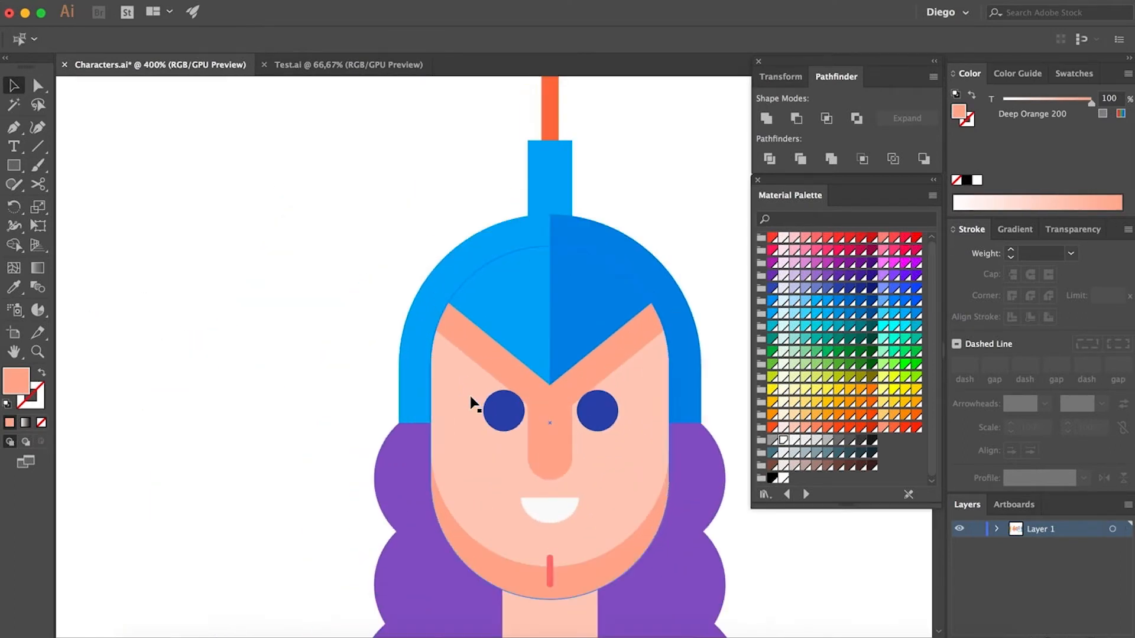
{"action": "left_click", "coordinate": [325, 65]}
{"action": "left_click", "coordinate": [197, 67]}
{"action": "left_click", "coordinate": [523, 300]}
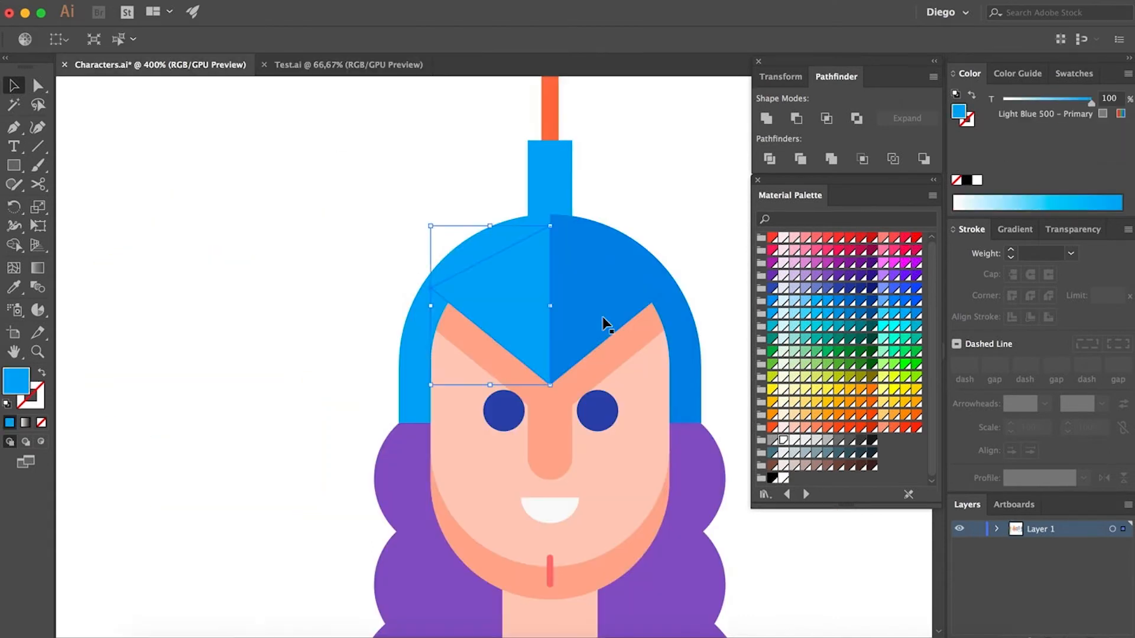
{"action": "left_click", "coordinate": [603, 321], "text": "shift"}
{"action": "left_click_drag", "start_coordinate": [551, 387], "coordinate": [555, 405]}
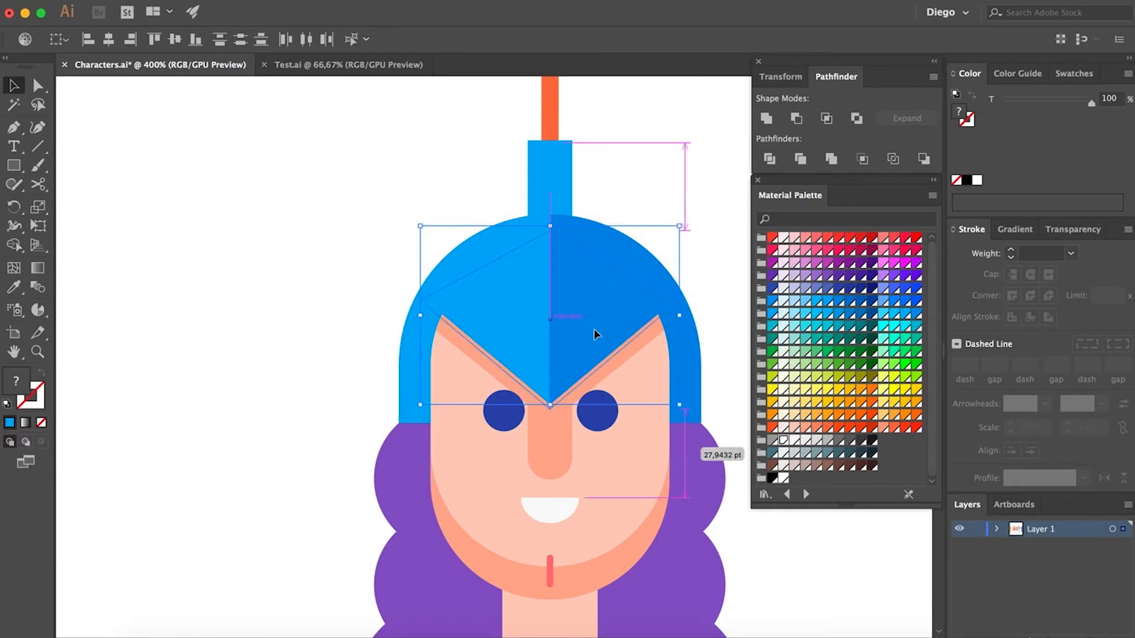
Convert the top centre anchor of the darker headpiece triangle to a smooth point with horizontal handles
{"action": "key", "text": "a"}
{"action": "left_click", "coordinate": [550, 231]}
{"action": "mouse_move", "coordinate": [550, 231]}
{"action": "left_mouse_down"}
{"action": "mouse_move", "coordinate": [551, 215]}
{"action": "mouse_move", "coordinate": [550, 224]}
{"action": "left_mouse_up"}
{"action": "key", "text": "super+z"}
{"action": "key", "text": "shift+c"}
{"action": "left_click_drag", "start_coordinate": [550, 225], "coordinate": [462, 225]}
{"action": "key", "text": "a"}
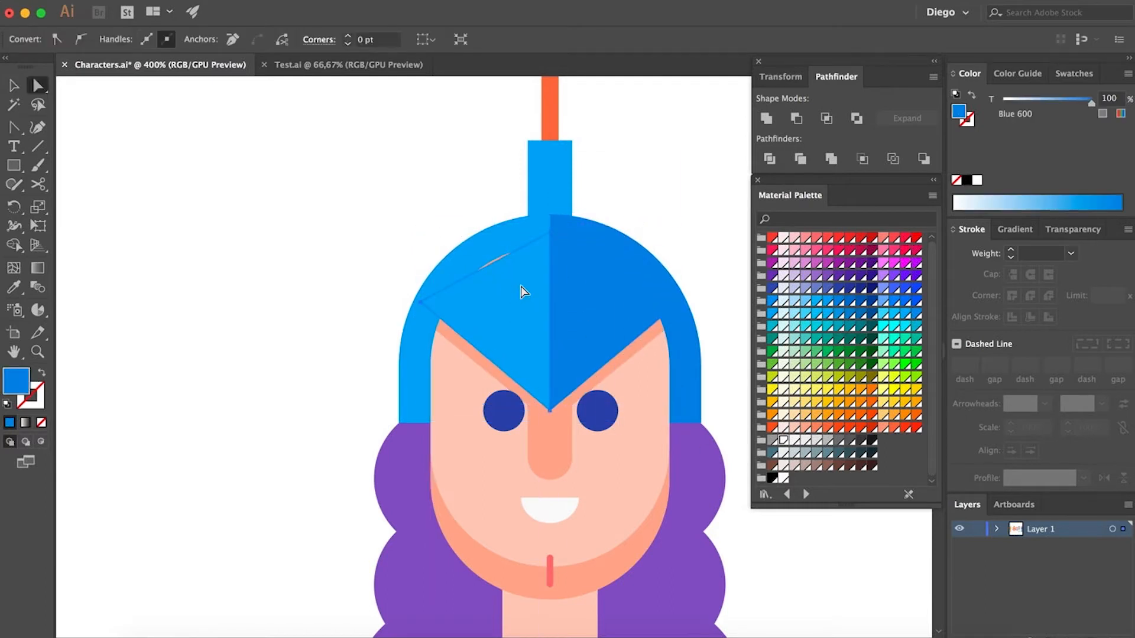
Curve the top edge of the lighter headpiece triangle at its centre anchor to cover the exposed skin-coloured sliver
{"action": "left_click", "coordinate": [521, 286]}
{"action": "left_click_drag", "start_coordinate": [550, 231], "coordinate": [624, 175]}
{"action": "key", "text": "super+z"}
{"action": "key", "text": "shift+c"}
{"action": "left_click", "coordinate": [631, 215]}
{"action": "key", "text": "a"}
{"action": "left_click", "coordinate": [676, 224]}
Narrow the face, chin shadow and forehead shadow together slightly, keeping them centred
{"action": "left_click", "coordinate": [466, 492]}
{"action": "left_click", "coordinate": [453, 526], "text": "shift"}
{"action": "key", "text": "v"}
{"action": "mouse_move", "coordinate": [617, 375]}
{"action": "left_mouse_down"}
{"action": "mouse_move", "coordinate": [604, 376]}
{"action": "mouse_move", "coordinate": [617, 377]}
{"action": "left_mouse_up"}
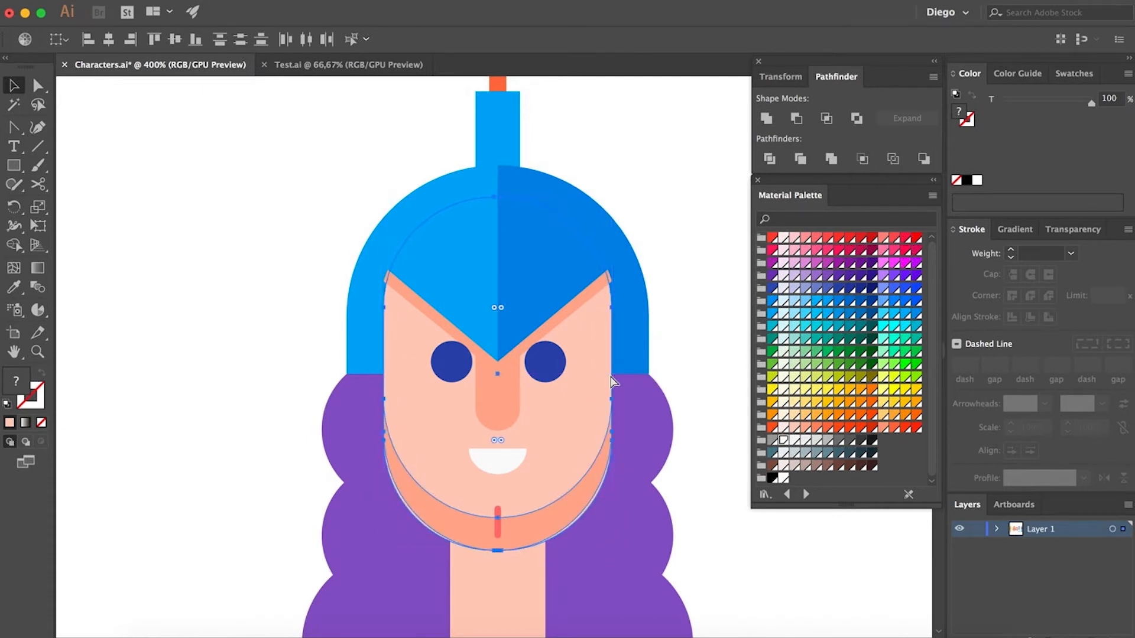
{"action": "key", "text": "a"}
{"action": "scroll", "coordinate": [426, 318], "scroll_direction": "up", "scroll_amount": 1}
{"action": "scroll", "coordinate": [441, 352], "scroll_direction": "down", "scroll_amount": 1}
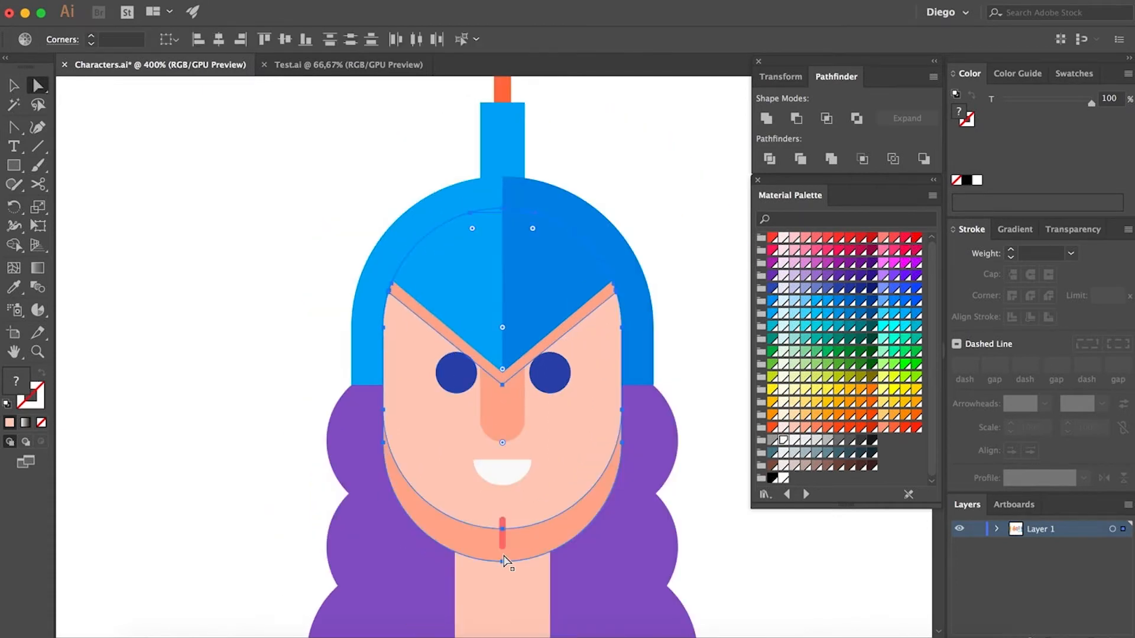
{"action": "key", "text": "v"}
{"action": "left_click_drag", "start_coordinate": [503, 562], "coordinate": [504, 545]}
{"action": "left_click_drag", "start_coordinate": [581, 463], "coordinate": [580, 480]}
{"action": "left_click", "coordinate": [725, 465]}
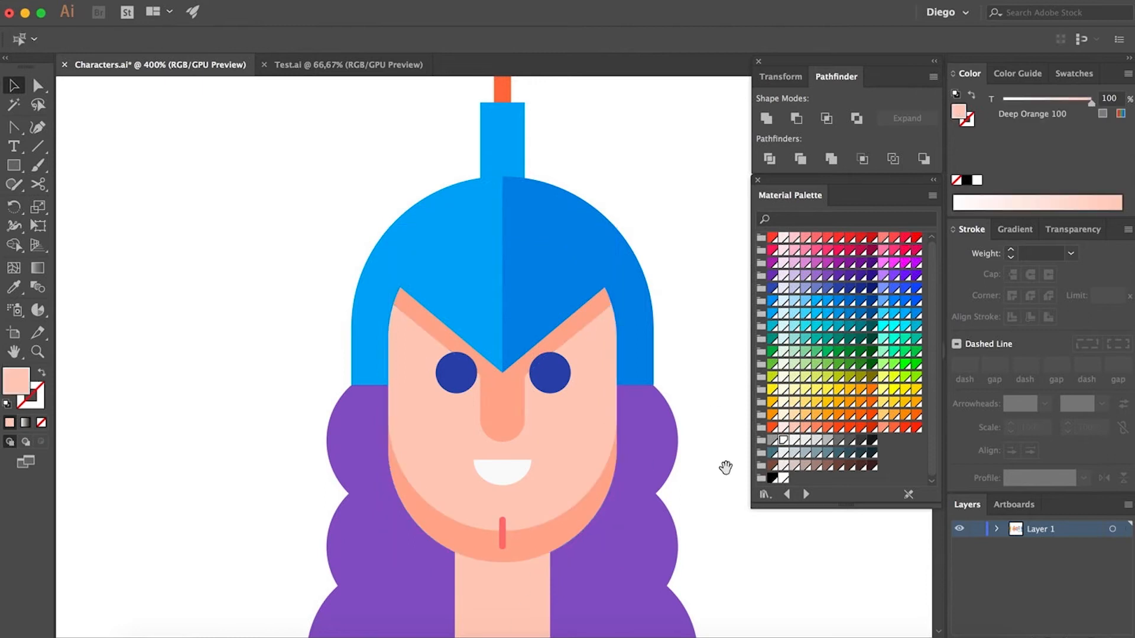
Move the vertical chin line slightly up, away from the chin's lower edge
{"action": "left_click_drag", "start_coordinate": [725, 467], "coordinate": [671, 381]}
{"action": "scroll", "coordinate": [673, 382], "scroll_direction": "down", "scroll_amount": 2}
{"action": "left_click_drag", "start_coordinate": [707, 444], "coordinate": [608, 420]}
{"action": "scroll", "coordinate": [455, 381], "scroll_direction": "up", "scroll_amount": 4}
{"action": "key", "text": "a"}
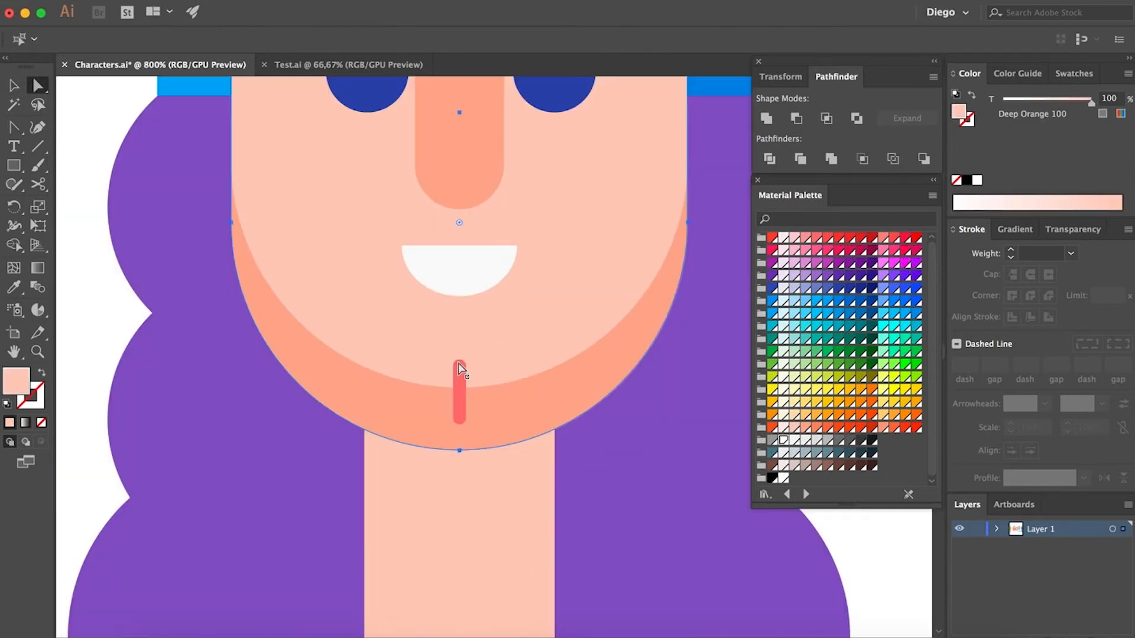
{"action": "left_click", "coordinate": [459, 366]}
{"action": "left_click", "coordinate": [460, 417], "text": "shift"}
{"action": "left_click_drag", "start_coordinate": [460, 417], "coordinate": [459, 407]}
{"action": "scroll", "coordinate": [489, 399], "scroll_direction": "down", "scroll_amount": 2}
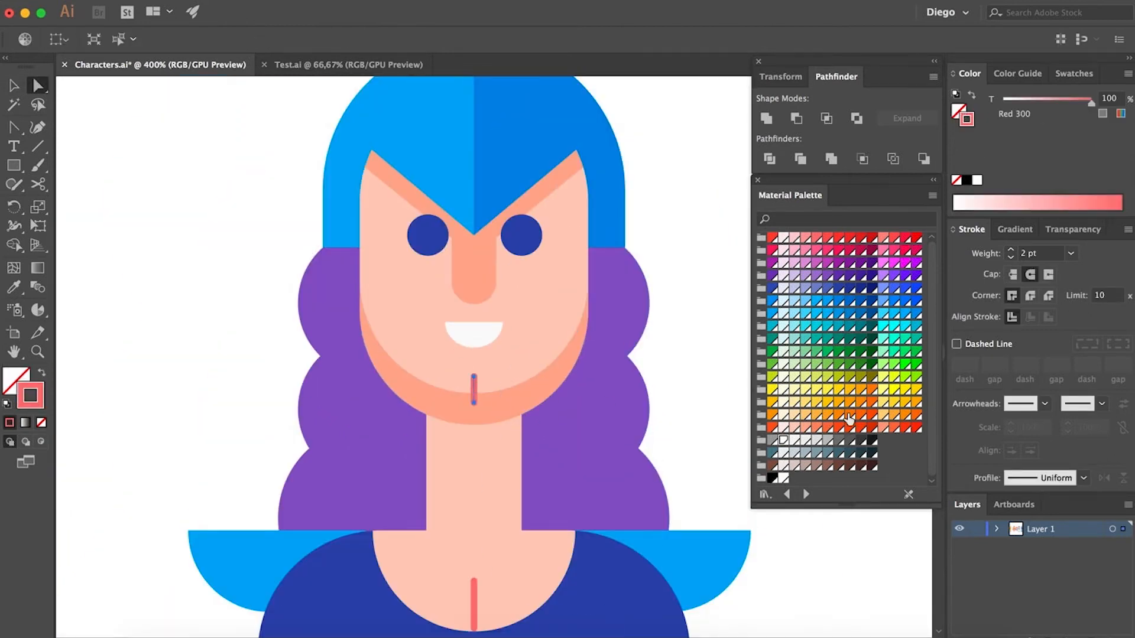
Recolour the chin line's stroke with Deep Orange 300 and copy that stroke onto the chest line
{"action": "left_click", "coordinate": [816, 427]}
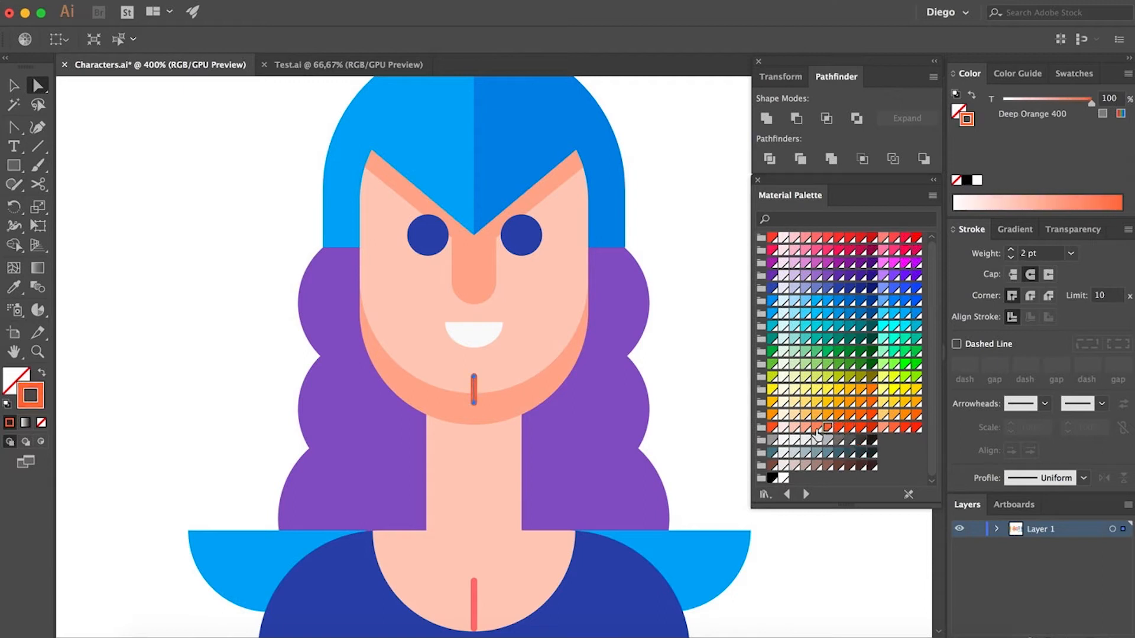
{"action": "left_click", "coordinate": [477, 627]}
{"action": "key", "text": "i"}
{"action": "left_click", "coordinate": [473, 381]}
{"action": "key", "text": "a"}
{"action": "left_click", "coordinate": [684, 317]}
Subtract a copy of the left shoulder flap, offset up and inward, to leave a thin strip along the flap's lower outer edge
{"action": "scroll", "coordinate": [685, 318], "scroll_direction": "down", "scroll_amount": 3}
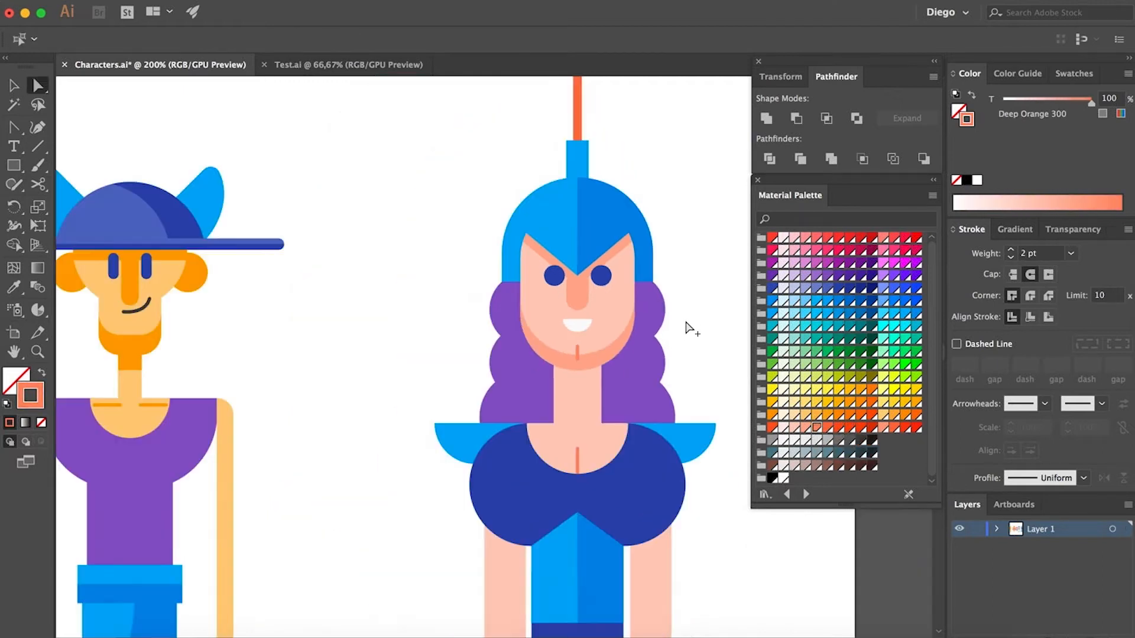
{"action": "left_click_drag", "start_coordinate": [721, 397], "coordinate": [661, 316]}
{"action": "left_click_drag", "start_coordinate": [701, 513], "coordinate": [647, 469]}
{"action": "scroll", "coordinate": [546, 334], "scroll_direction": "up", "scroll_amount": 2}
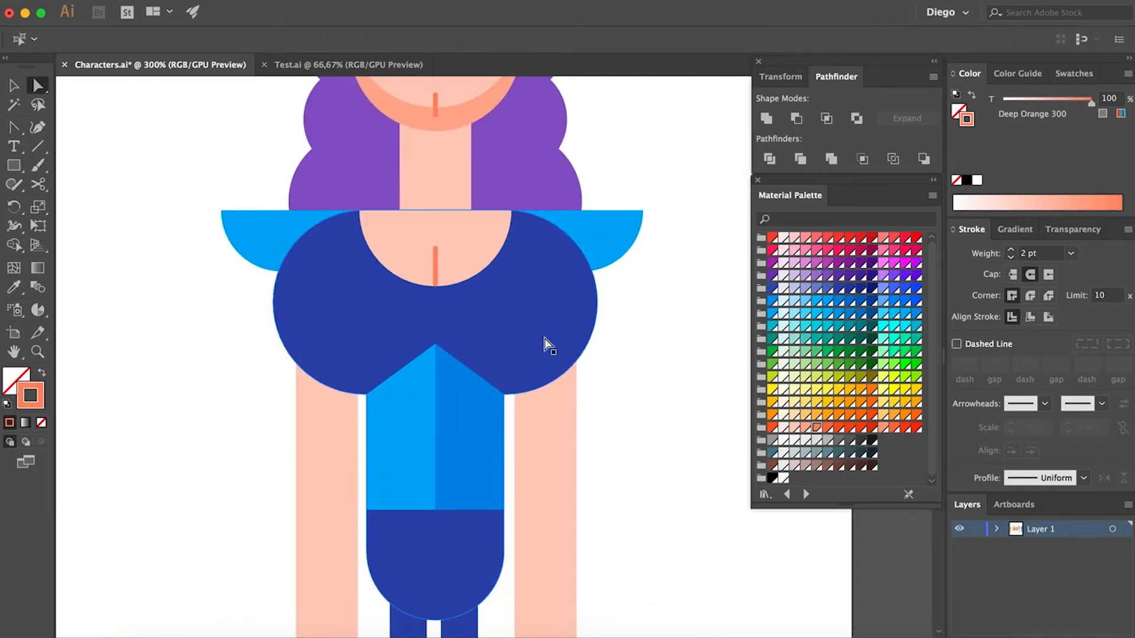
{"action": "scroll", "coordinate": [251, 231], "scroll_direction": "up", "scroll_amount": 2}
{"action": "left_click_drag", "start_coordinate": [264, 236], "coordinate": [289, 209]}
{"action": "left_click", "coordinate": [252, 273]}
{"action": "left_click", "coordinate": [279, 240], "text": "shift"}
{"action": "key", "text": "super+4"}
{"action": "scroll", "coordinate": [323, 276], "scroll_direction": "down", "scroll_amount": 2}
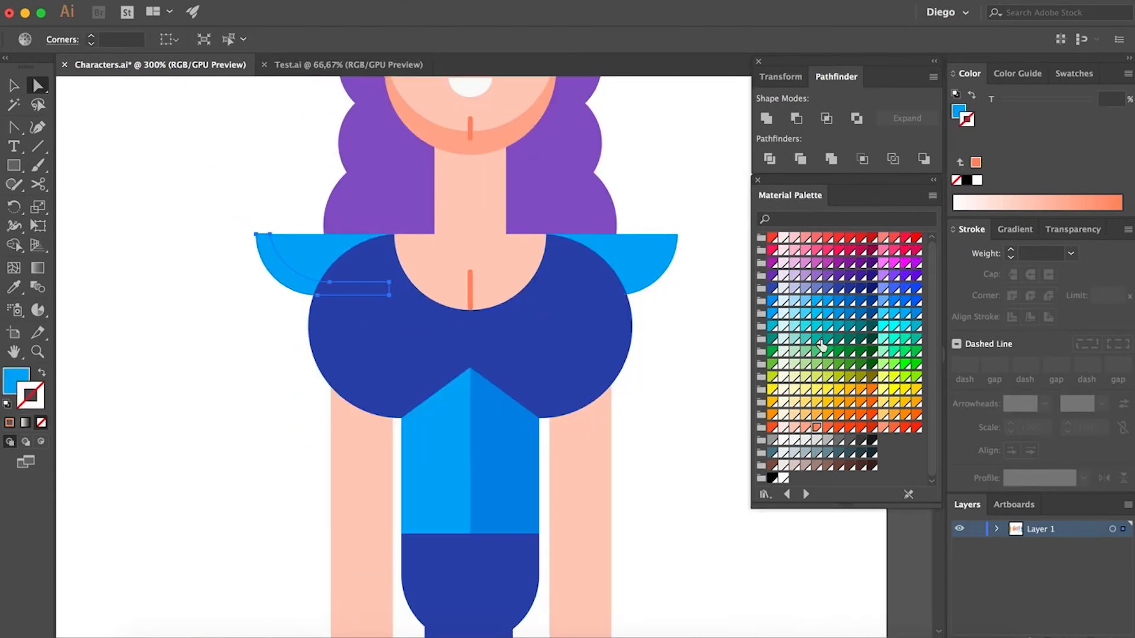
Fill the thin strip on the left shoulder flap with Blue 700
{"action": "left_click", "coordinate": [838, 302]}
{"action": "left_click", "coordinate": [850, 302]}
{"action": "key", "text": "shift+x"}
{"action": "left_click", "coordinate": [41, 423]}
{"action": "left_click", "coordinate": [139, 436]}
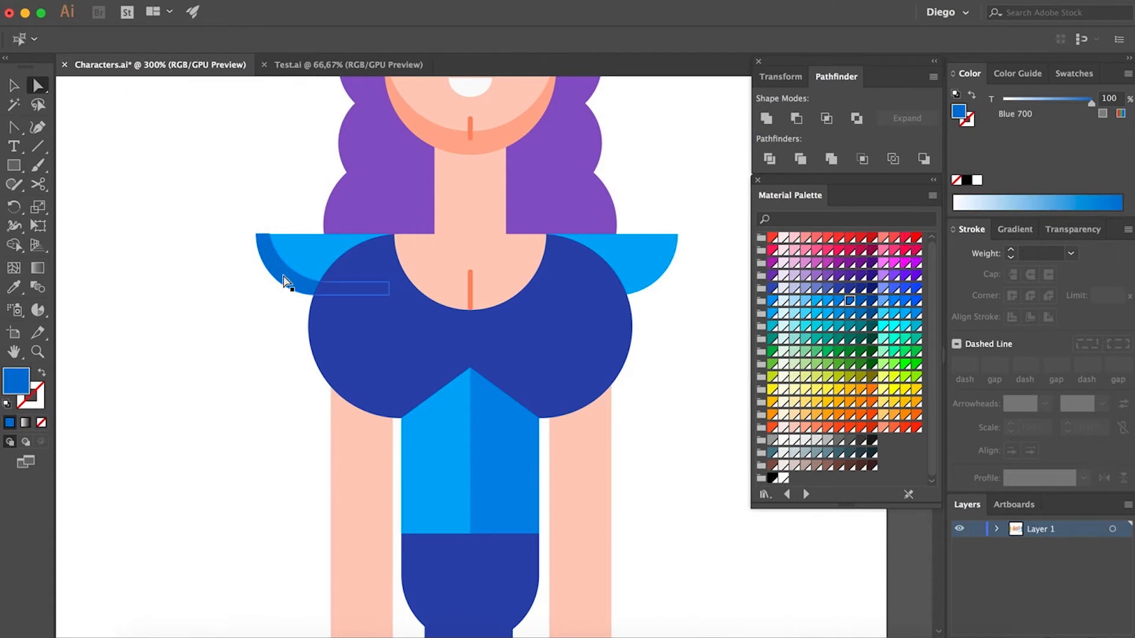
Mirror a copy of the Blue 700 strip onto the right shoulder flap
{"action": "key", "text": "o"}
{"action": "mouse_move", "coordinate": [284, 277]}
{"action": "left_mouse_down"}
{"action": "mouse_move", "coordinate": [689, 271]}
{"action": "mouse_move", "coordinate": [601, 296]}
{"action": "left_mouse_up"}
{"action": "key", "text": "Return"}
{"action": "left_click", "coordinate": [702, 478]}
{"action": "scroll", "coordinate": [702, 477], "scroll_direction": "down", "scroll_amount": 4}
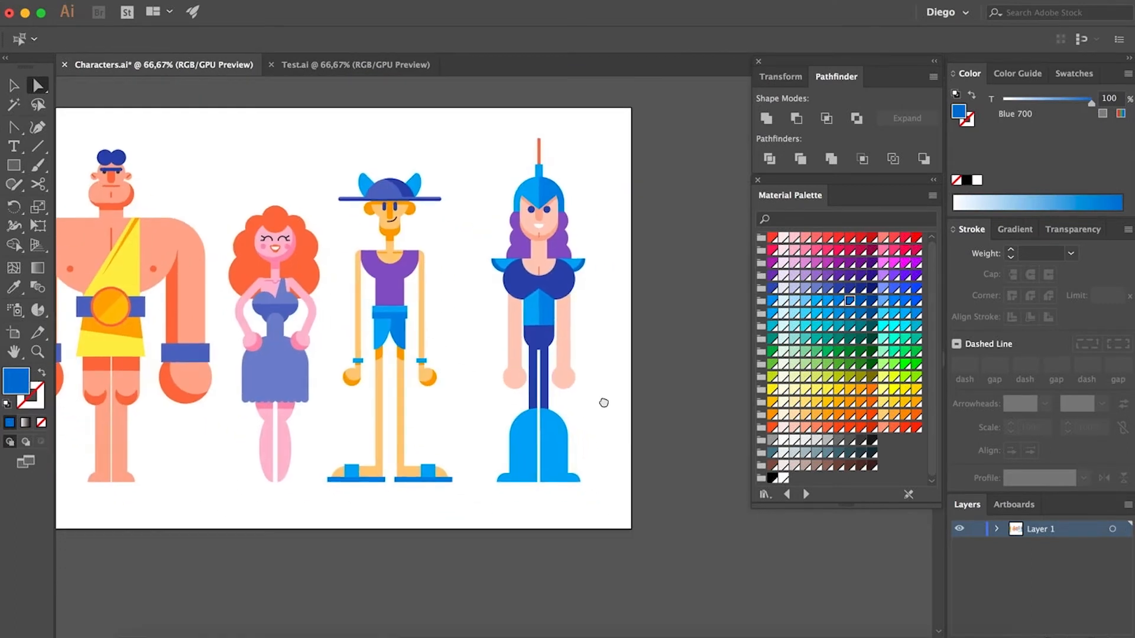
Unite the leg and toe shapes of each boot into a single shape
{"action": "scroll", "coordinate": [507, 410], "scroll_direction": "up", "scroll_amount": 2}
{"action": "left_click", "coordinate": [506, 406]}
{"action": "left_click", "coordinate": [460, 460], "text": "shift"}
{"action": "key", "text": "super+4"}
{"action": "left_click", "coordinate": [558, 429]}
{"action": "left_click", "coordinate": [615, 456], "text": "shift"}
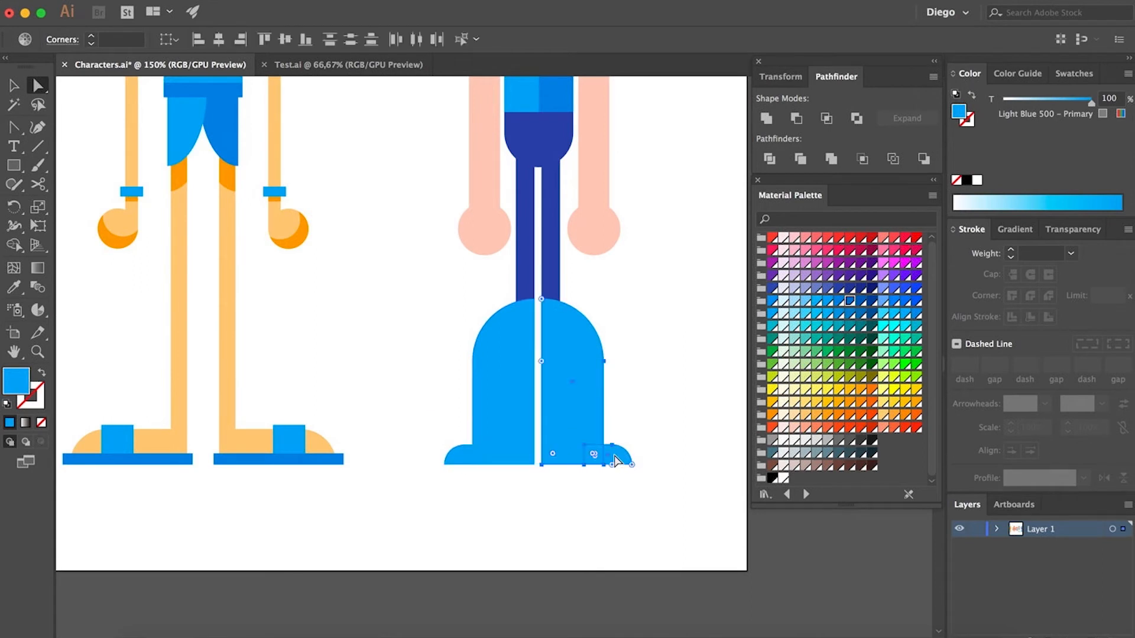
{"action": "key", "text": "super+4"}
Subtract a copy of the left boot, offset up and outward, to leave a strip along its inner and lower edges
{"action": "left_click_drag", "start_coordinate": [513, 423], "coordinate": [451, 401]}
{"action": "left_click", "coordinate": [522, 392], "text": "shift"}
{"action": "key", "text": "super+4"}
Round the inner corner of the left boot's strip and fill it with the torso's Blue 600
{"action": "left_click", "coordinate": [516, 450]}
{"action": "key", "text": "super+z"}
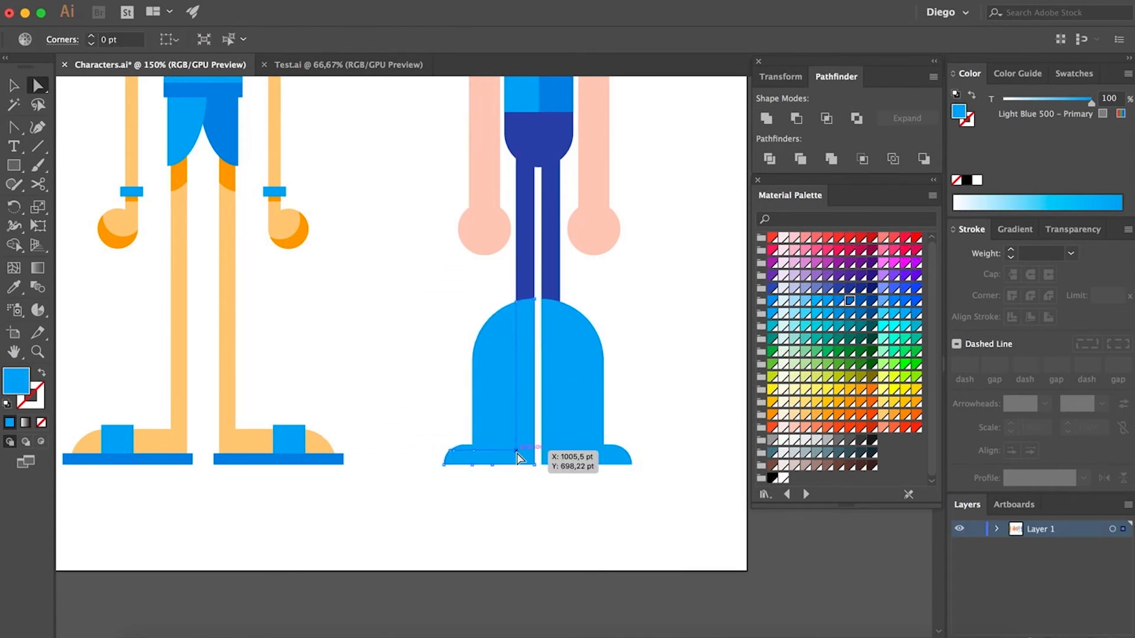
{"action": "left_click", "coordinate": [516, 451]}
{"action": "left_click_drag", "start_coordinate": [505, 439], "coordinate": [452, 405]}
{"action": "key", "text": "i"}
{"action": "left_click", "coordinate": [559, 94]}
{"action": "key", "text": "a"}
{"action": "left_click", "coordinate": [610, 428]}
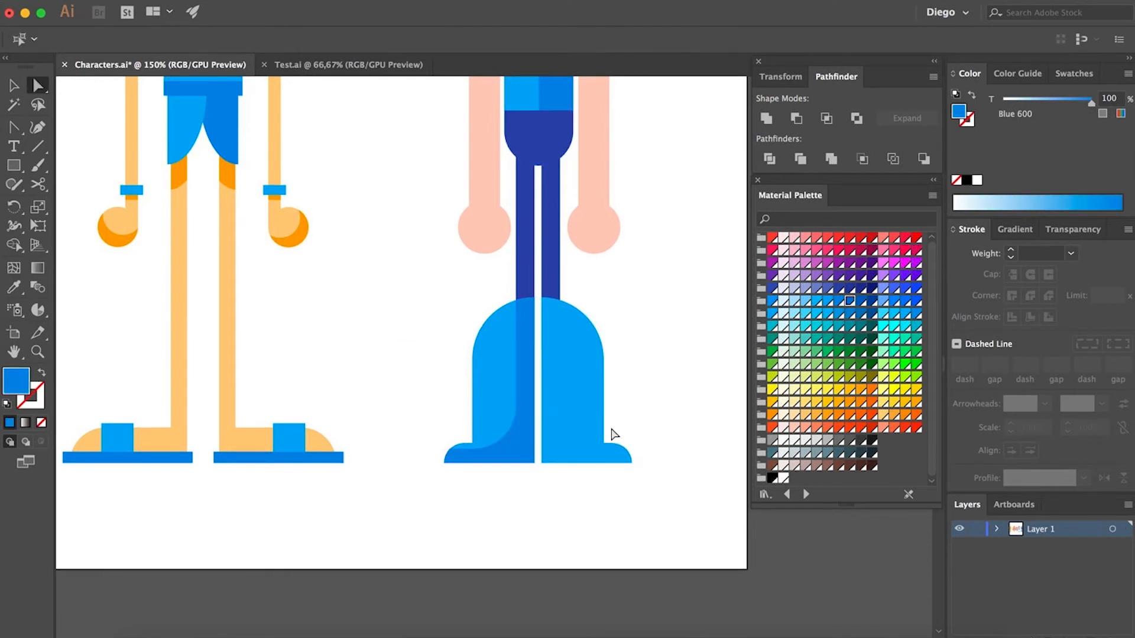
Mirror a copy of the boot shadow onto the right boot, bring it to the front and align it with the boot
{"action": "scroll", "coordinate": [559, 394], "scroll_direction": "up", "scroll_amount": 1}
{"action": "left_click_drag", "start_coordinate": [513, 456], "coordinate": [631, 443]}
{"action": "key", "text": "super+F1"}
{"action": "scroll", "coordinate": [578, 452], "scroll_direction": "up", "scroll_amount": 2}
{"action": "key", "text": "super+shift+bracketright"}
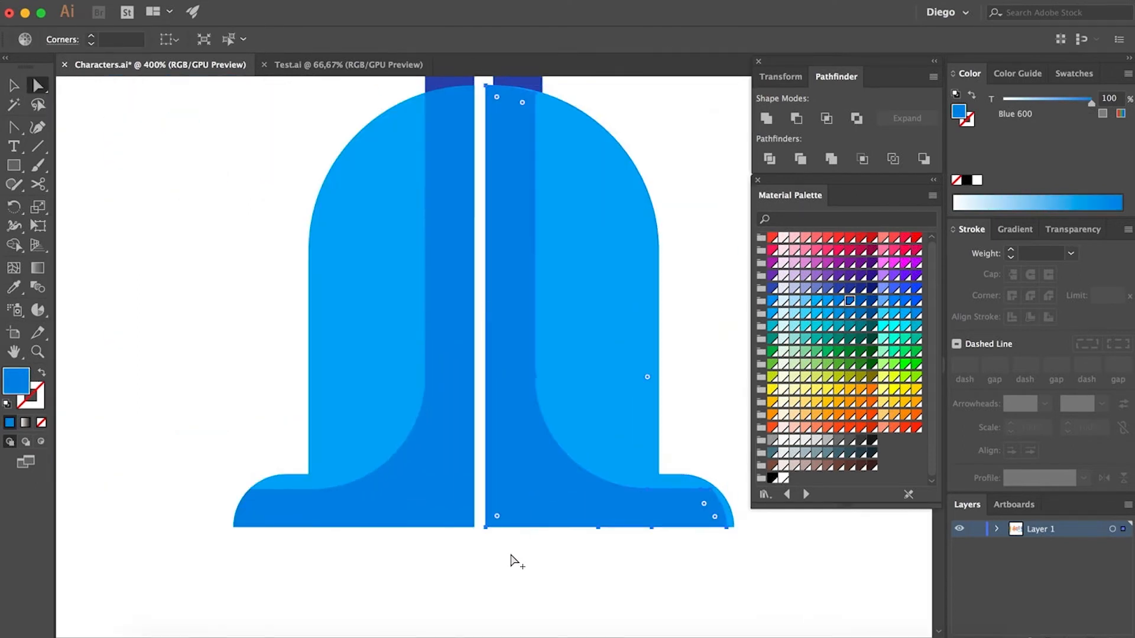
{"action": "scroll", "coordinate": [512, 555], "scroll_direction": "up", "scroll_amount": 2}
{"action": "mouse_move", "coordinate": [529, 441]}
{"action": "left_mouse_down"}
{"action": "mouse_move", "coordinate": [598, 440]}
{"action": "mouse_move", "coordinate": [544, 440]}
{"action": "left_mouse_up"}
{"action": "scroll", "coordinate": [534, 525], "scroll_direction": "down", "scroll_amount": 6}
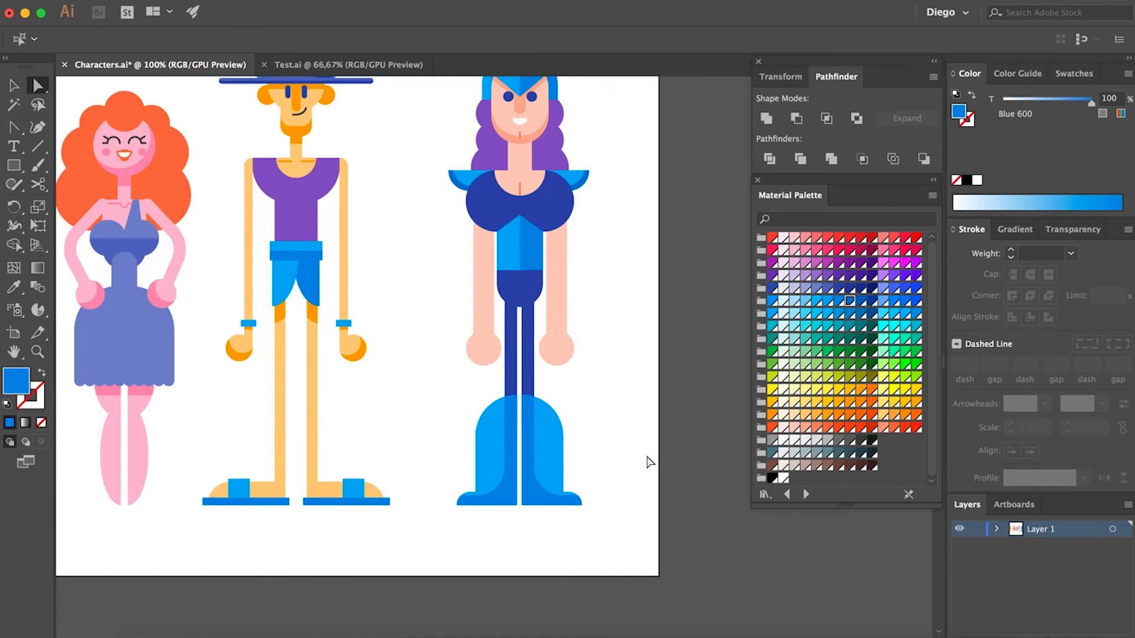
Intersect a lowered copy of the face with a copy of the neck to form a neck shadow filled with Deep Orange 200
{"action": "left_click_drag", "start_coordinate": [649, 435], "coordinate": [570, 491]}
{"action": "left_click_drag", "start_coordinate": [590, 437], "coordinate": [627, 501]}
{"action": "scroll", "coordinate": [501, 252], "scroll_direction": "up", "scroll_amount": 4}
{"action": "left_click_drag", "start_coordinate": [485, 217], "coordinate": [470, 266]}
{"action": "left_click", "coordinate": [409, 404]}
{"action": "key", "text": "super+c"}
{"action": "key", "text": "super+f"}
{"action": "left_click", "coordinate": [422, 350], "text": "shift"}
{"action": "key", "text": "super+4"}
{"action": "key", "text": "i"}
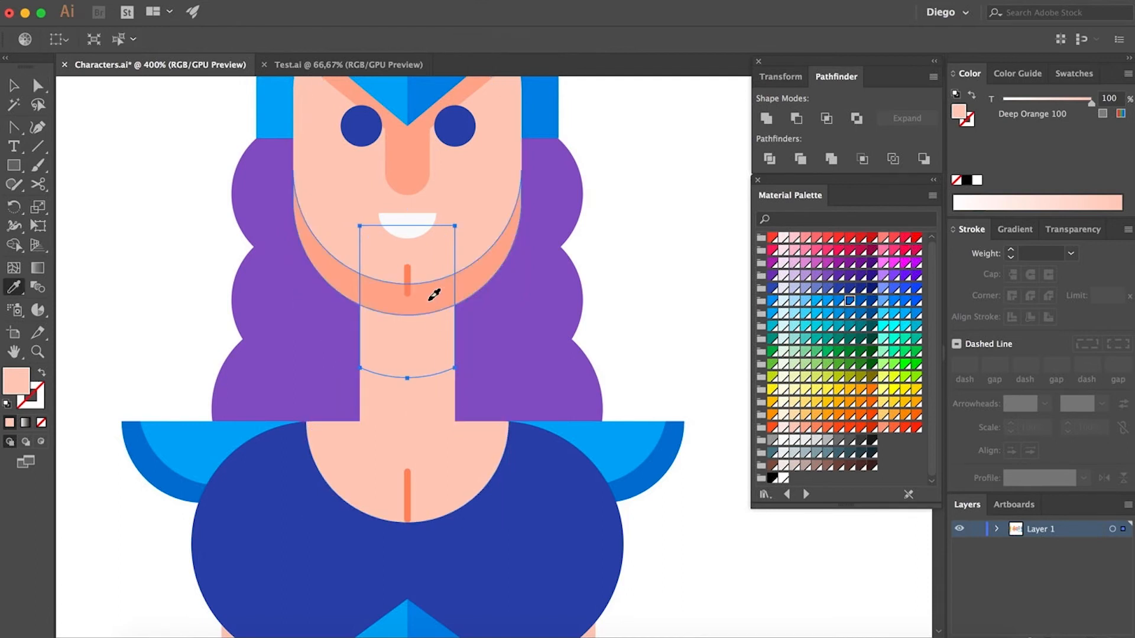
{"action": "left_click", "coordinate": [430, 301]}
Restack the neck shadow directly in front of the neck, behind the face
{"action": "key", "text": "a"}
{"action": "key", "text": "super+x"}
{"action": "left_click", "coordinate": [410, 349]}
{"action": "key", "text": "super+f"}
{"action": "left_click", "coordinate": [643, 279]}
Try the chin line's Deep Orange 300 as the neck shadow's fill, without a stroke
{"action": "left_click", "coordinate": [428, 356]}
{"action": "key", "text": "i"}
{"action": "left_click", "coordinate": [407, 274]}
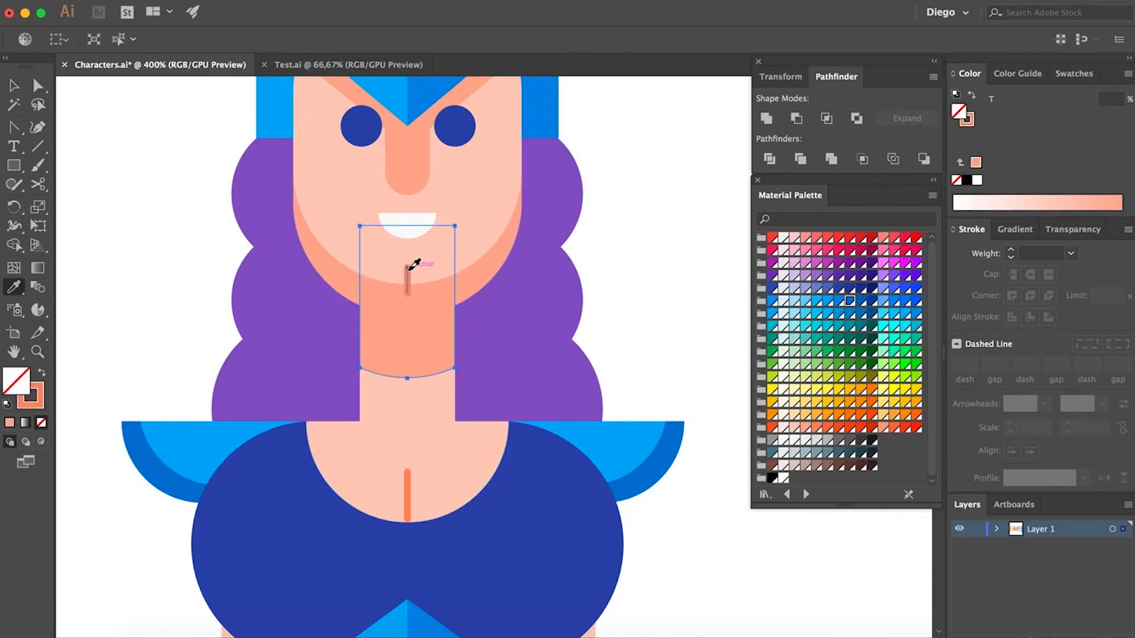
{"action": "key", "text": "shift+x"}
{"action": "key", "text": "a"}
{"action": "left_click", "coordinate": [683, 274]}
{"action": "scroll", "coordinate": [683, 274], "scroll_direction": "down", "scroll_amount": 2}
{"action": "scroll", "coordinate": [720, 326], "scroll_direction": "down", "scroll_amount": 2}
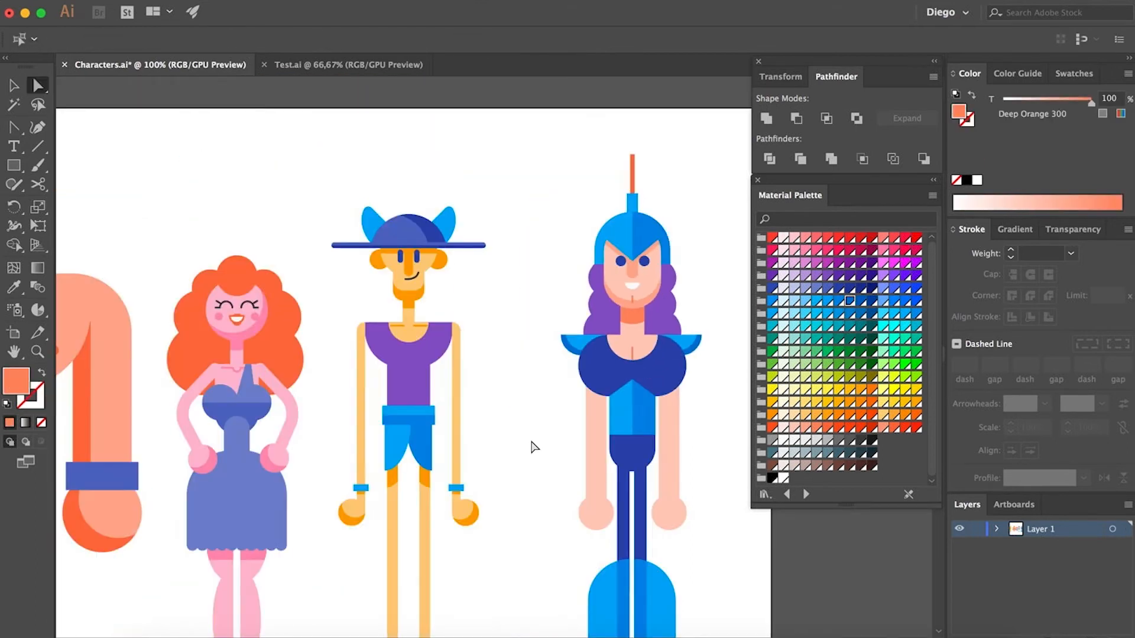
Return the neck shadow's fill to Deep Orange 200 and compare it with the rest of the figure
{"action": "scroll", "coordinate": [650, 329], "scroll_direction": "up", "scroll_amount": 2}
{"action": "left_click", "coordinate": [628, 313]}
{"action": "key", "text": "i"}
{"action": "left_click", "coordinate": [662, 267]}
{"action": "key", "text": "a"}
{"action": "left_click", "coordinate": [454, 303]}
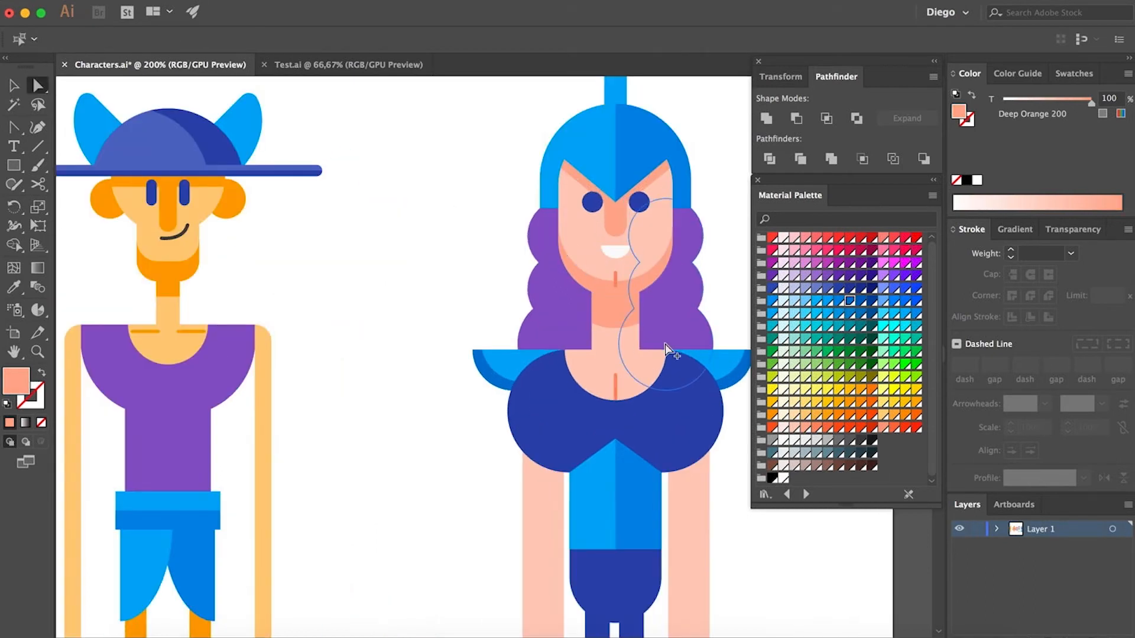
{"action": "scroll", "coordinate": [611, 288], "scroll_direction": "up", "scroll_amount": 2}
{"action": "scroll", "coordinate": [689, 451], "scroll_direction": "down", "scroll_amount": 5}
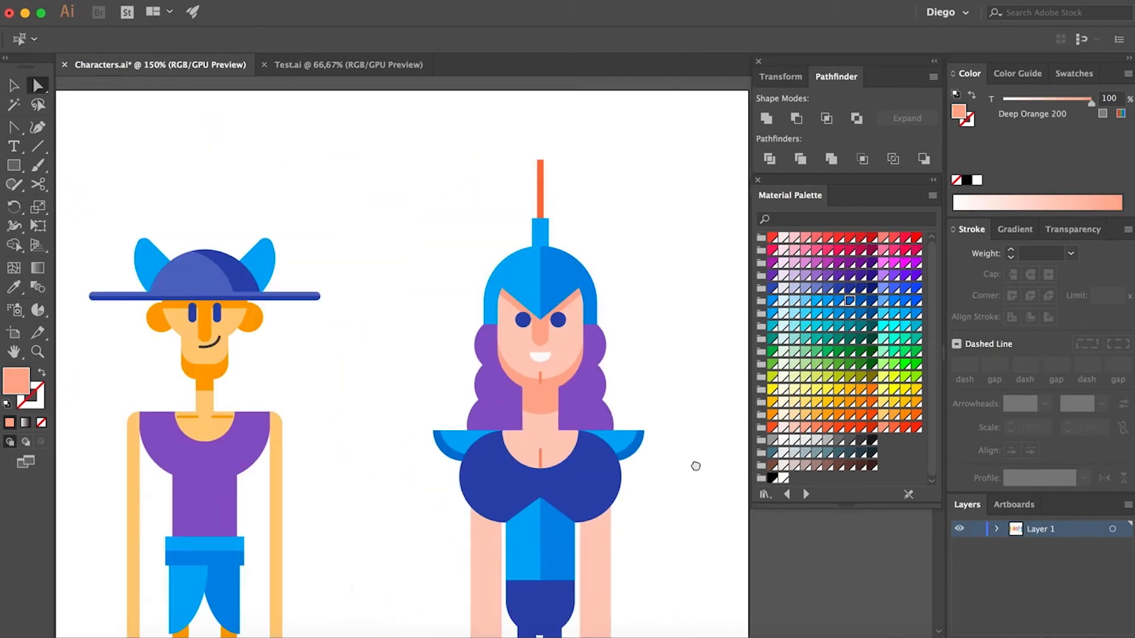
Fill the neck shadow with Deep Orange 300
{"action": "scroll", "coordinate": [519, 402], "scroll_direction": "up", "scroll_amount": 3}
{"action": "left_click", "coordinate": [520, 379]}
{"action": "key", "text": "i"}
{"action": "left_click", "coordinate": [516, 369]}
{"action": "key", "text": "a"}
{"action": "left_click", "coordinate": [648, 368]}
{"action": "scroll", "coordinate": [648, 367], "scroll_direction": "down", "scroll_amount": 1}
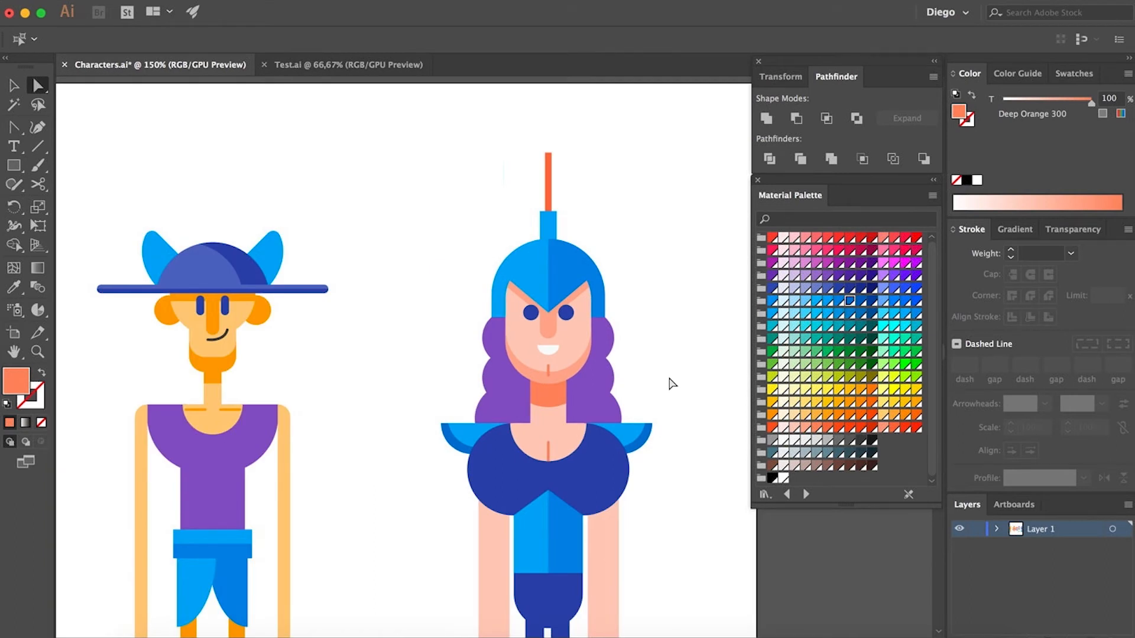
Draw a cuff rectangle over the left forearm, reaching from the top of the hand up to hip level
{"action": "scroll", "coordinate": [640, 388], "scroll_direction": "down", "scroll_amount": 5}
{"action": "scroll", "coordinate": [454, 470], "scroll_direction": "up", "scroll_amount": 2}
{"action": "key", "text": "m"}
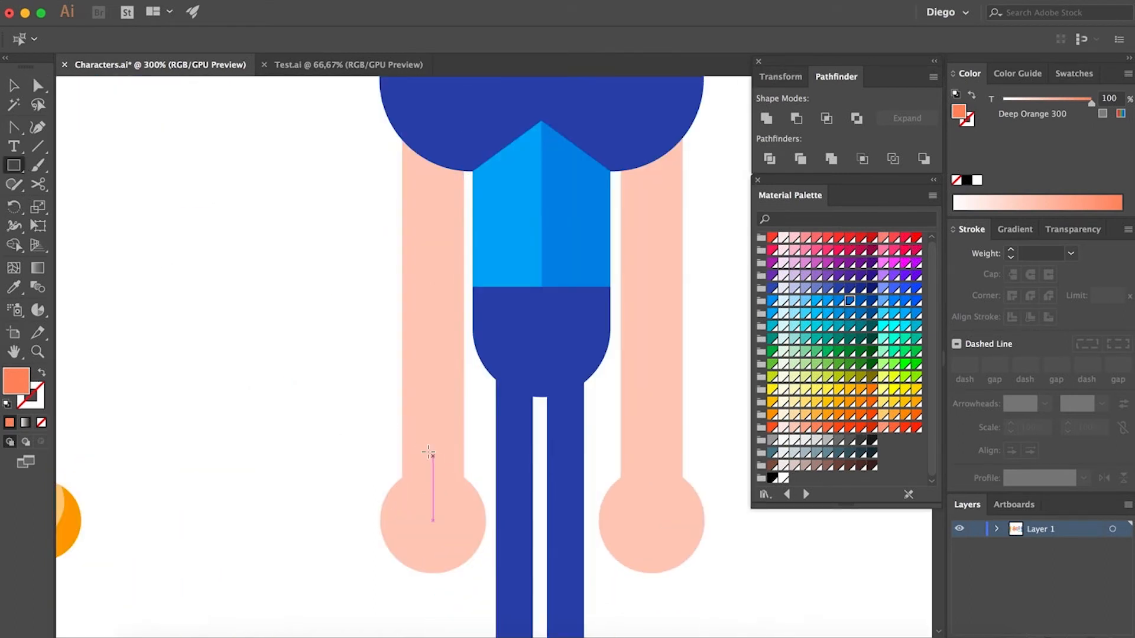
{"action": "mouse_move", "coordinate": [433, 456]}
{"action": "left_mouse_down"}
{"action": "mouse_move", "coordinate": [395, 418]}
{"action": "mouse_move", "coordinate": [441, 448]}
{"action": "left_mouse_up"}
{"action": "key", "text": "a"}
{"action": "key", "text": "v"}
{"action": "left_click_drag", "start_coordinate": [433, 405], "coordinate": [433, 336]}
{"action": "key", "text": "a"}
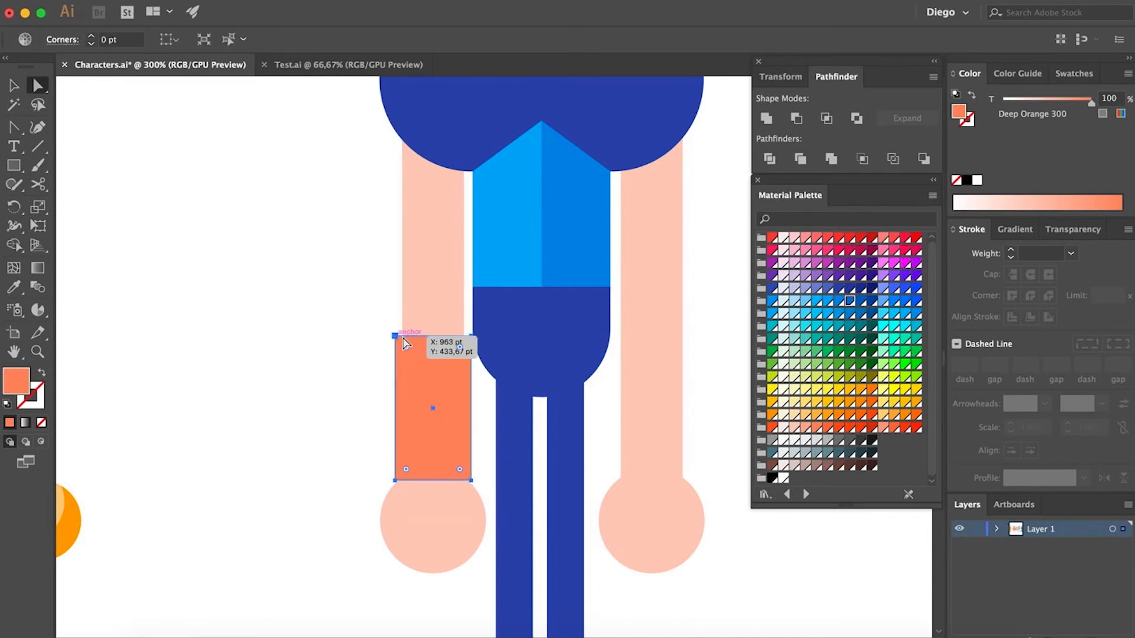
Narrow the cuff rectangle to the arm's width and fill it with Light Blue 500 - Primary
{"action": "key", "text": "v"}
{"action": "left_click_drag", "start_coordinate": [459, 392], "coordinate": [453, 392]}
{"action": "key", "text": "a"}
{"action": "key", "text": "v"}
{"action": "left_click_drag", "start_coordinate": [390, 409], "coordinate": [407, 409]}
{"action": "key", "text": "i"}
{"action": "left_click", "coordinate": [493, 252]}
{"action": "key", "text": "a"}
Copy the plain cuff onto the right forearm
{"action": "left_click", "coordinate": [329, 425]}
{"action": "scroll", "coordinate": [329, 425], "scroll_direction": "right", "scroll_amount": 4}
{"action": "left_click_drag", "start_coordinate": [316, 411], "coordinate": [535, 412]}
Raise a new centre point on the left cuff's top edge into a peak, and delete the plain right cuff
{"action": "left_click", "coordinate": [332, 385]}
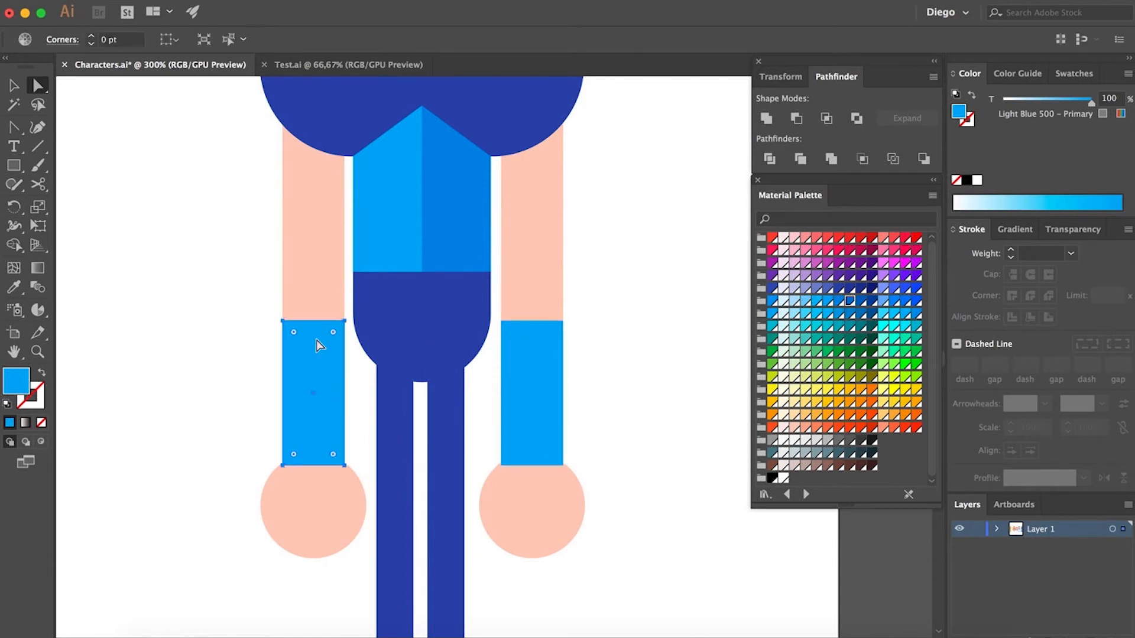
{"action": "key", "text": "p"}
{"action": "left_click", "coordinate": [313, 321]}
{"action": "left_click_drag", "start_coordinate": [313, 321], "coordinate": [314, 299]}
{"action": "key", "text": "a"}
{"action": "left_click", "coordinate": [546, 403]}
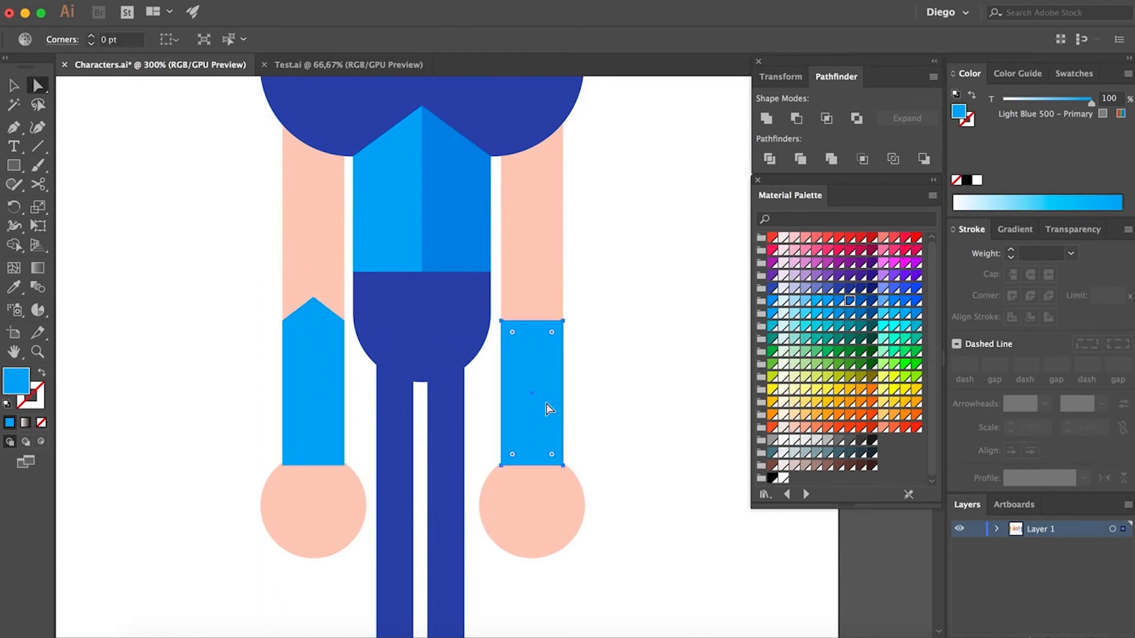
{"action": "key", "text": "Delete"}
Cut a half-width piece from the left cuff with a rectangle and fill it with the torso's Blue 600
{"action": "key", "text": "m"}
{"action": "left_click_drag", "start_coordinate": [235, 275], "coordinate": [314, 512]}
{"action": "key", "text": "a"}
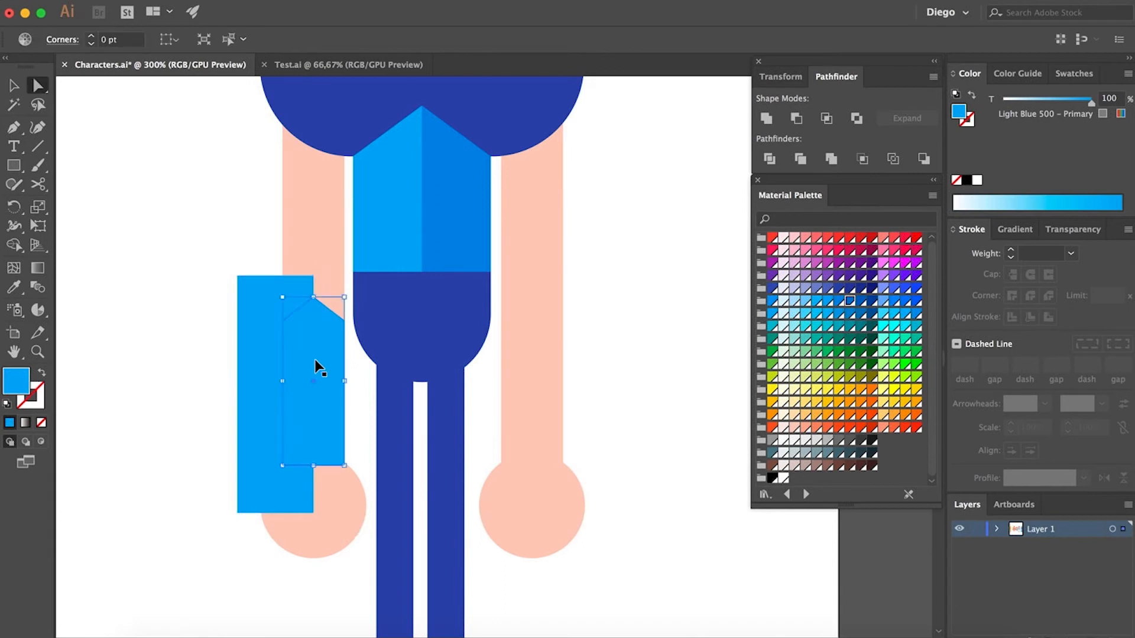
{"action": "left_click", "coordinate": [305, 331], "text": "shift"}
{"action": "key", "text": "super+4"}
{"action": "key", "text": "i"}
{"action": "left_click", "coordinate": [431, 263]}
{"action": "key", "text": "a"}
Copy the two-tone cuff onto the right forearm and save the document
{"action": "left_click", "coordinate": [300, 340]}
{"action": "left_click", "coordinate": [325, 349], "text": "shift"}
{"action": "left_click_drag", "start_coordinate": [330, 370], "coordinate": [549, 377]}
{"action": "key", "text": "super+1"}
{"action": "key", "text": "super+minus"}
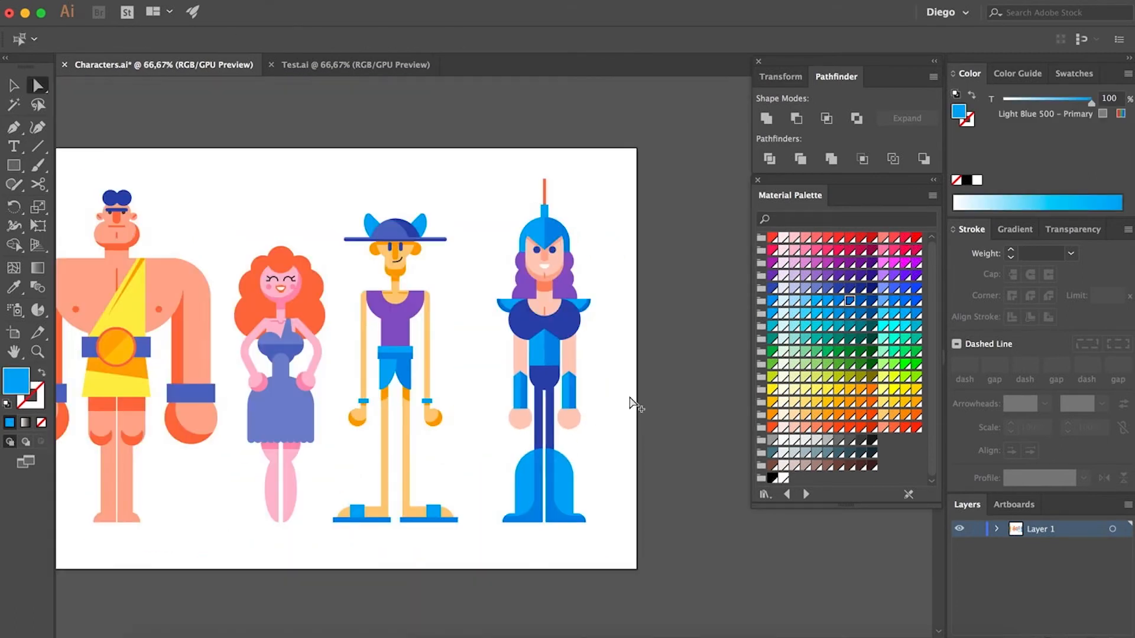
{"action": "scroll", "coordinate": [631, 403], "scroll_direction": "up", "scroll_amount": 1}
{"action": "key", "text": "super+s"}
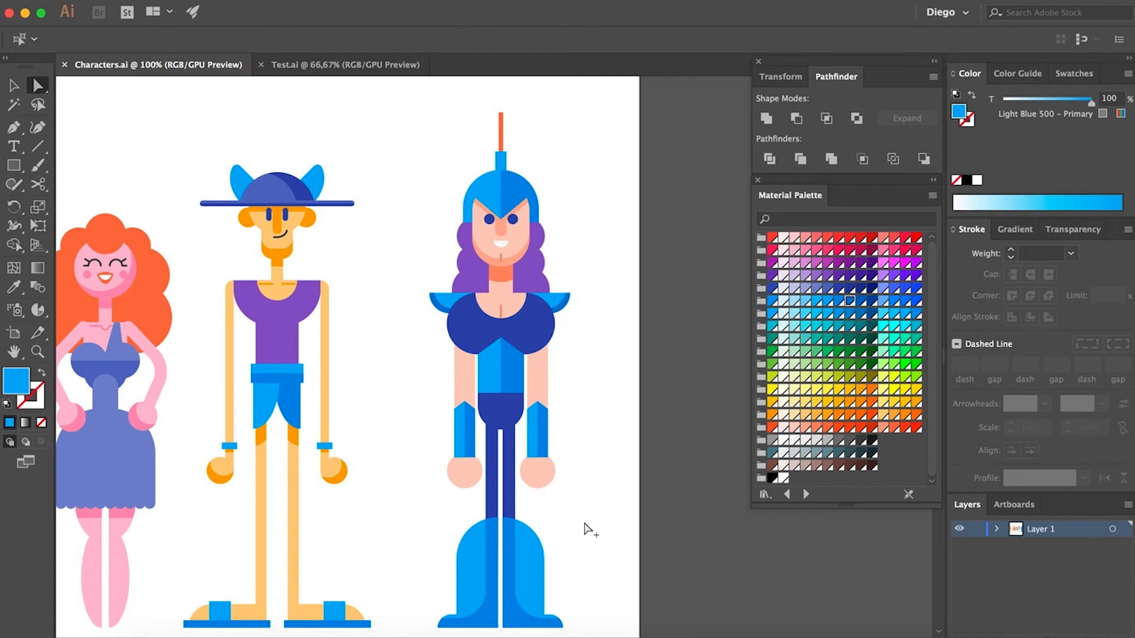
Group all parts of the new character and move it slightly closer to the character in the hat
{"action": "key", "text": "super+minus"}
{"action": "key", "text": "super+minus"}
{"action": "key", "text": "v"}
{"action": "left_click_drag", "start_coordinate": [509, 276], "coordinate": [616, 572]}
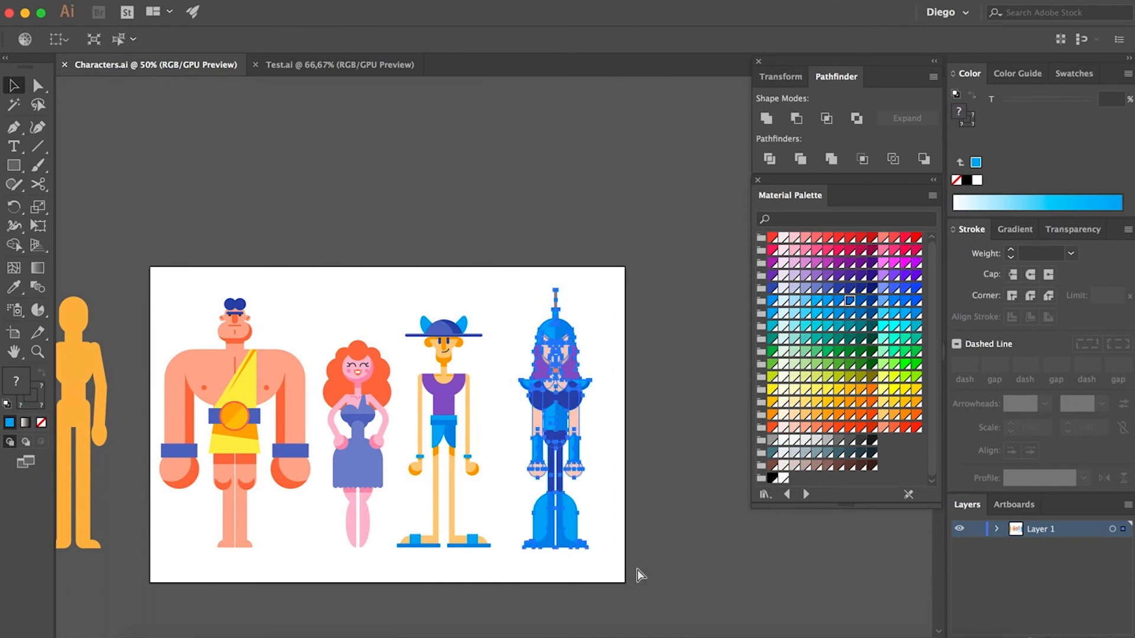
{"action": "left_click", "coordinate": [587, 517]}
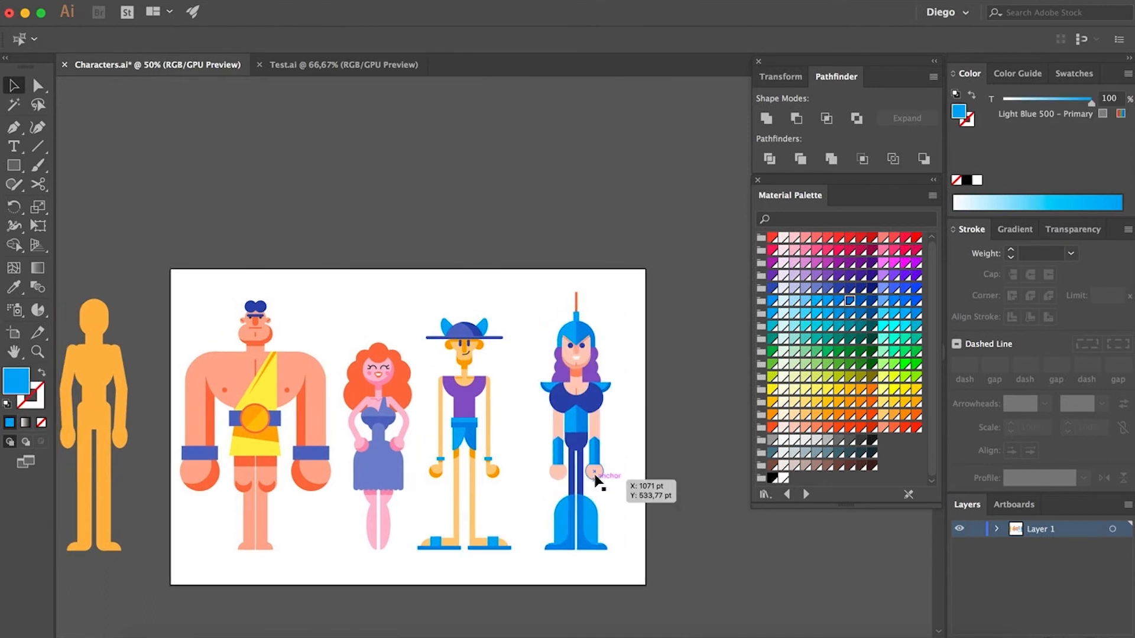
{"action": "left_click_drag", "start_coordinate": [600, 471], "coordinate": [623, 490]}
{"action": "left_click", "coordinate": [630, 504]}
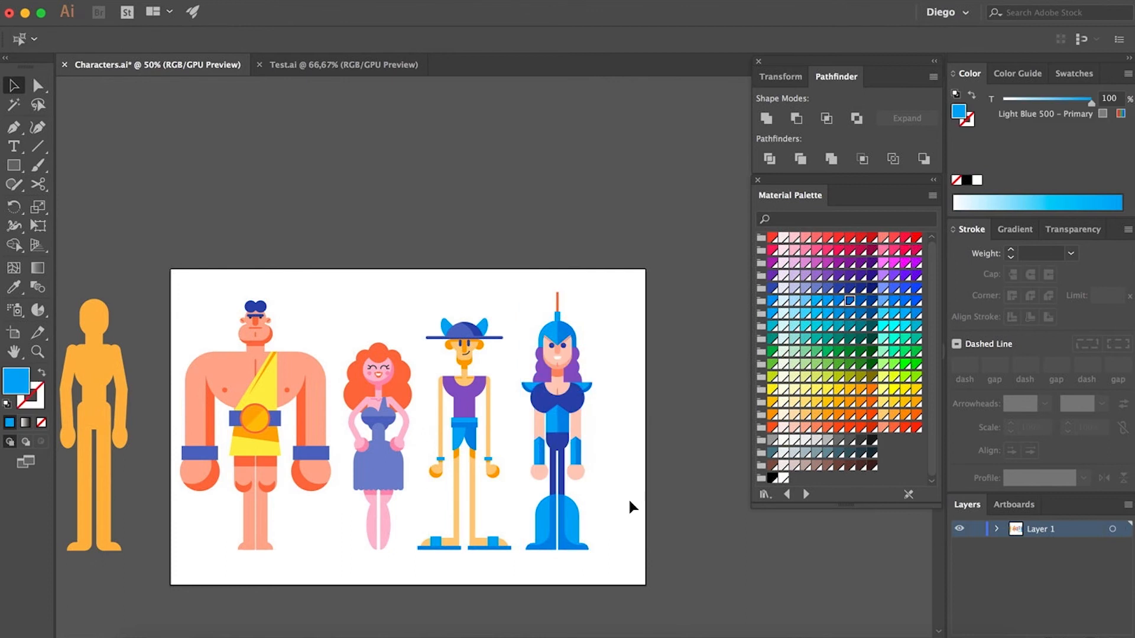
Scale the new character down slightly and proportionally, keeping its feet on the common ground line
{"action": "left_click", "coordinate": [578, 452]}
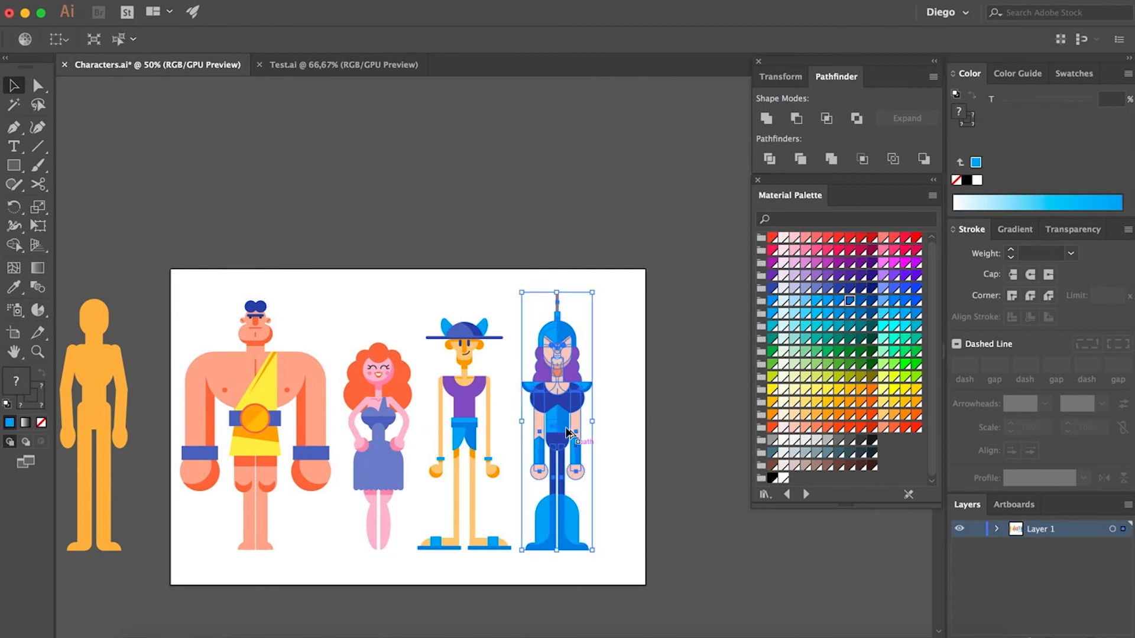
{"action": "key", "text": "super+equal"}
{"action": "left_click_drag", "start_coordinate": [561, 251], "coordinate": [556, 269]}
{"action": "left_click", "coordinate": [639, 269]}
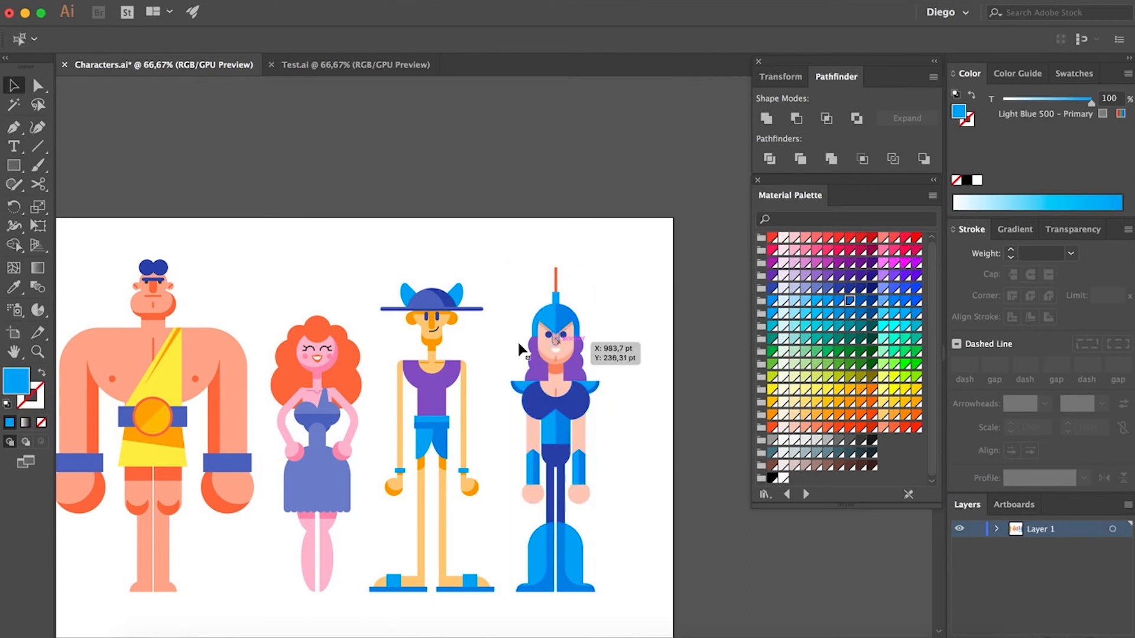
Scale the character in the hat up slightly and proportionally, keeping its feet on the ground line
{"action": "scroll", "coordinate": [472, 331], "scroll_direction": "left", "scroll_amount": 3}
{"action": "left_click", "coordinate": [467, 314]}
{"action": "left_click_drag", "start_coordinate": [478, 270], "coordinate": [483, 253]}
{"action": "left_click", "coordinate": [498, 222]}
{"action": "key", "text": "super+minus"}
{"action": "left_click_drag", "start_coordinate": [489, 413], "coordinate": [439, 280]}
{"action": "key", "text": "super+minus"}
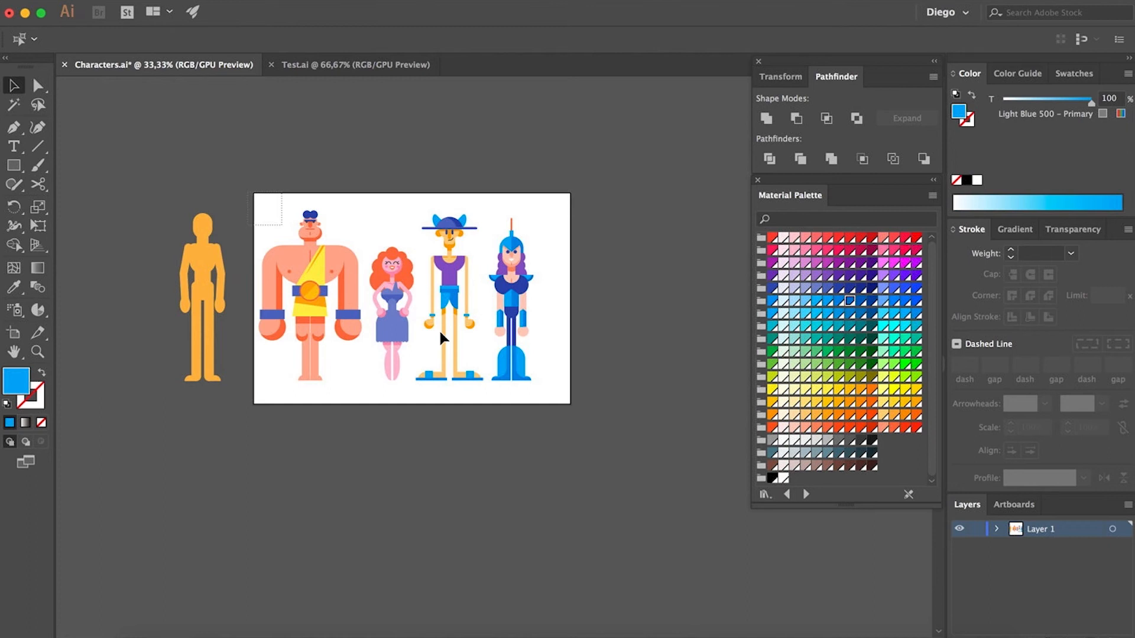
Centre the four characters together horizontally on the artboard
{"action": "key", "text": "super+a"}
{"action": "left_click", "coordinate": [57, 39]}
{"action": "left_click", "coordinate": [88, 95]}
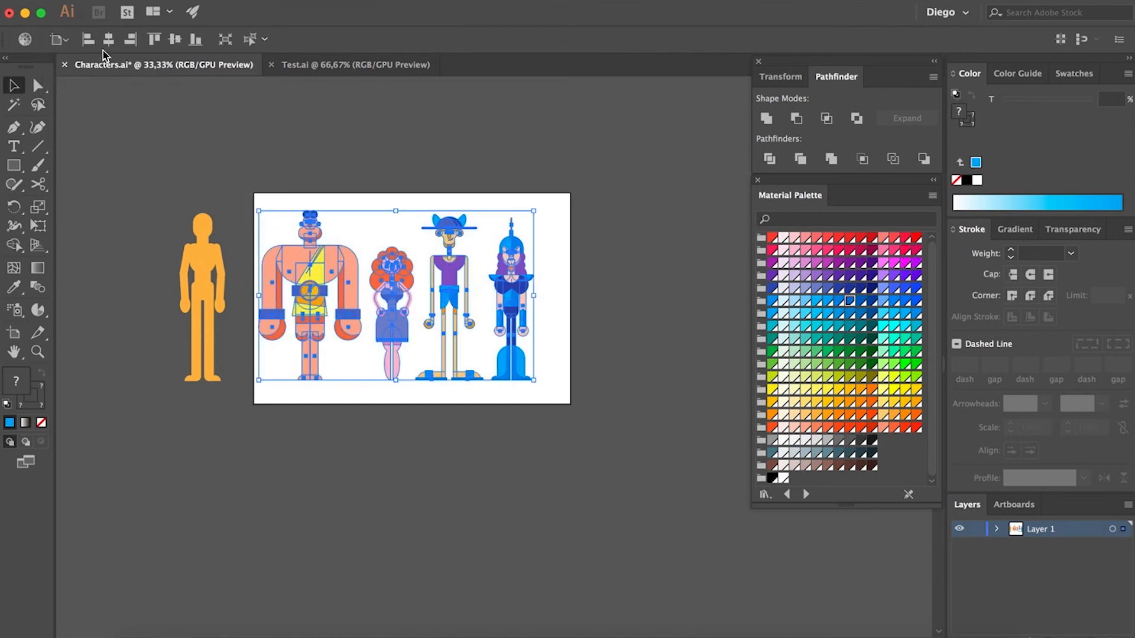
{"action": "left_click", "coordinate": [109, 39]}
{"action": "left_click", "coordinate": [516, 139]}
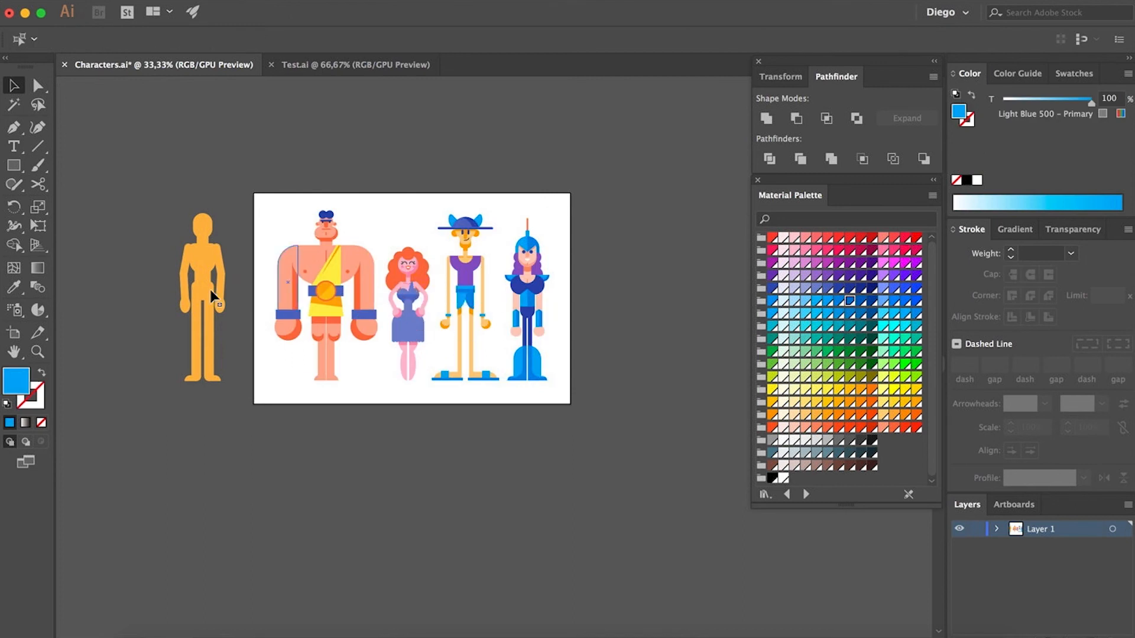
Duplicate the four characters straight down into the empty area below the artboard
{"action": "scroll", "coordinate": [331, 239], "scroll_direction": "down", "scroll_amount": 2}
{"action": "left_click_drag", "start_coordinate": [331, 238], "coordinate": [331, 459]}
{"action": "scroll", "coordinate": [561, 490], "scroll_direction": "down", "scroll_amount": 3}
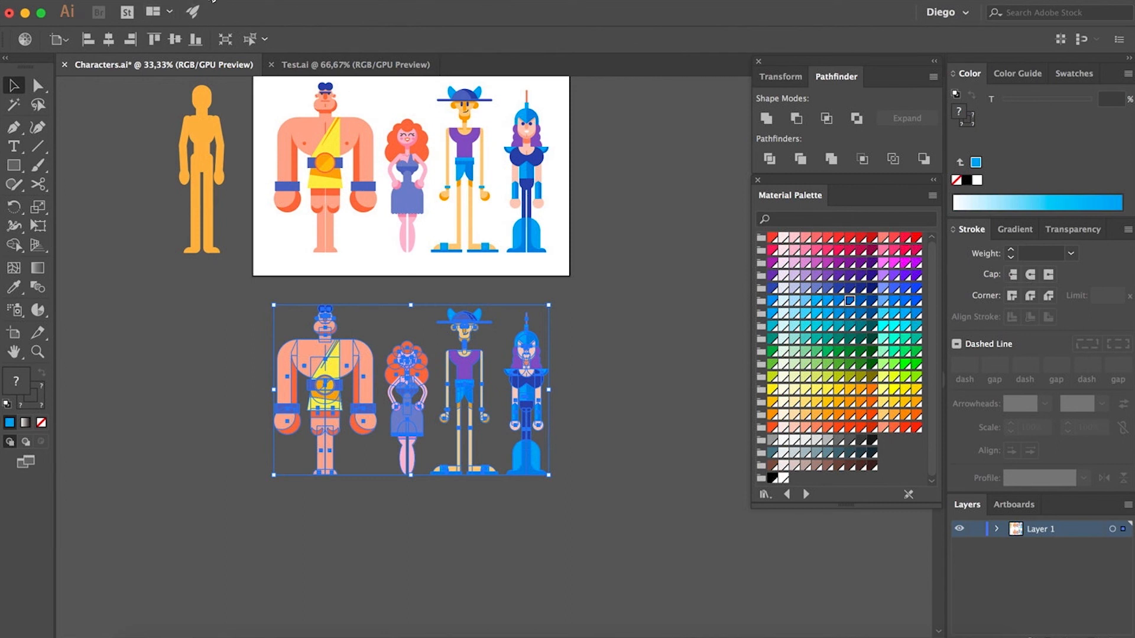
Expand the fill and stroke of the duplicated characters and fill them all with black (000000)
{"action": "left_click", "coordinate": [214, 3]}
{"action": "left_click", "coordinate": [231, 148]}
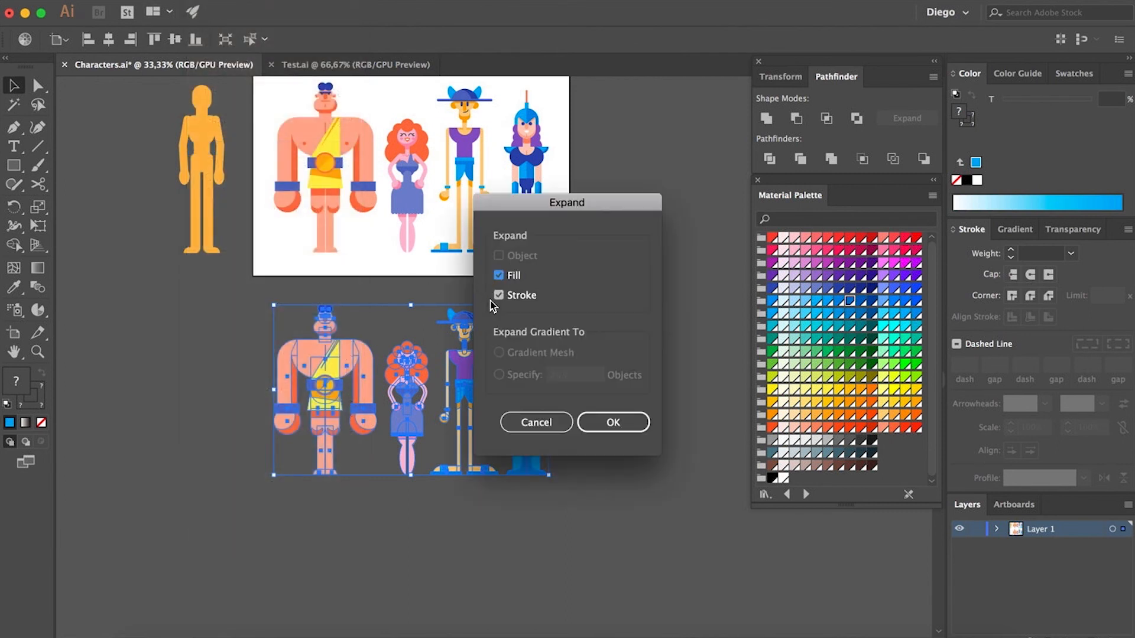
{"action": "left_click", "coordinate": [609, 425]}
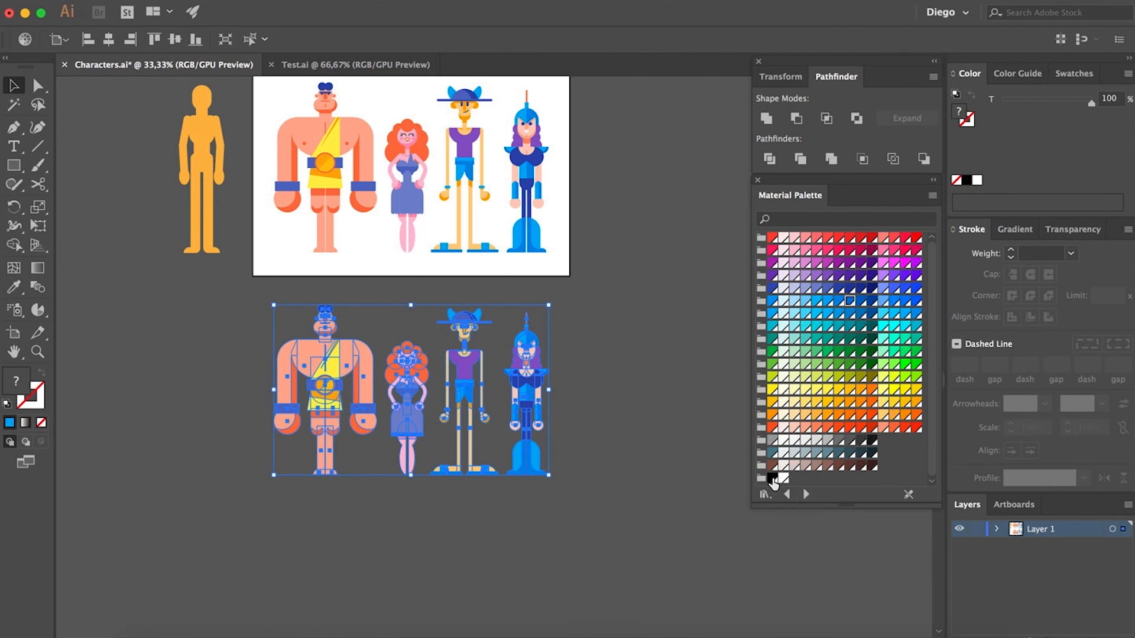
{"action": "left_click", "coordinate": [772, 479]}
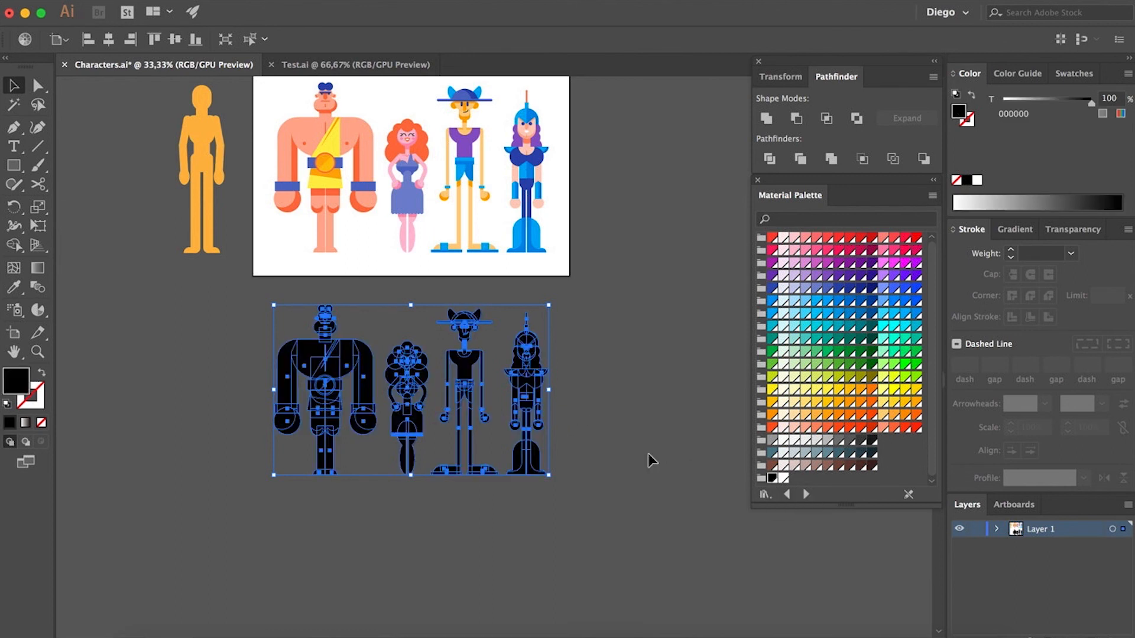